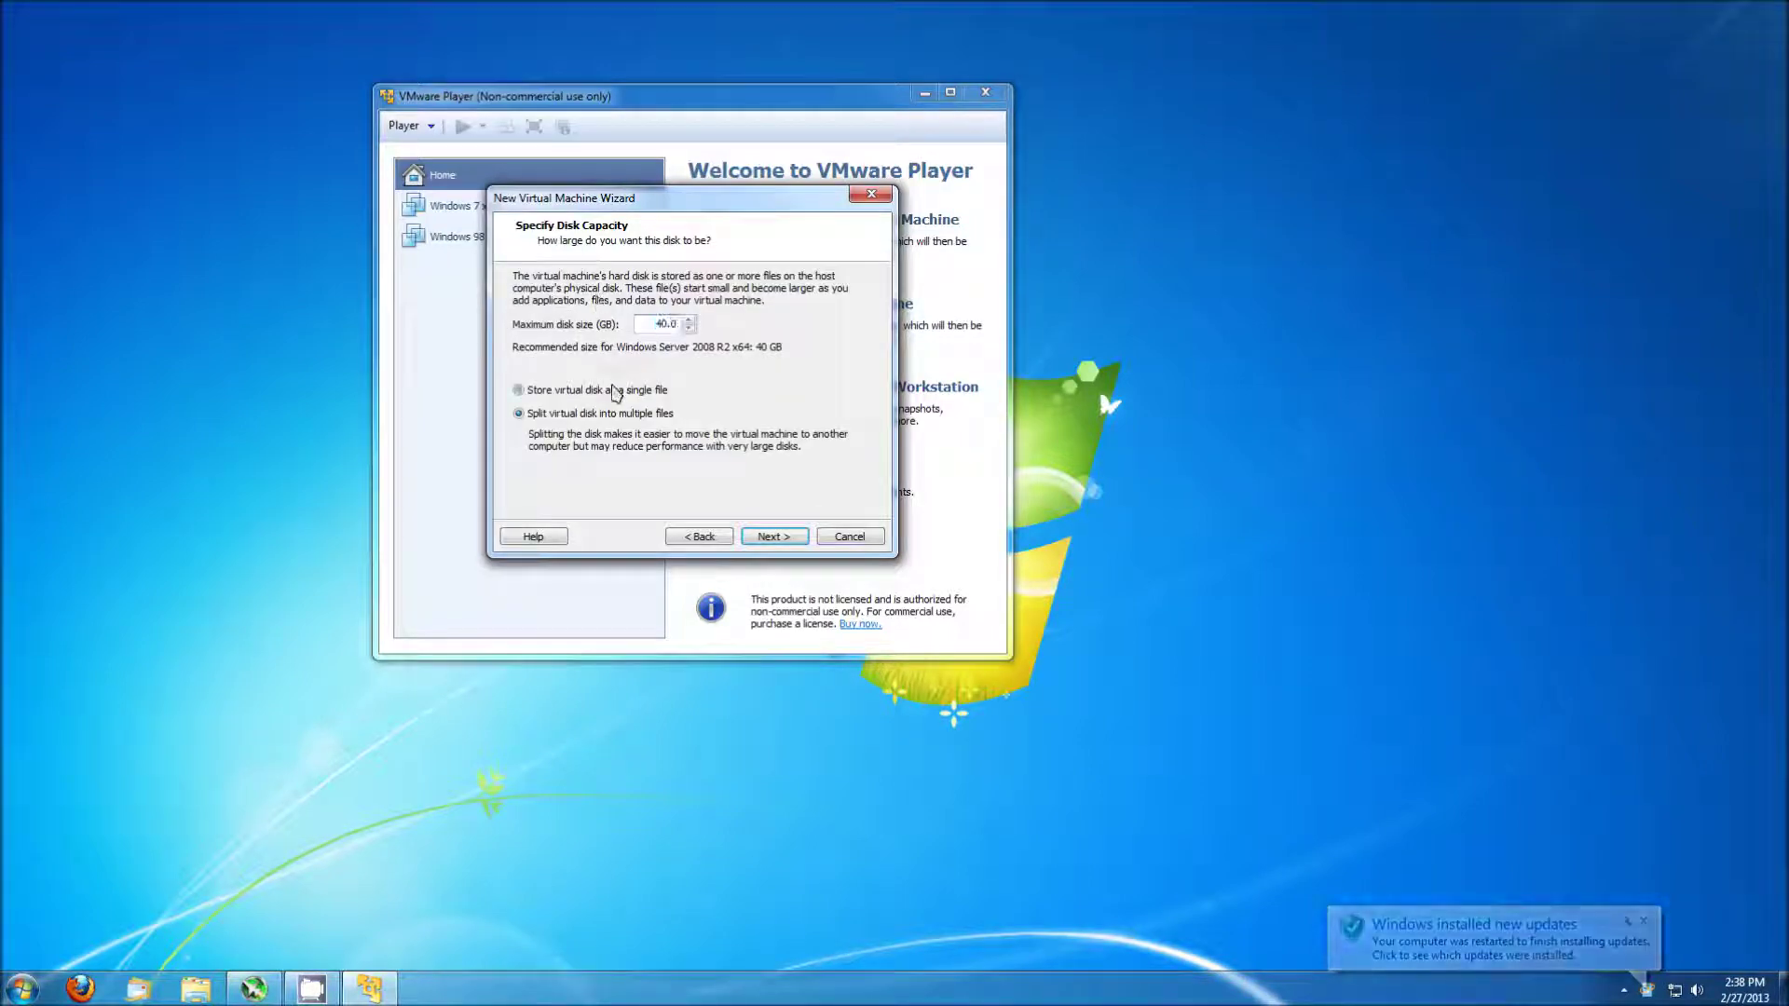
# Accept the 40 GB disk size and open the Windows Server 01 VM's hardware settings.
pyautogui.click(763, 538)
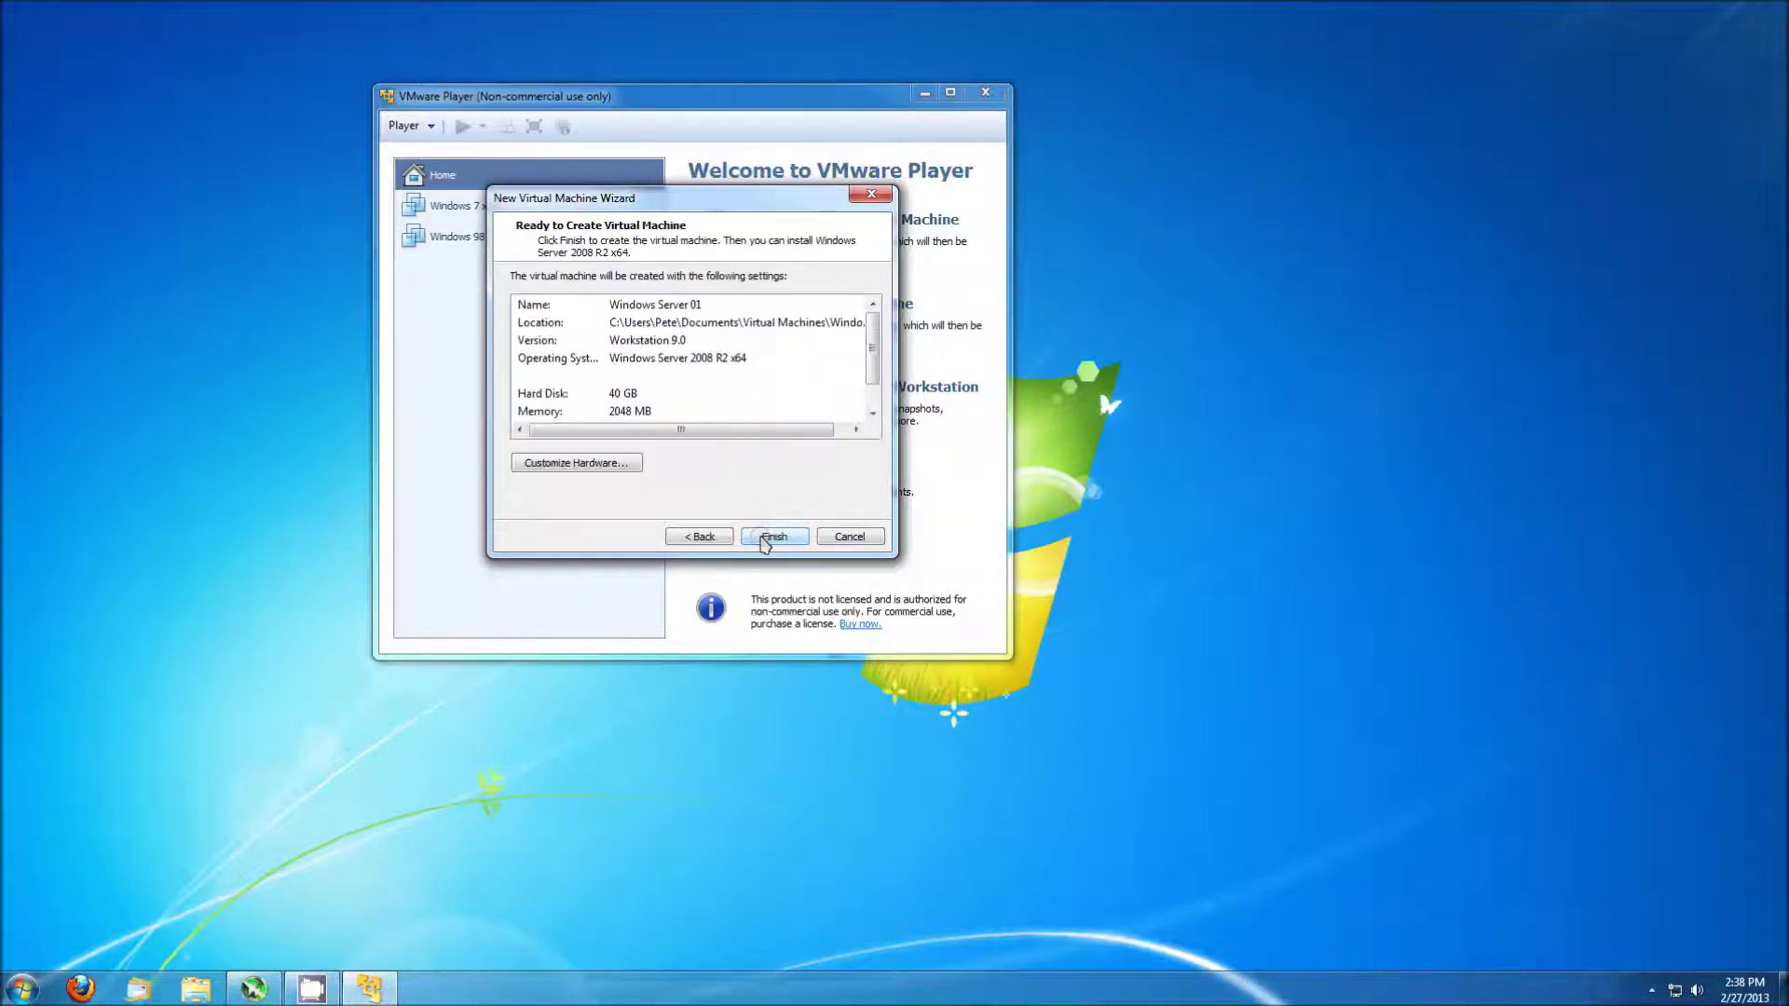
pyautogui.click(625, 463)
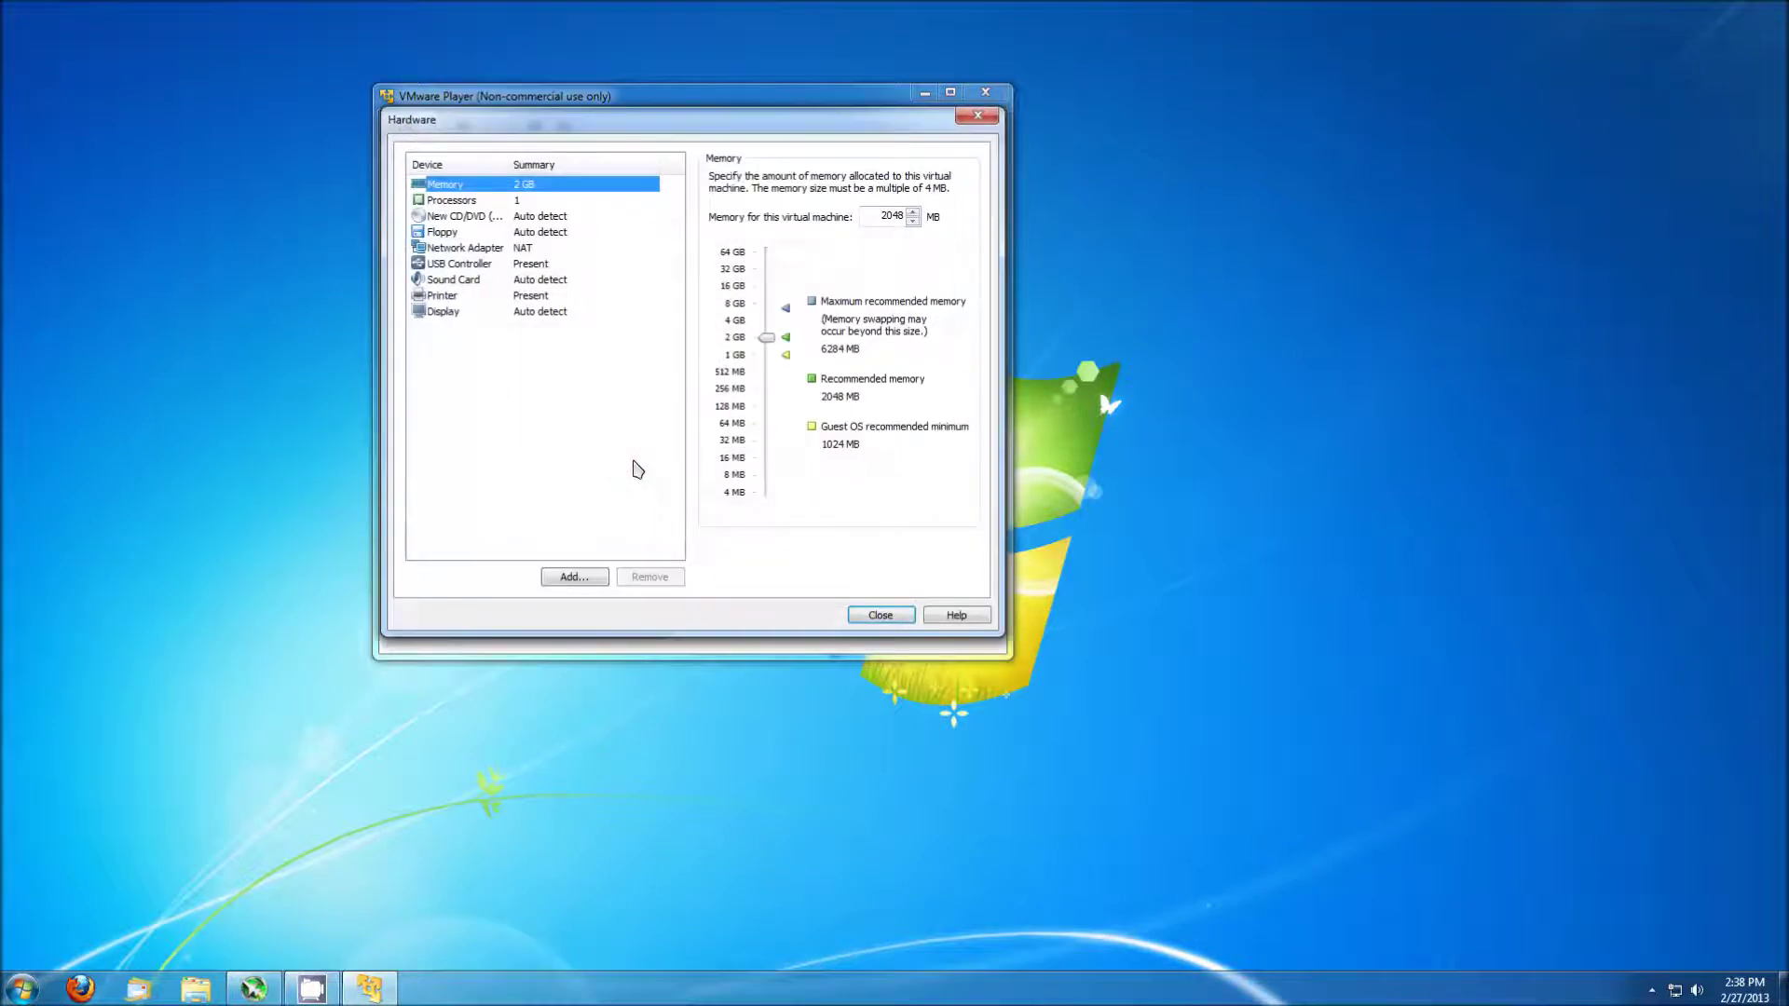
# Give the VM 2 processor cores and attach the Windows Server installer ISO as its CD/DVD.
pyautogui.click(508, 199)
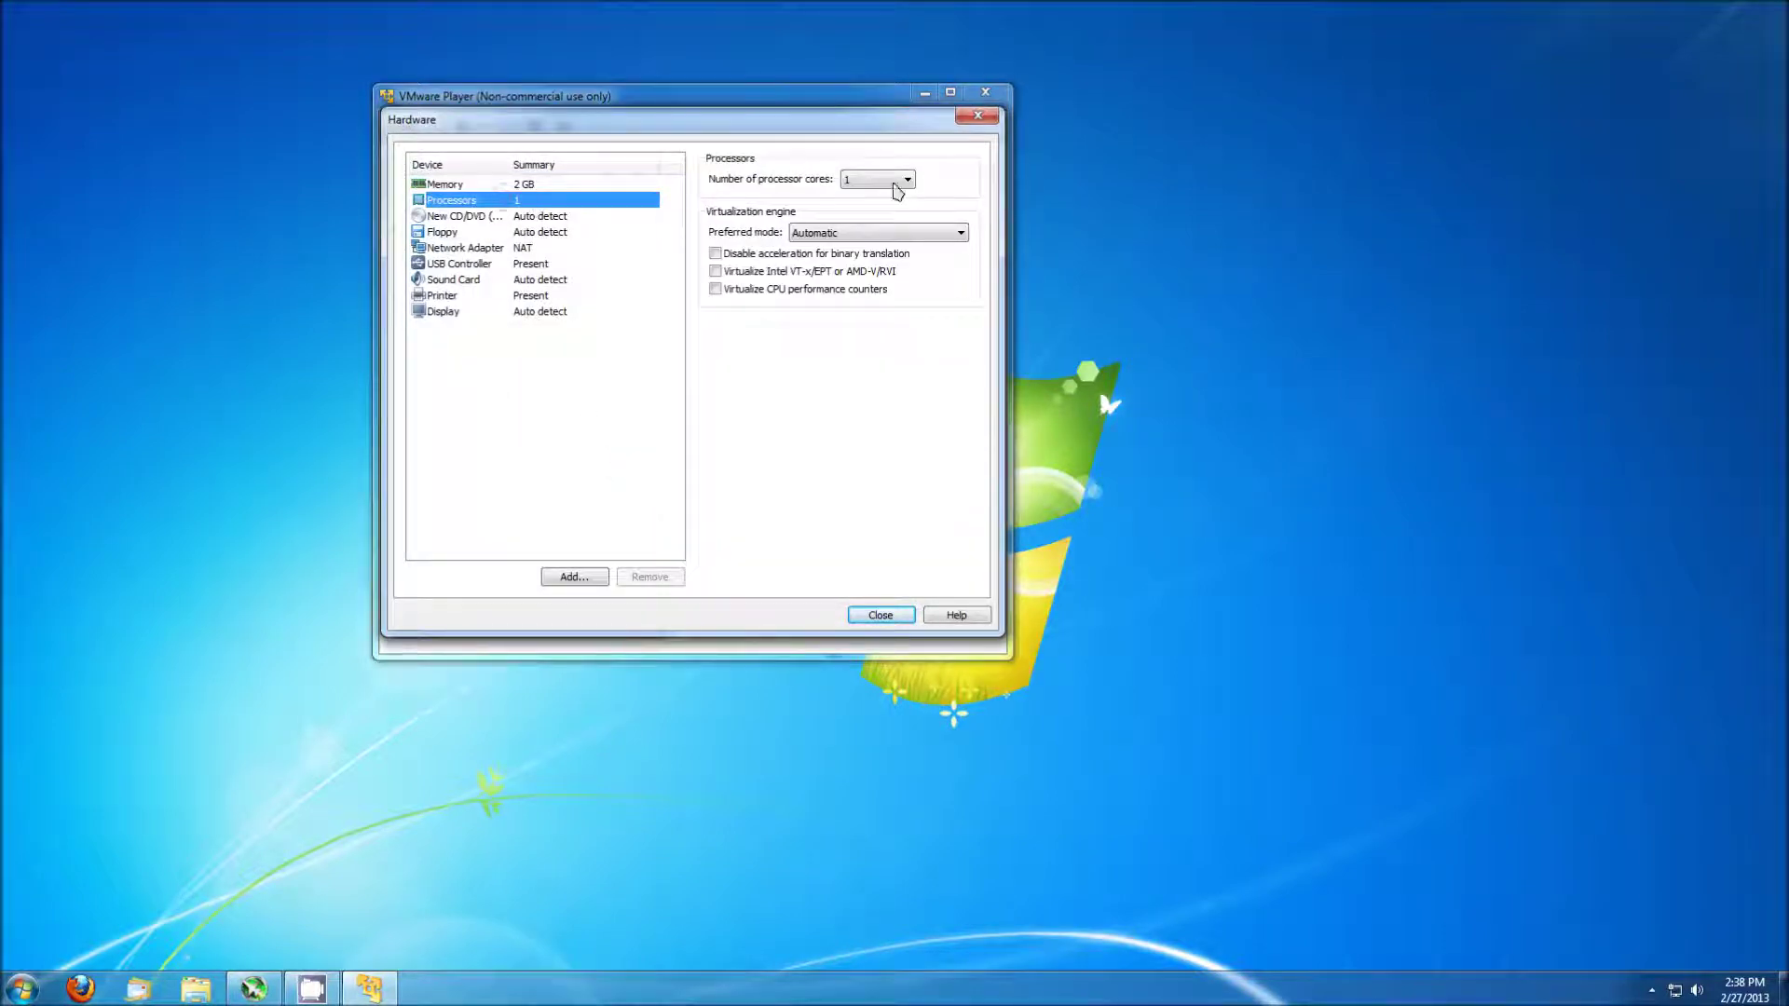
pyautogui.click(906, 179)
pyautogui.click(880, 207)
pyautogui.click(536, 216)
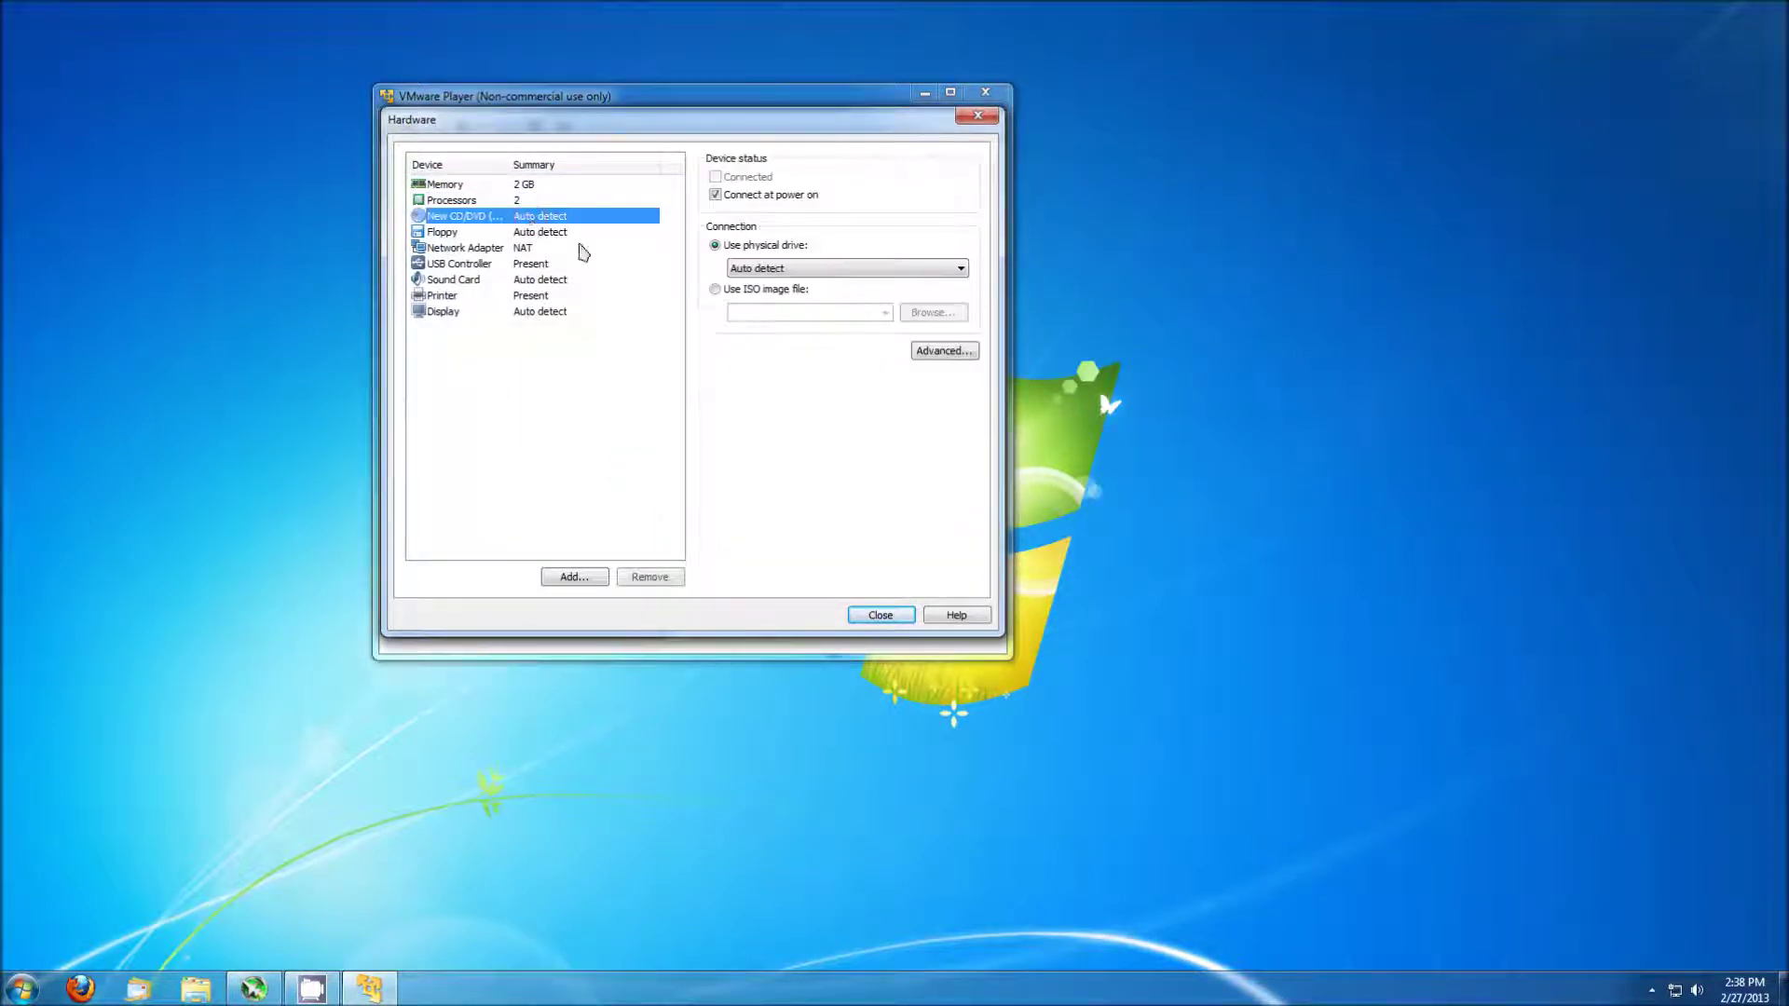
pyautogui.click(715, 289)
pyautogui.click(927, 314)
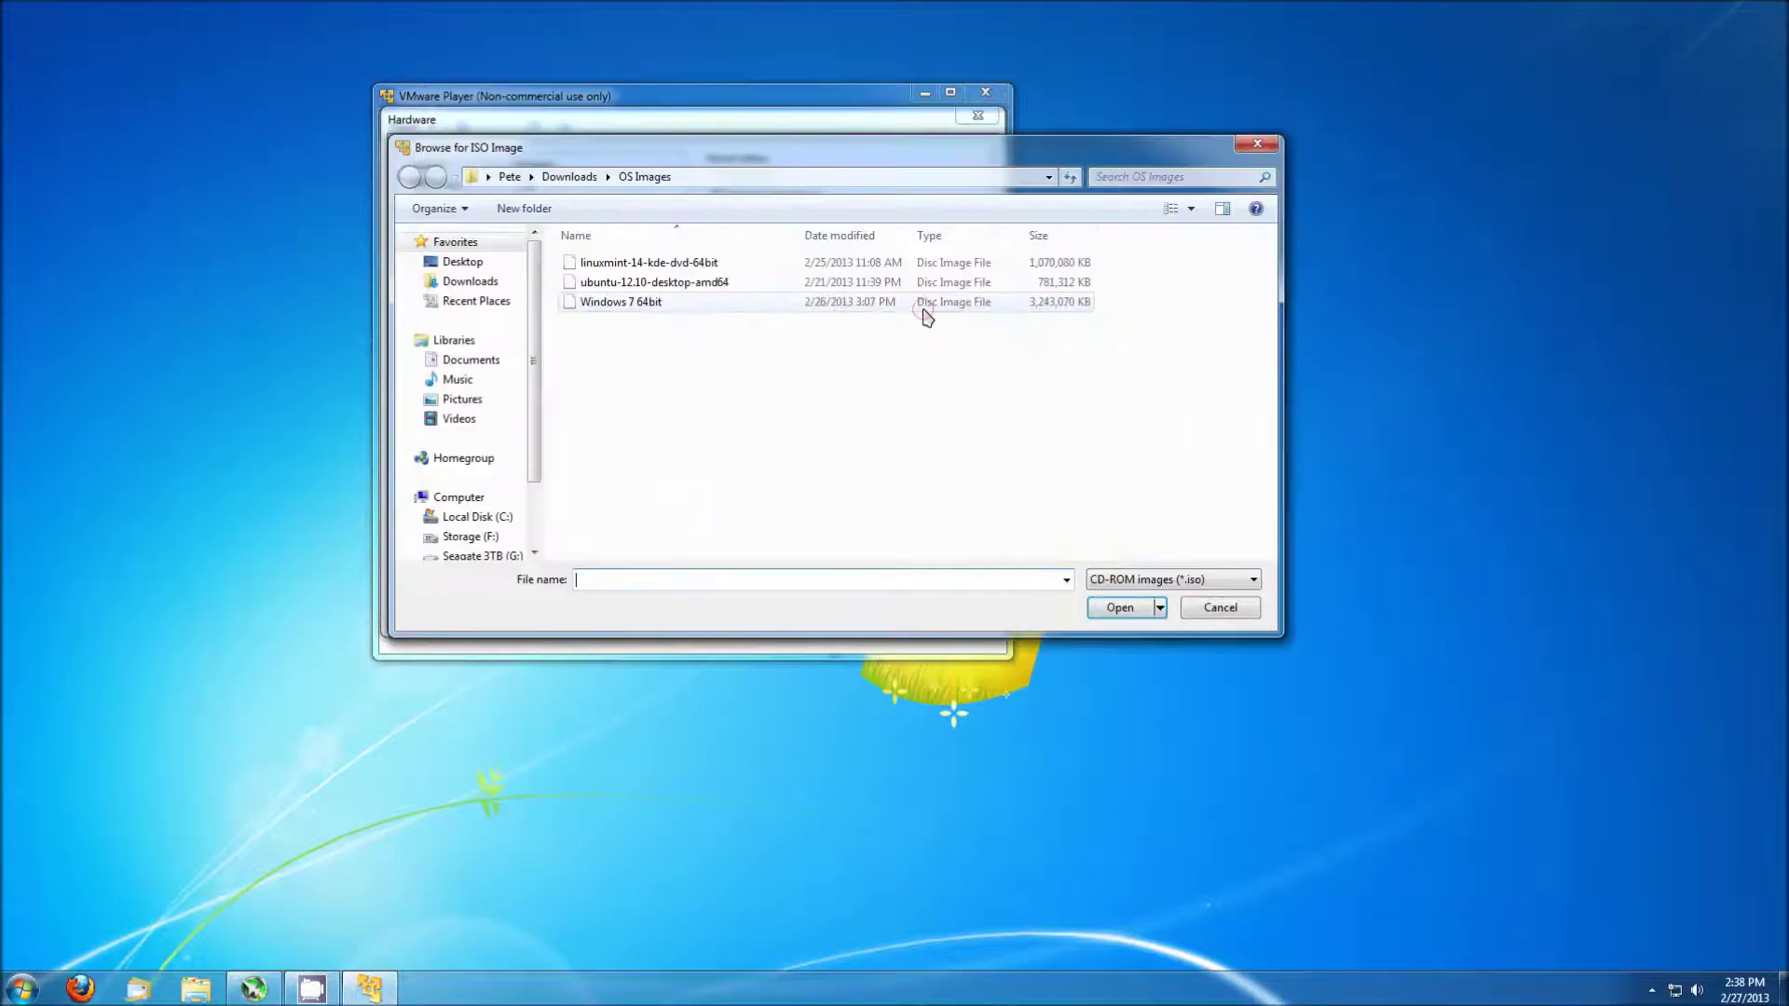
pyautogui.click(1155, 581)
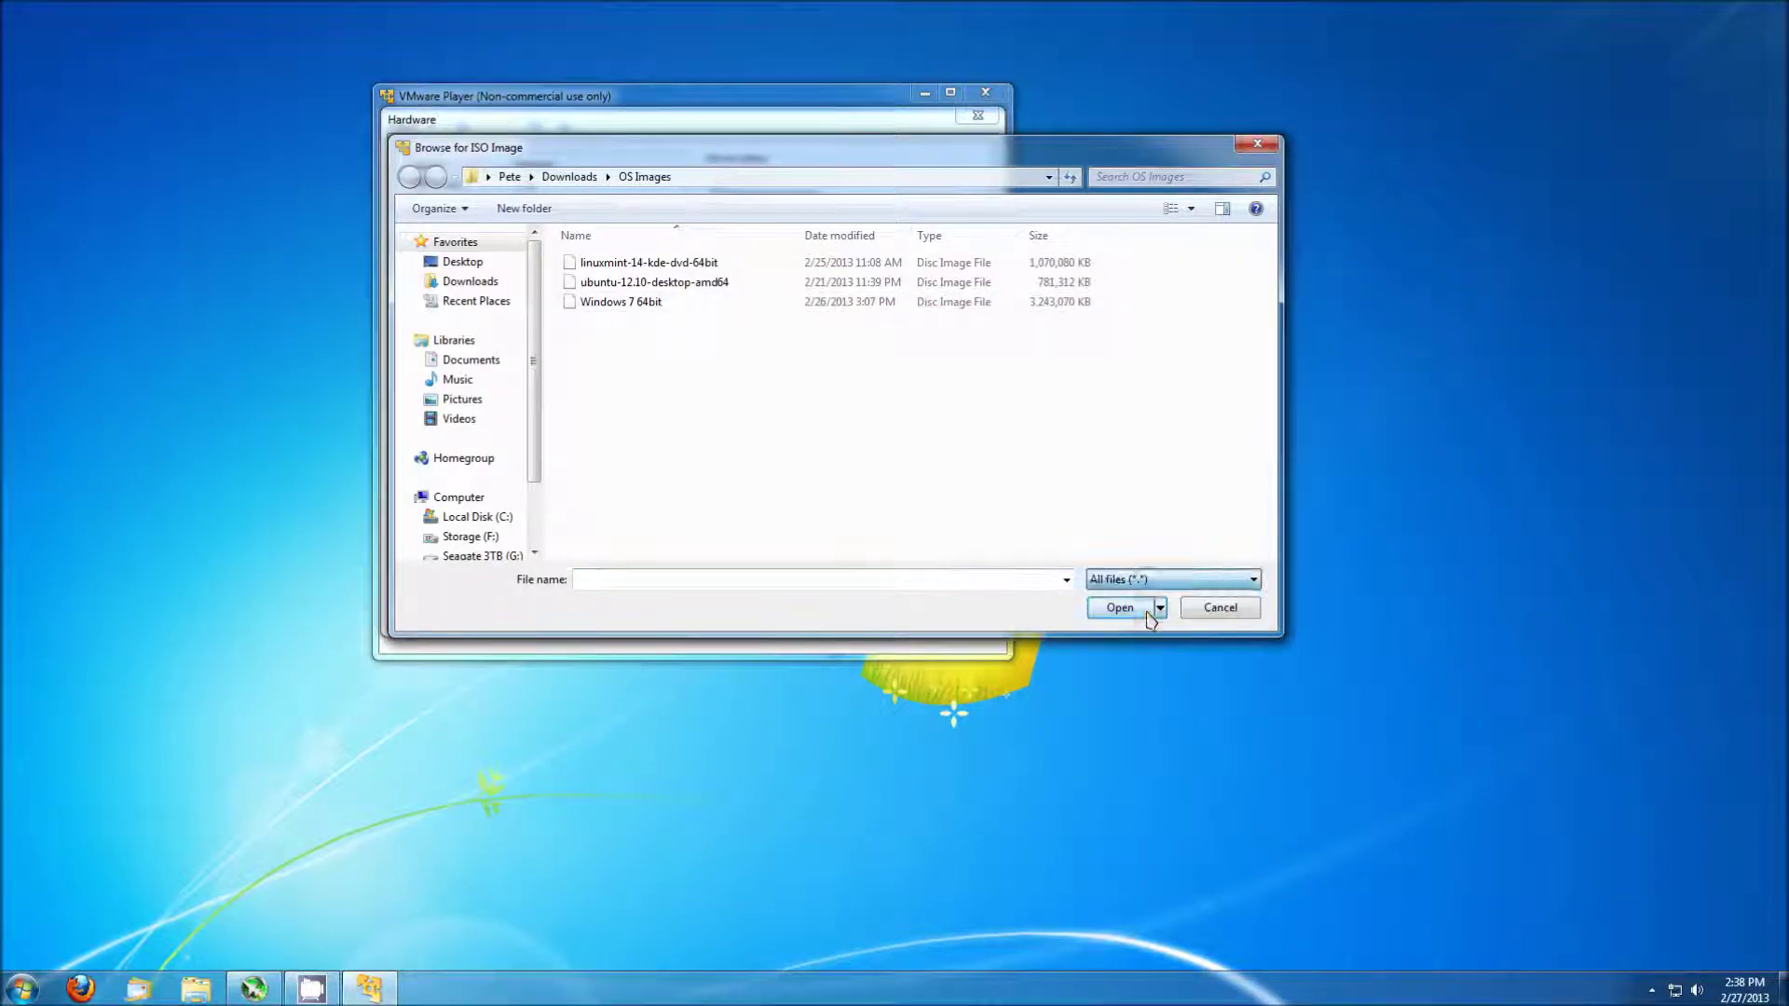
pyautogui.click(1146, 612)
pyautogui.doubleClick(690, 286)
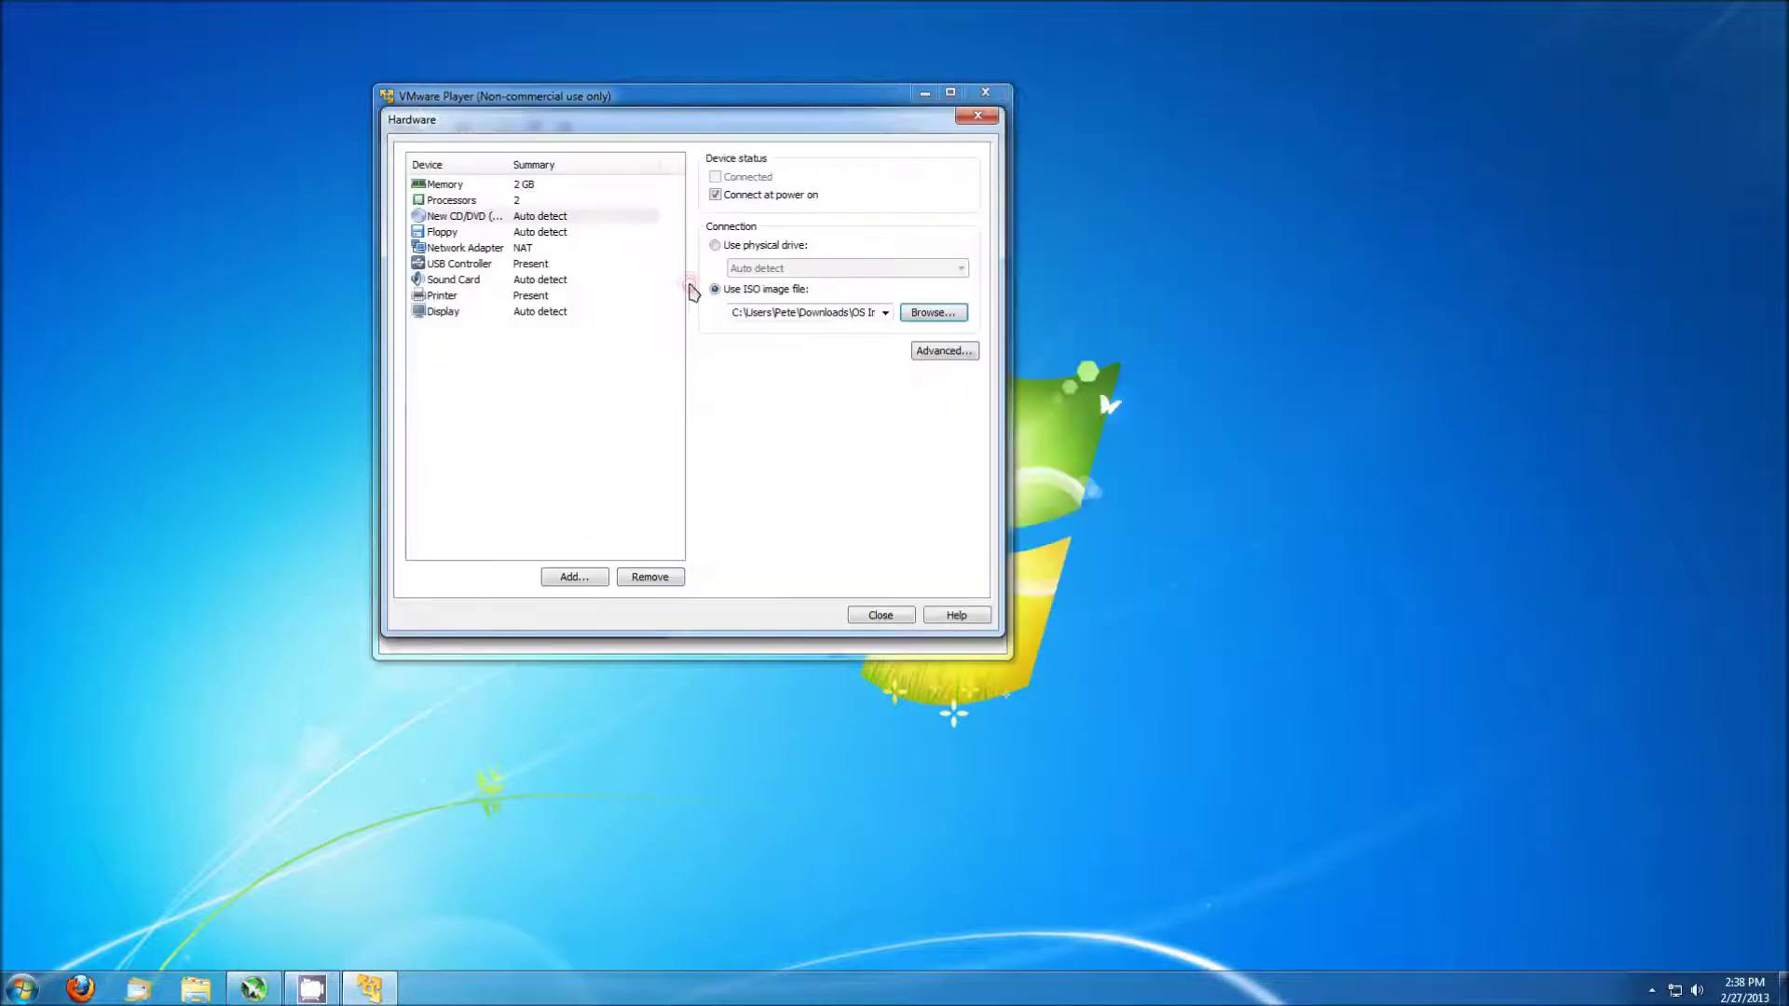
# Remove the floppy drive, set the network adapter to Bridged, and close hardware settings.
pyautogui.click(540, 232)
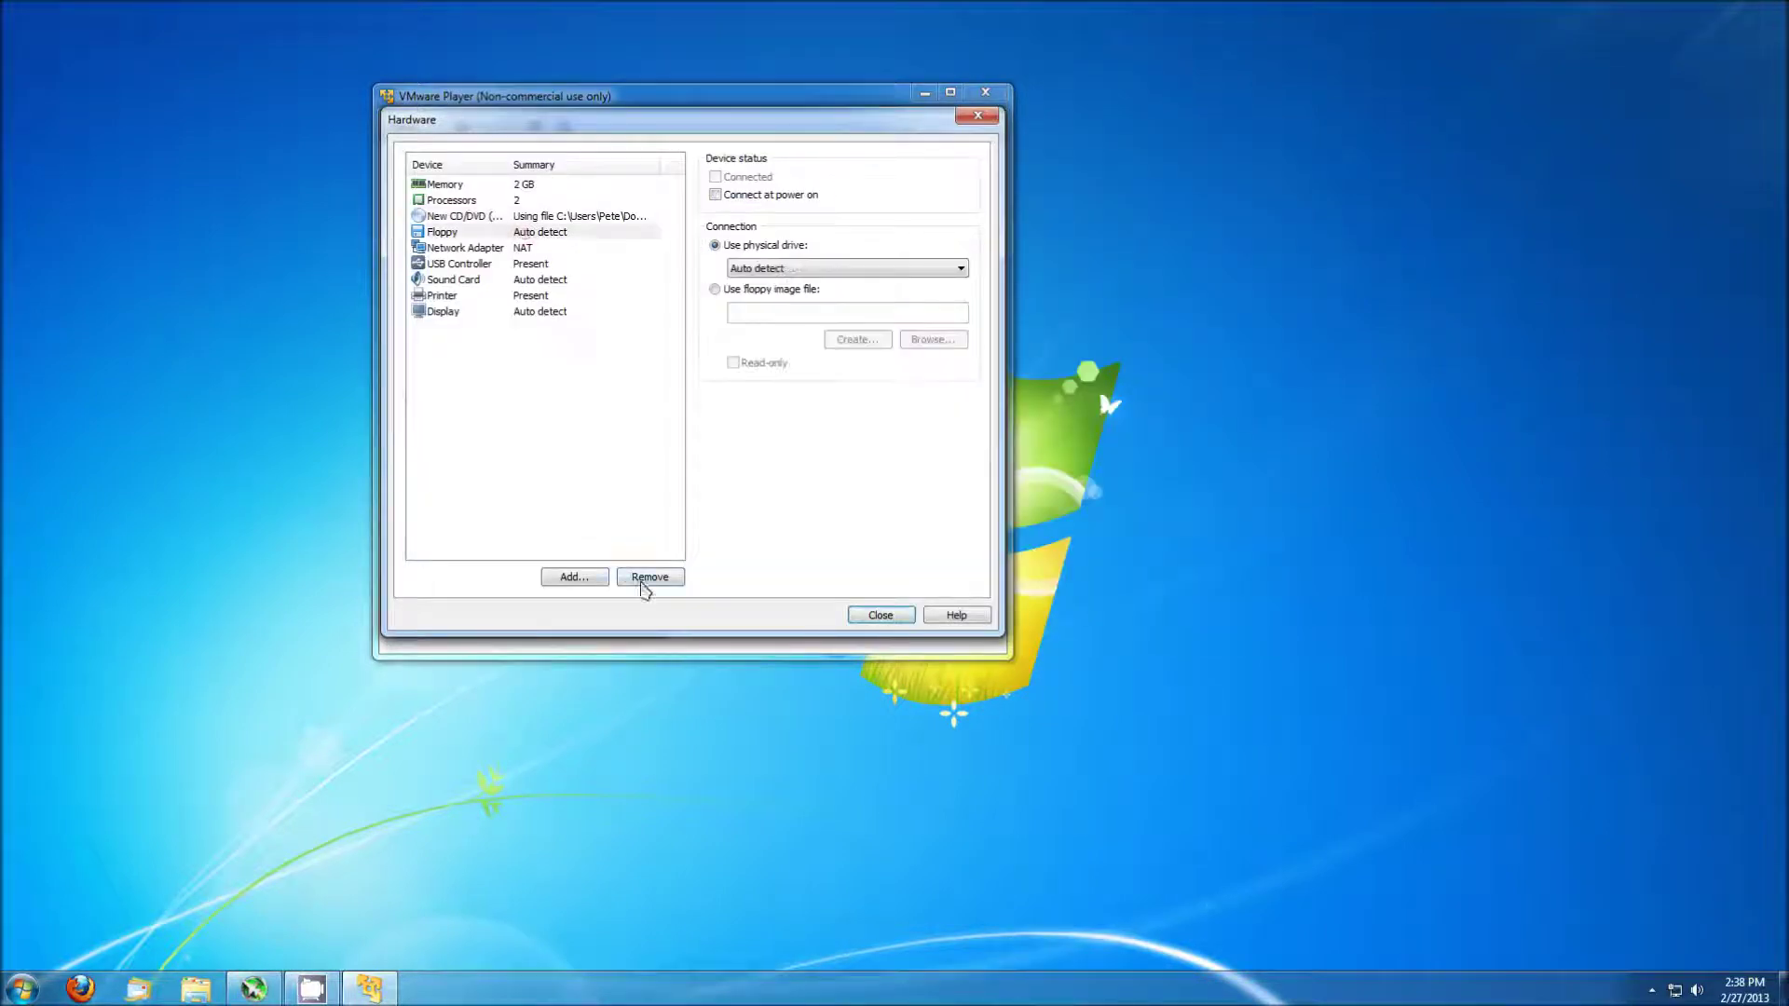
pyautogui.click(650, 577)
pyautogui.click(790, 250)
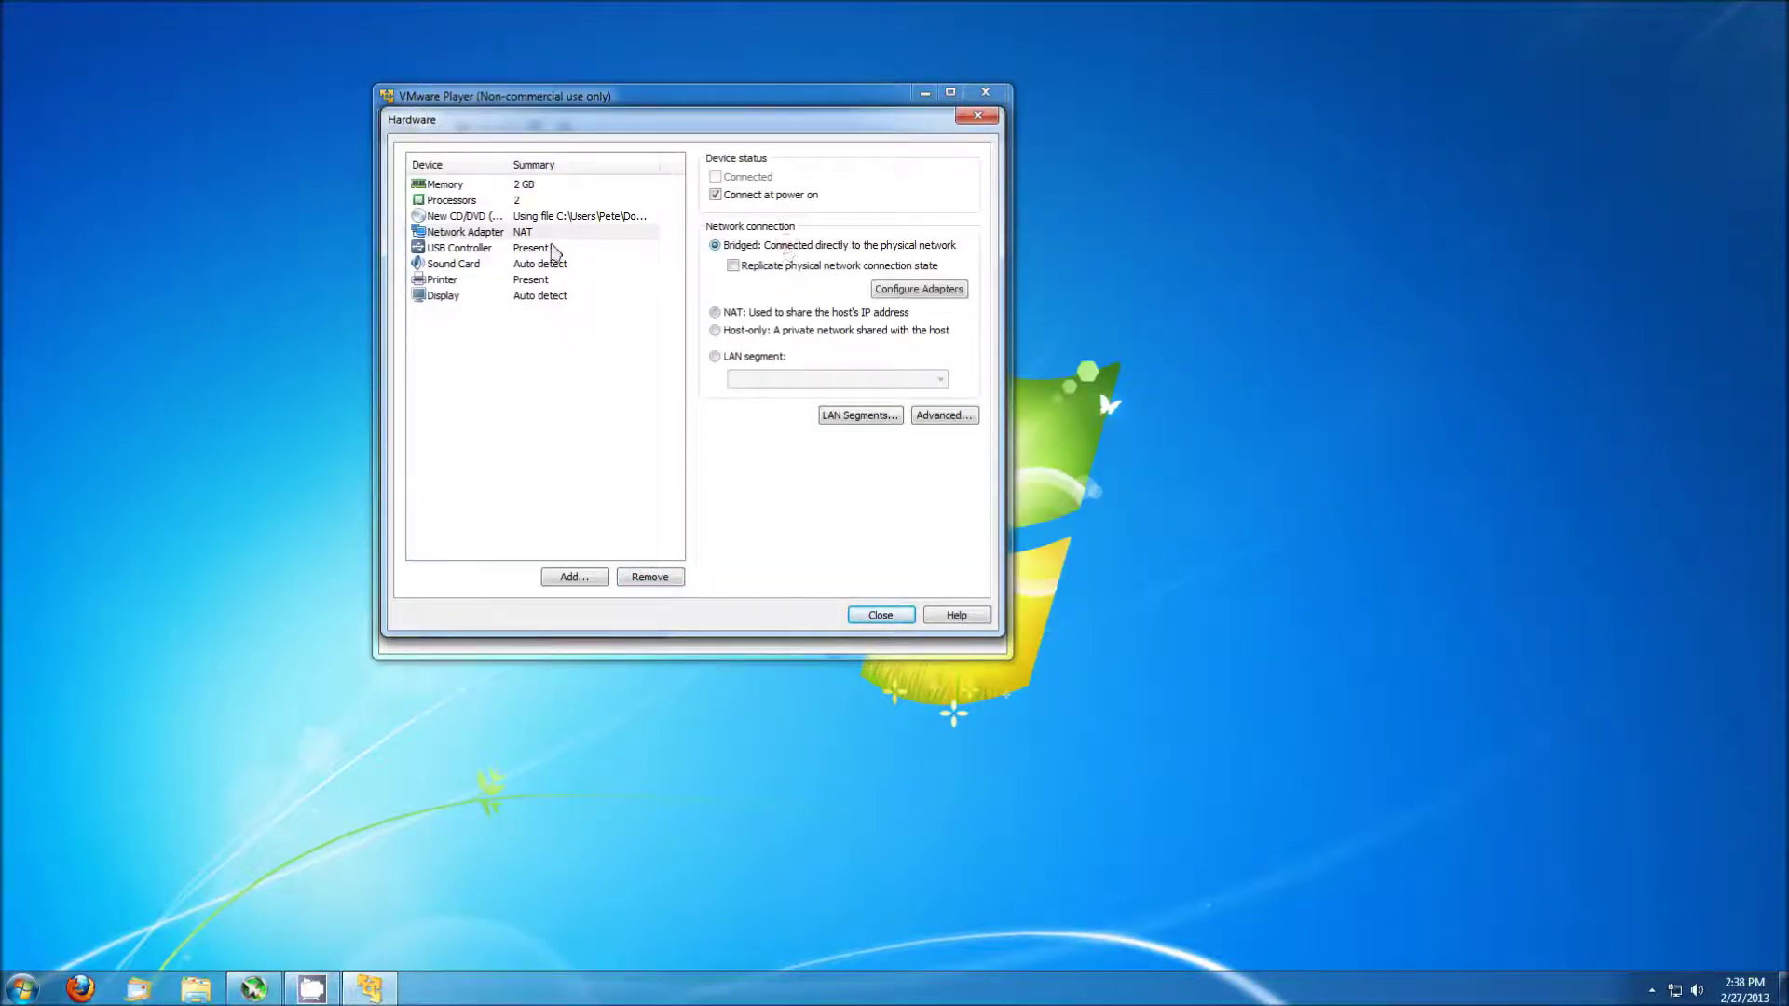
pyautogui.click(545, 217)
pyautogui.click(553, 233)
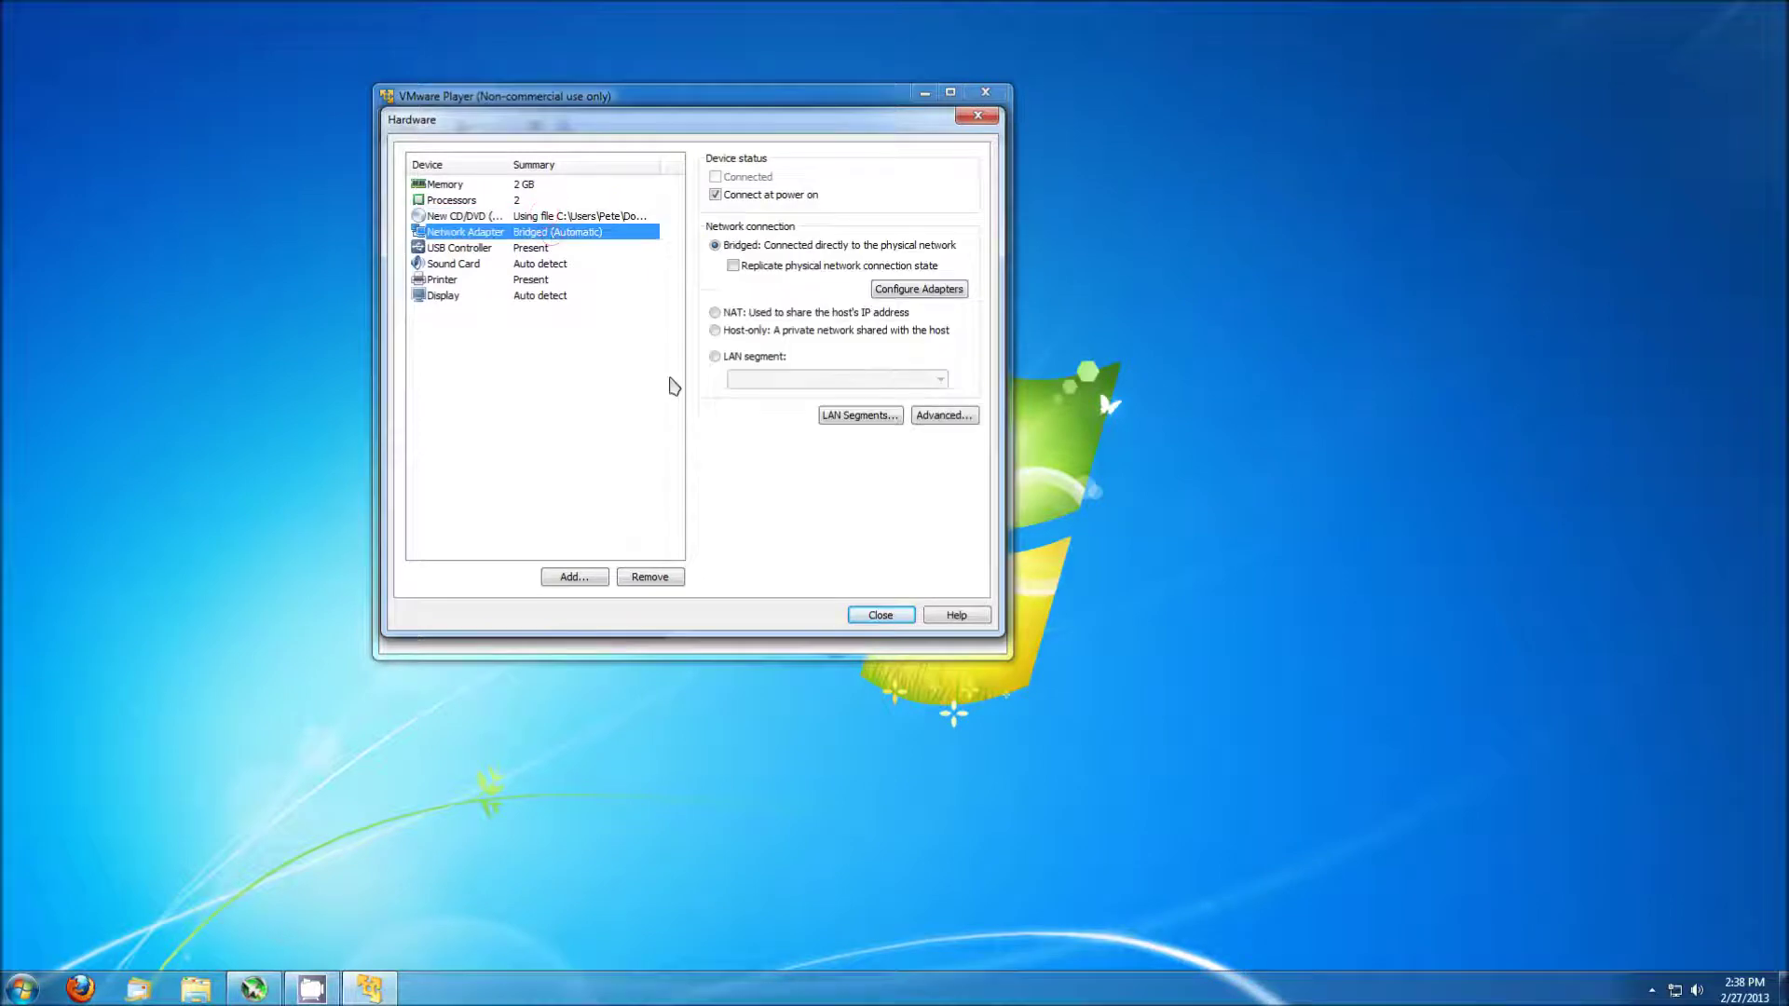
pyautogui.click(880, 615)
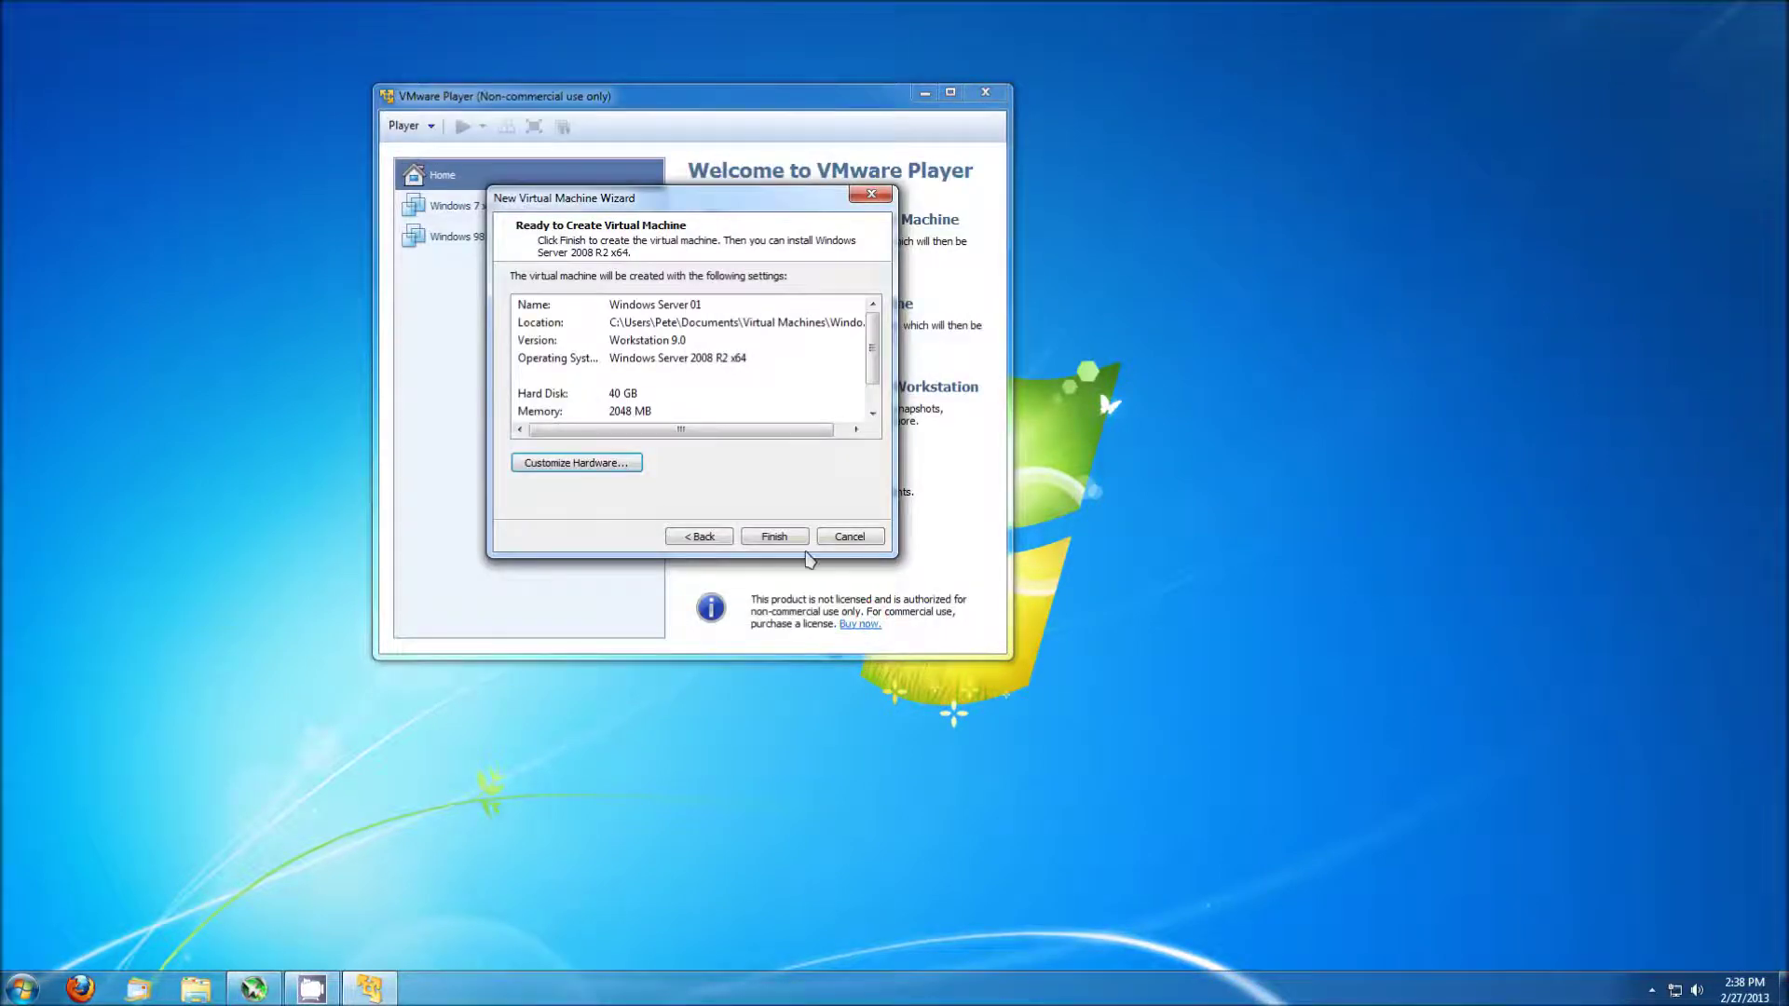
# Finish creating Windows Server 01, power it on, and dismiss the removable devices notice.
pyautogui.click(787, 538)
pyautogui.click(789, 542)
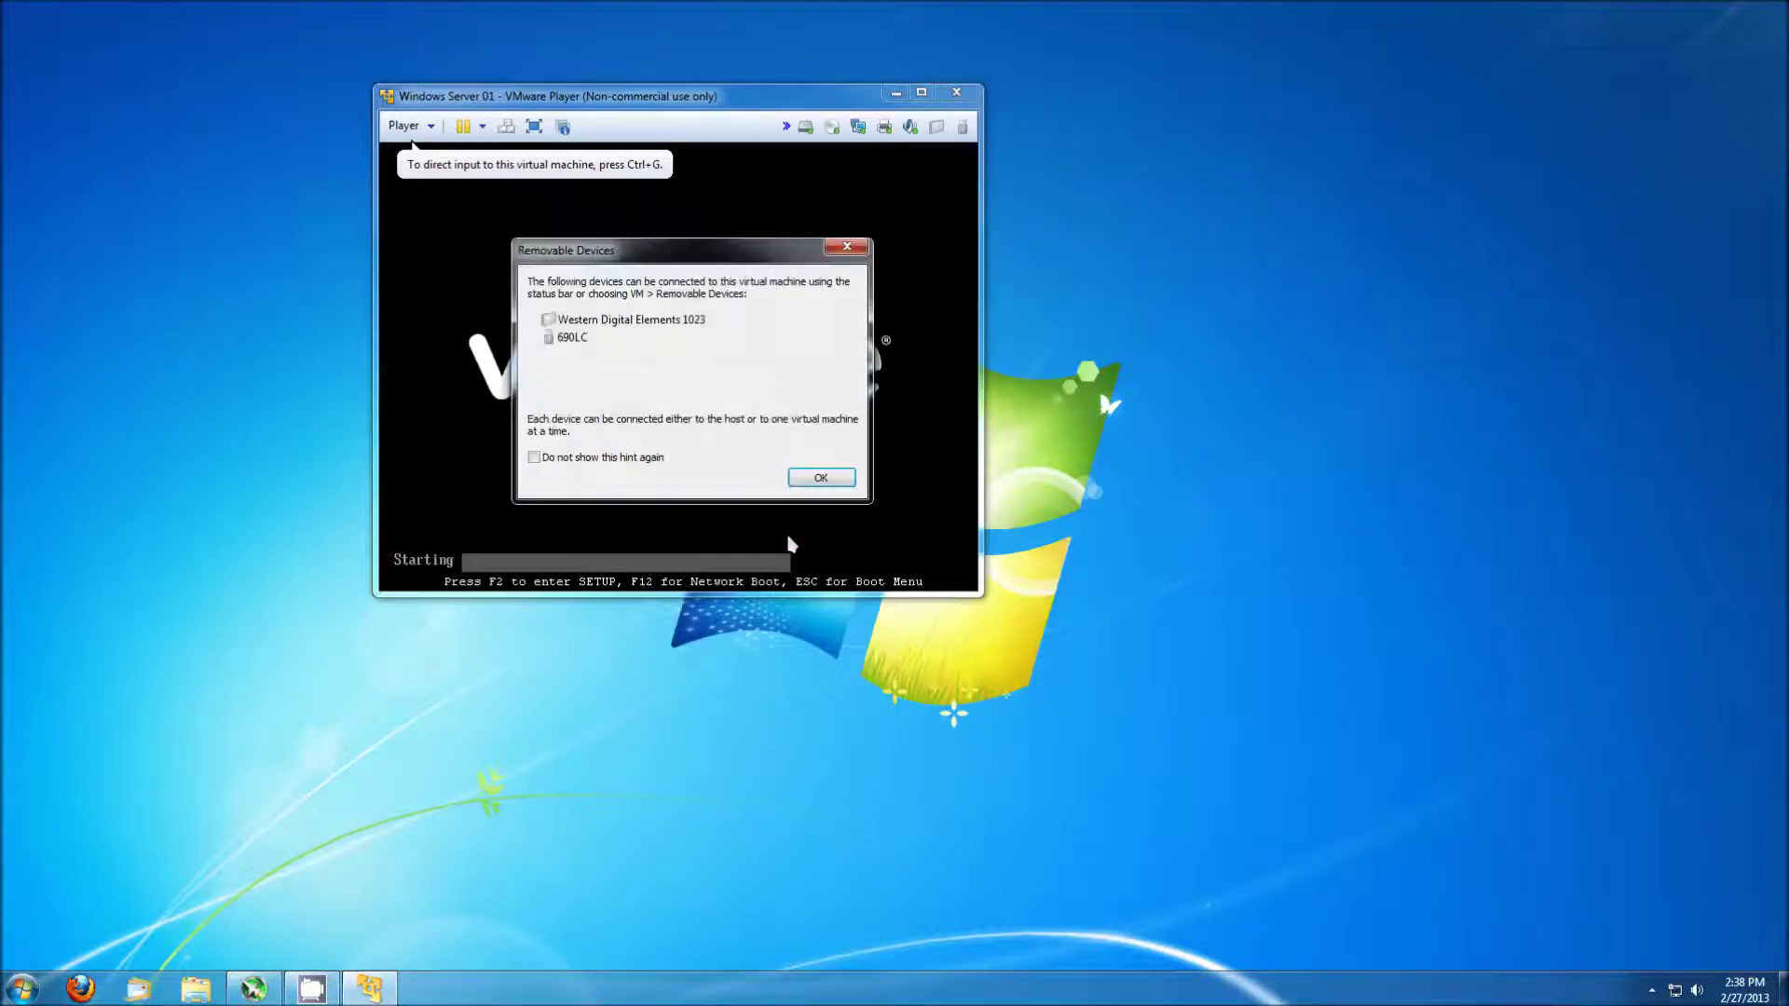
pyautogui.click(816, 478)
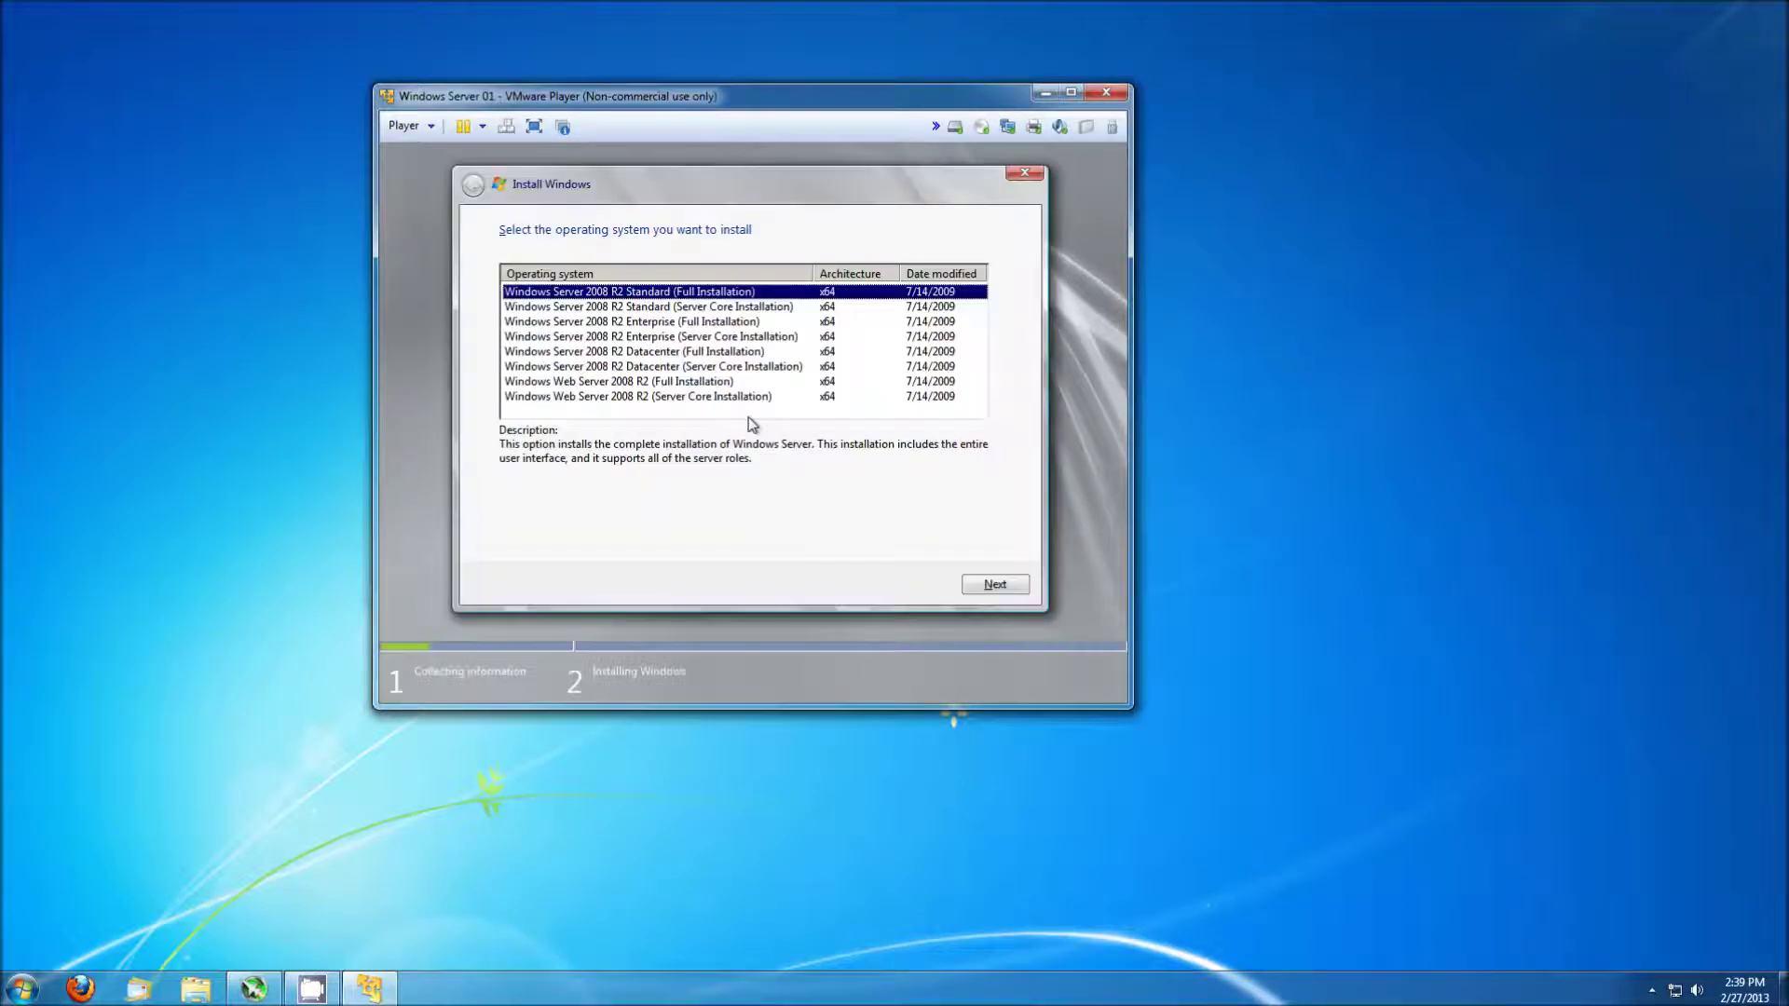
# Choose Enterprise (Full Installation), accept the license, and custom-install onto Disk 0's unallocated space.
pyautogui.click(723, 323)
pyautogui.click(995, 586)
pyautogui.click(577, 542)
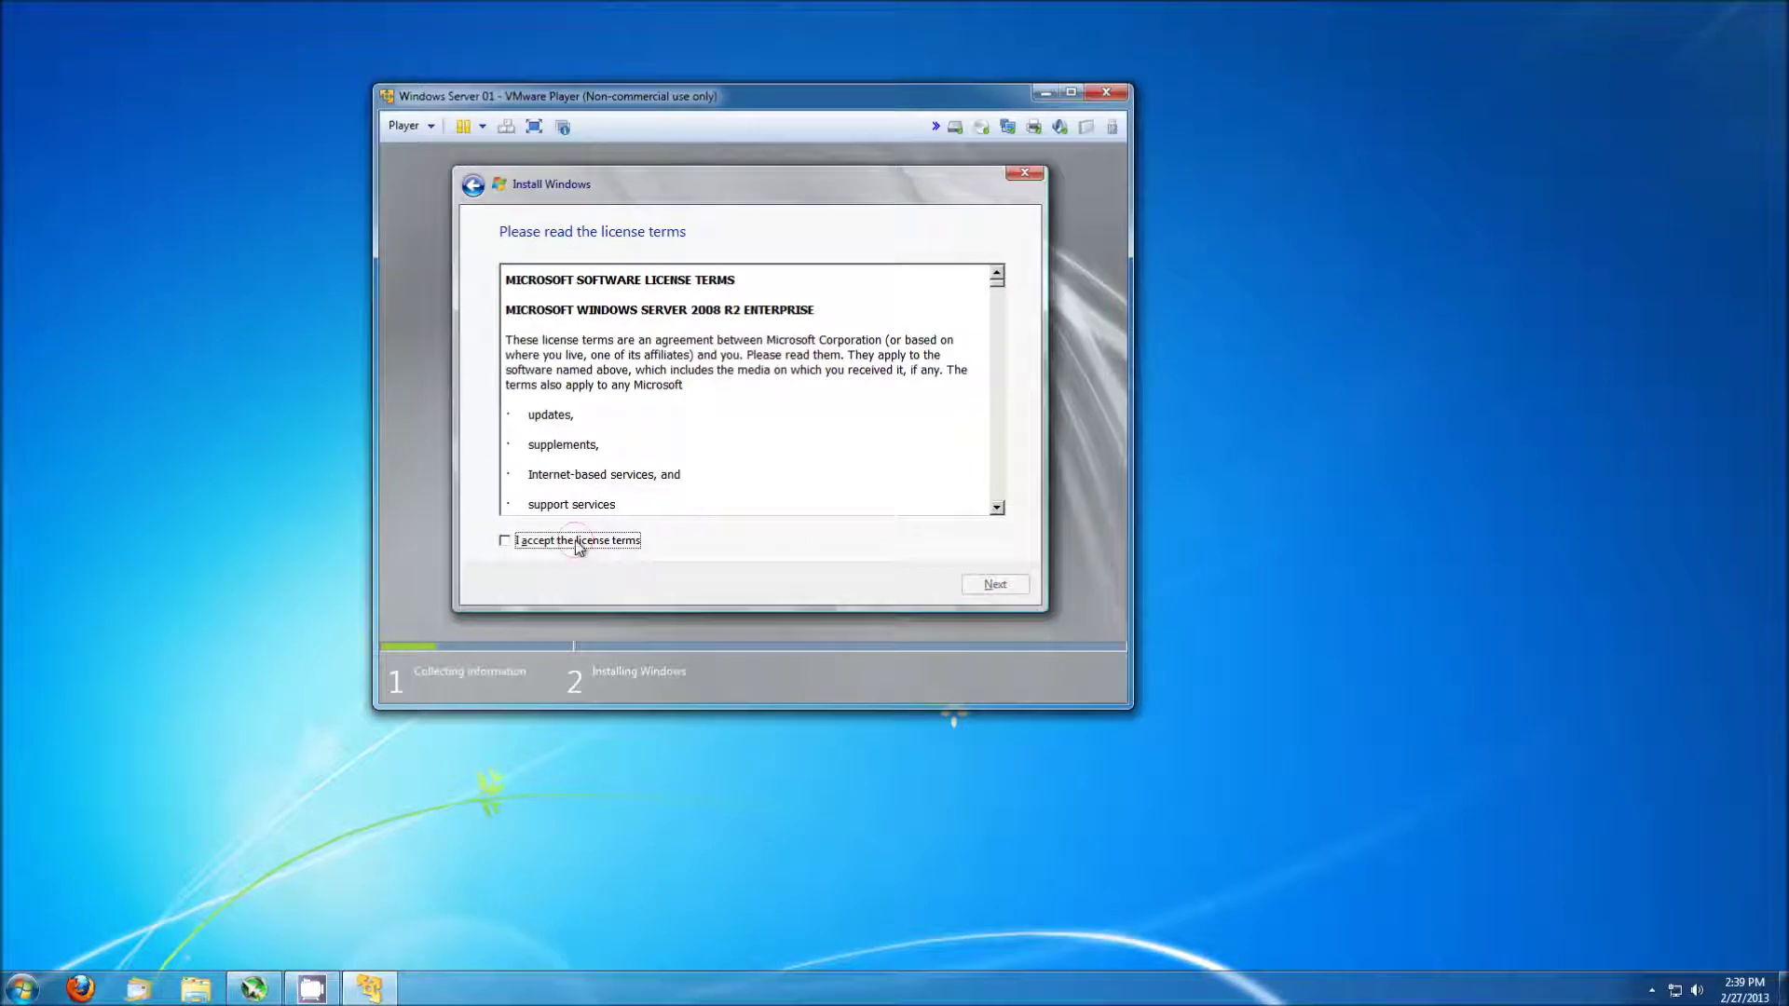
pyautogui.click(994, 585)
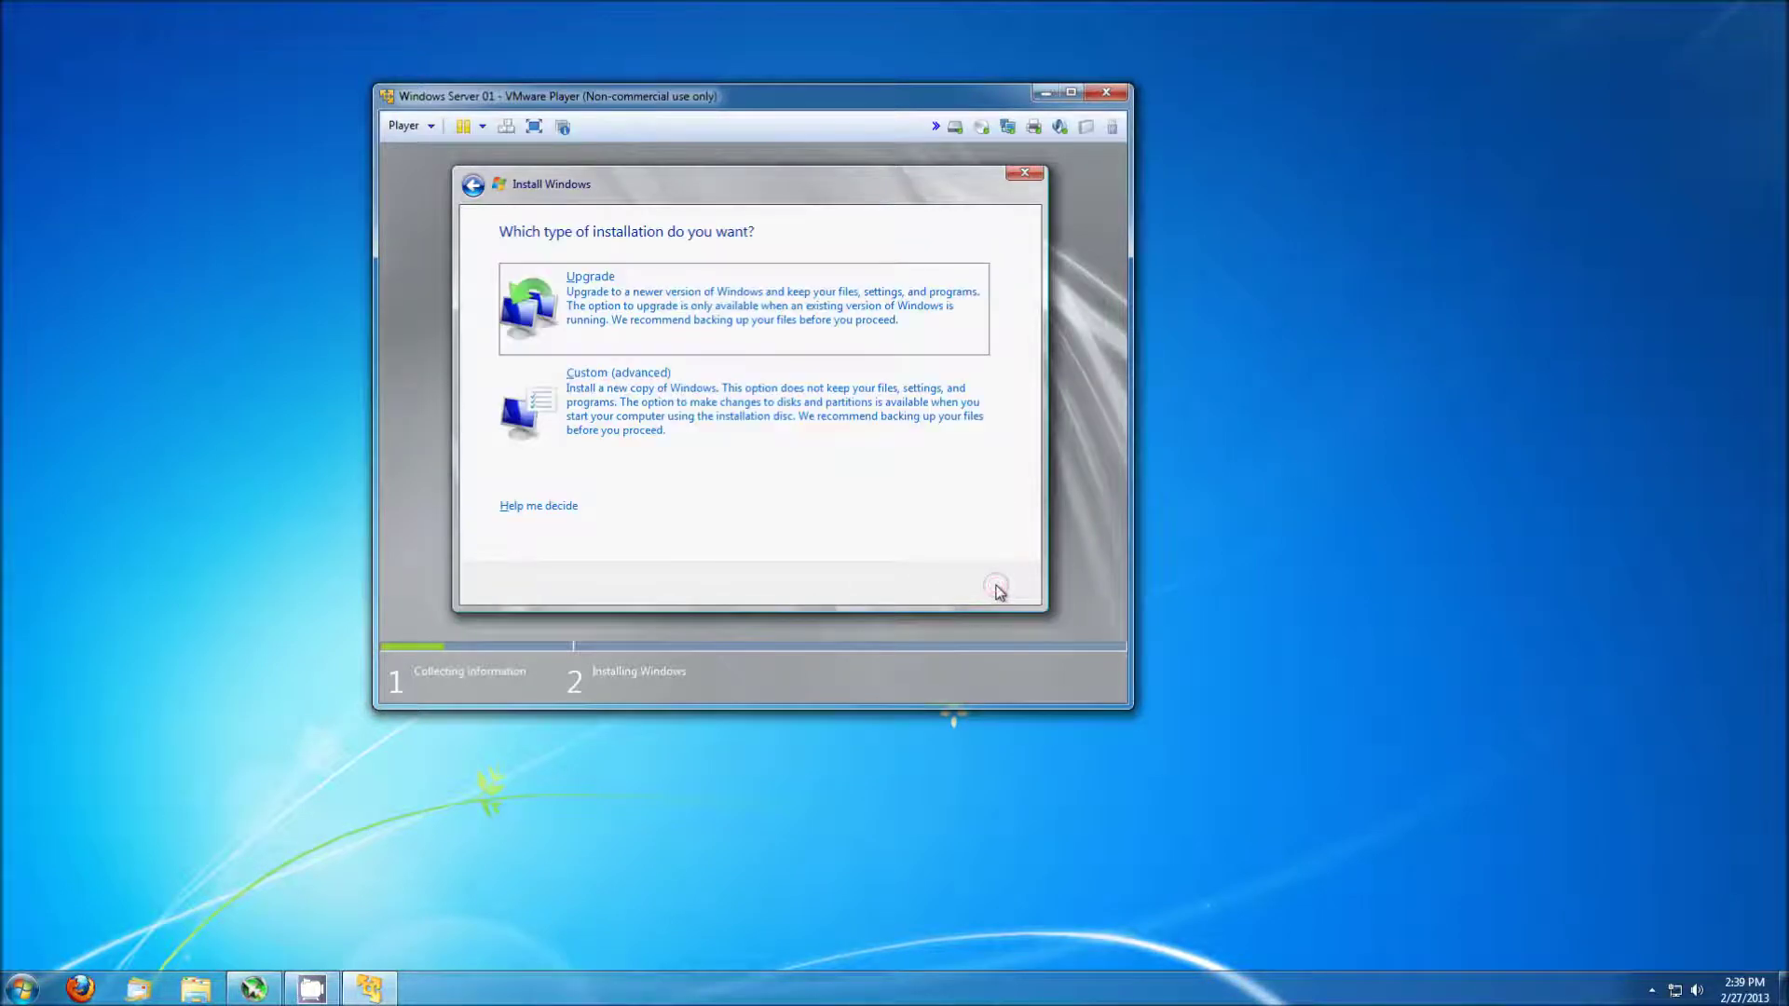
pyautogui.click(718, 431)
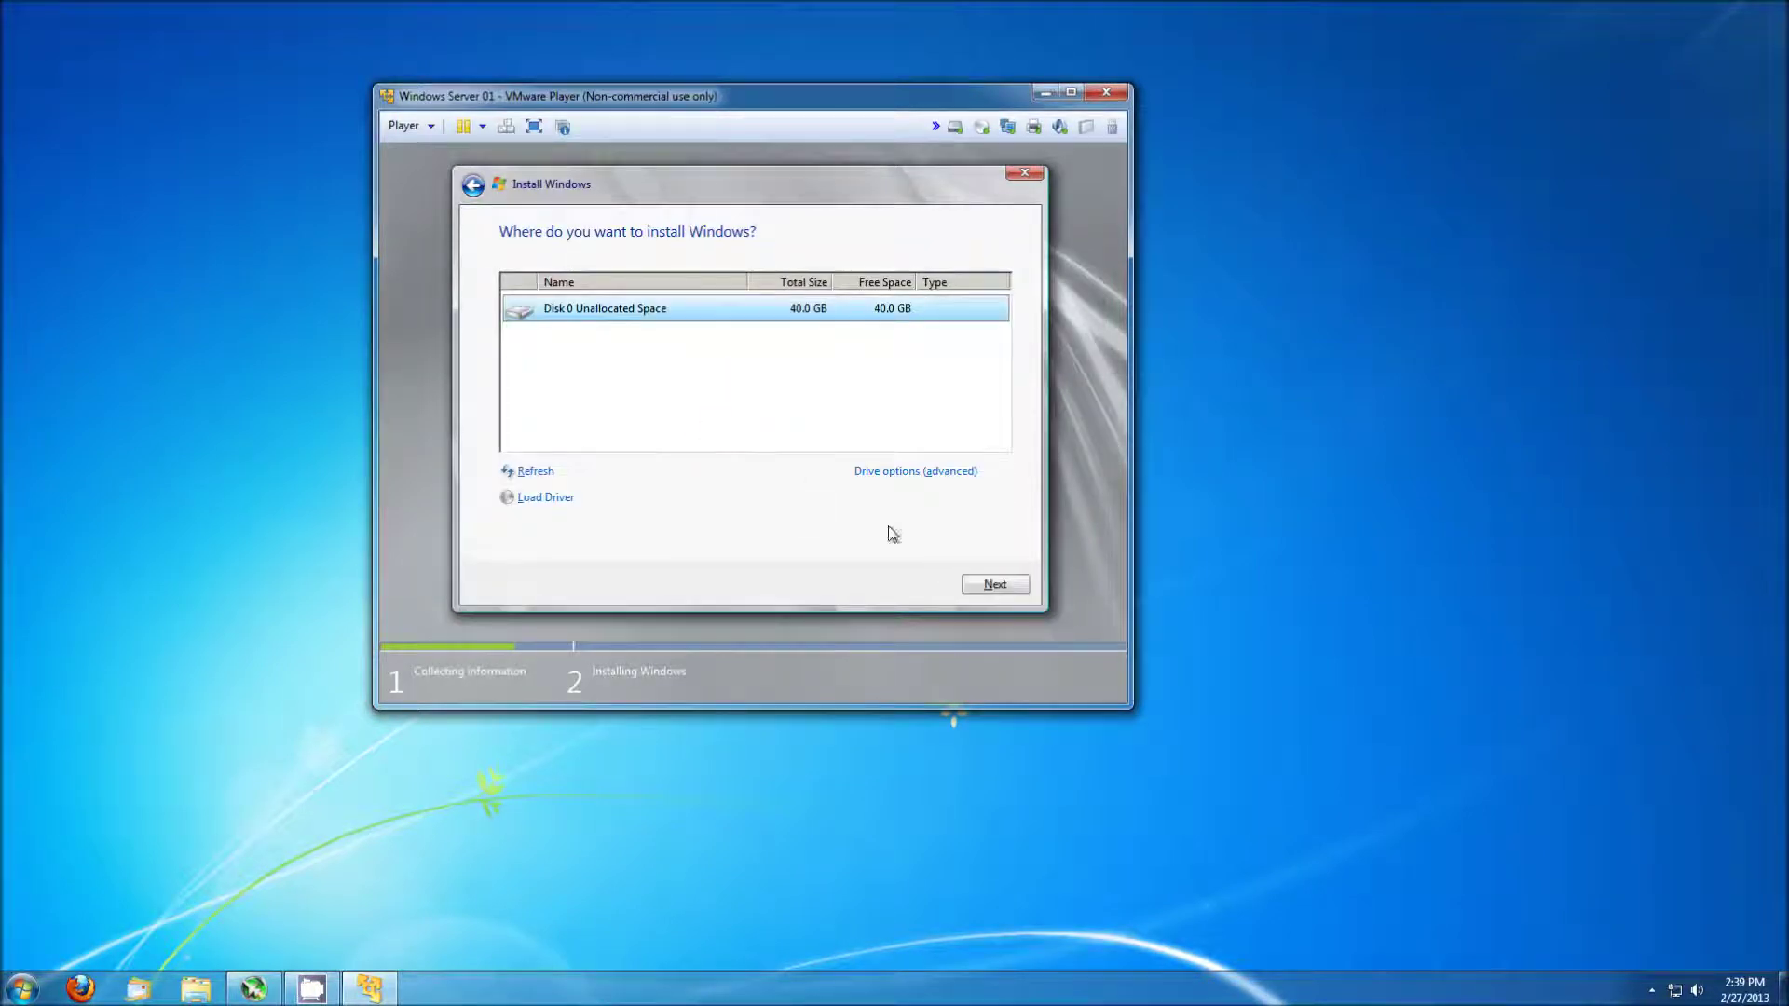
pyautogui.click(987, 587)
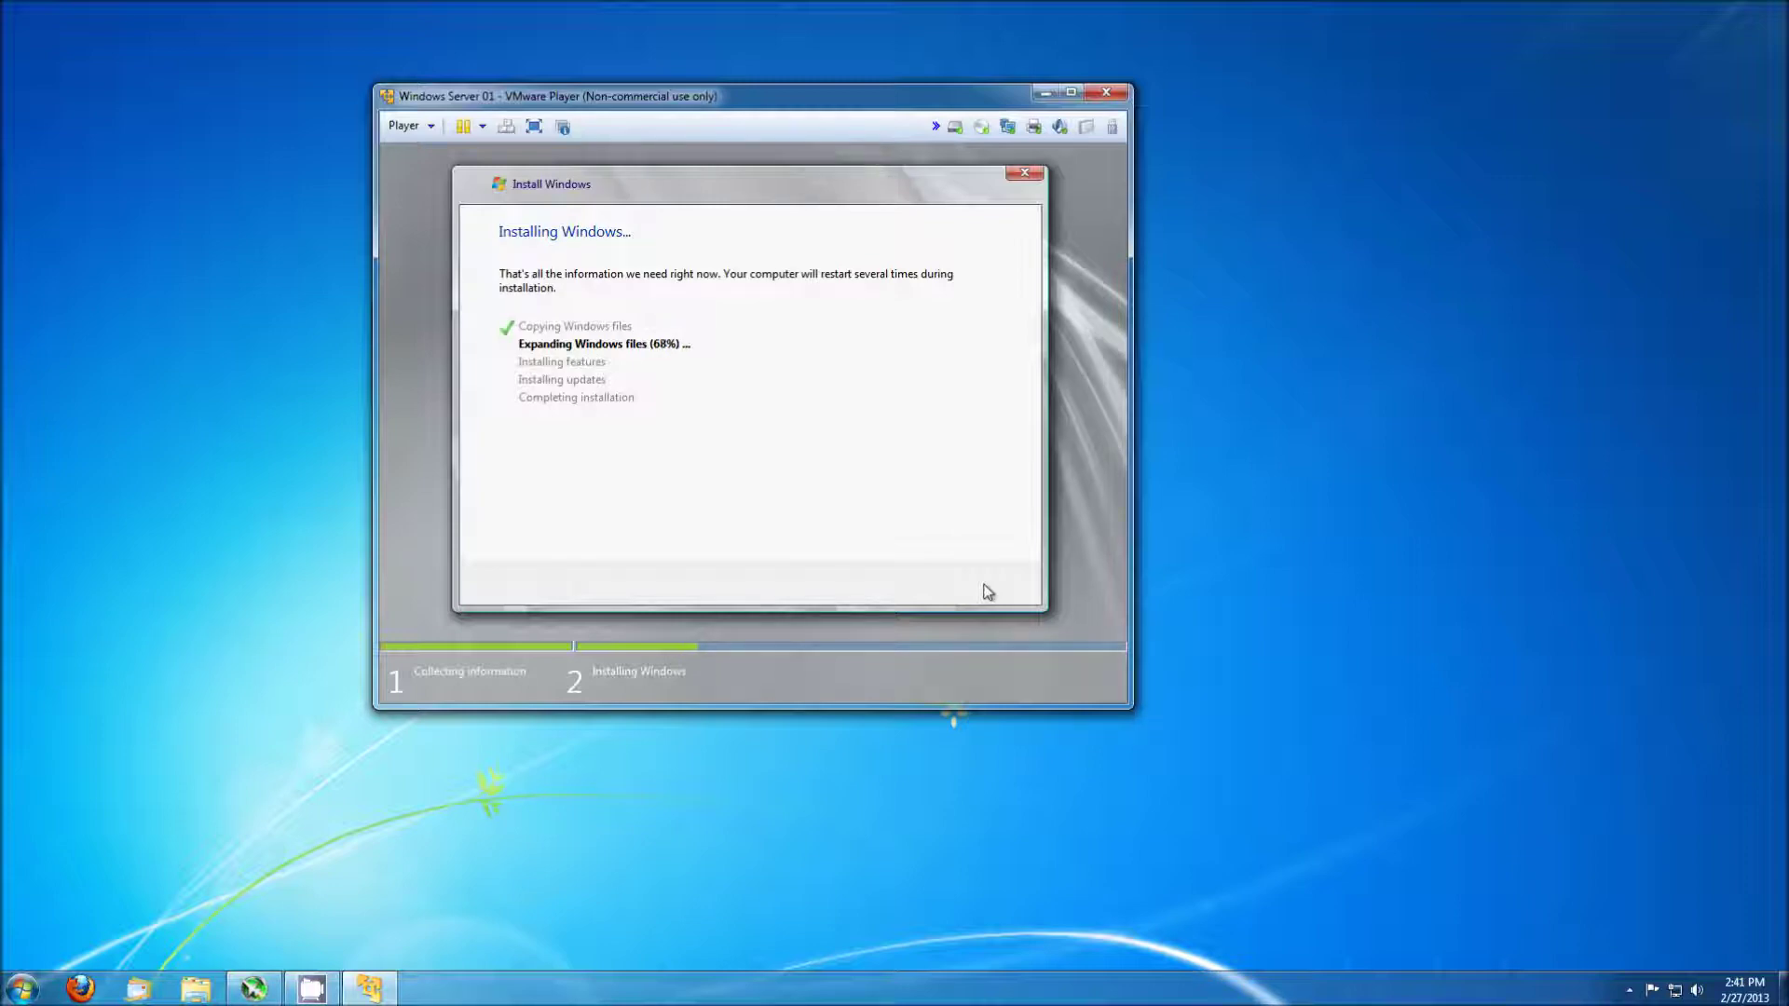
# Focus the VM and wait for Windows installation to reach the password-change prompt.
pyautogui.click(988, 592)
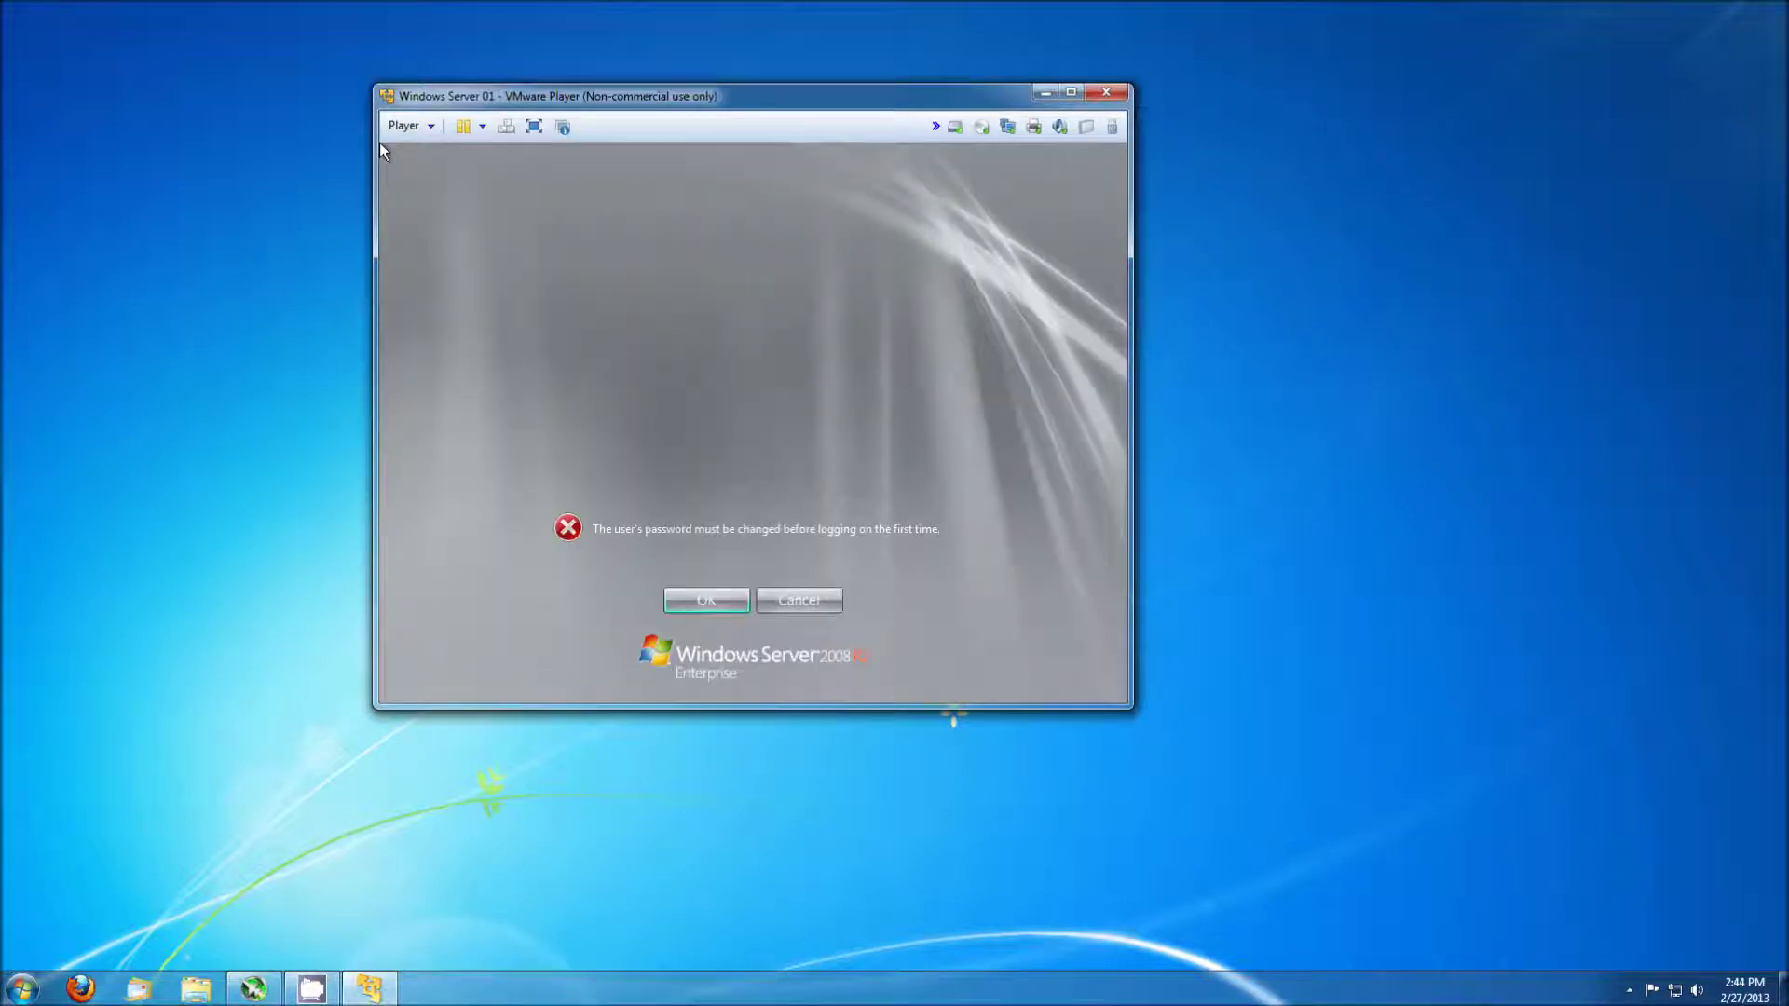
# Enter and confirm a new Administrator password, retrying after the mismatch error.
pyautogui.press('Return')
pyautogui.write('Pa$$')
pyautogui.press('BackSpace')
pyautogui.press('BackSpace')
pyautogui.press('BackSpace')
pyautogui.press('BackSpace')
pyautogui.press('BackSpace')
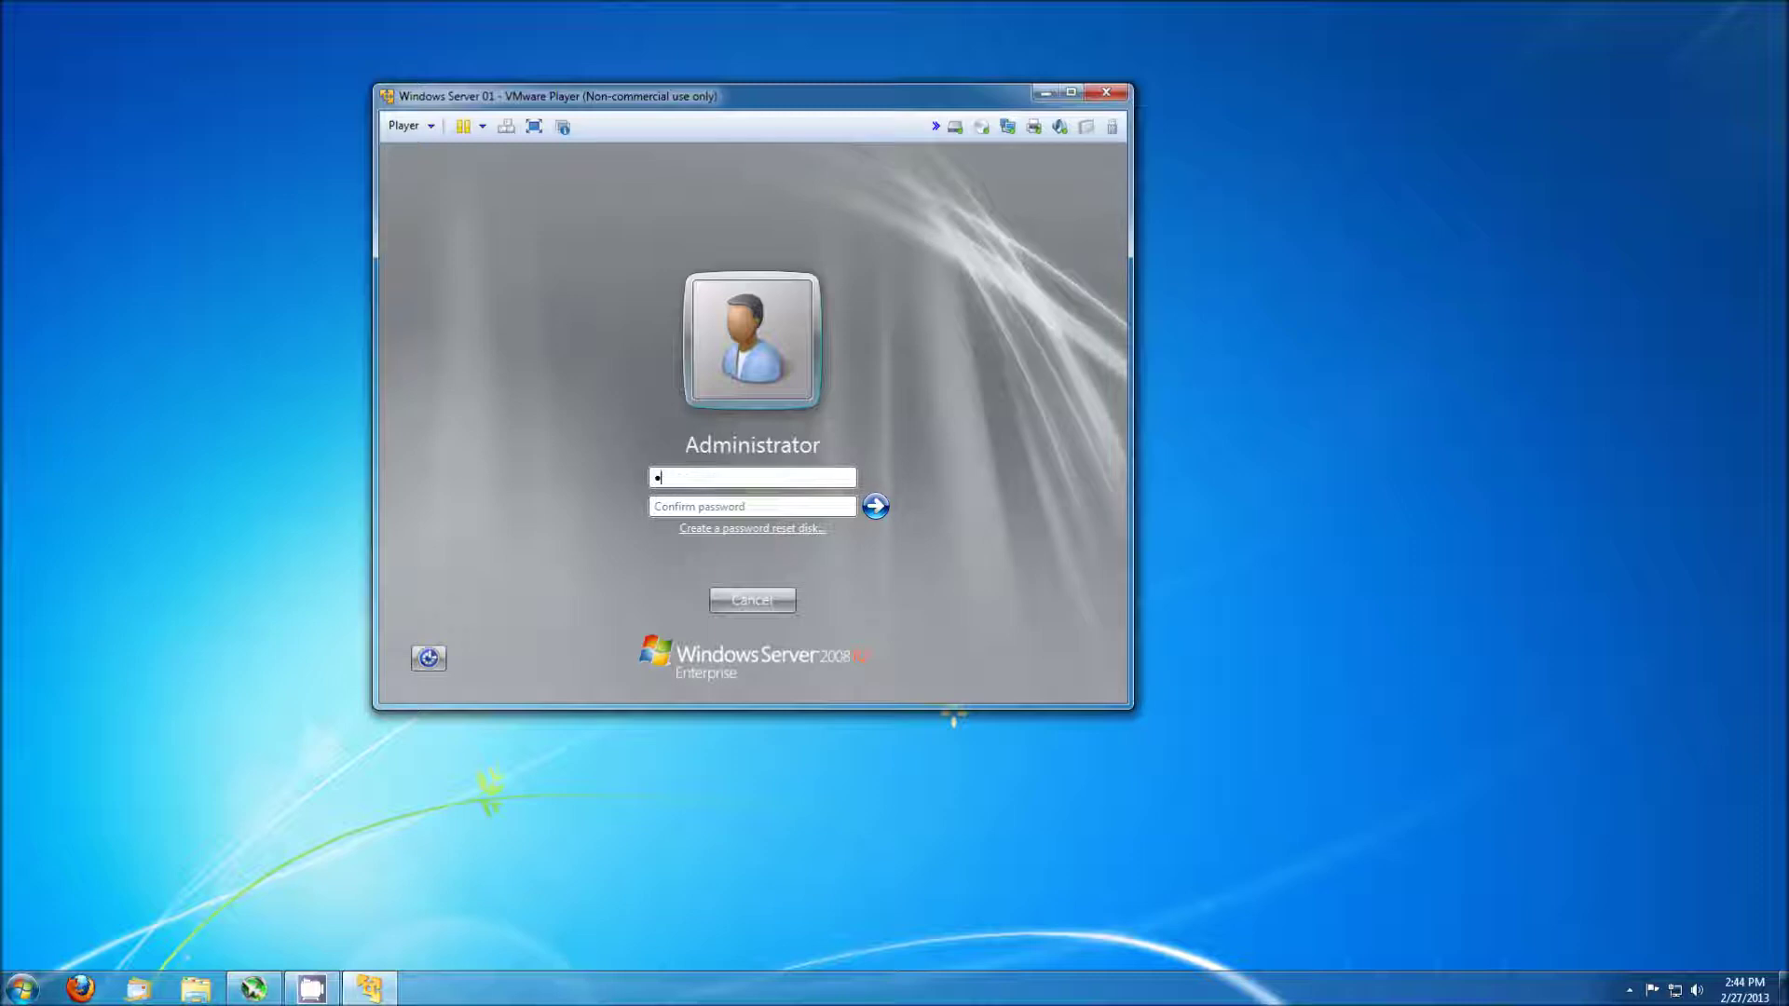
pyautogui.write('Pa$$w0rd')
pyautogui.press('Tab')
pyautogui.write('Pa$$w0rd')
pyautogui.press('Return')
pyautogui.press('Return')
pyautogui.write('Pa$$w0rdPa$$w0rd')
pyautogui.press('Return')
pyautogui.press('Return')
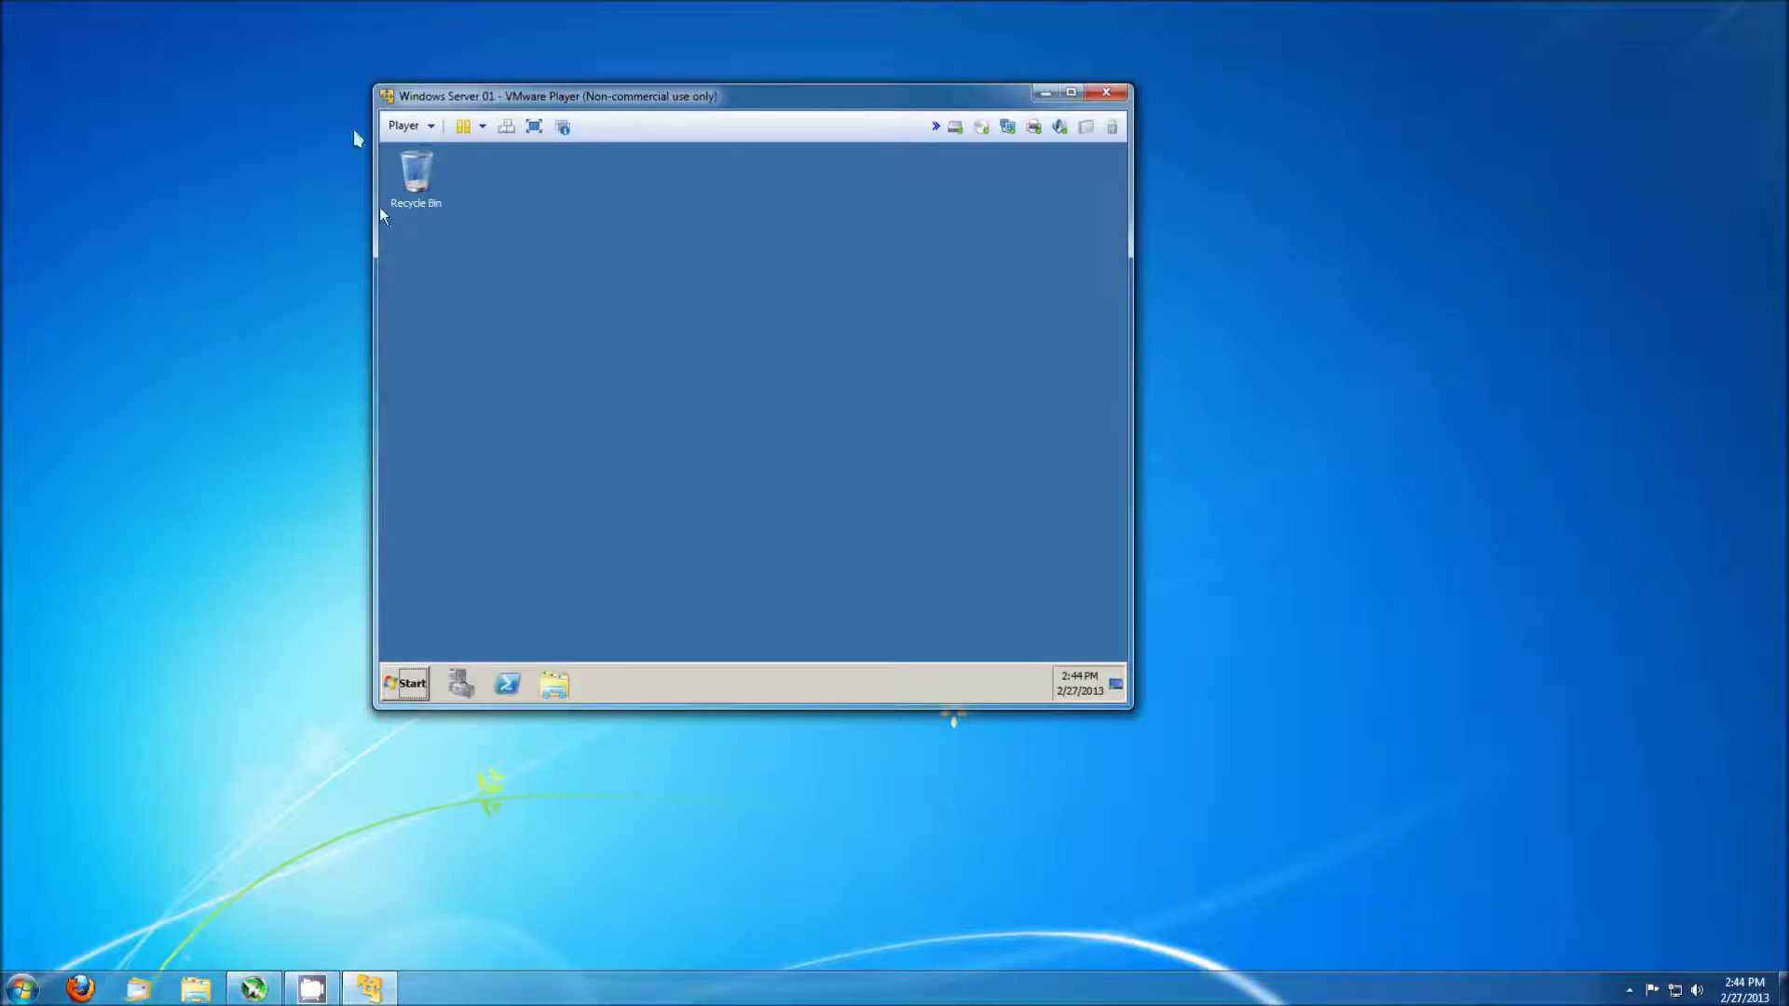
# Start the VMware Tools install from the player menu and open a file browser in the guest.
pyautogui.click(406, 126)
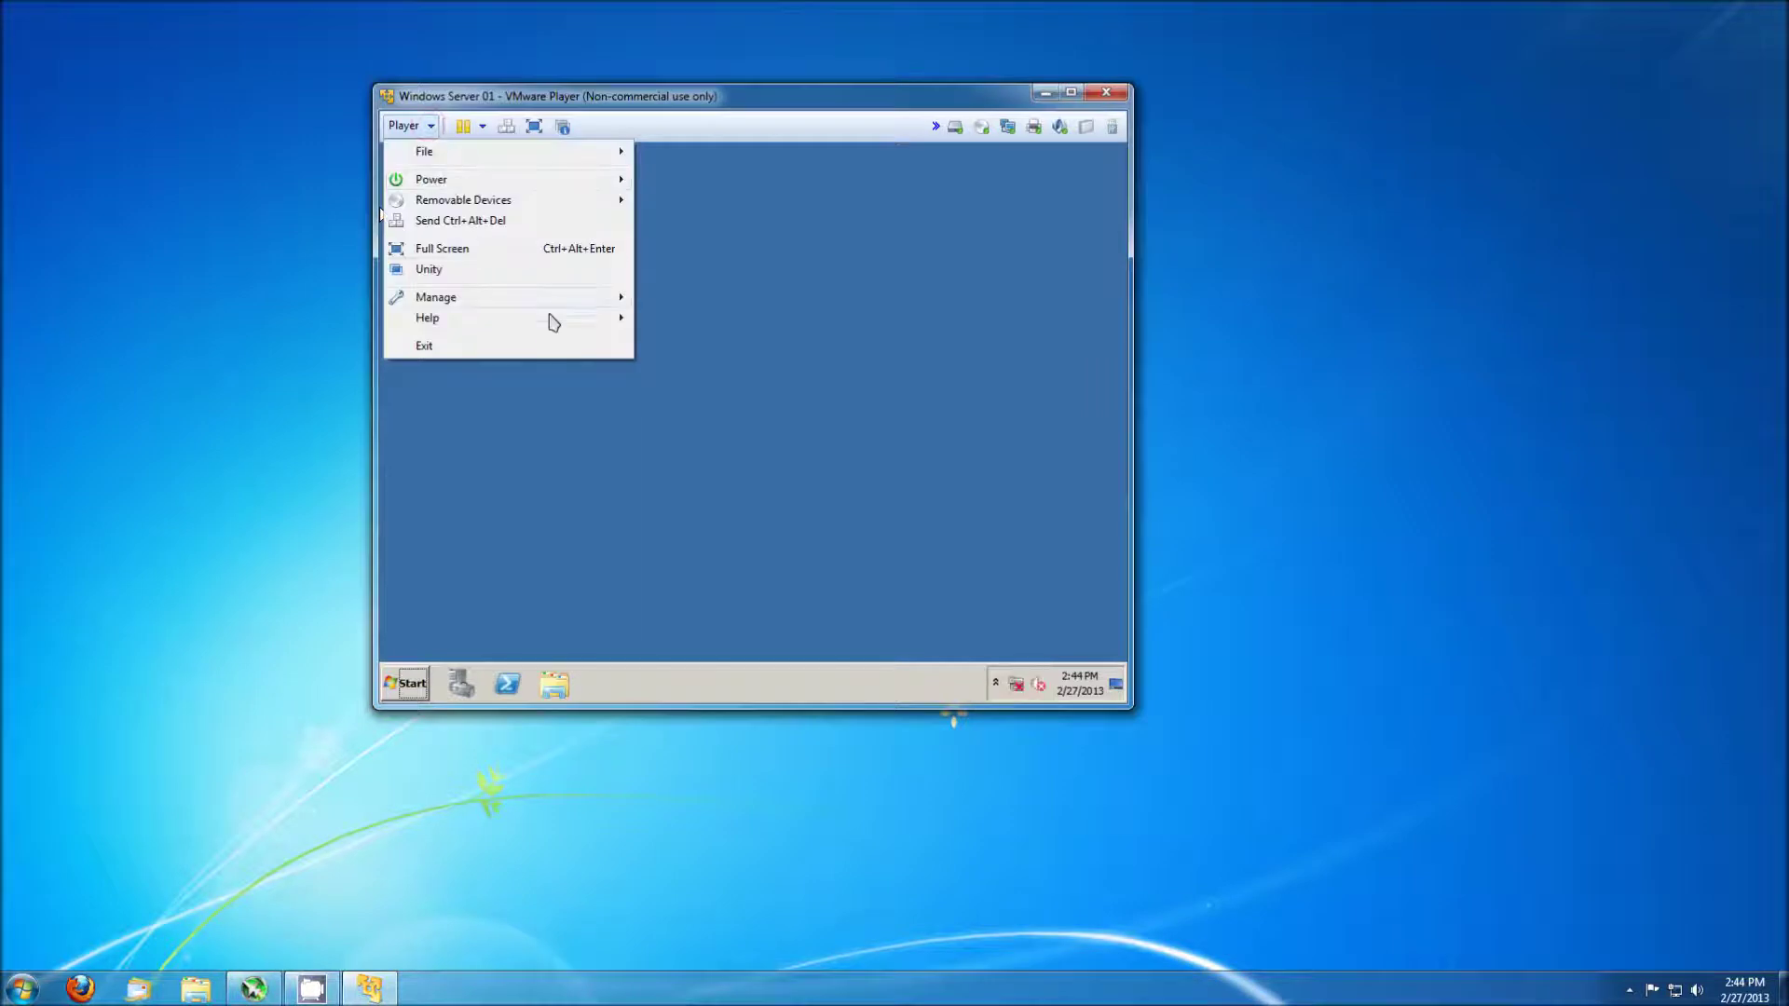
pyautogui.moveTo(615, 298)
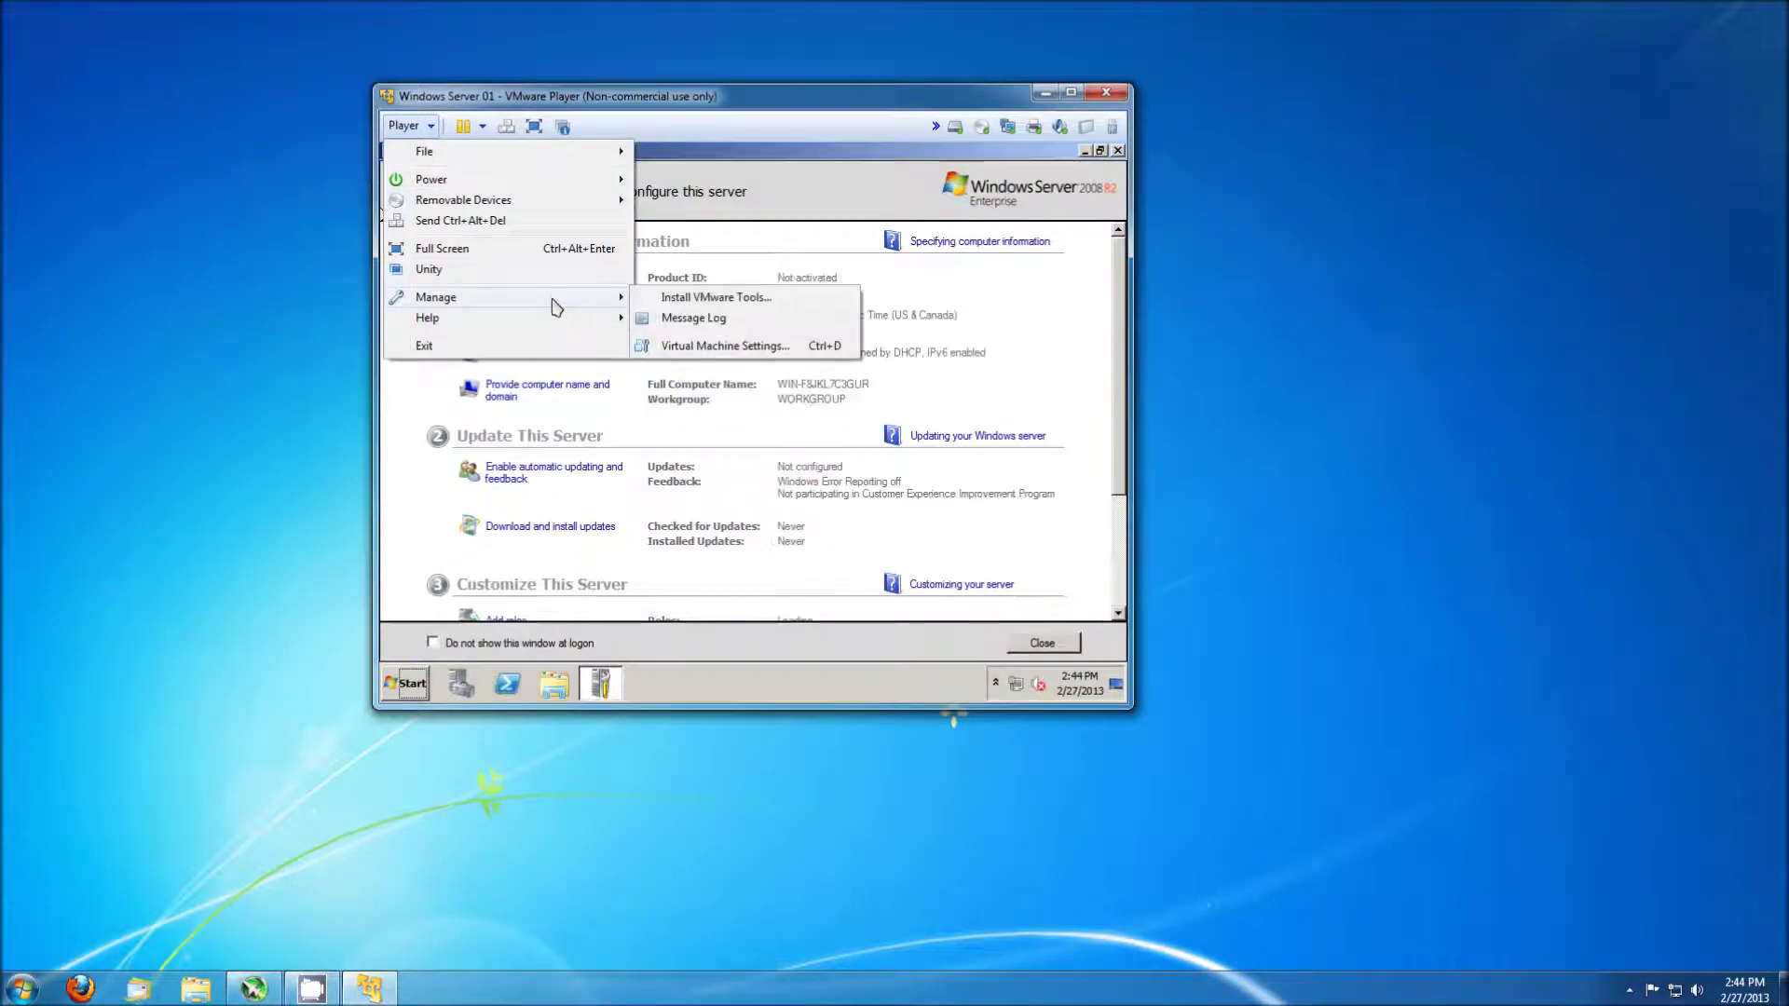
pyautogui.click(693, 300)
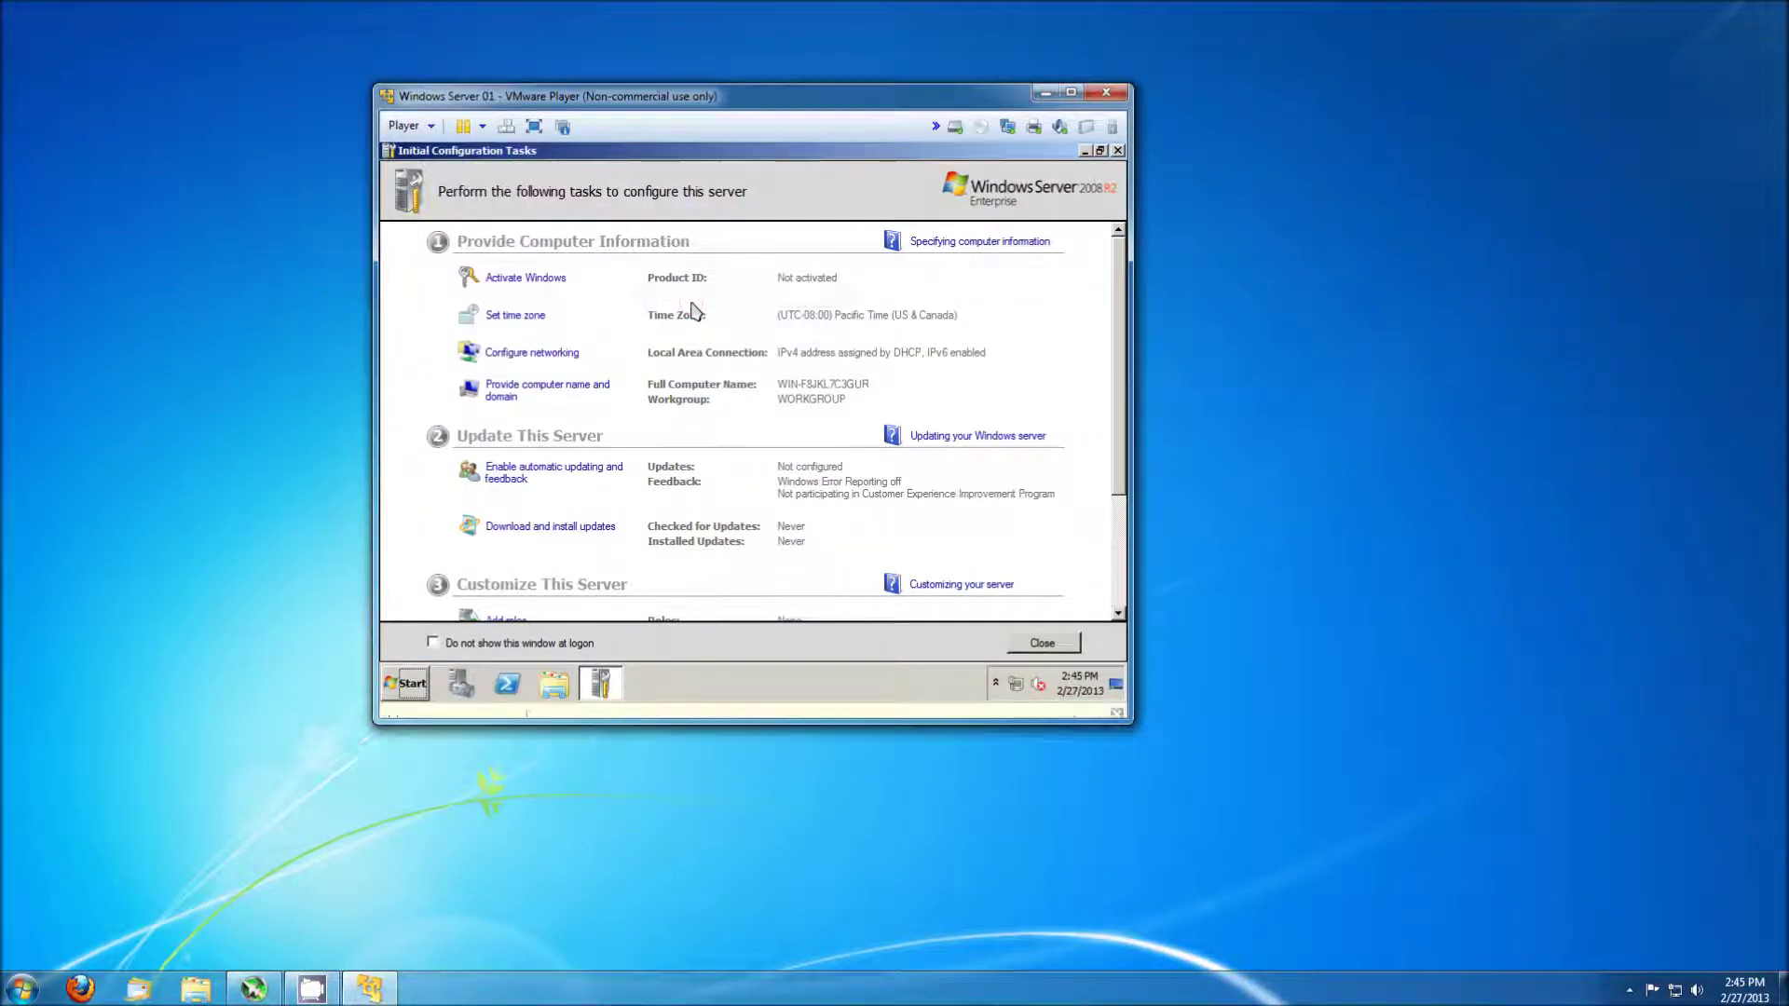
pyautogui.click(553, 689)
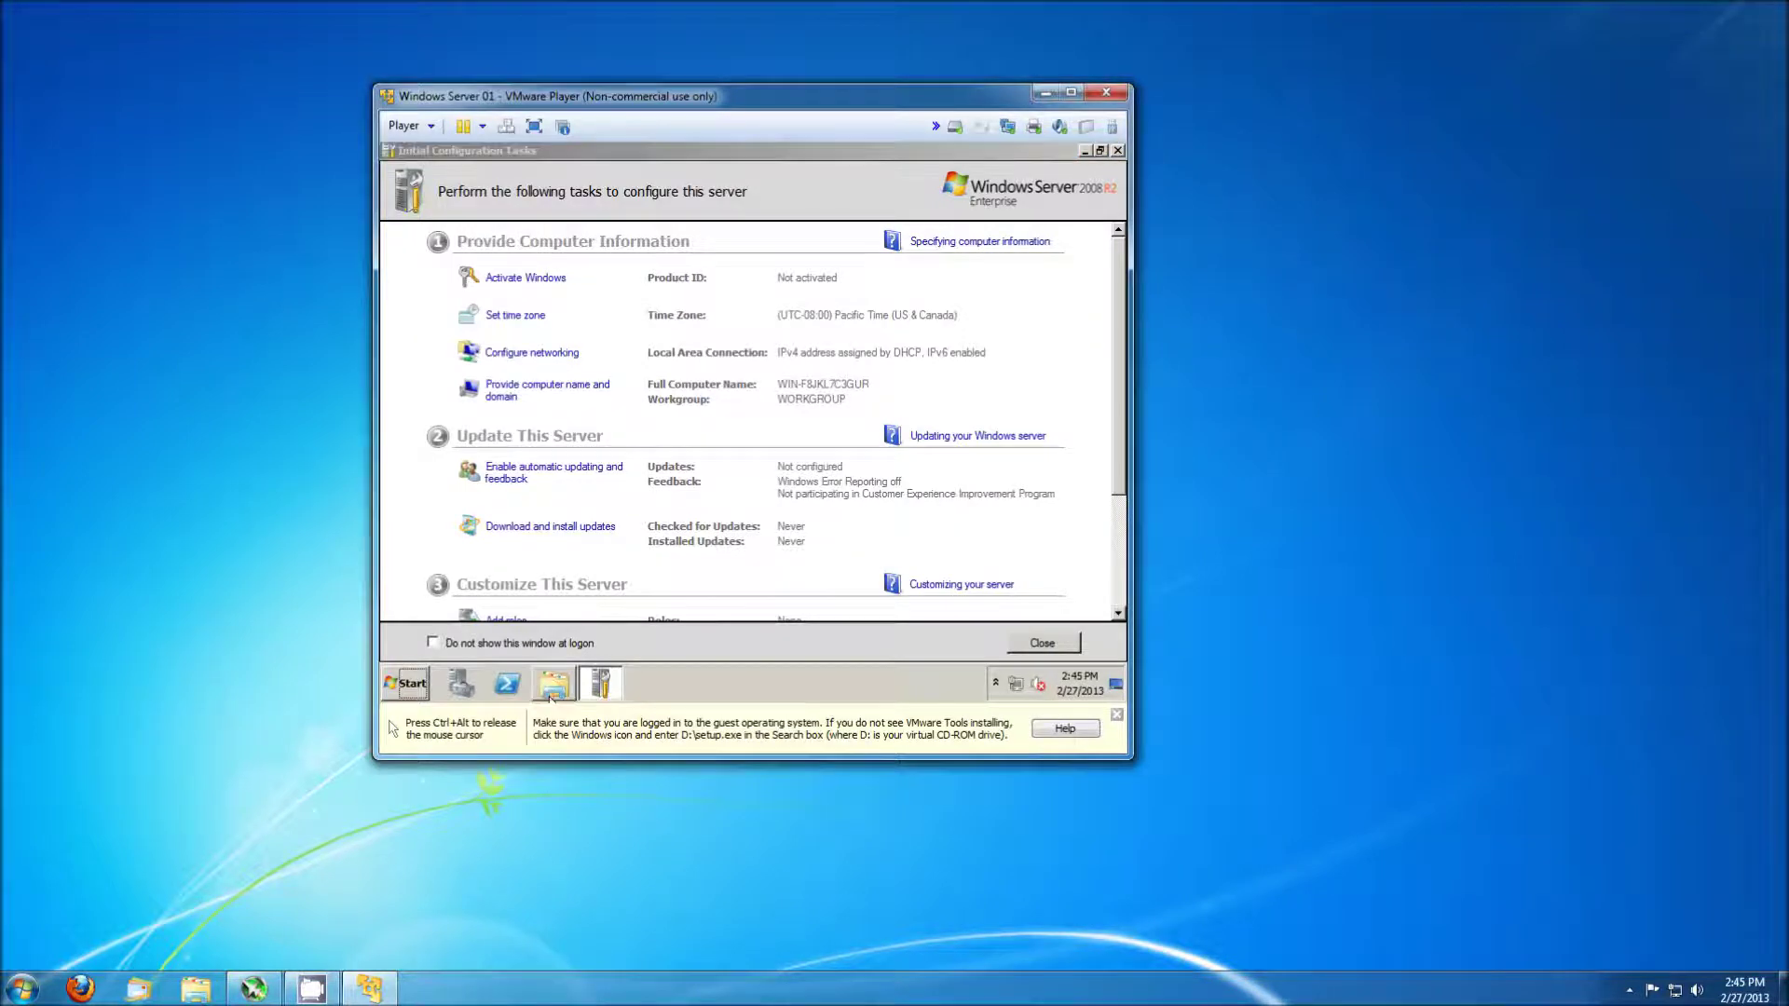
pyautogui.click(391, 436)
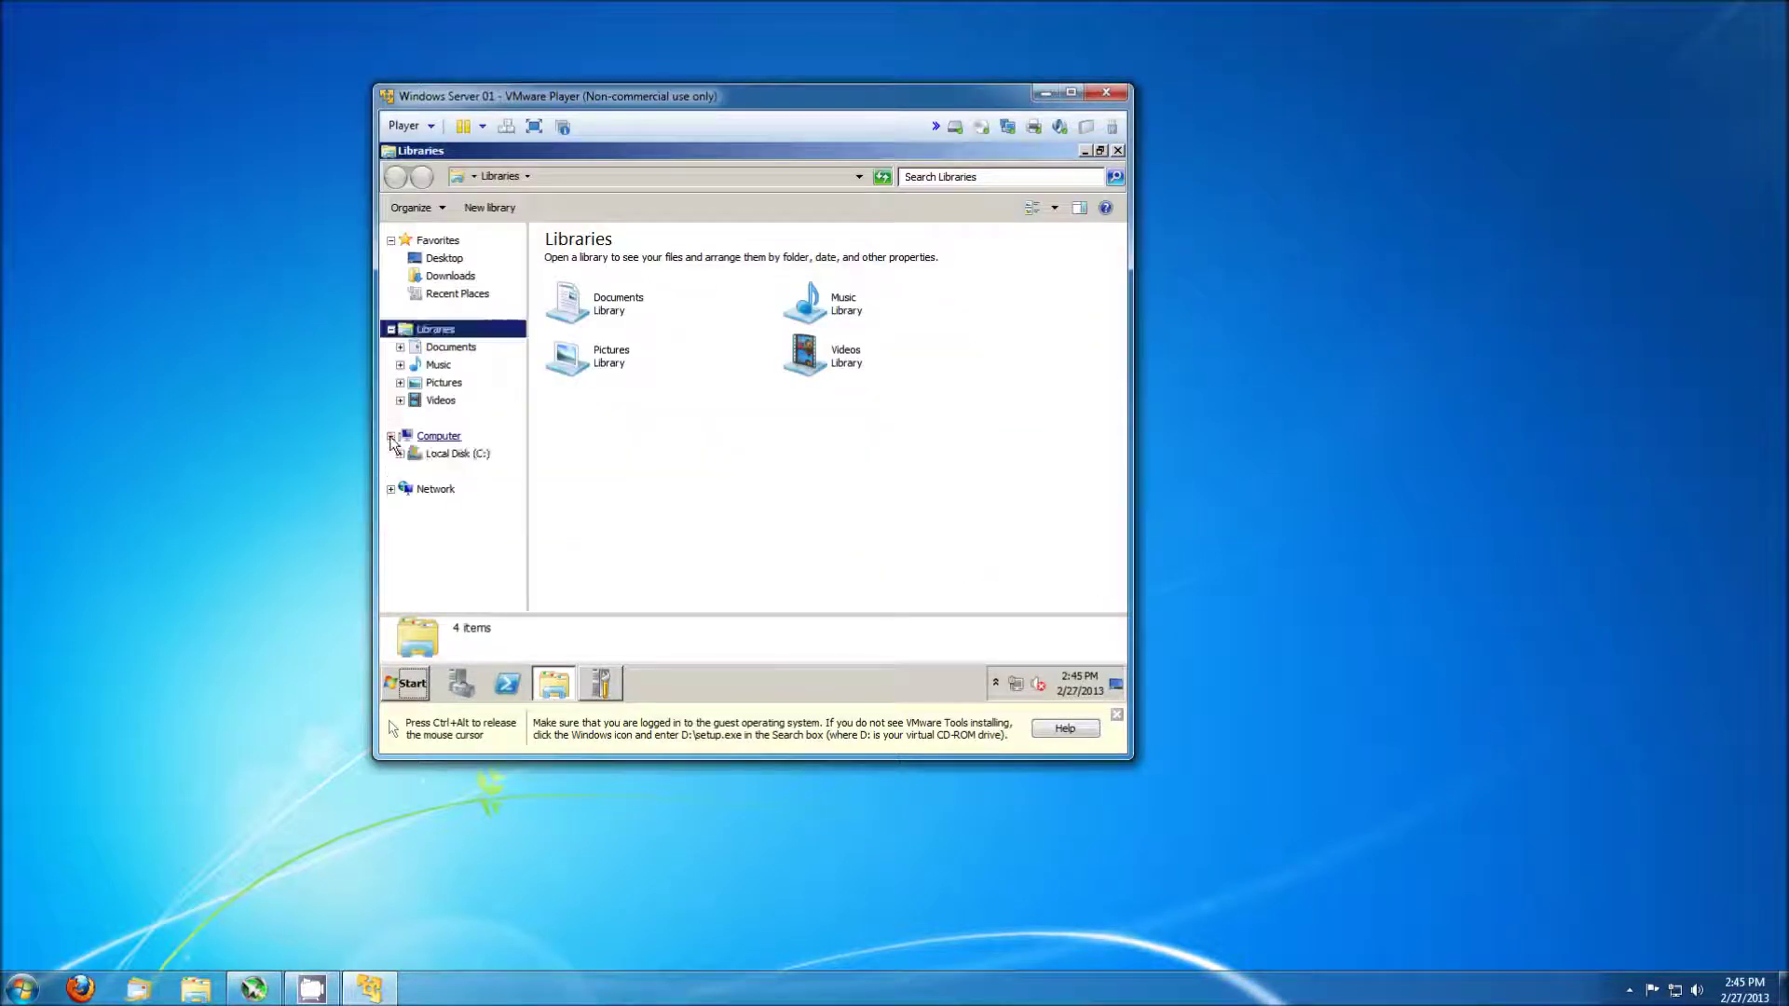
# Run setup64.exe from the VMware Tools disc in D:, then close Explorer and AutoPlay.
pyautogui.hotkey('ctrl', 'alt')
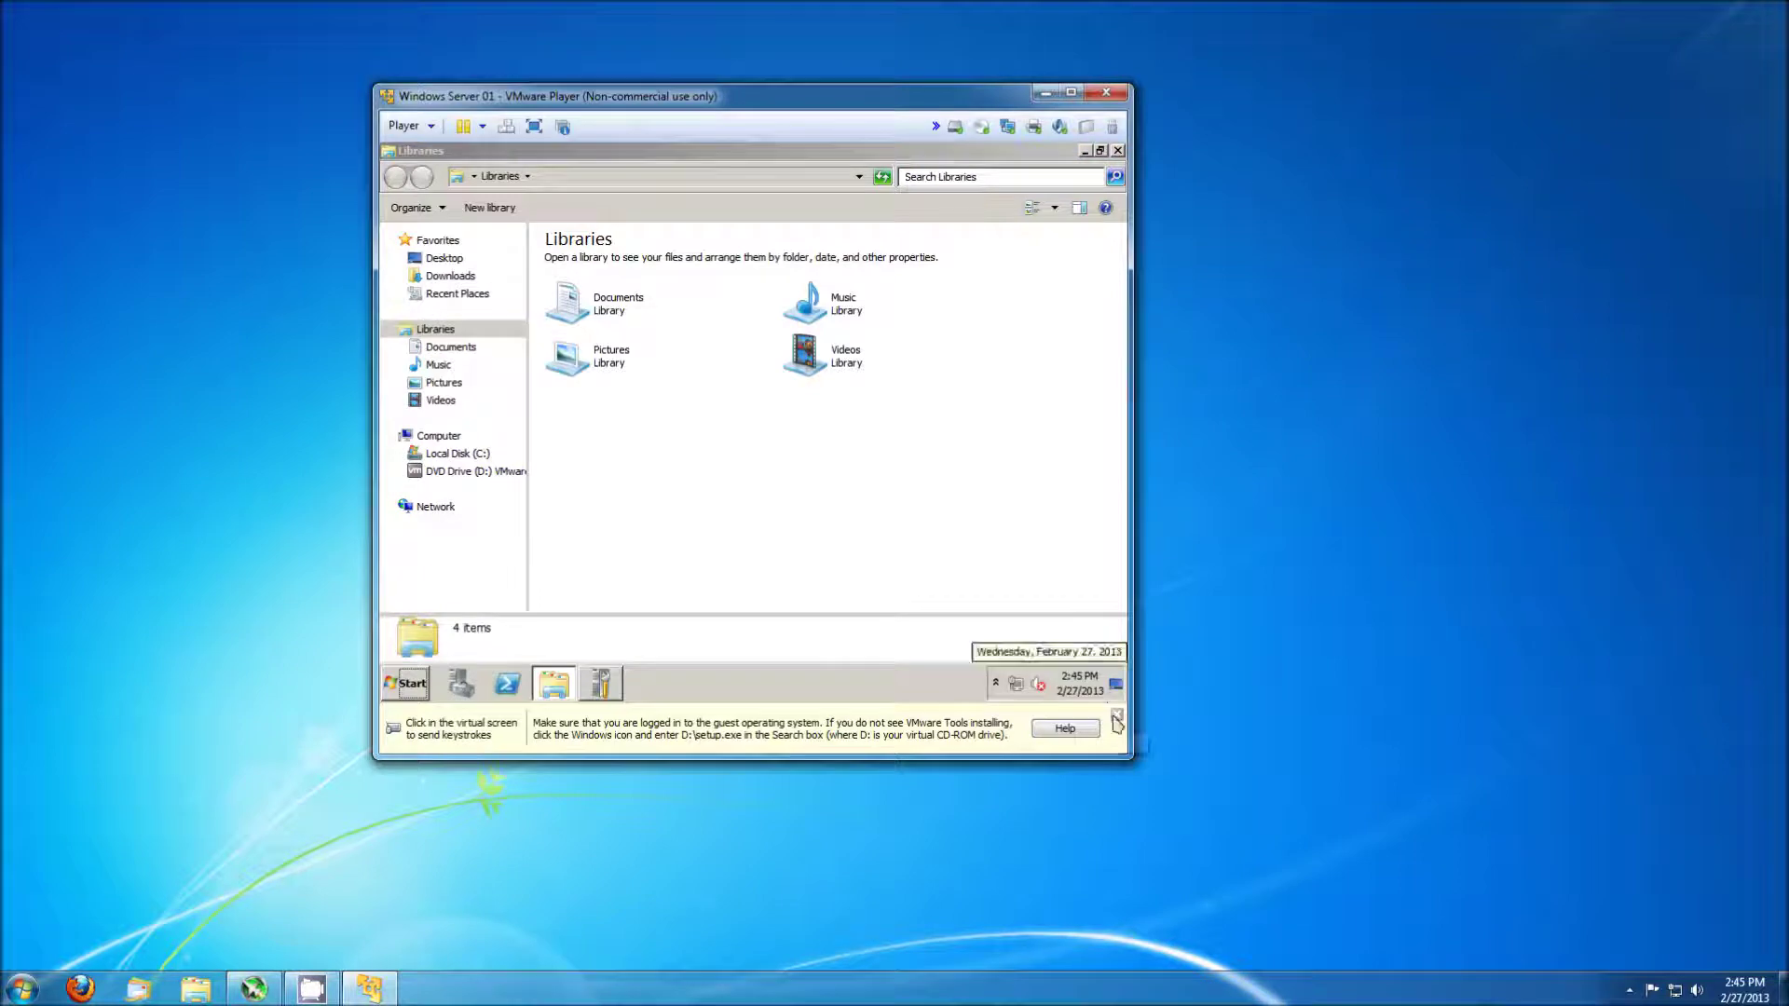
pyautogui.click(1119, 716)
pyautogui.click(481, 472)
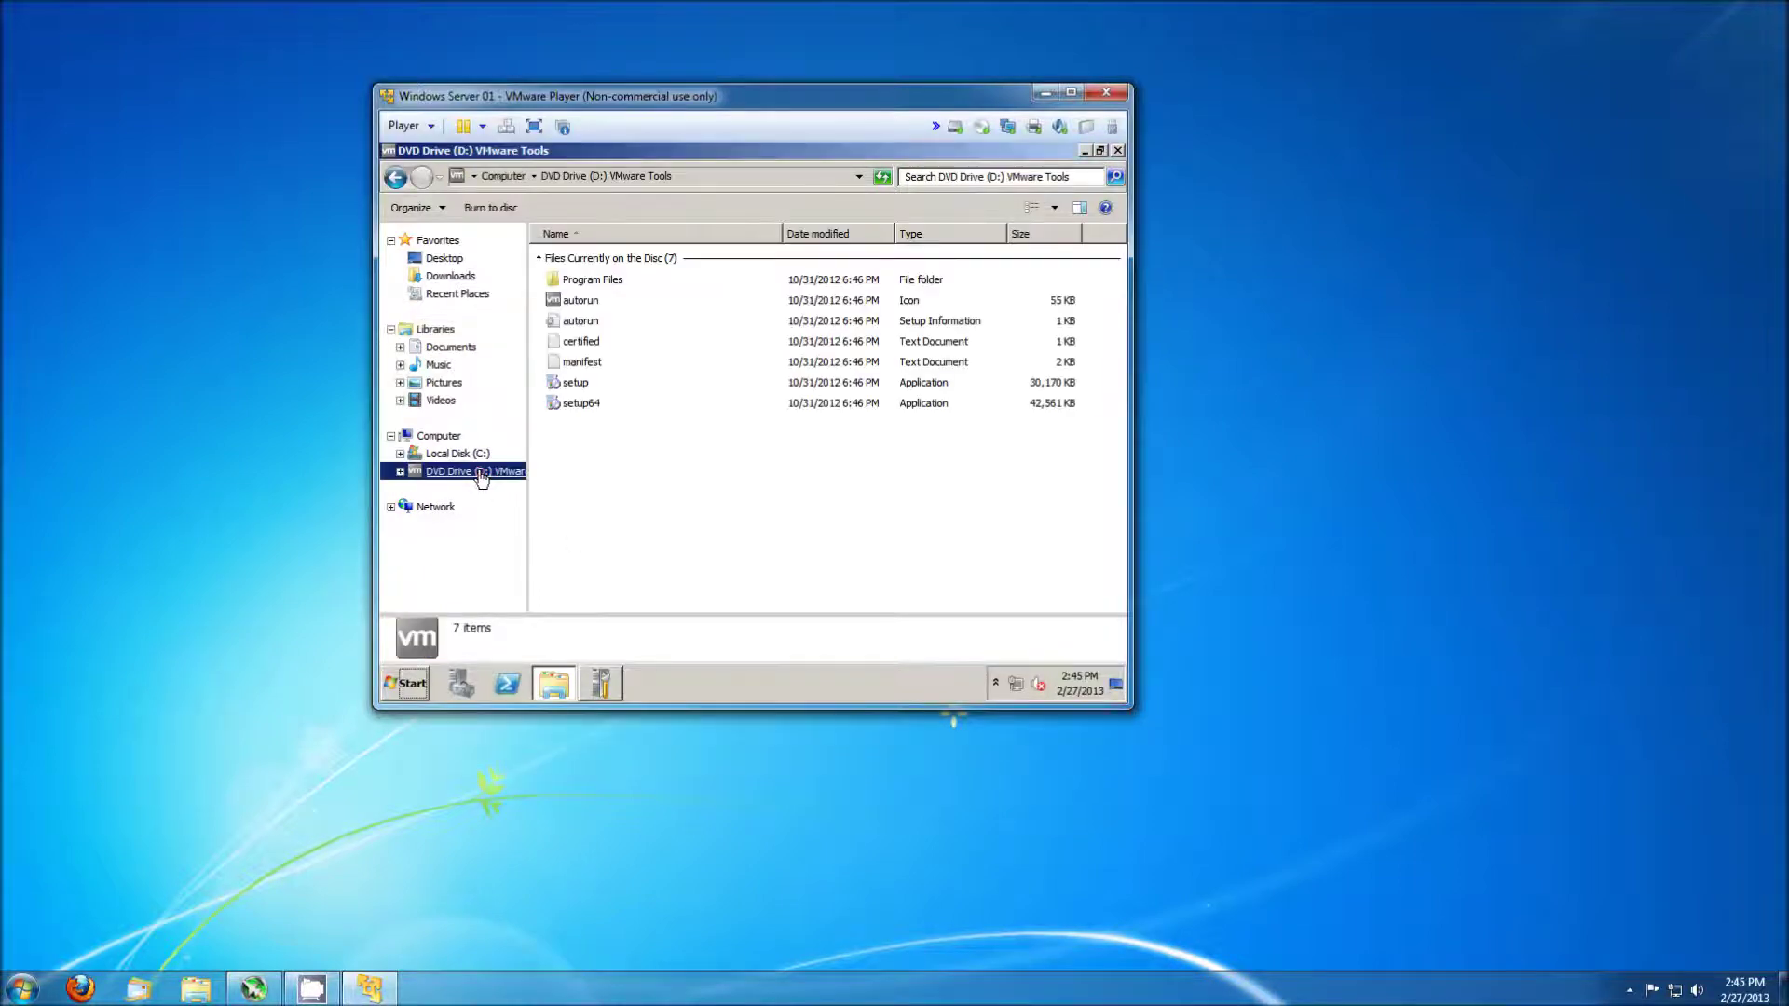
pyautogui.doubleClick(598, 401)
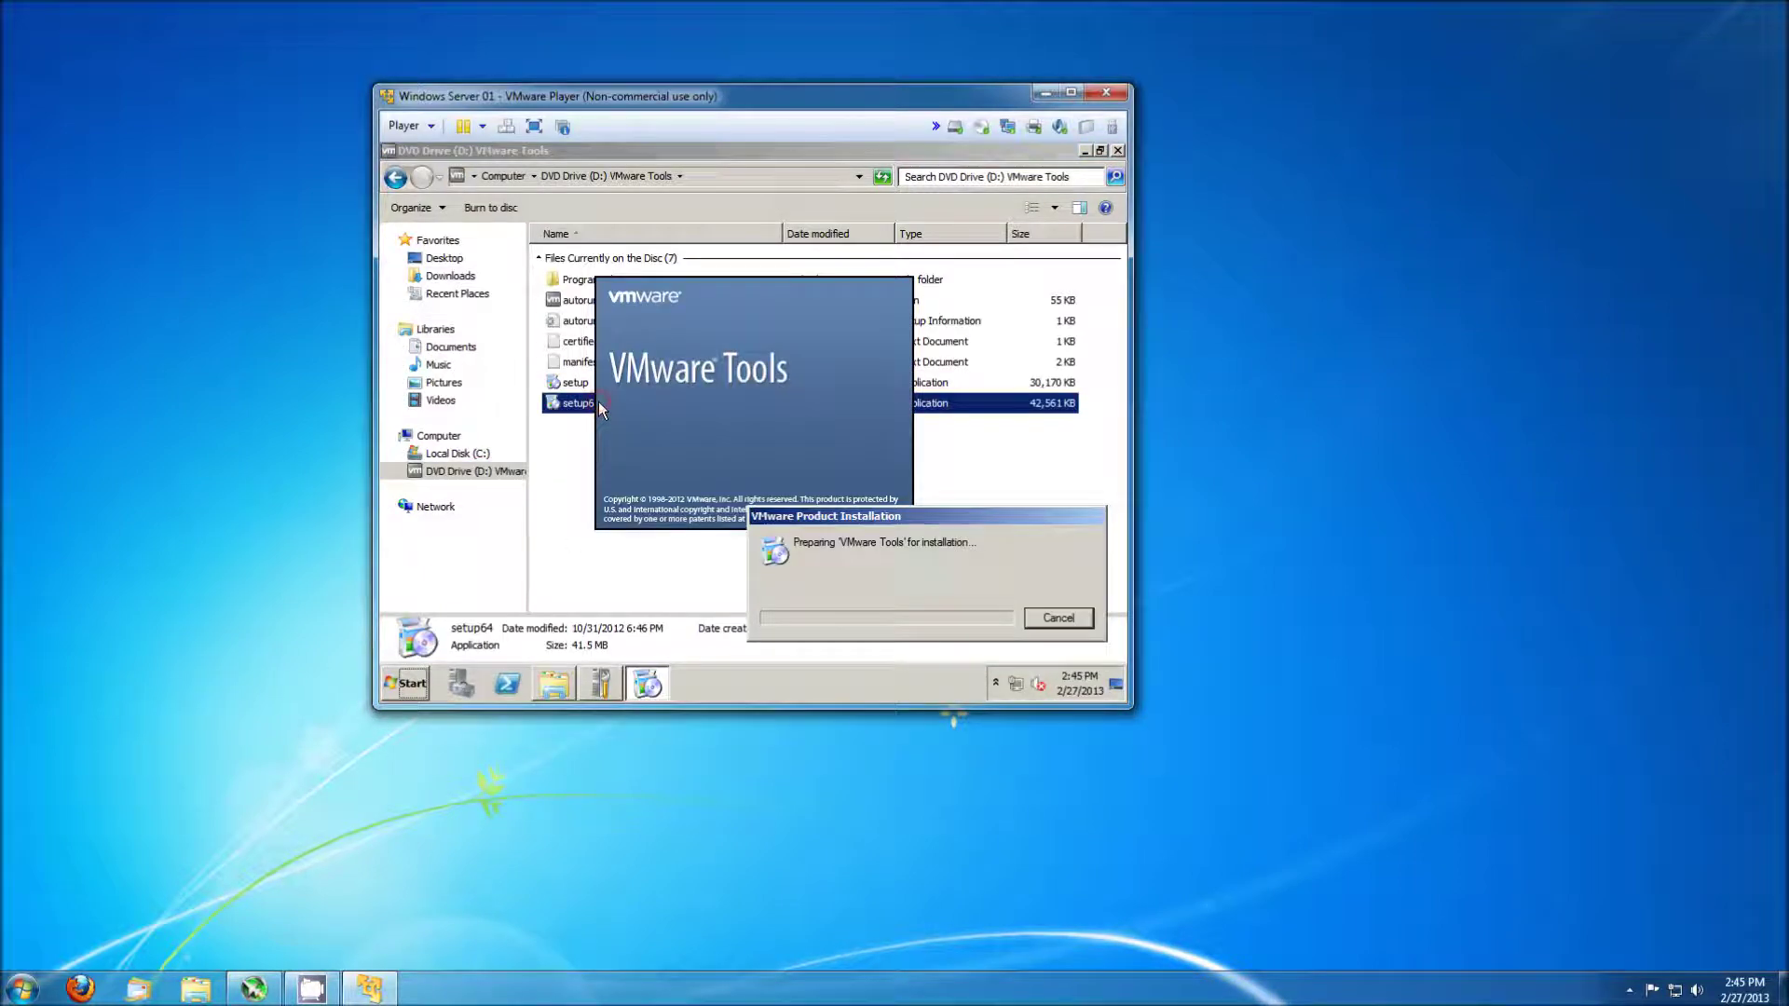
pyautogui.click(1118, 151)
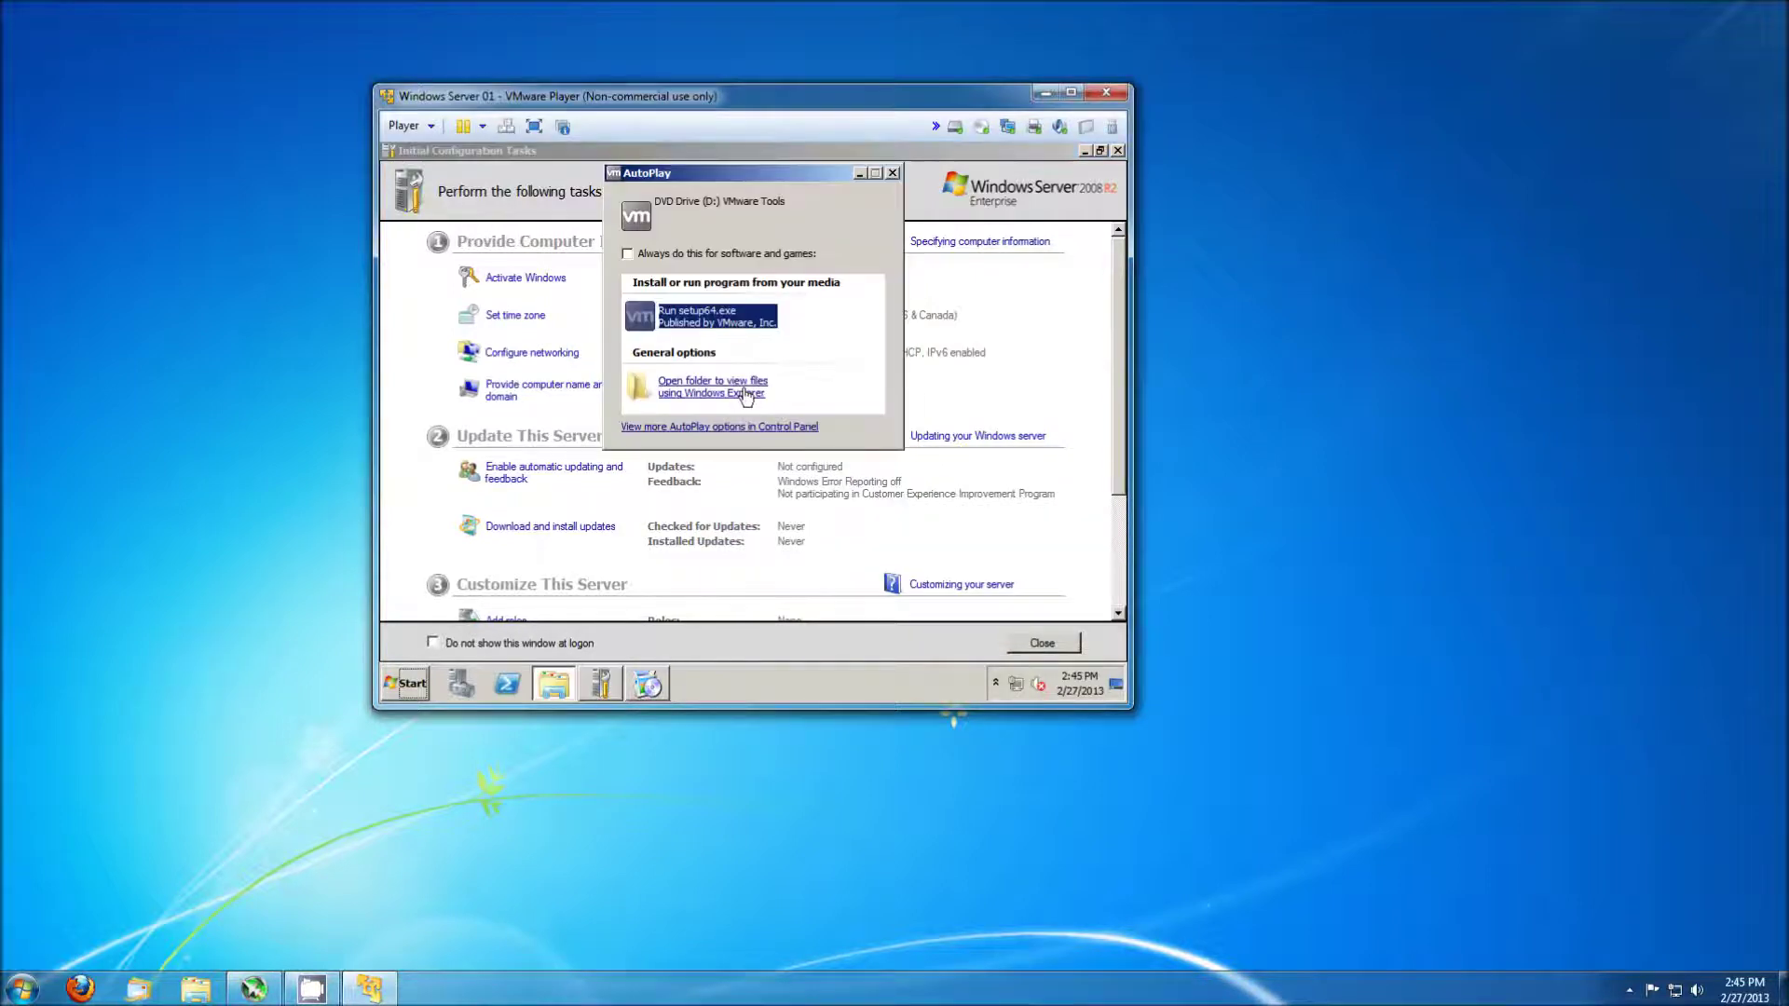
pyautogui.click(891, 172)
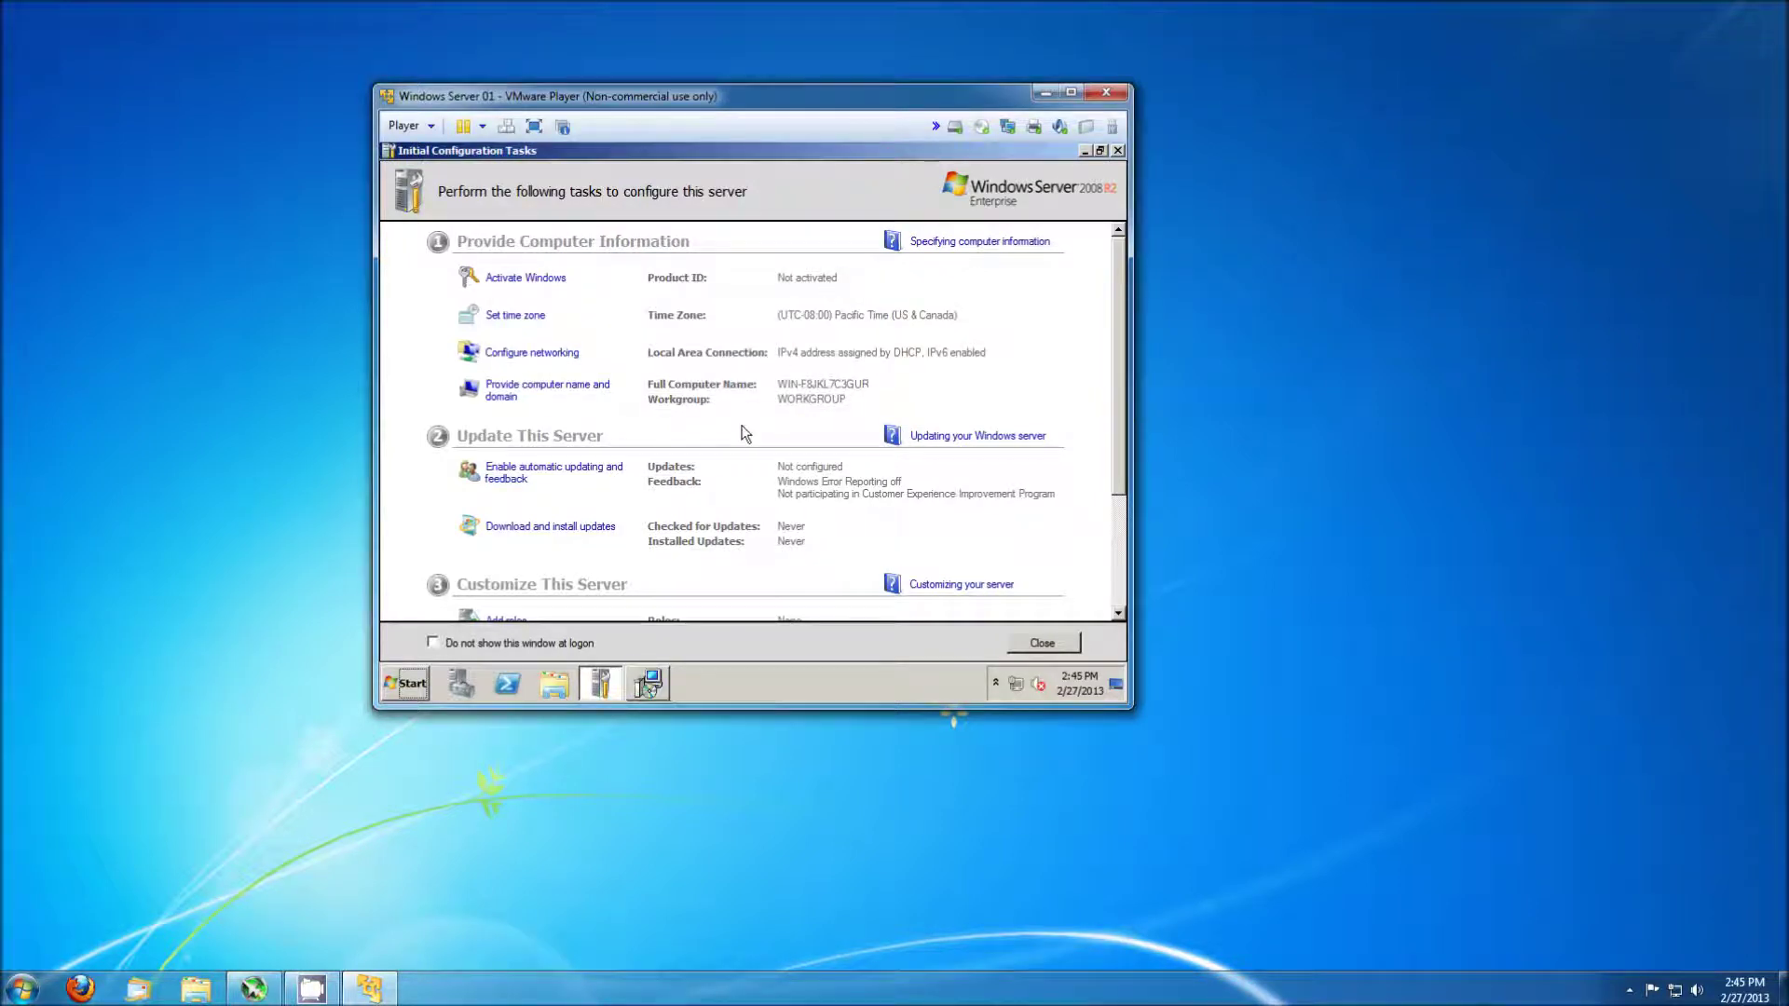
# Run the VMware Tools wizard with default setup through Finish, then restart the VM.
pyautogui.click(652, 690)
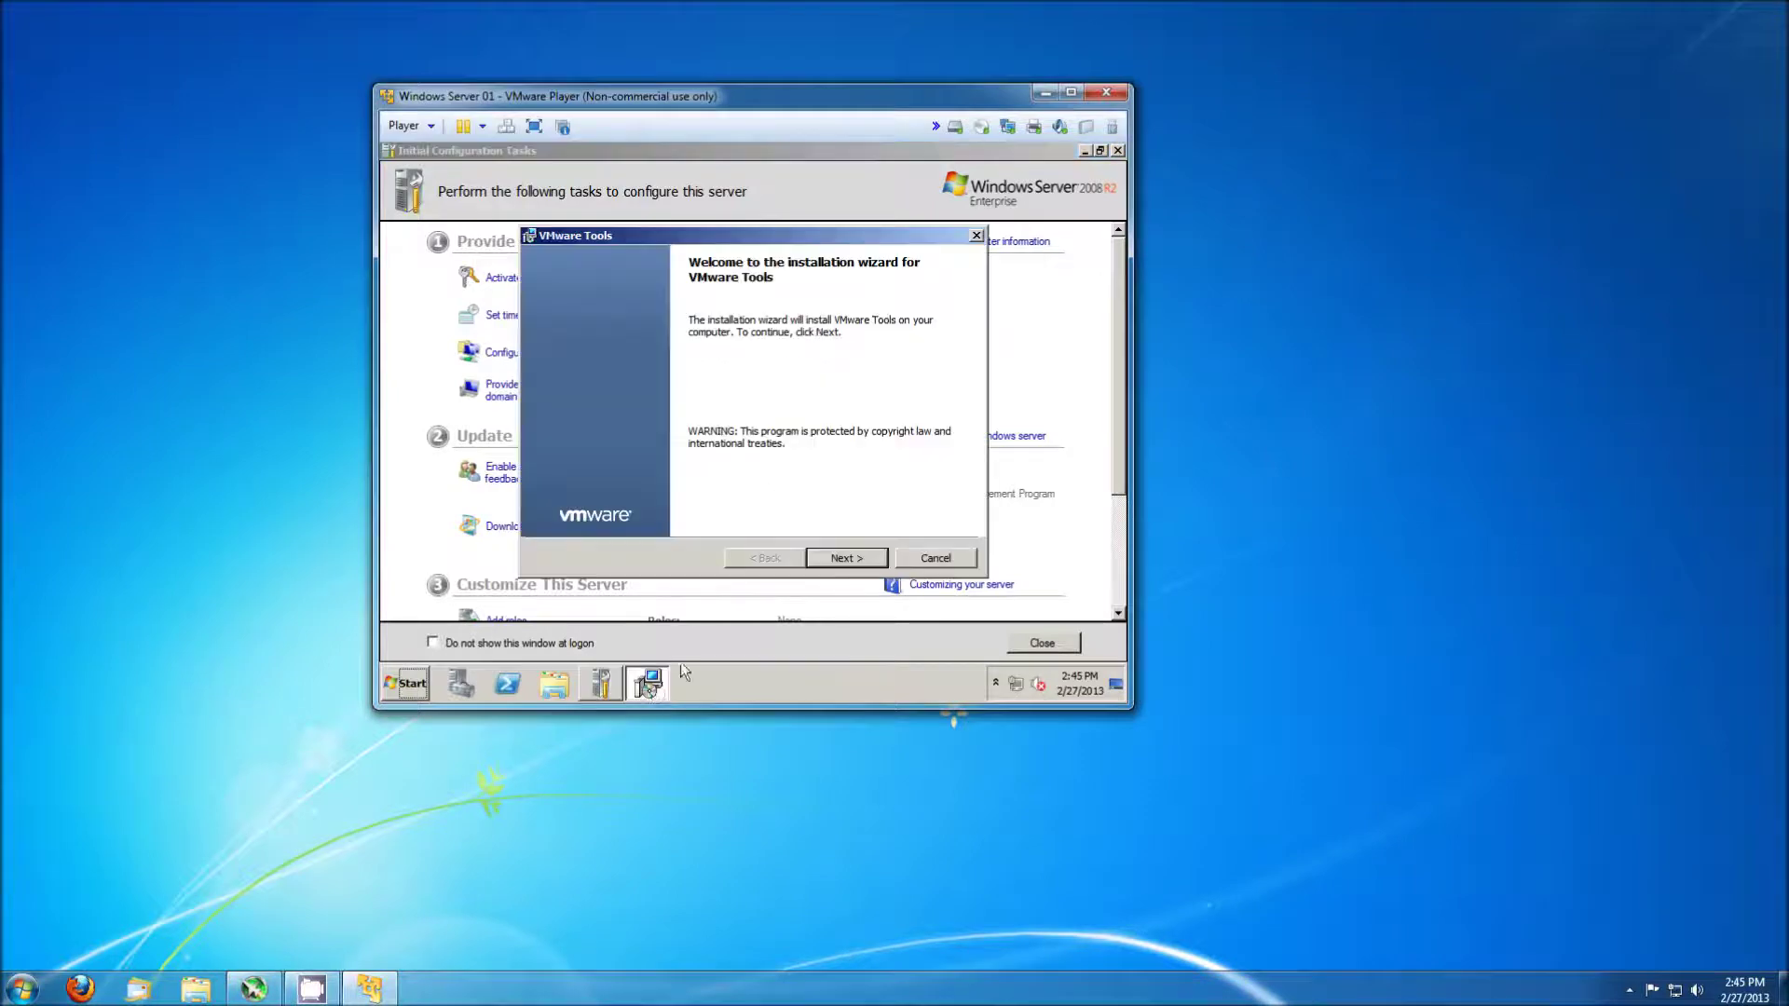
pyautogui.click(842, 559)
pyautogui.click(841, 558)
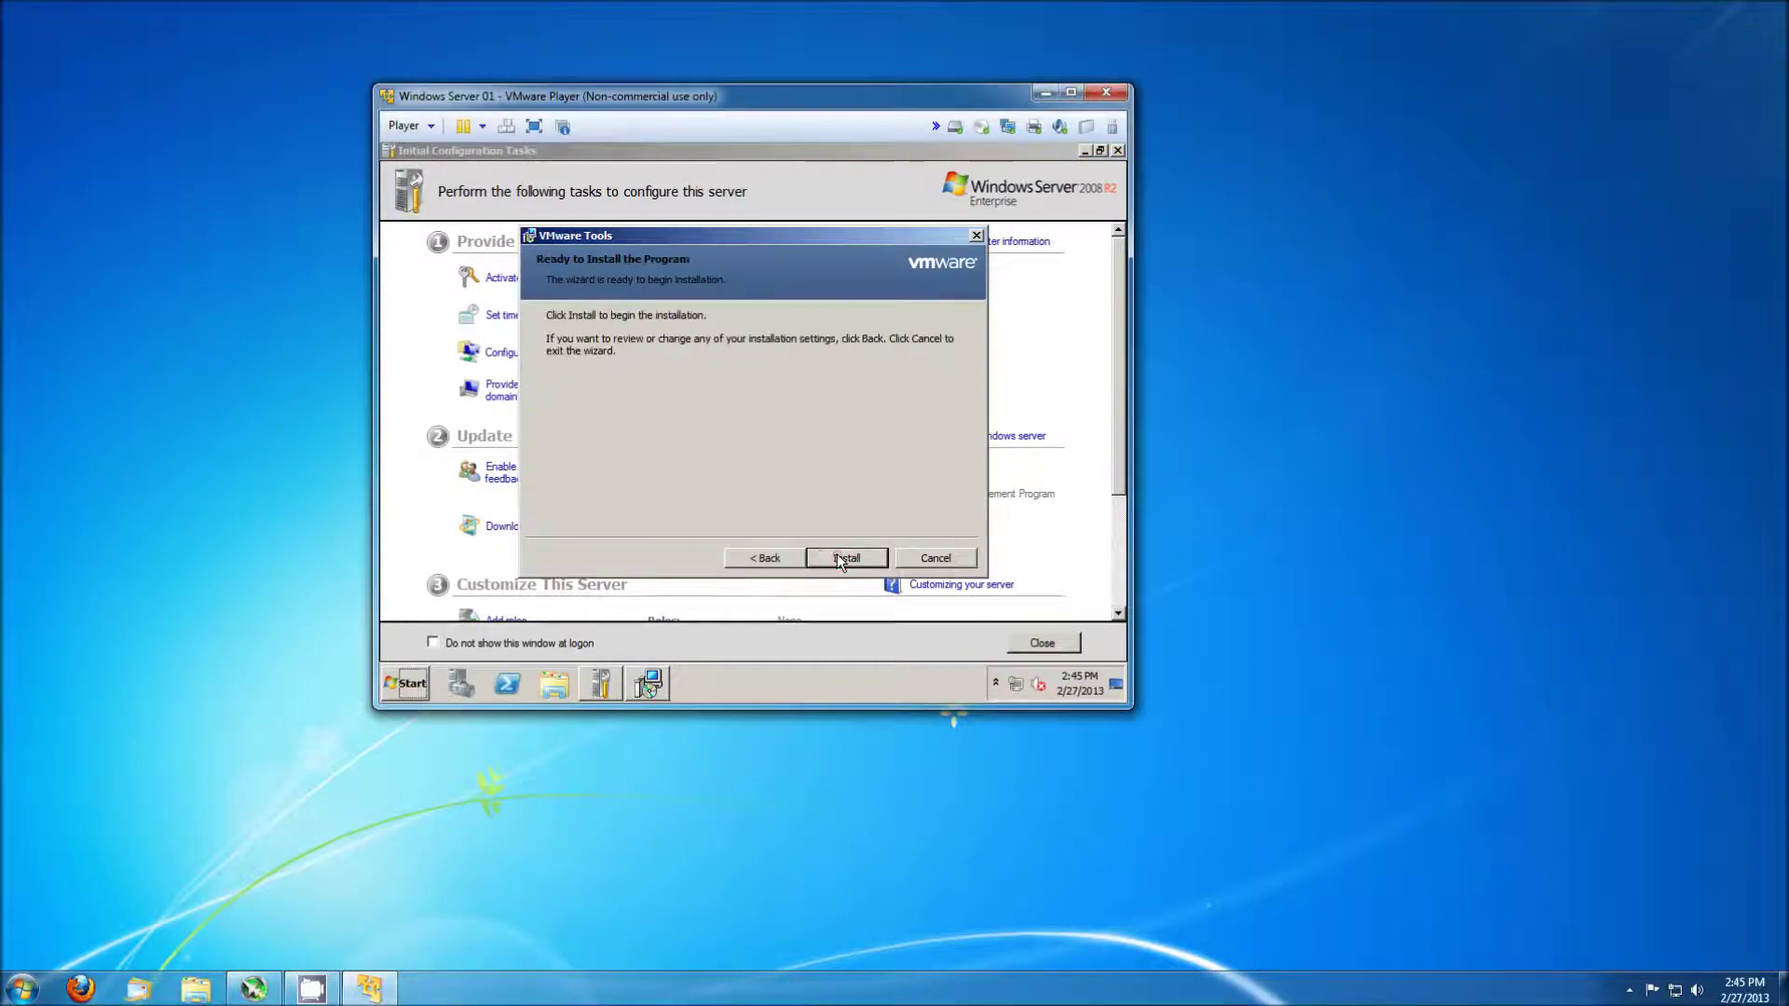
pyautogui.click(843, 559)
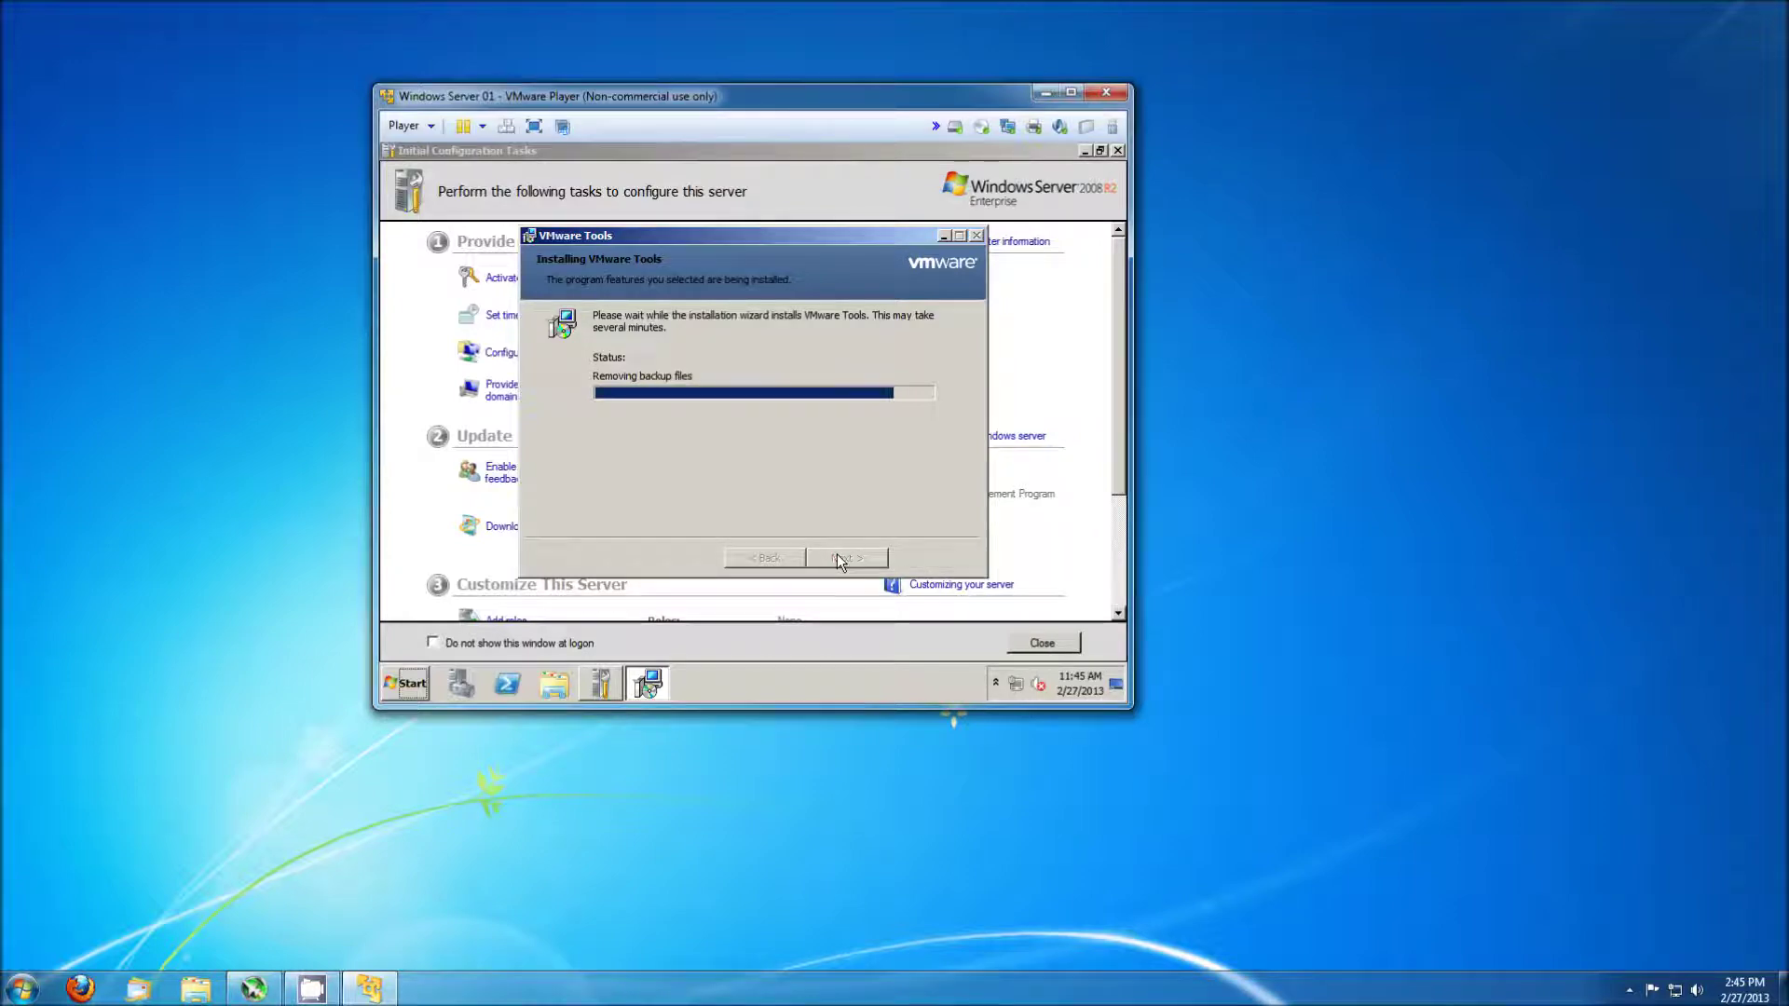
pyautogui.click(842, 558)
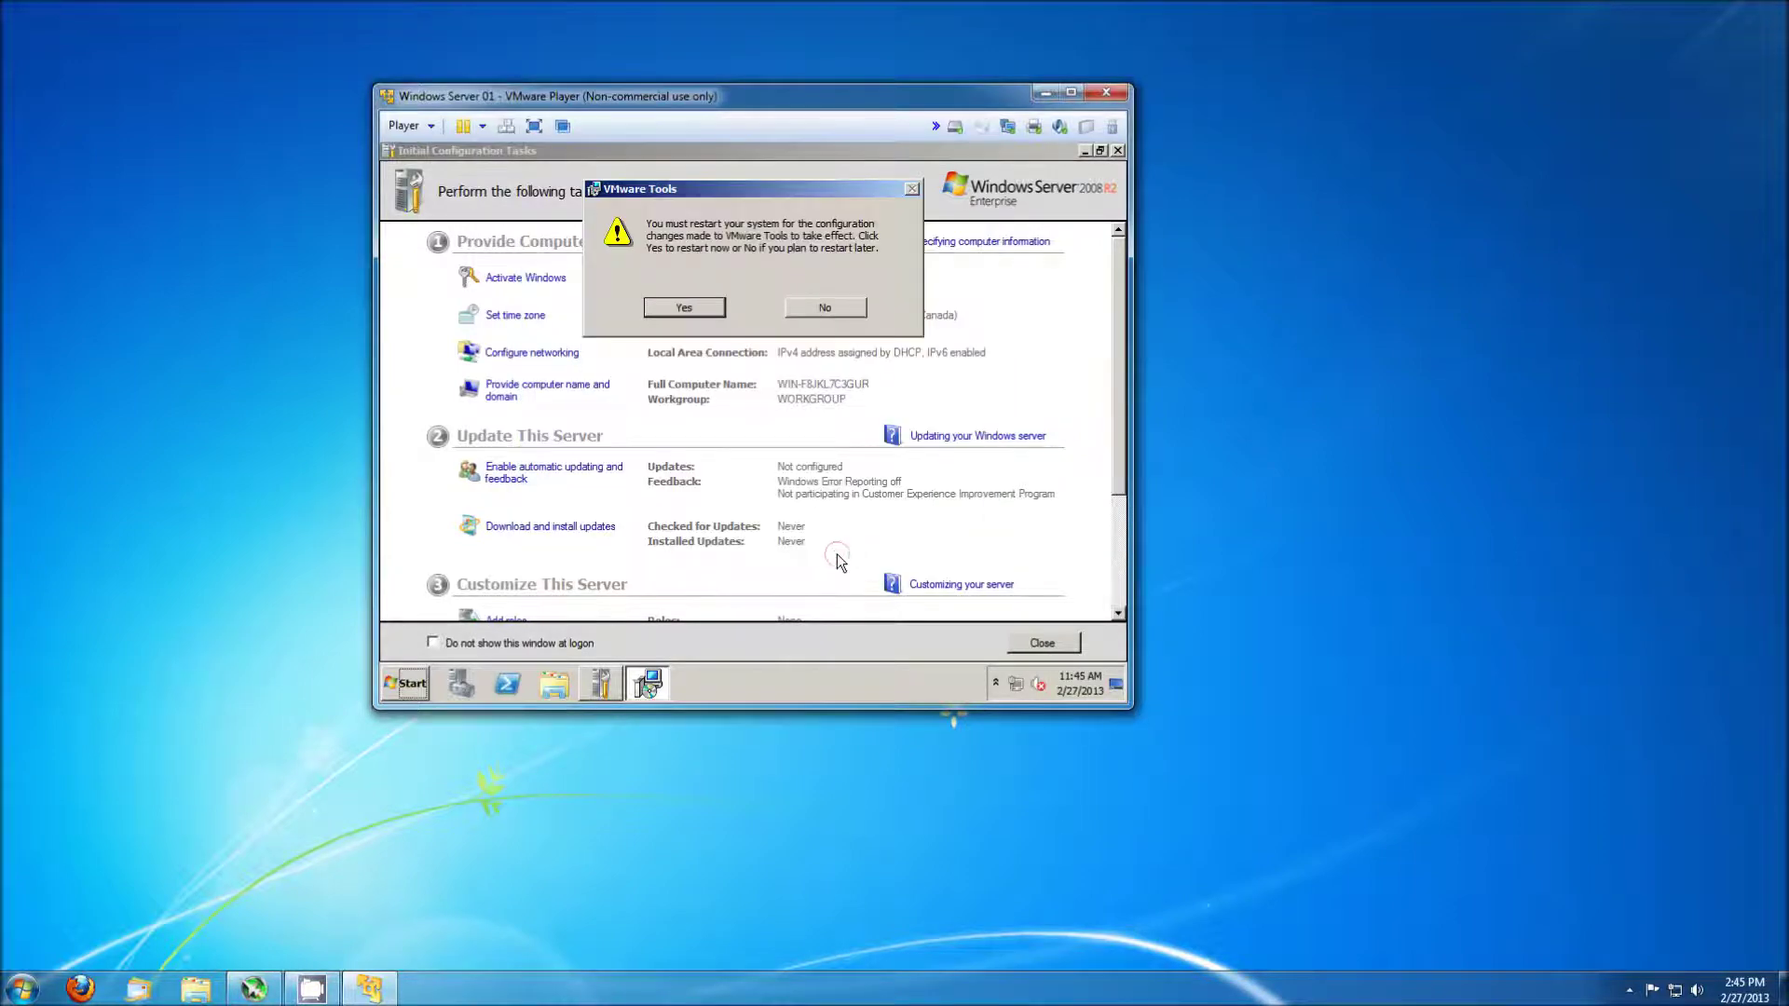
pyautogui.click(686, 310)
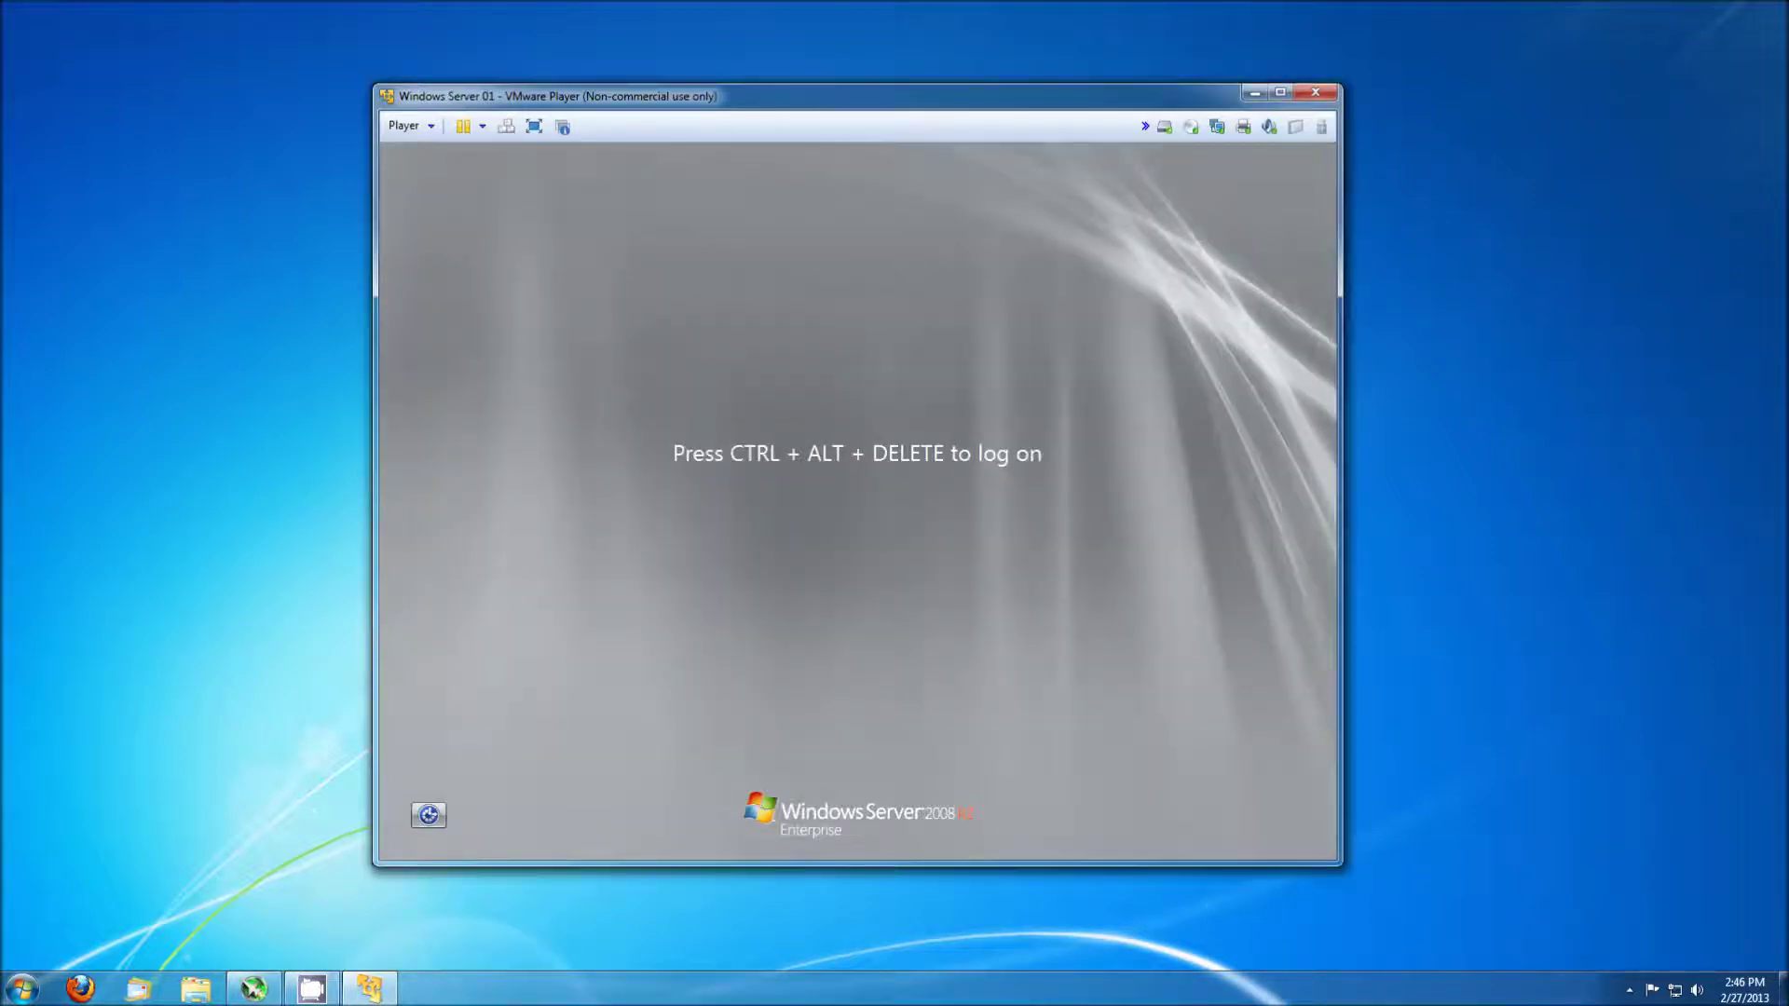
# Log on to the guest with Ctrl+Alt+Del and the administrator password.
pyautogui.hotkey('ctrl', 'alt', 'Delete')
pyautogui.write('P')
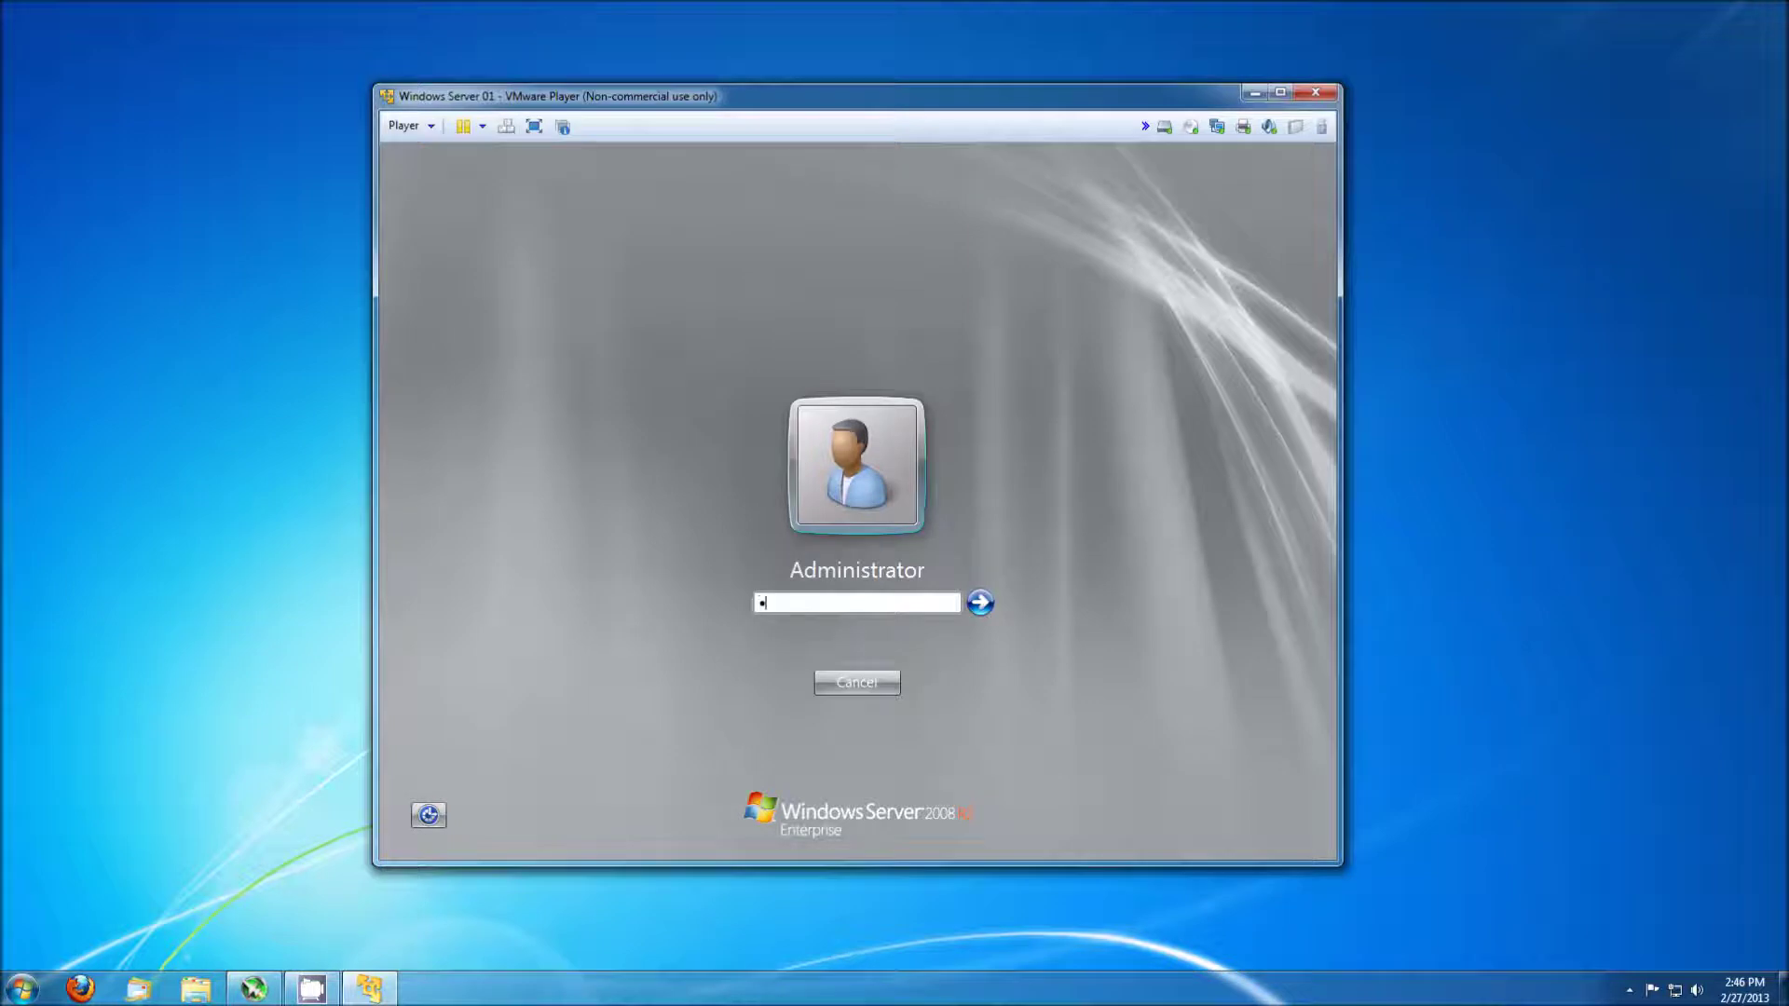
pyautogui.press('Return')
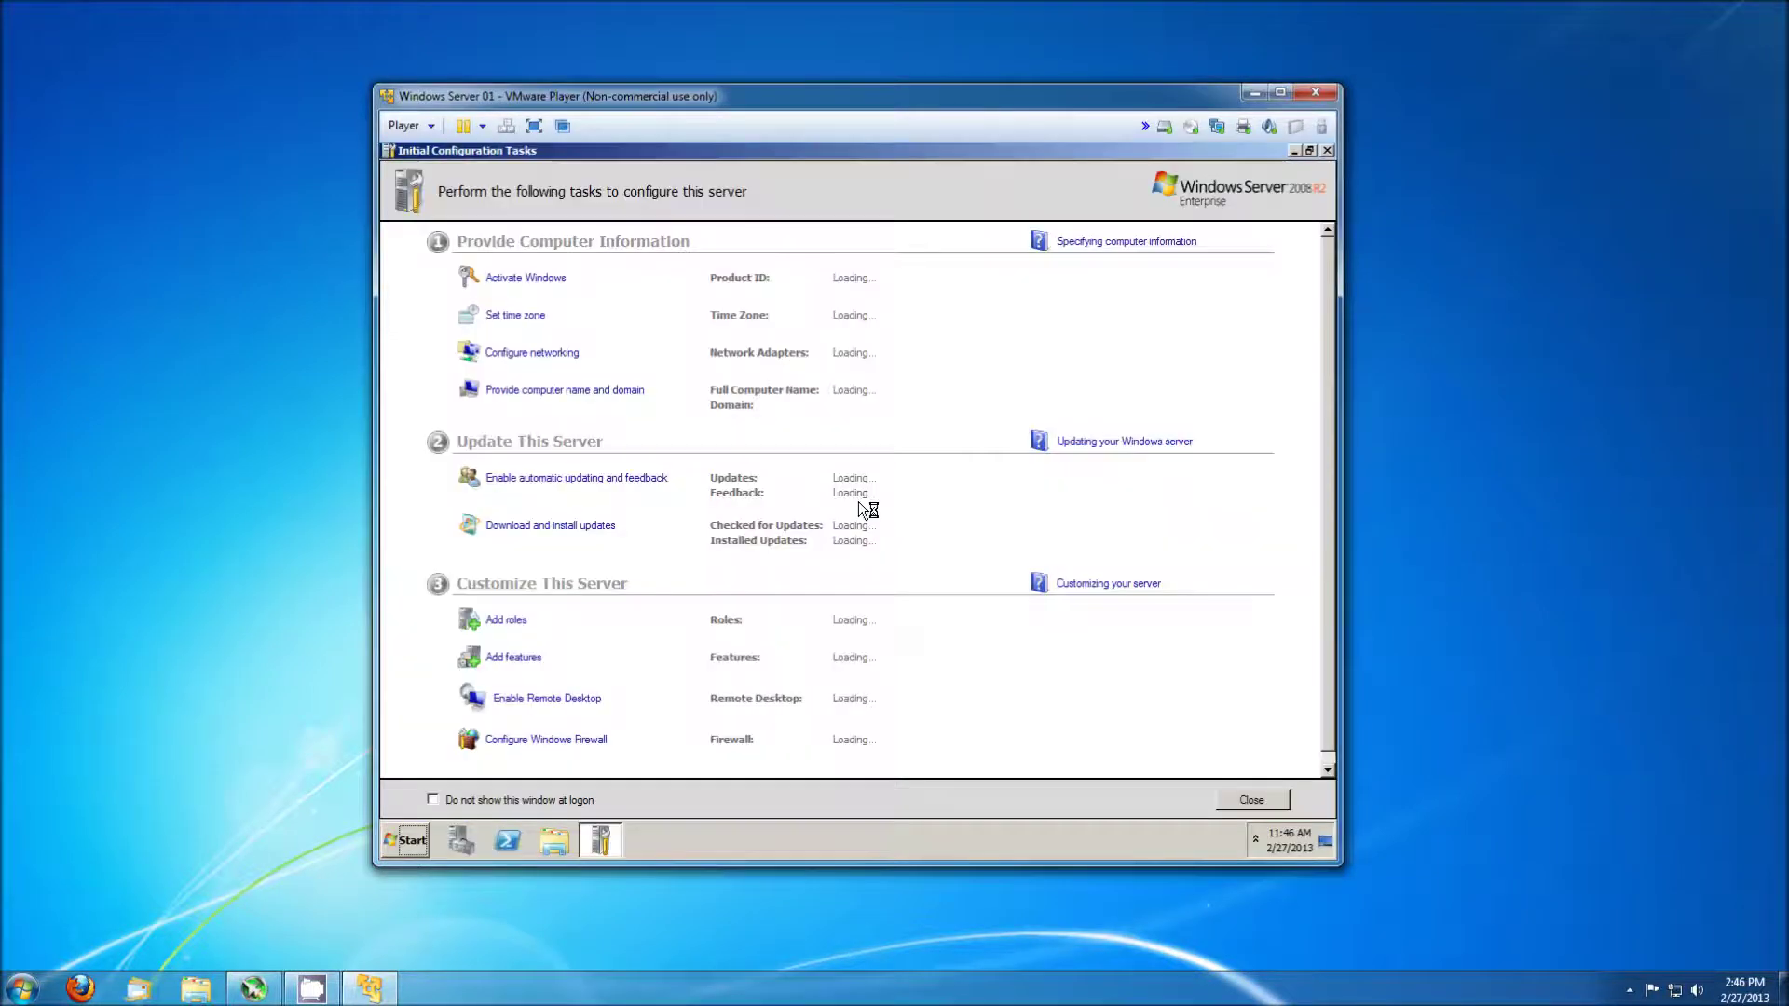
# Set the server's time zone to (UTC-05:00) Eastern Time (US & Canada).
pyautogui.click(526, 322)
pyautogui.click(533, 323)
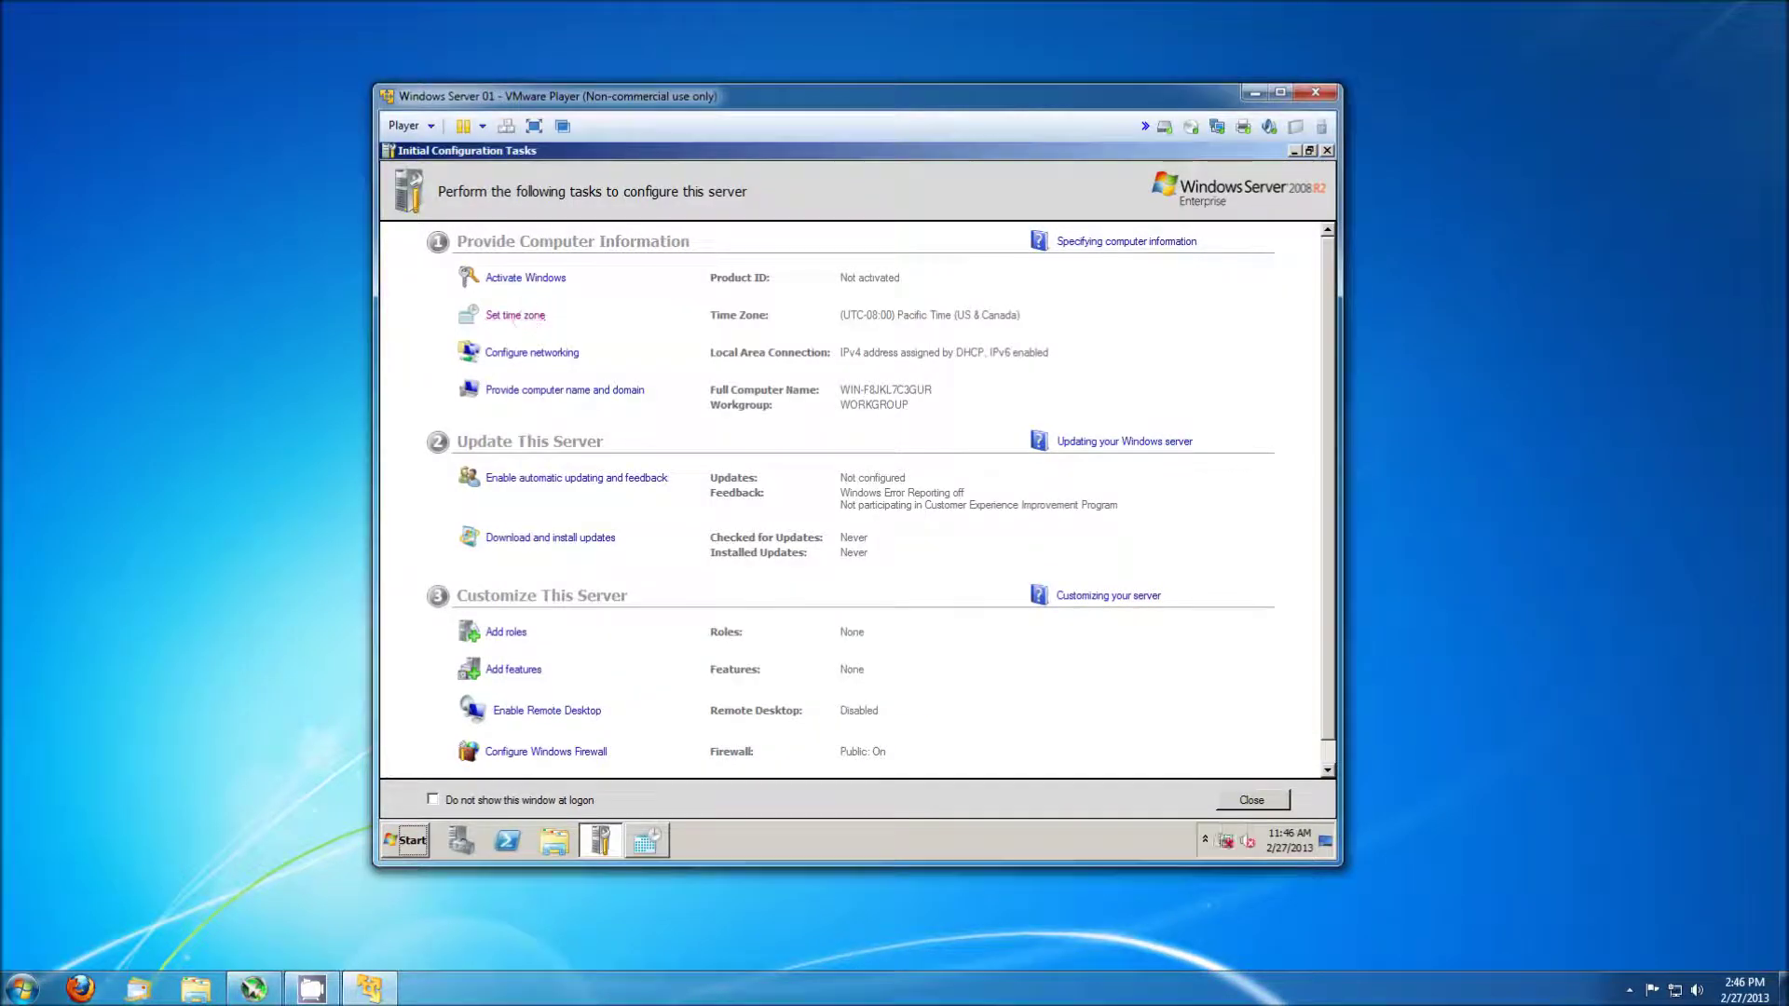
pyautogui.click(650, 827)
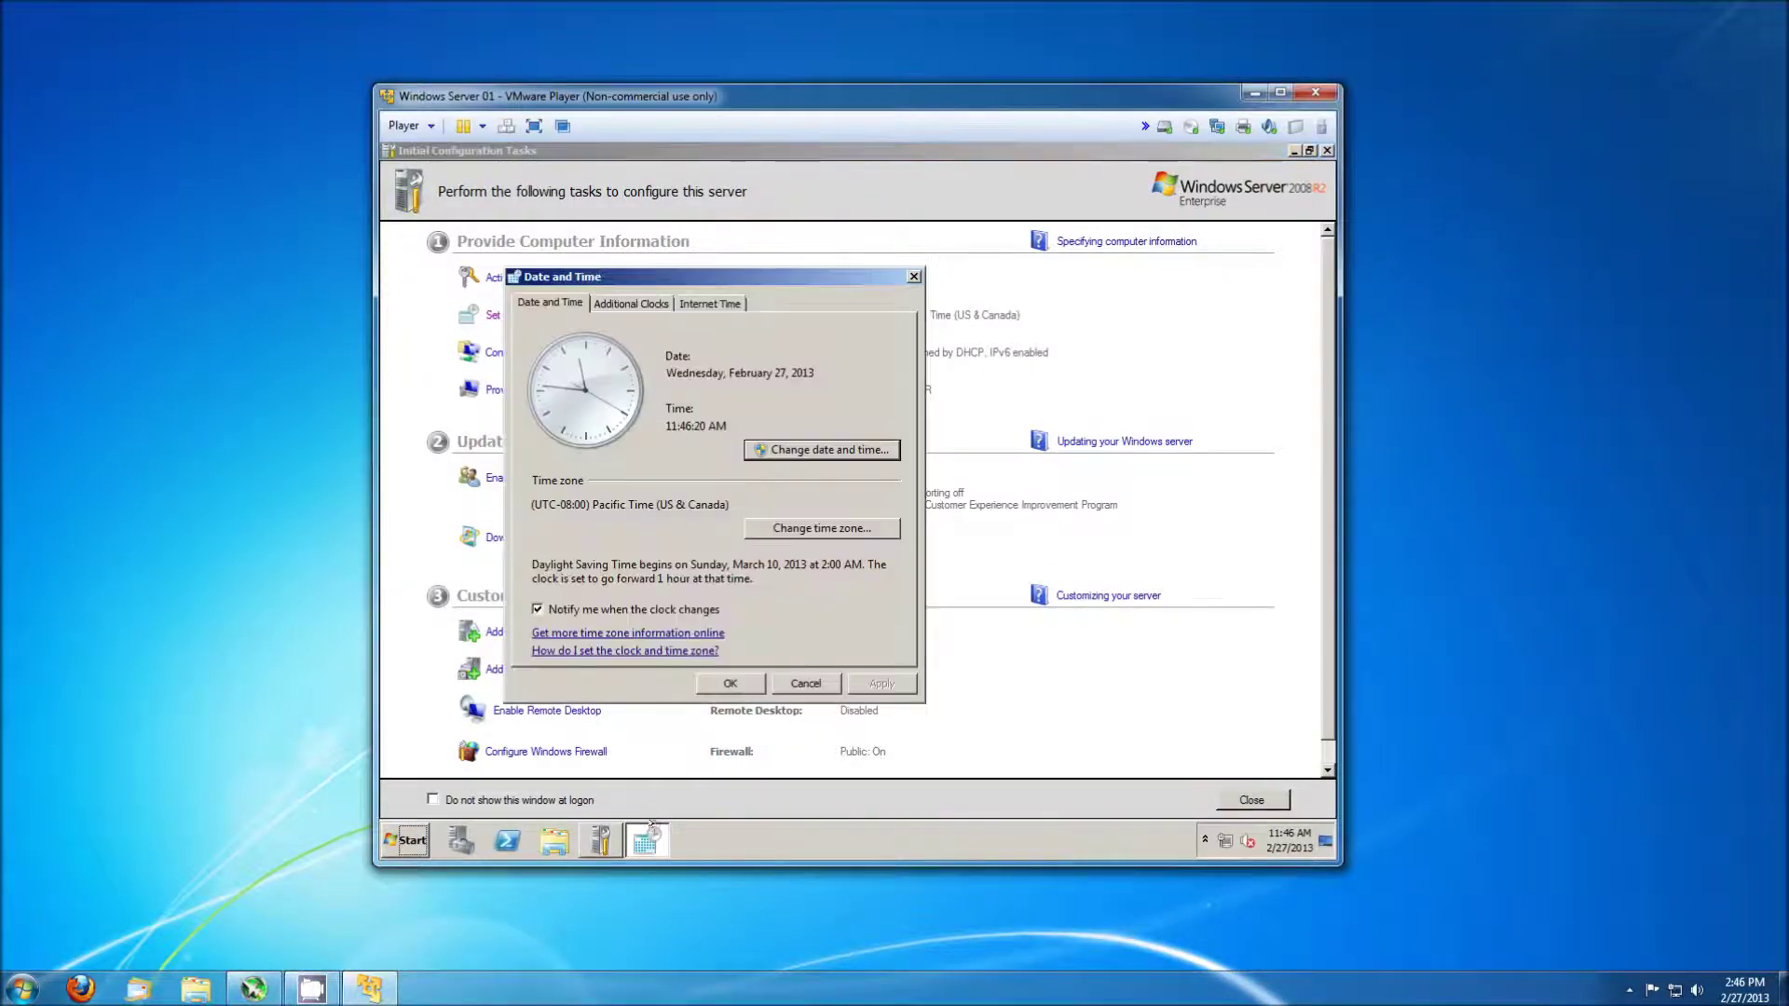
pyautogui.click(794, 449)
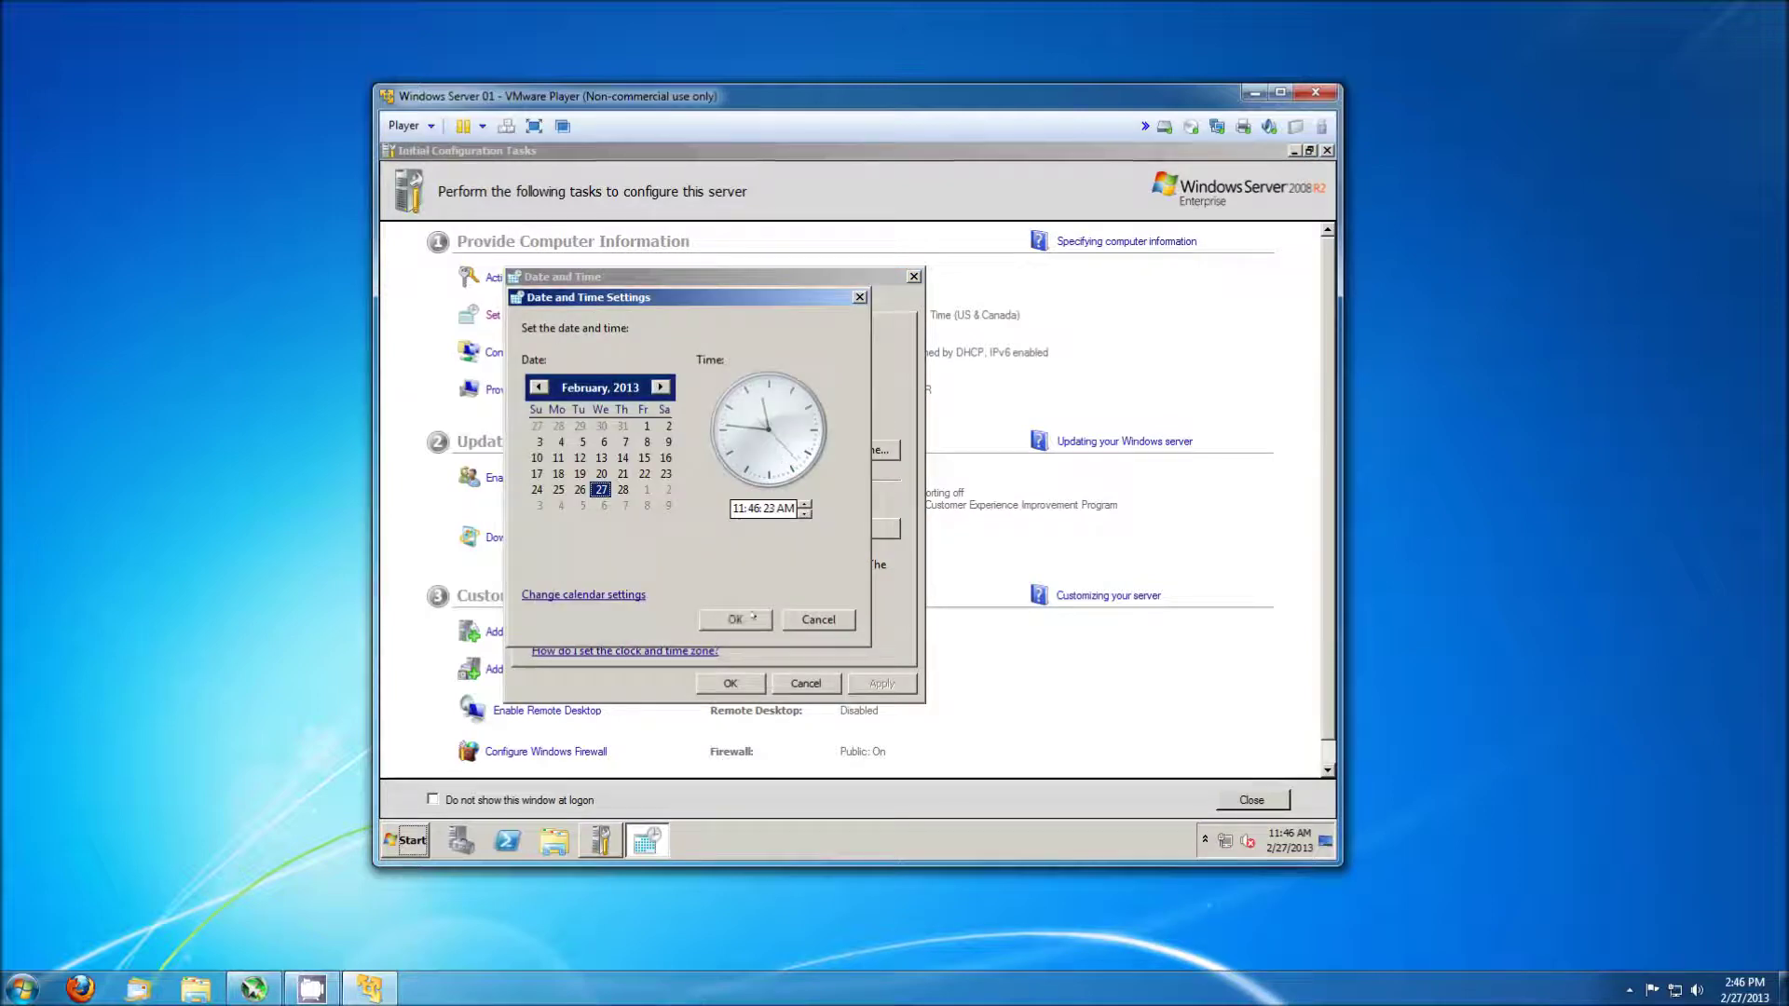
pyautogui.click(753, 618)
pyautogui.click(790, 529)
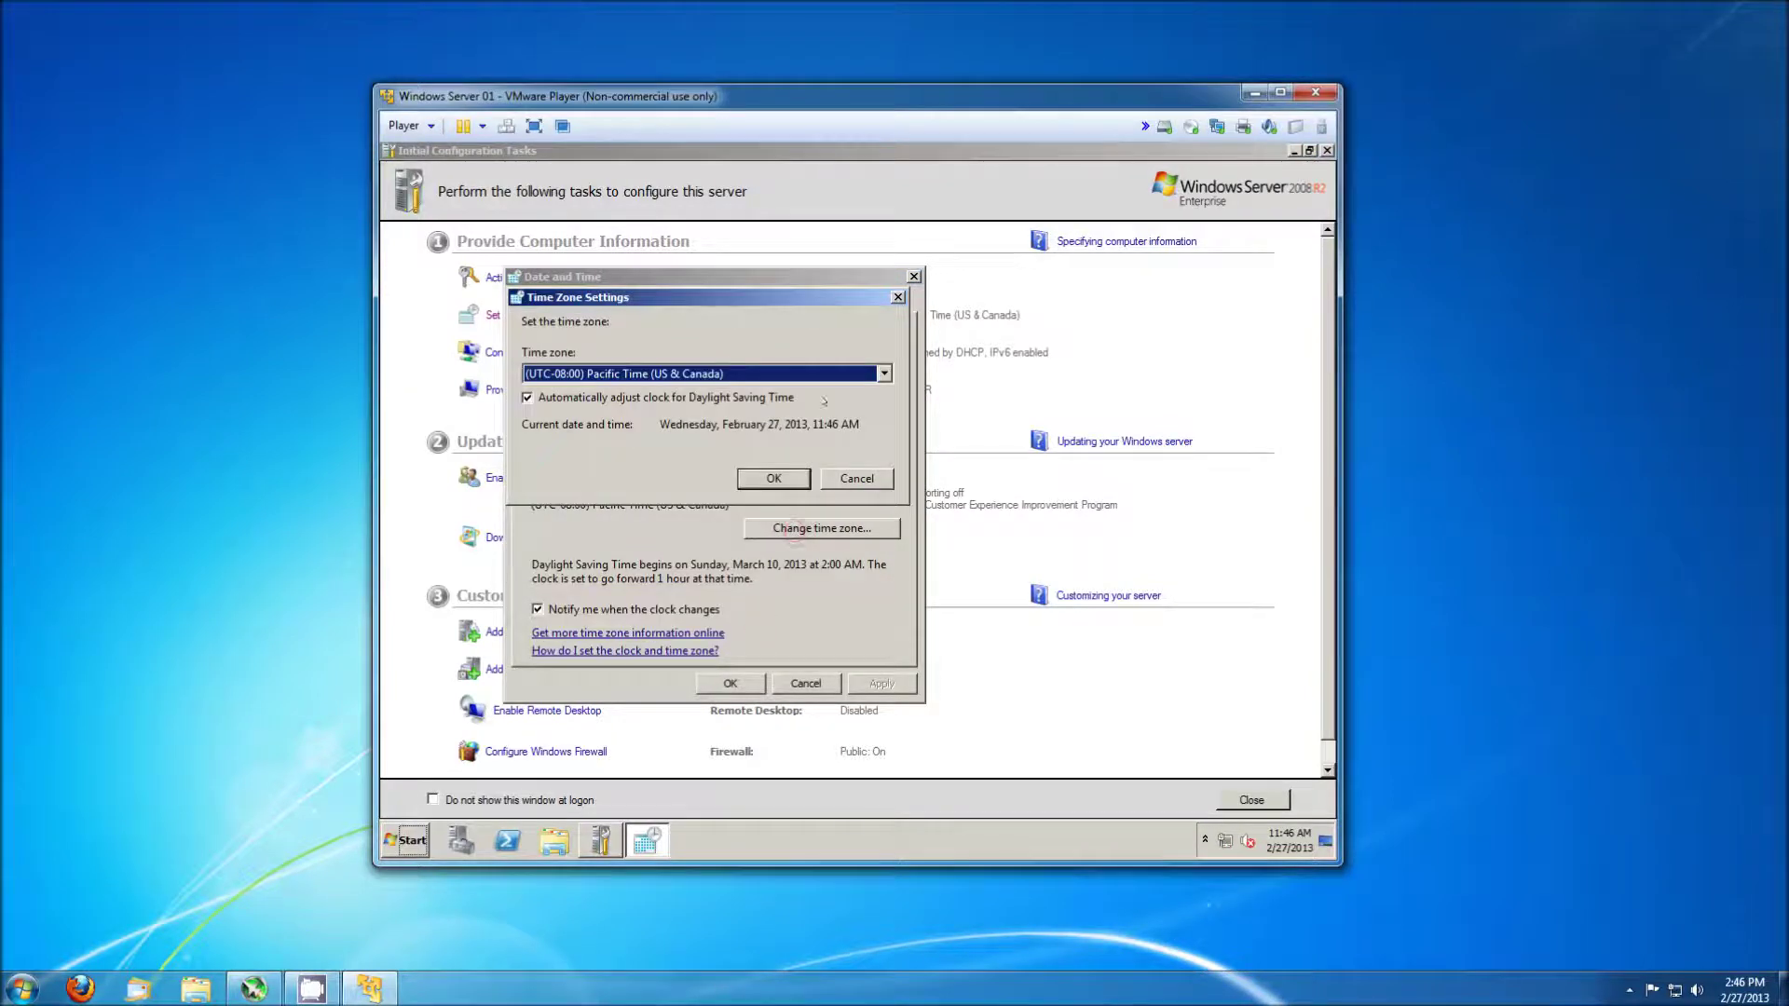
pyautogui.click(860, 375)
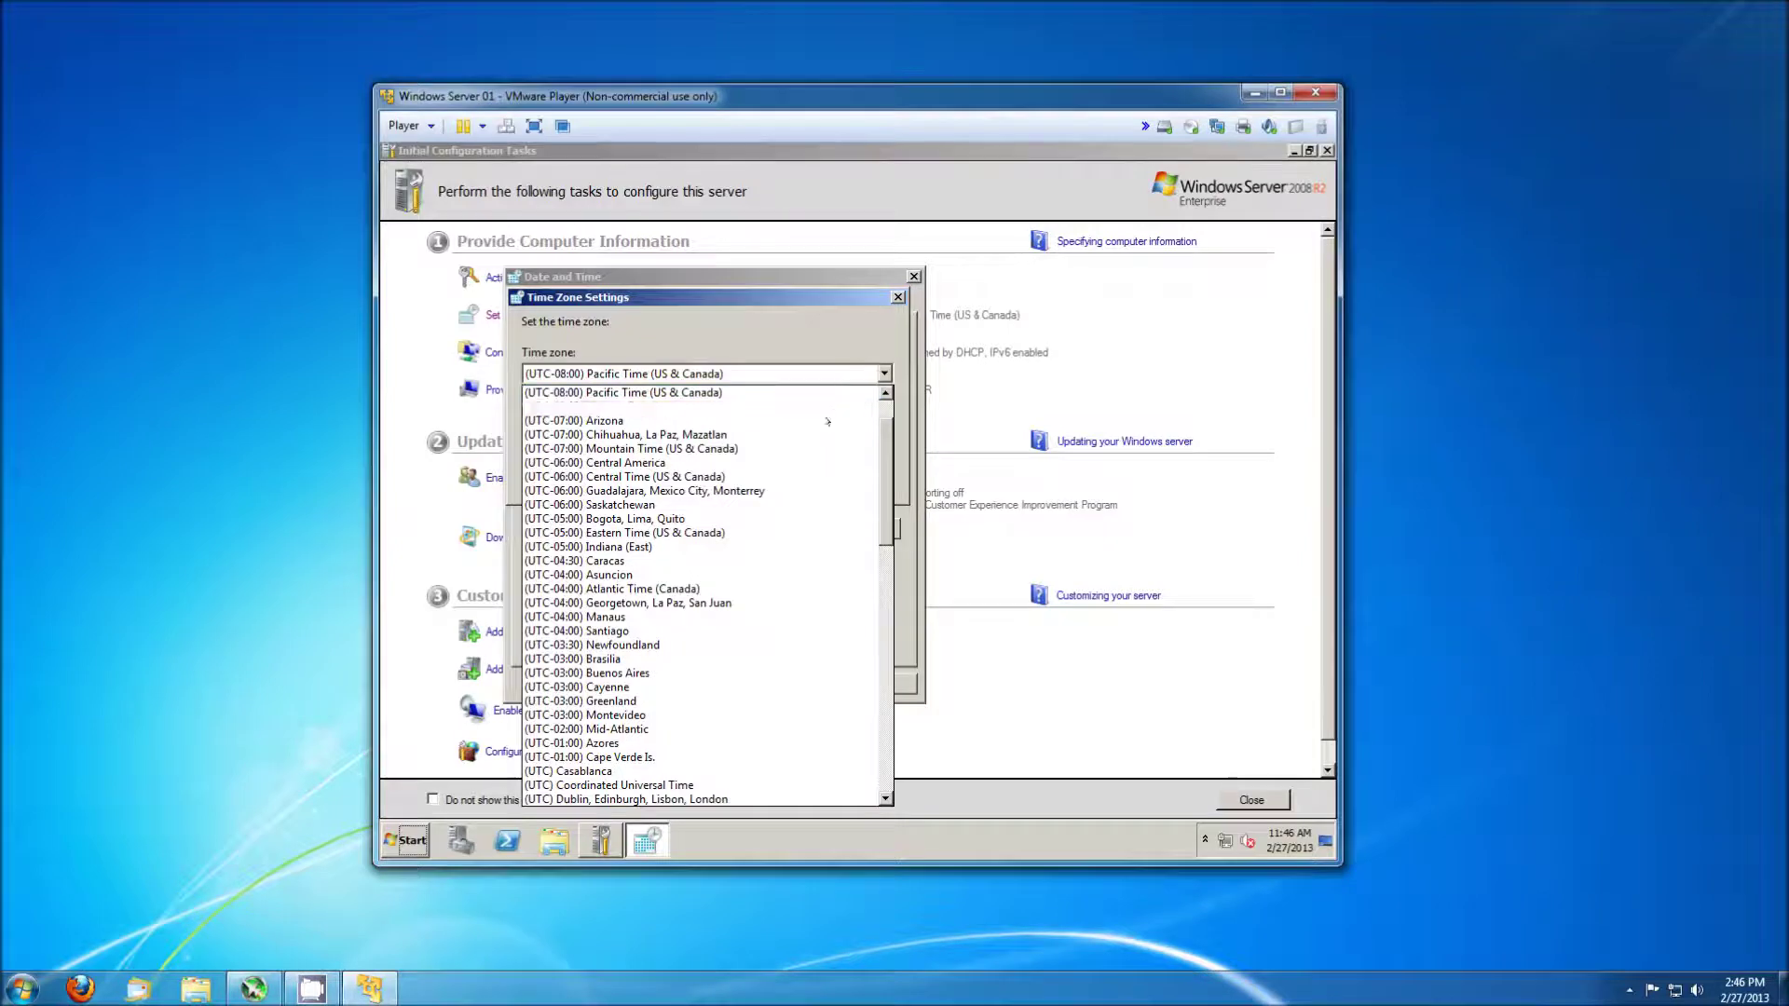
pyautogui.click(745, 532)
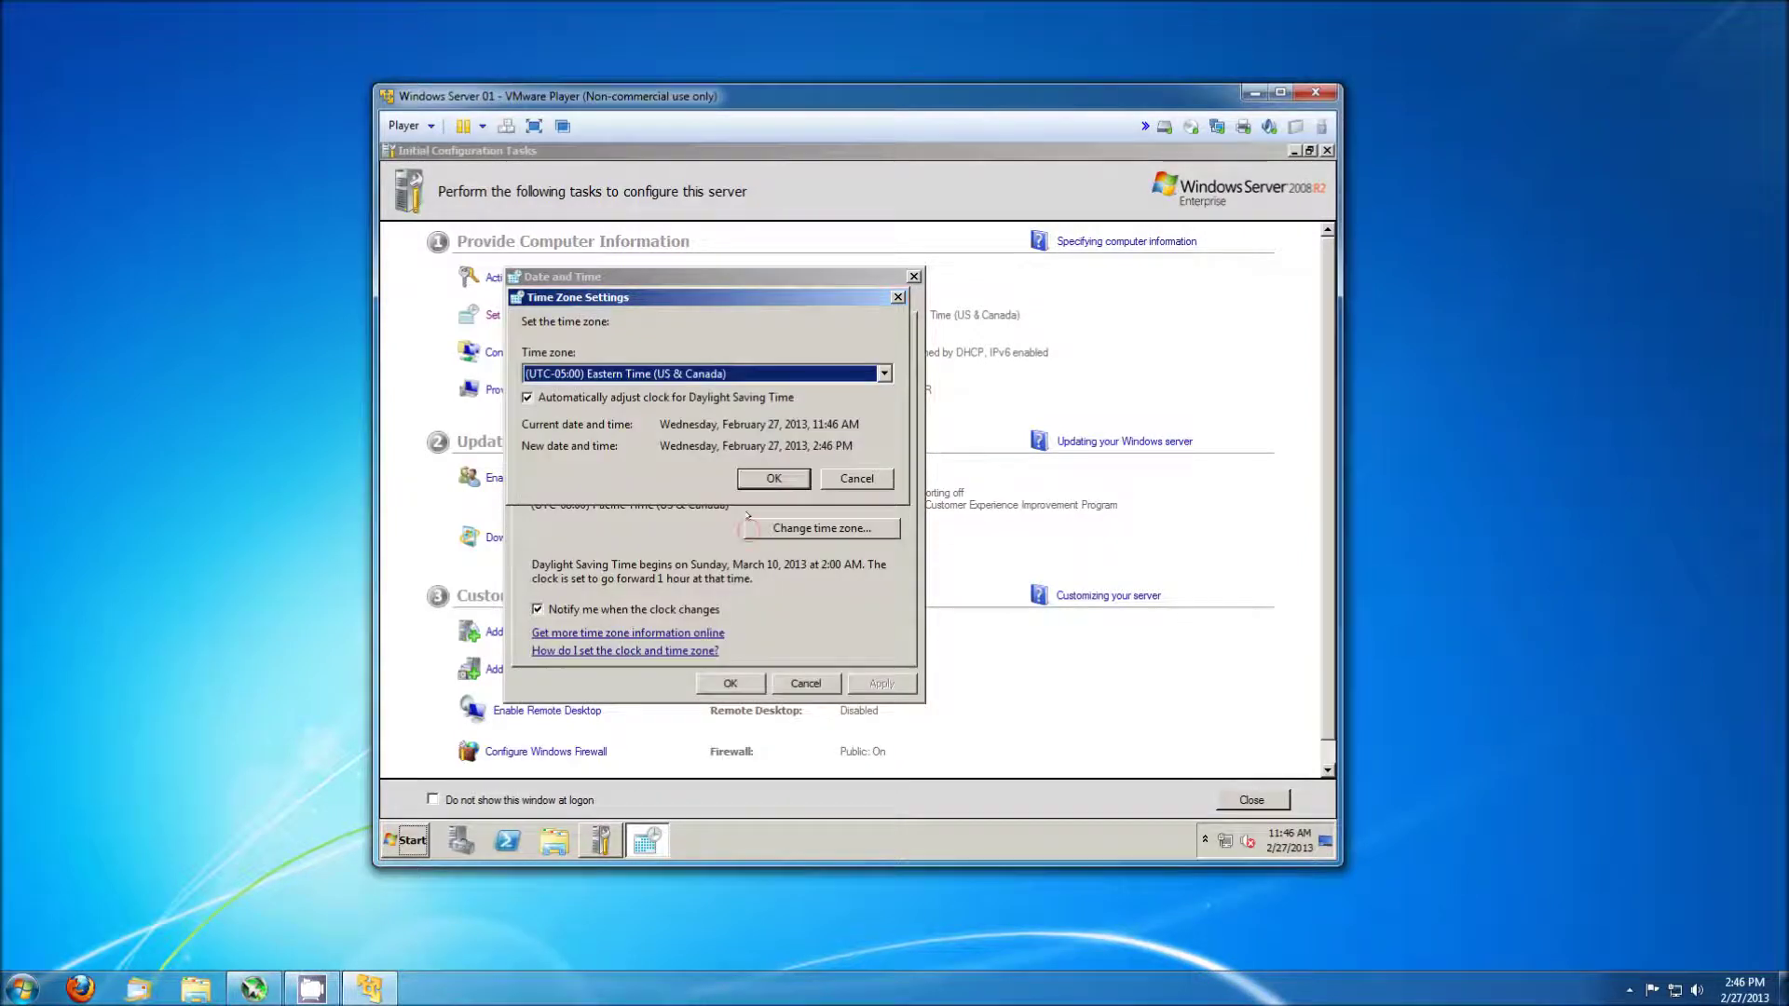
pyautogui.click(762, 481)
# Review the date, time and calendar format settings, accepting them unchanged.
pyautogui.click(778, 450)
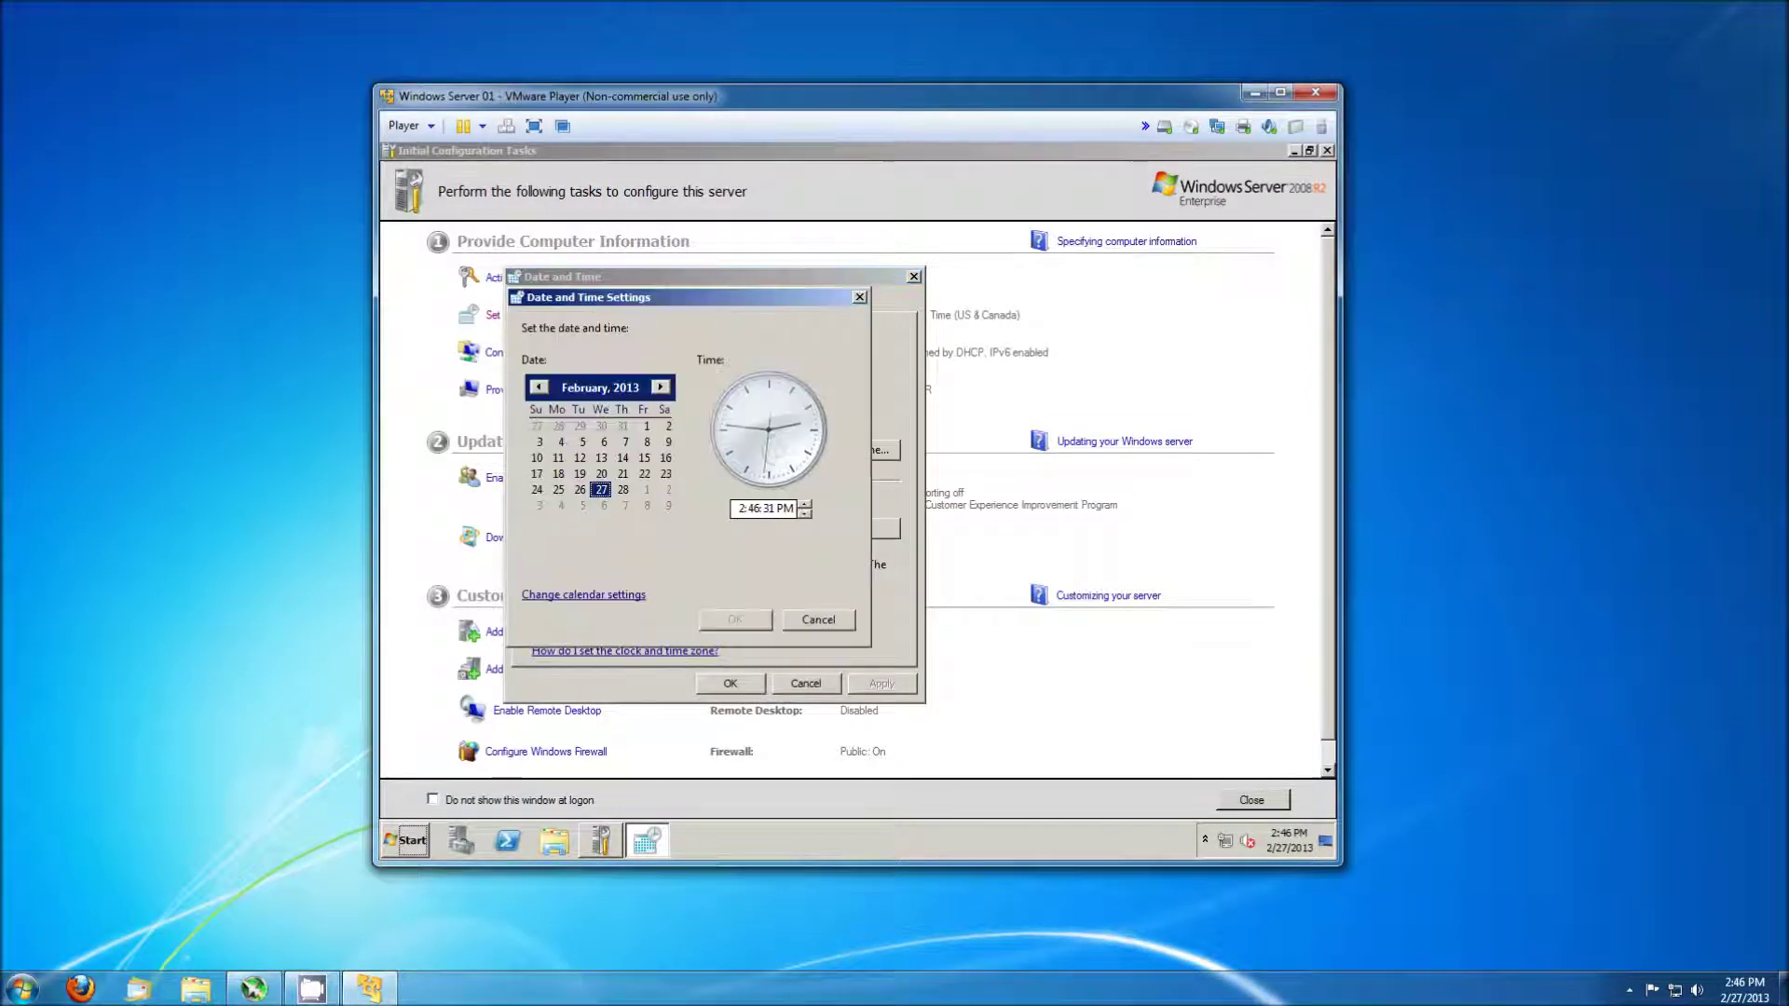
pyautogui.click(618, 596)
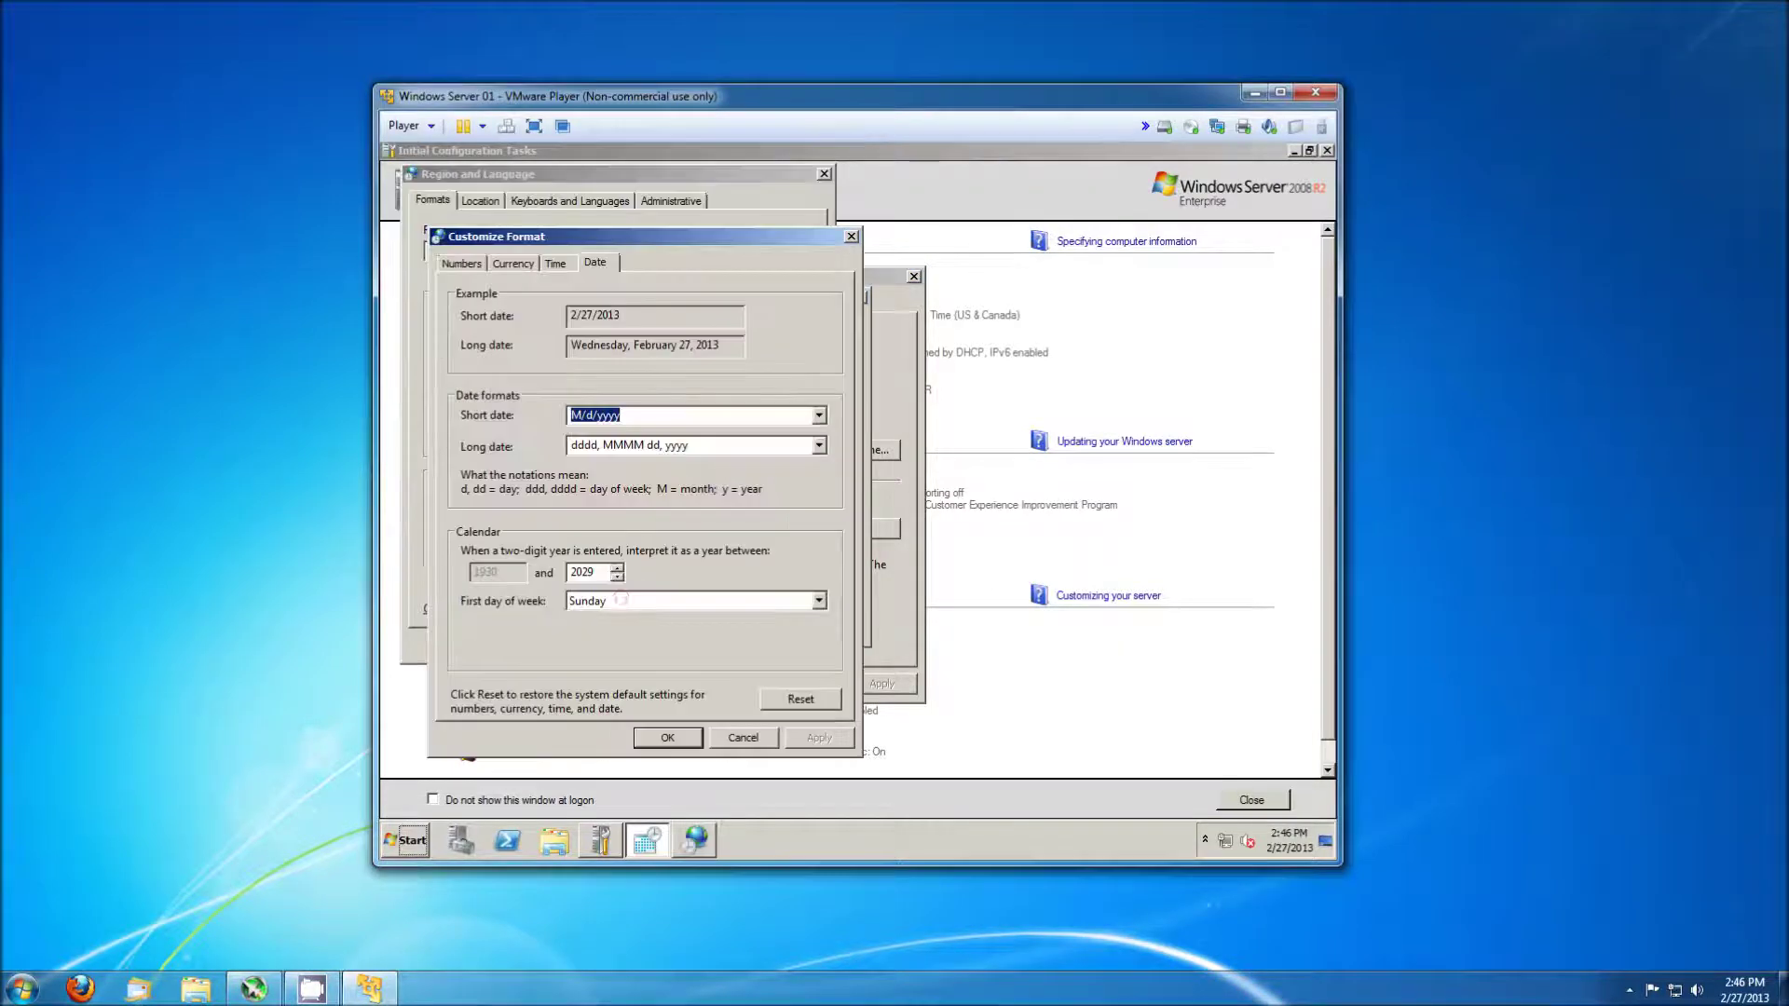
pyautogui.click(686, 737)
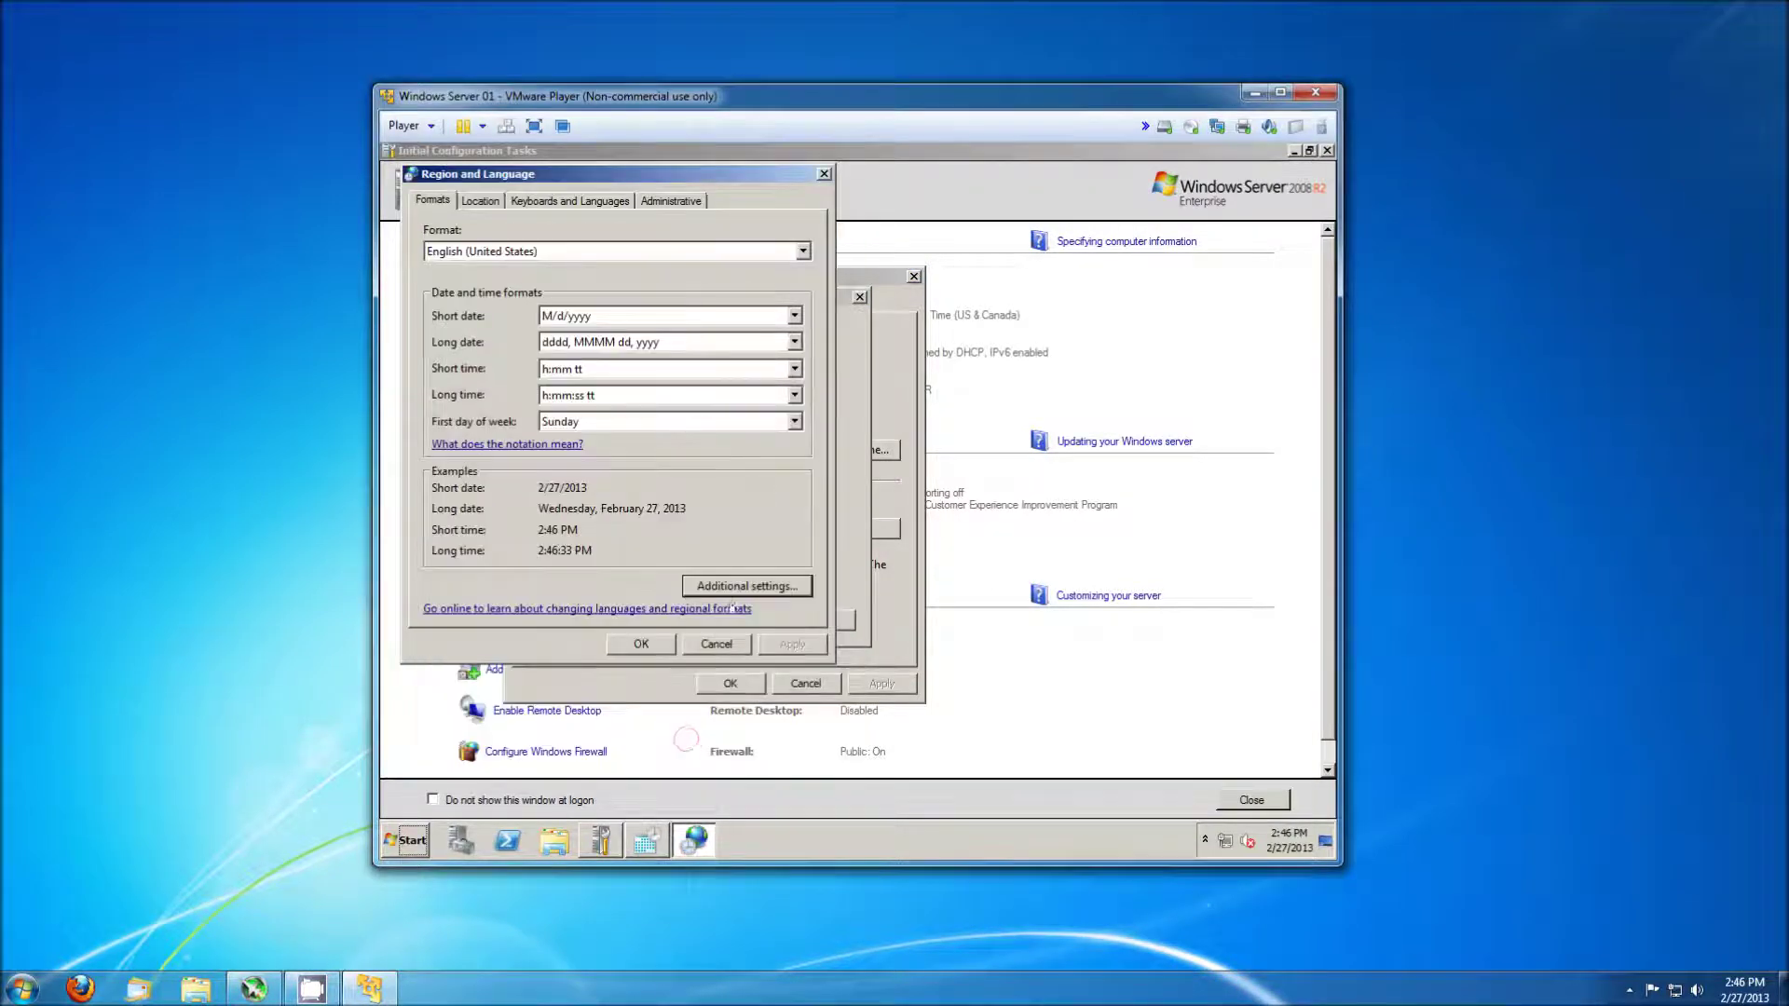
pyautogui.click(642, 644)
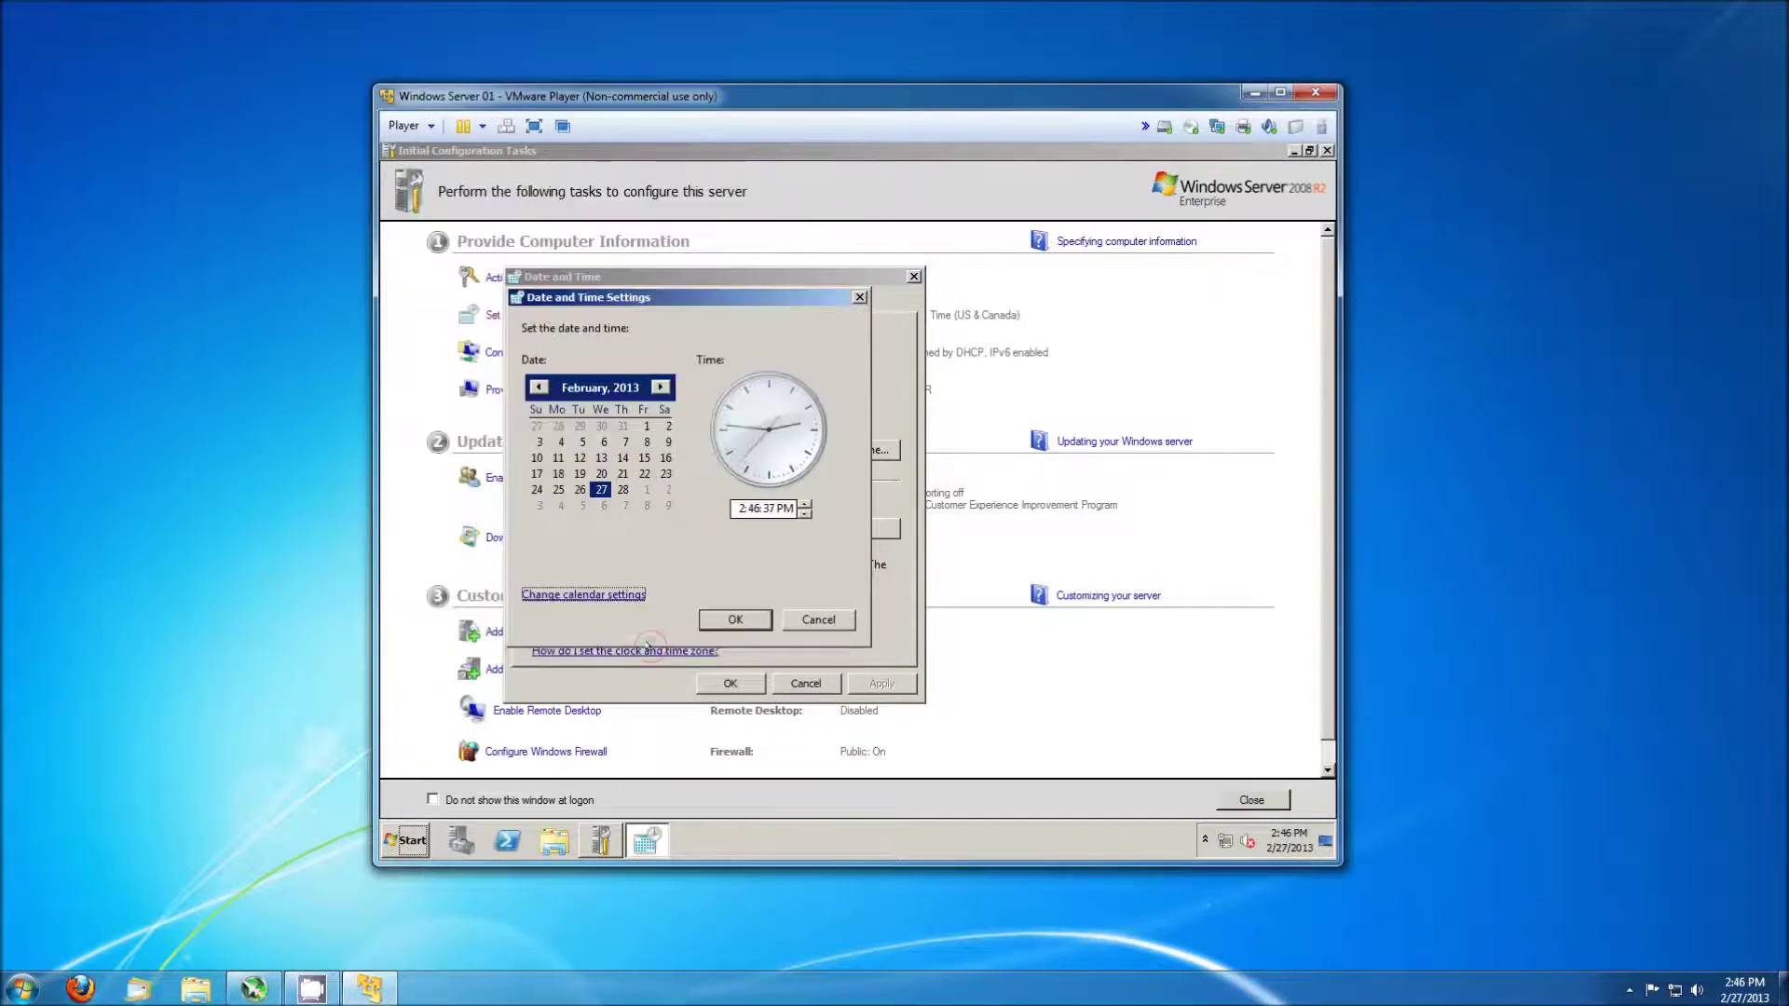
pyautogui.click(726, 616)
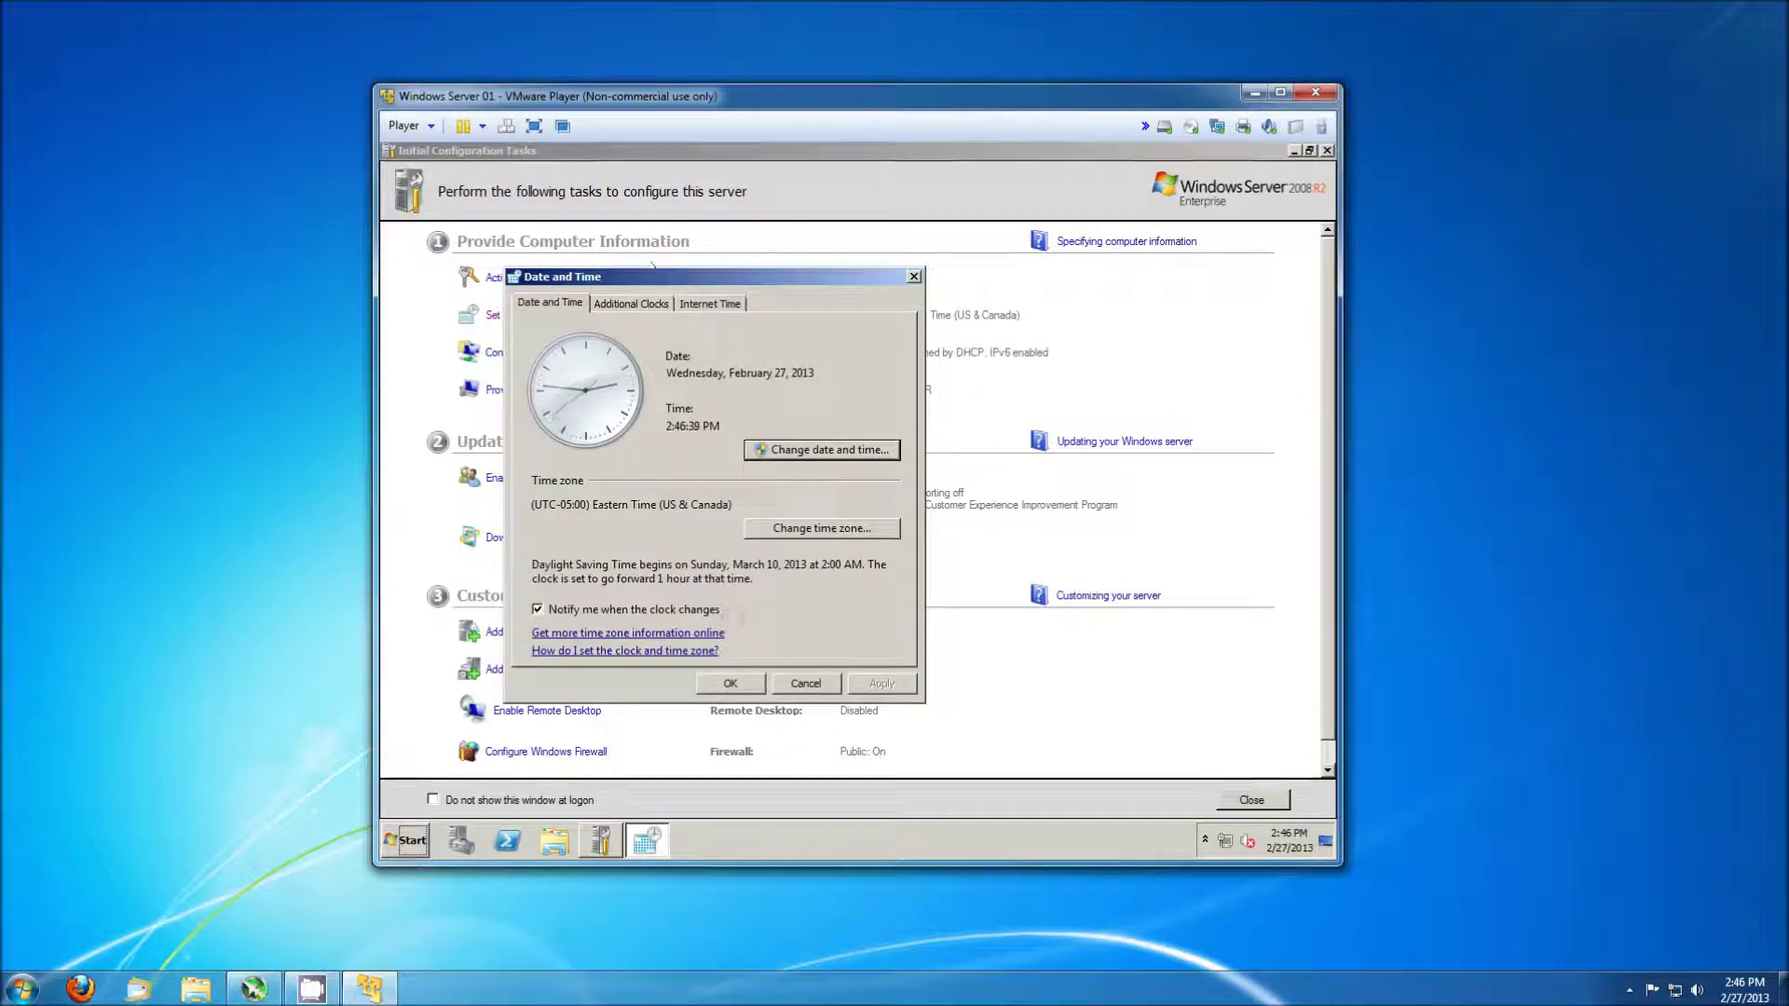
# Synchronise the clock with time.windows.com via Internet Time settings.
pyautogui.click(710, 302)
pyautogui.click(799, 528)
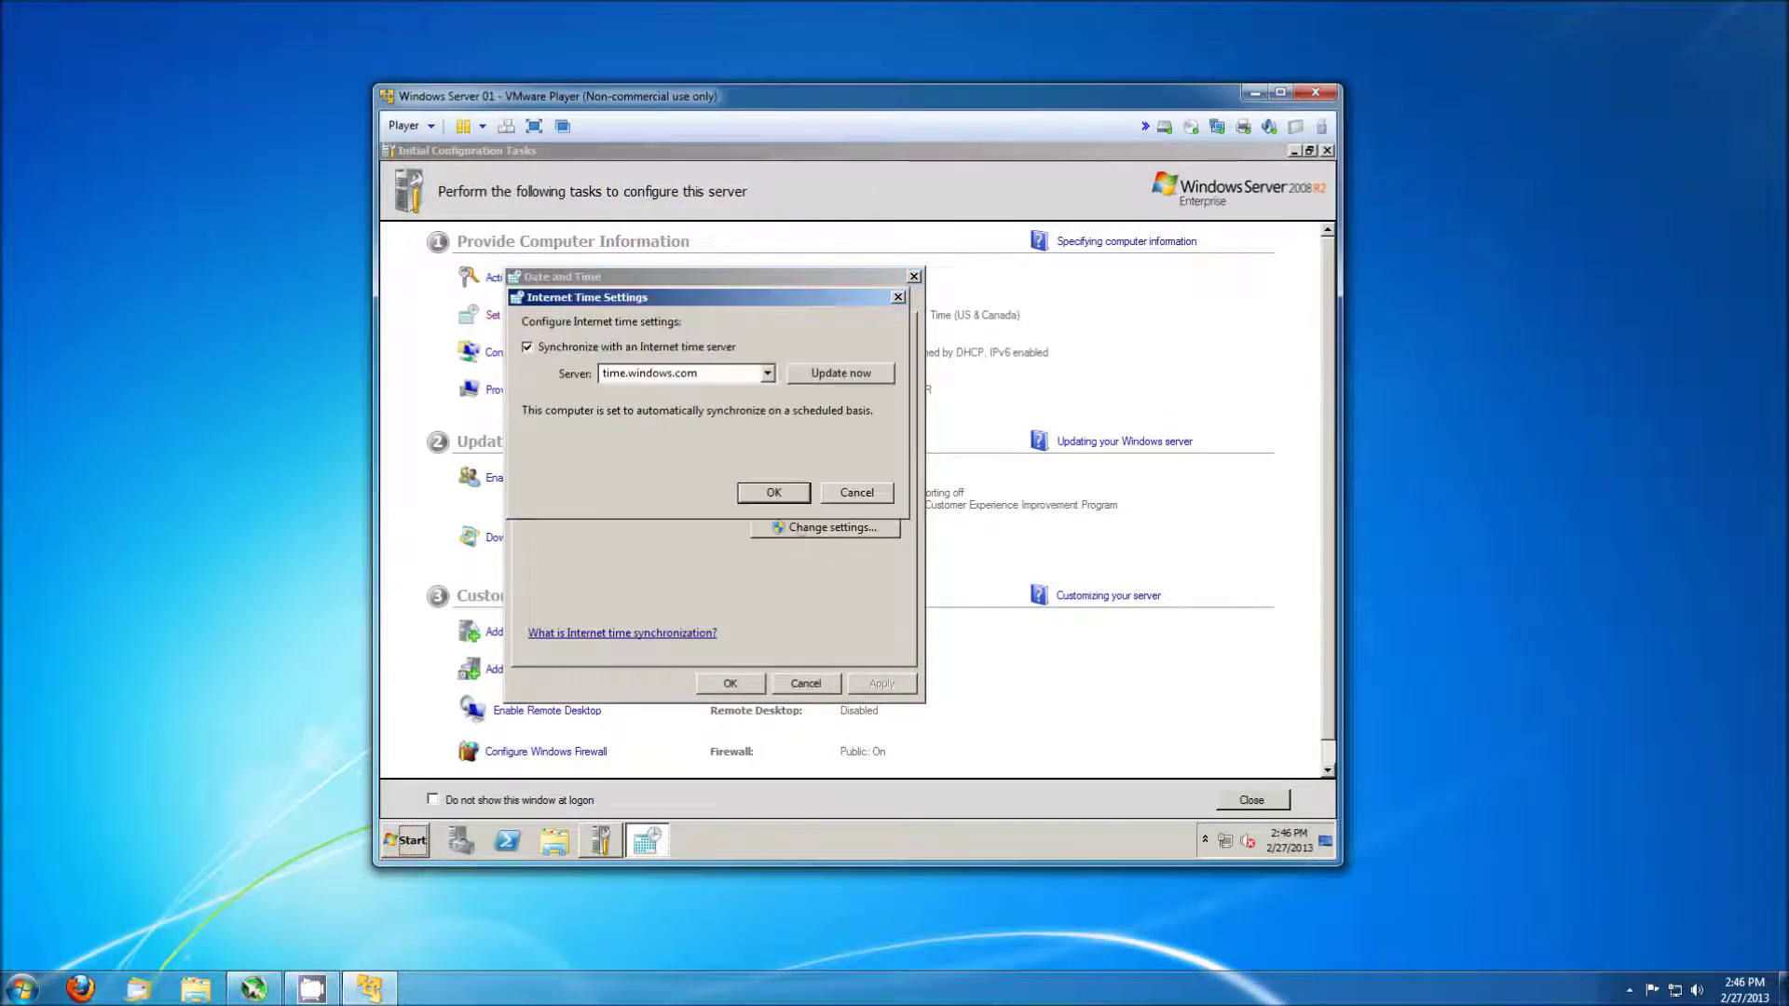
pyautogui.click(844, 374)
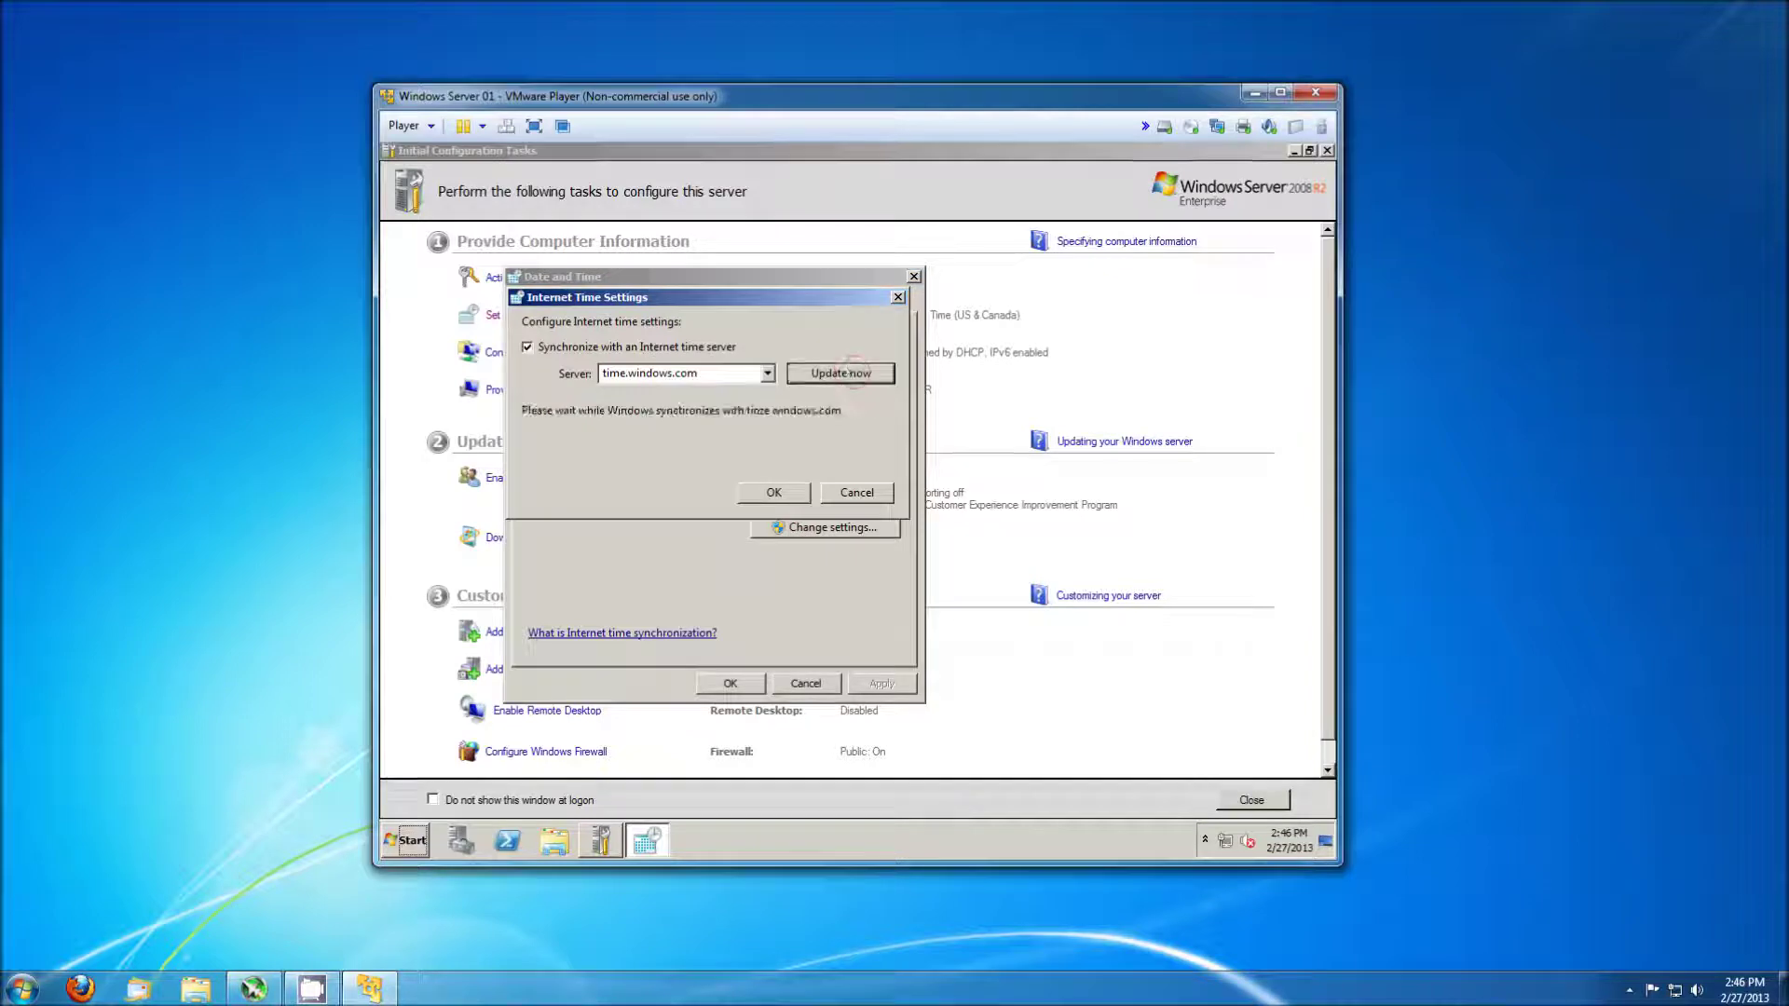
pyautogui.click(774, 492)
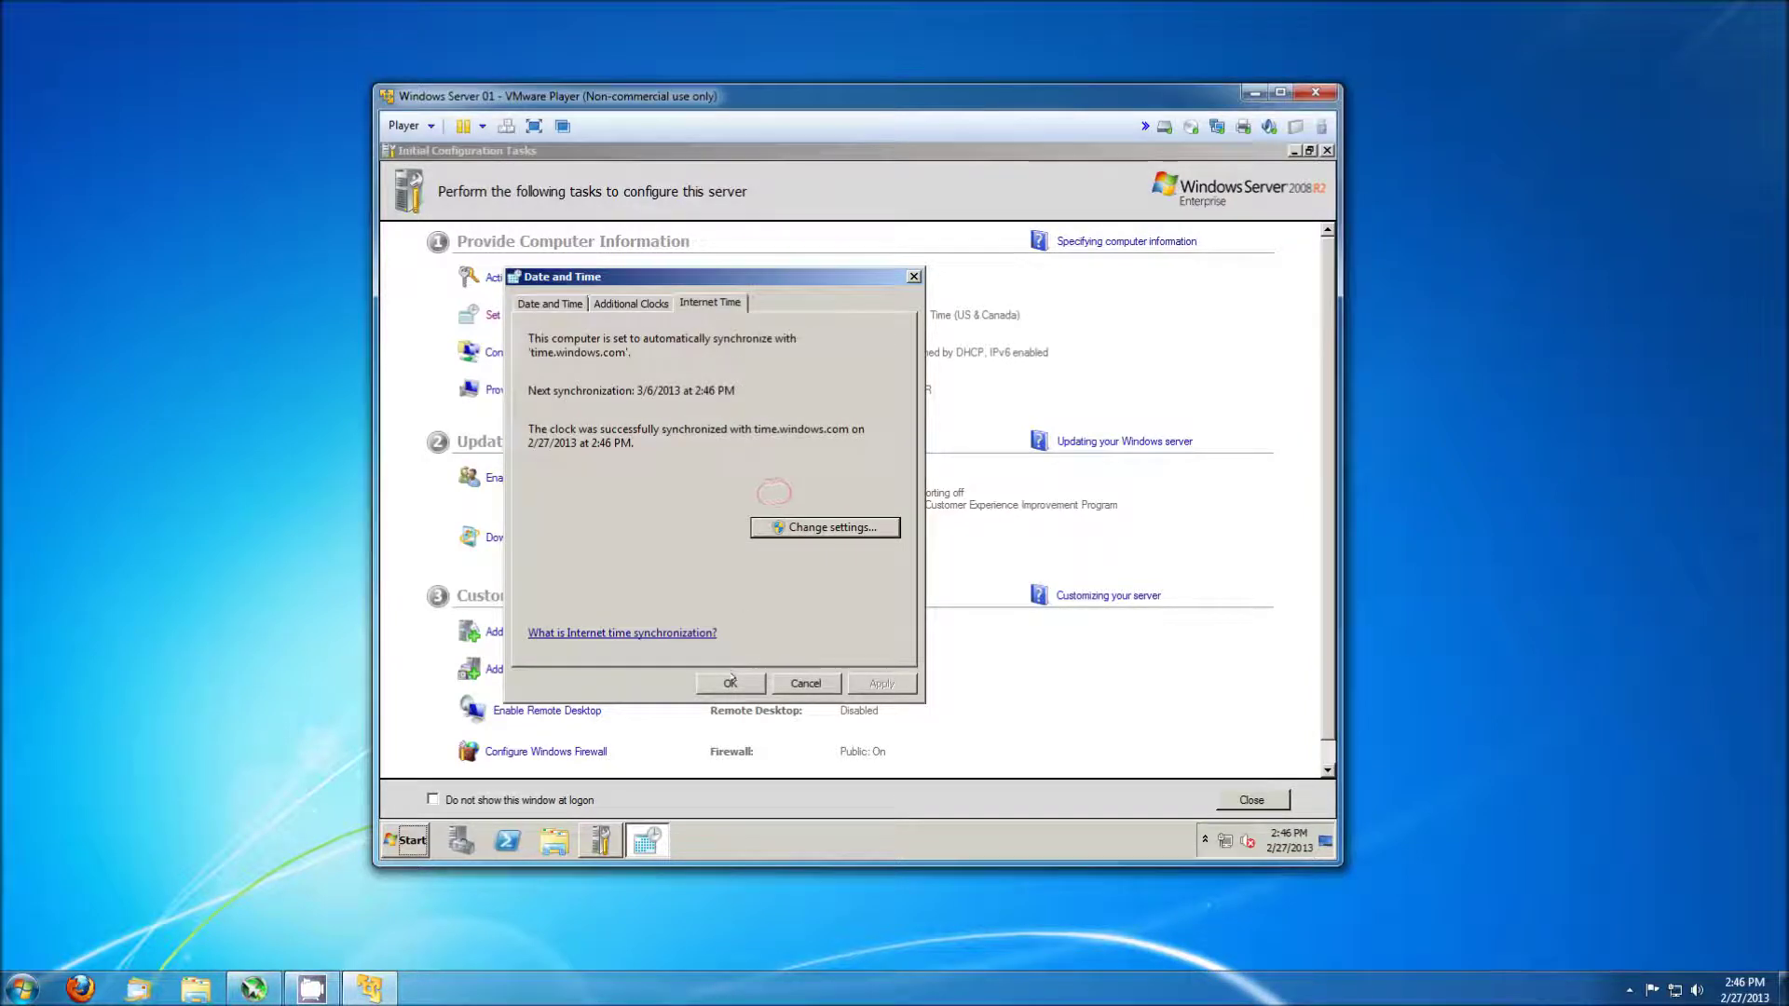
pyautogui.click(732, 681)
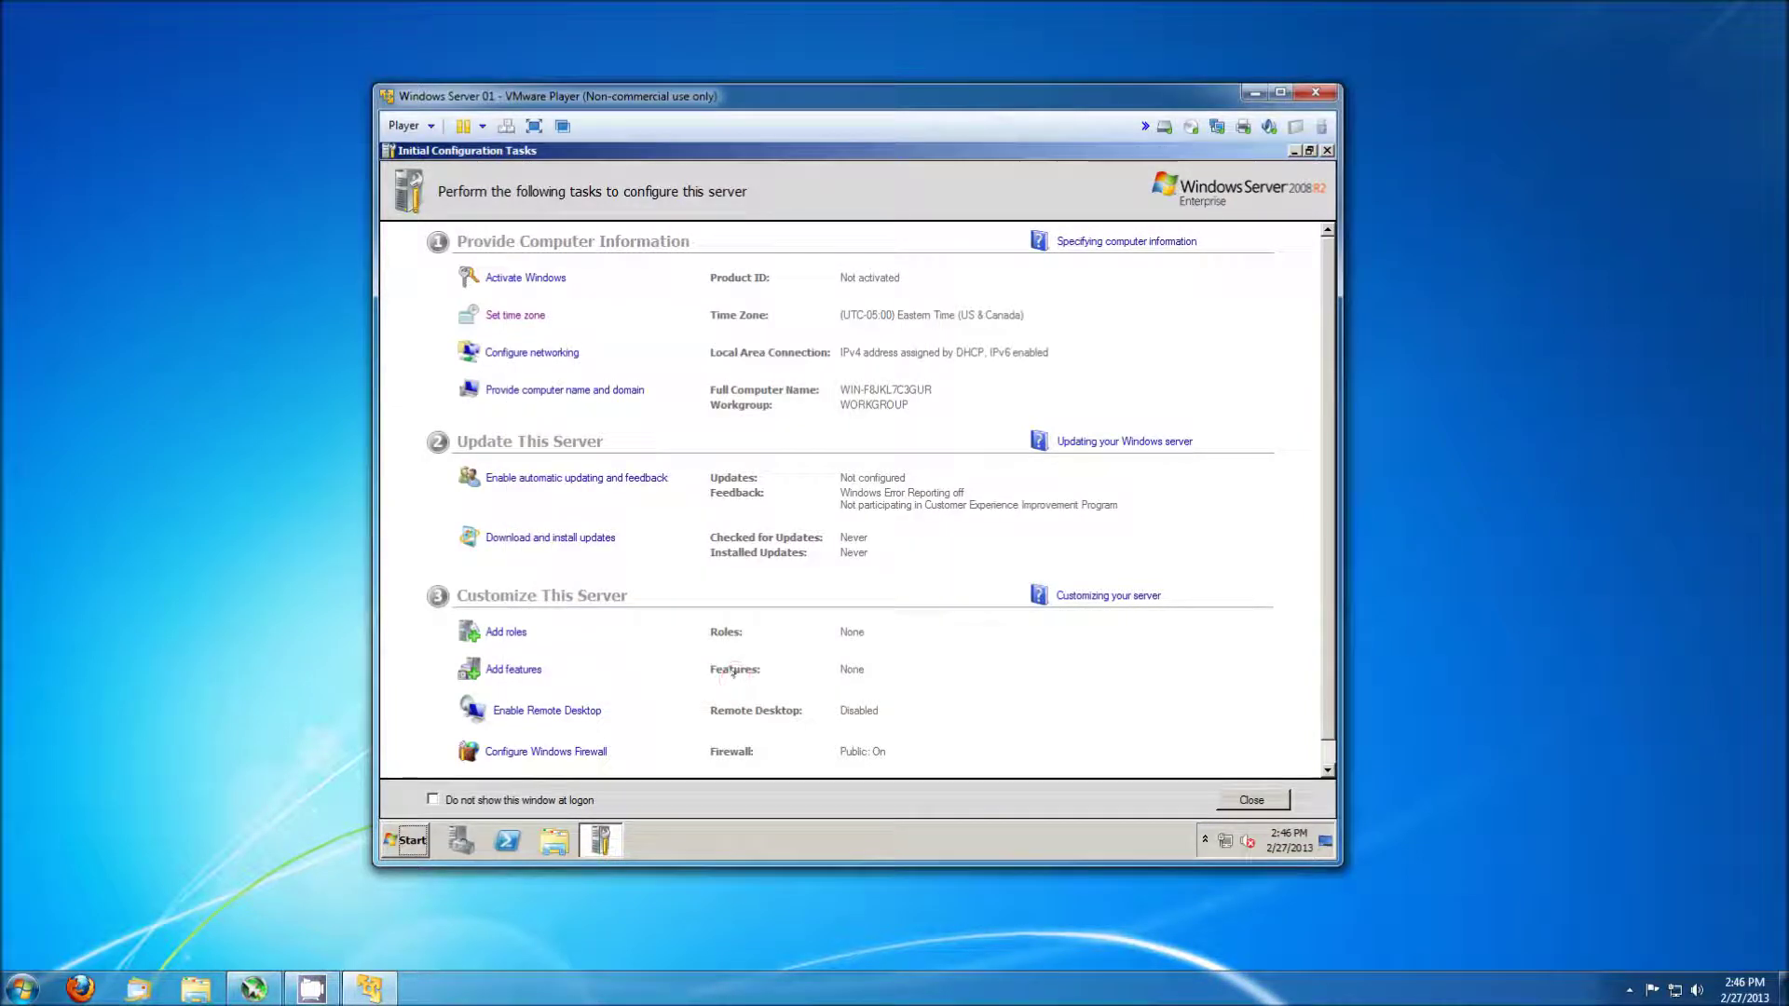
# Open Server Manager from the Computer entry in the Start menu.
pyautogui.click(406, 841)
pyautogui.rightClick(650, 548)
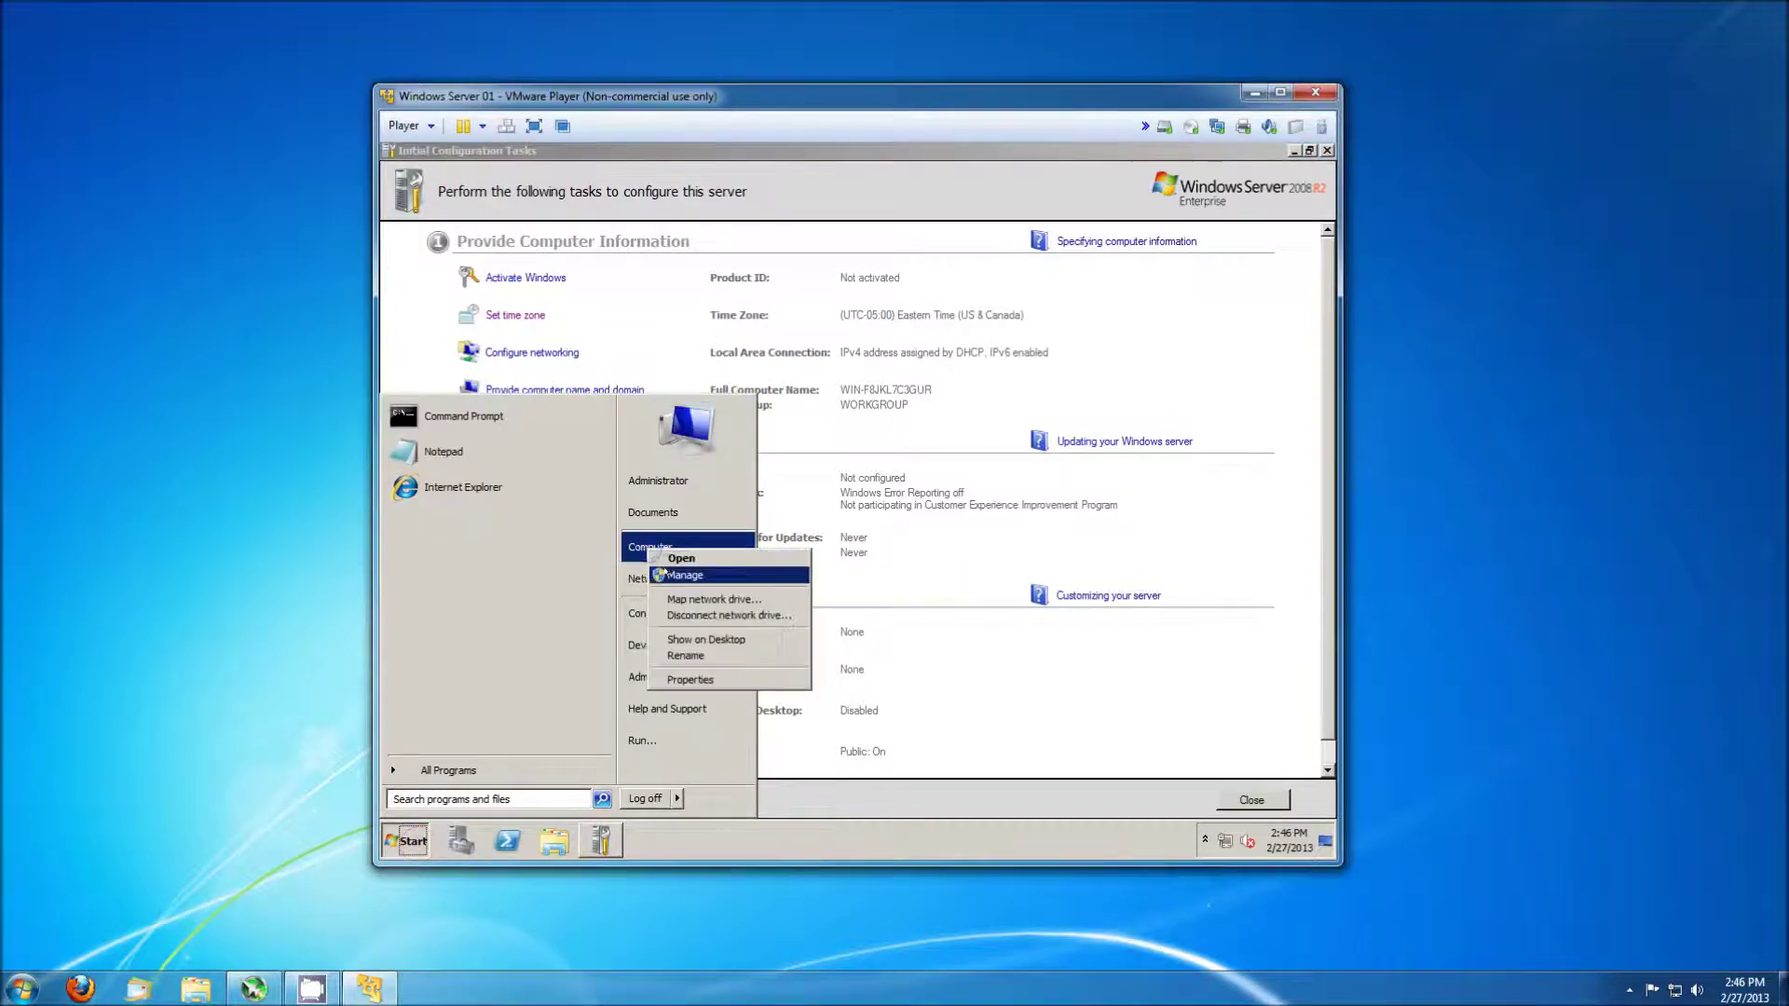
pyautogui.click(685, 575)
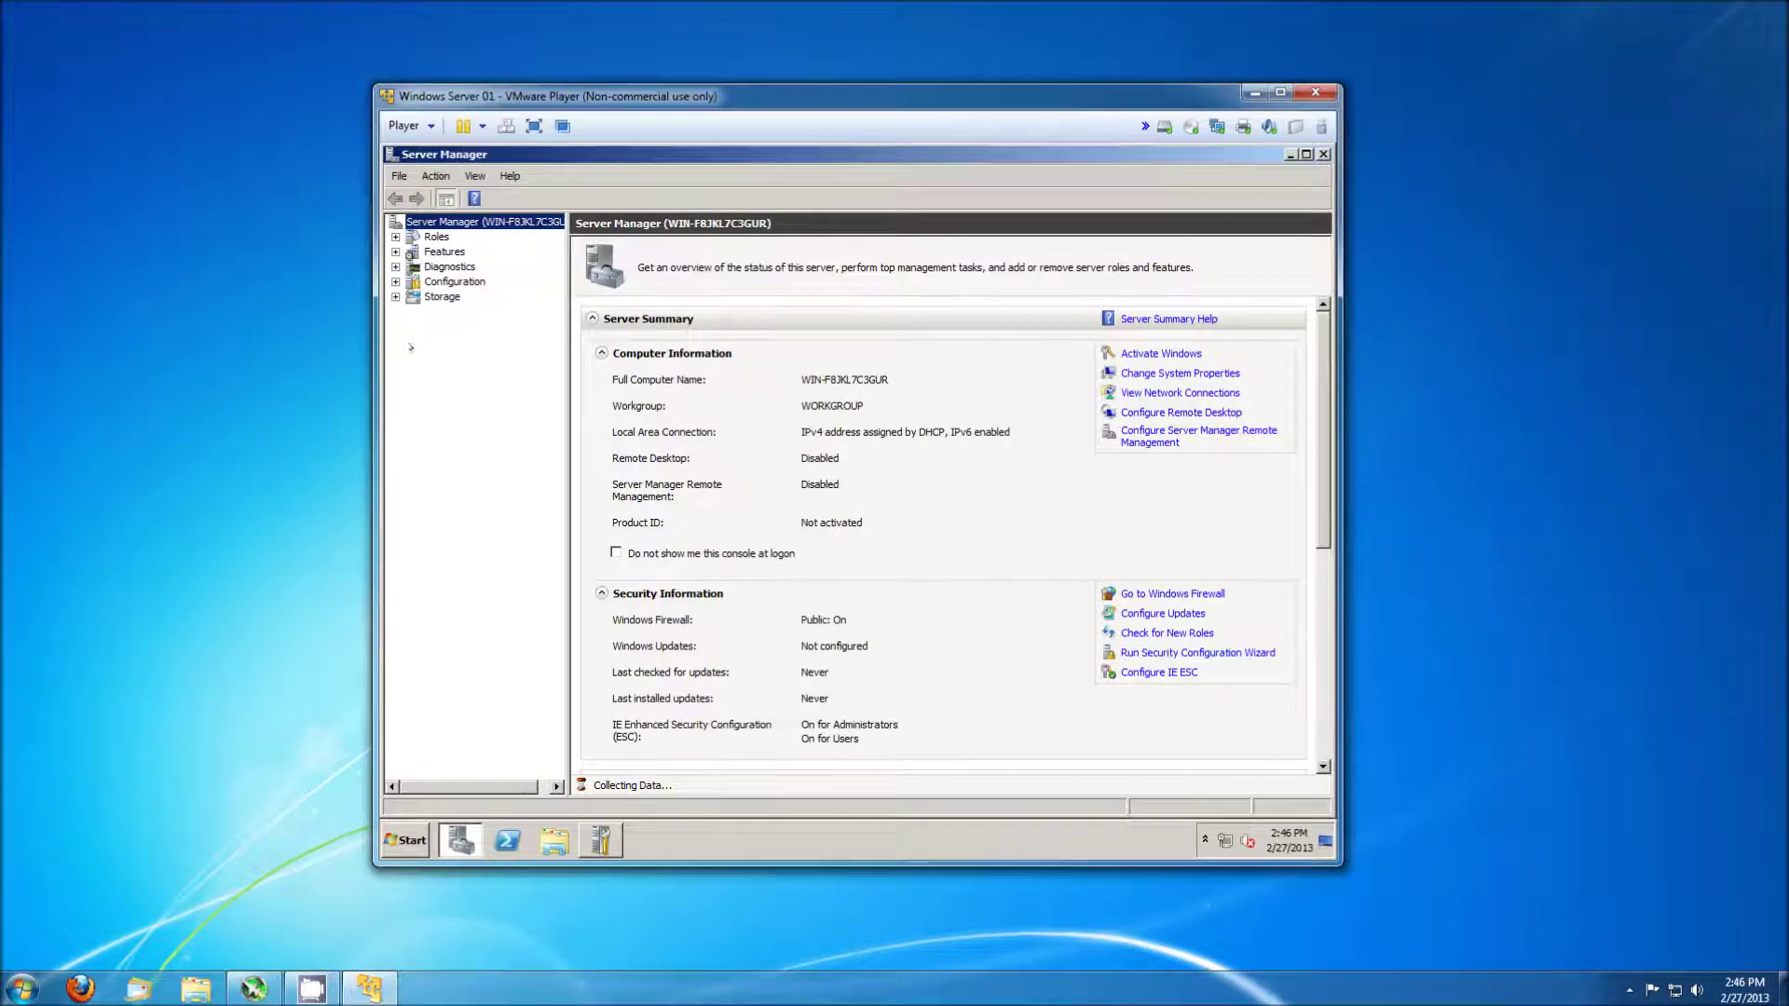
# Rename the Administrator account in Local Users and Groups to Root, then close Server Manager.
pyautogui.click(395, 281)
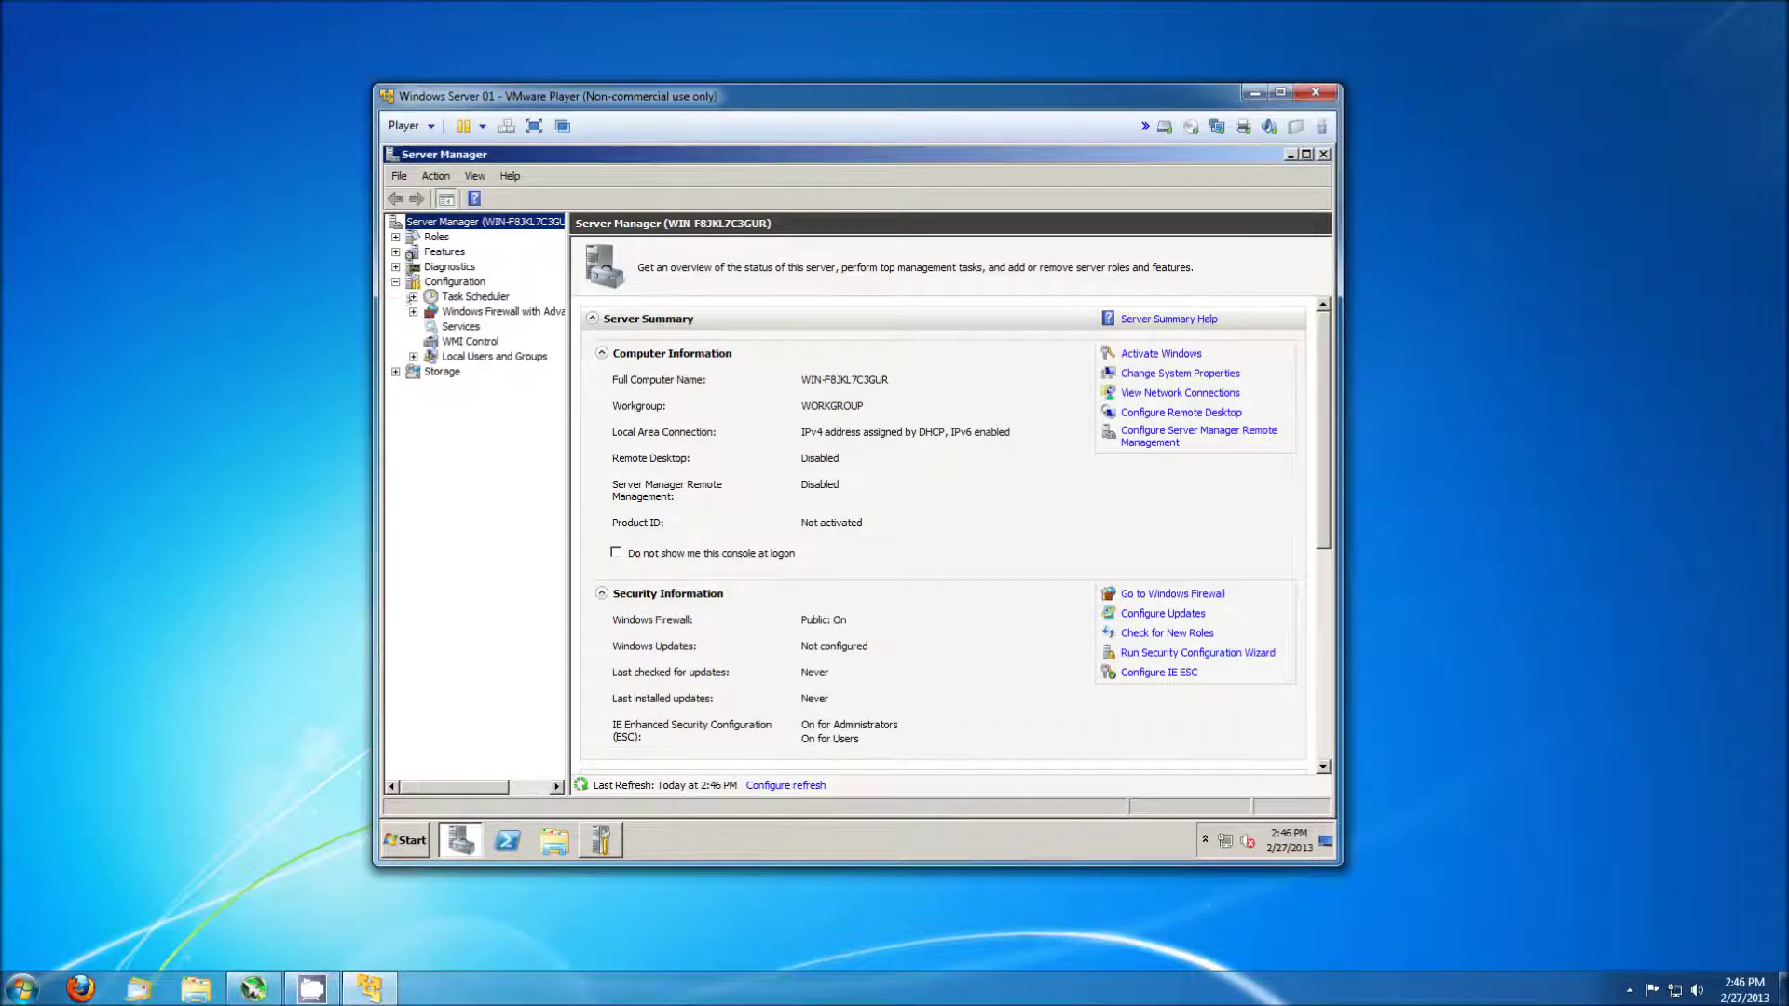
pyautogui.click(485, 356)
pyautogui.doubleClick(601, 261)
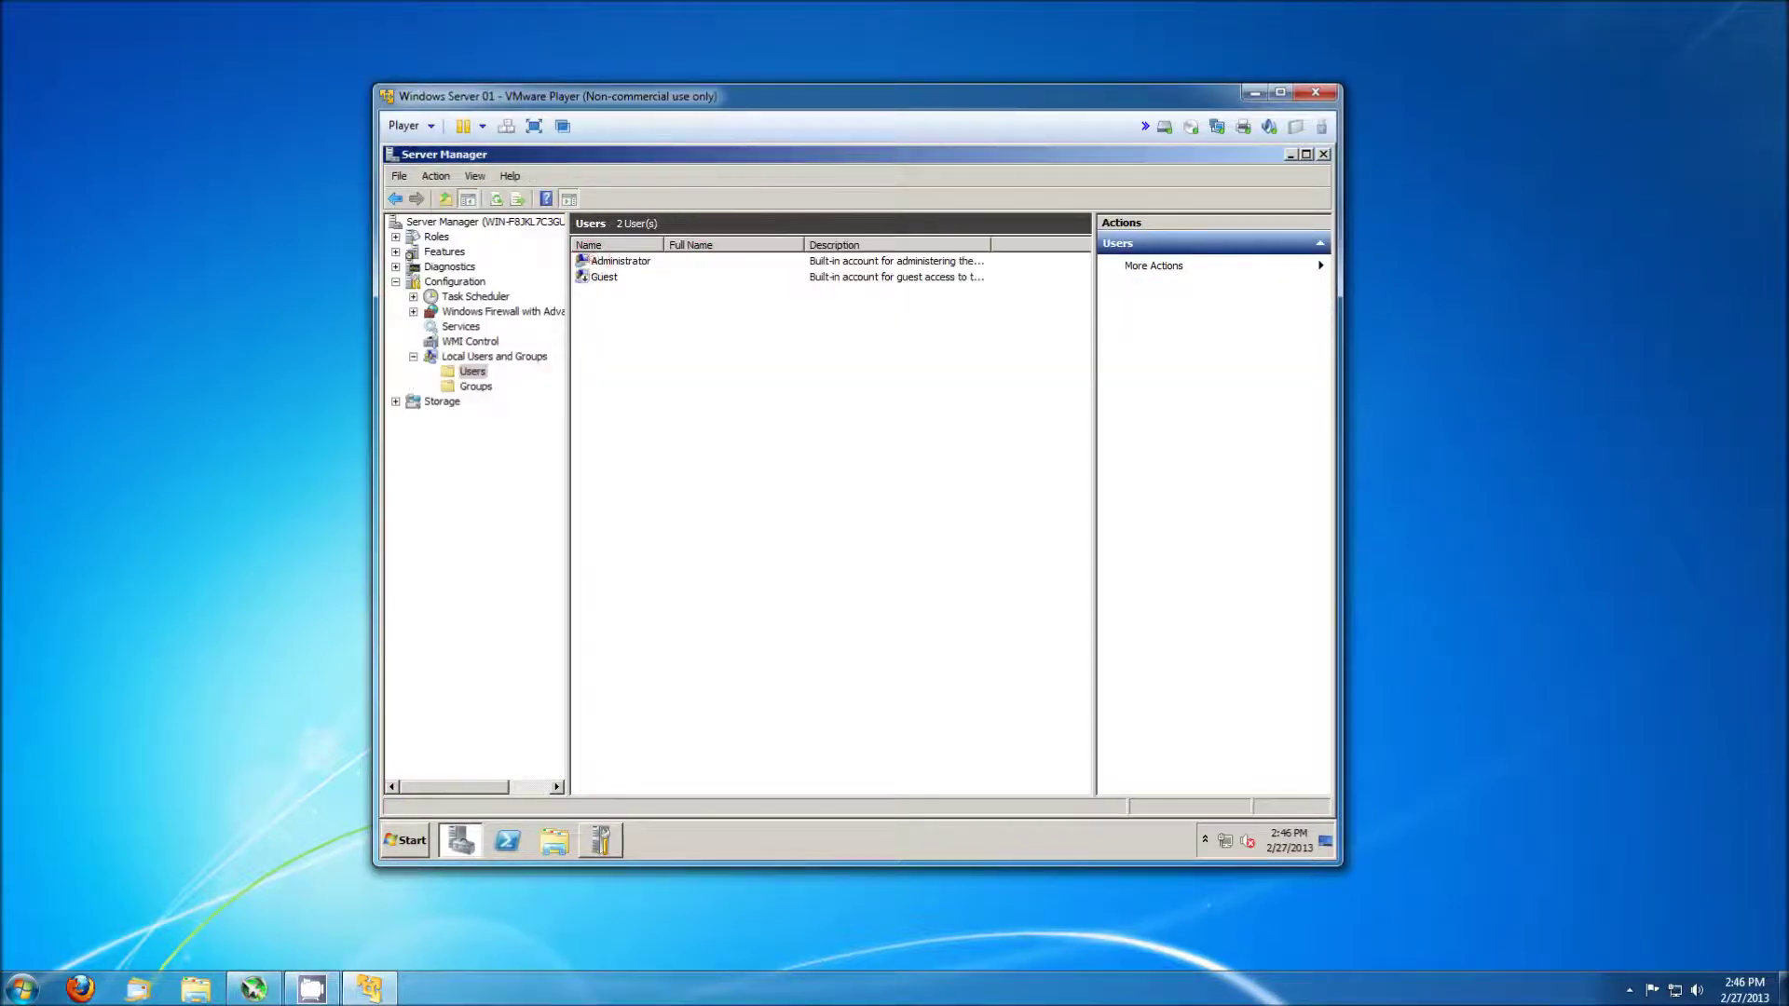
pyautogui.rightClick(599, 261)
pyautogui.click(659, 337)
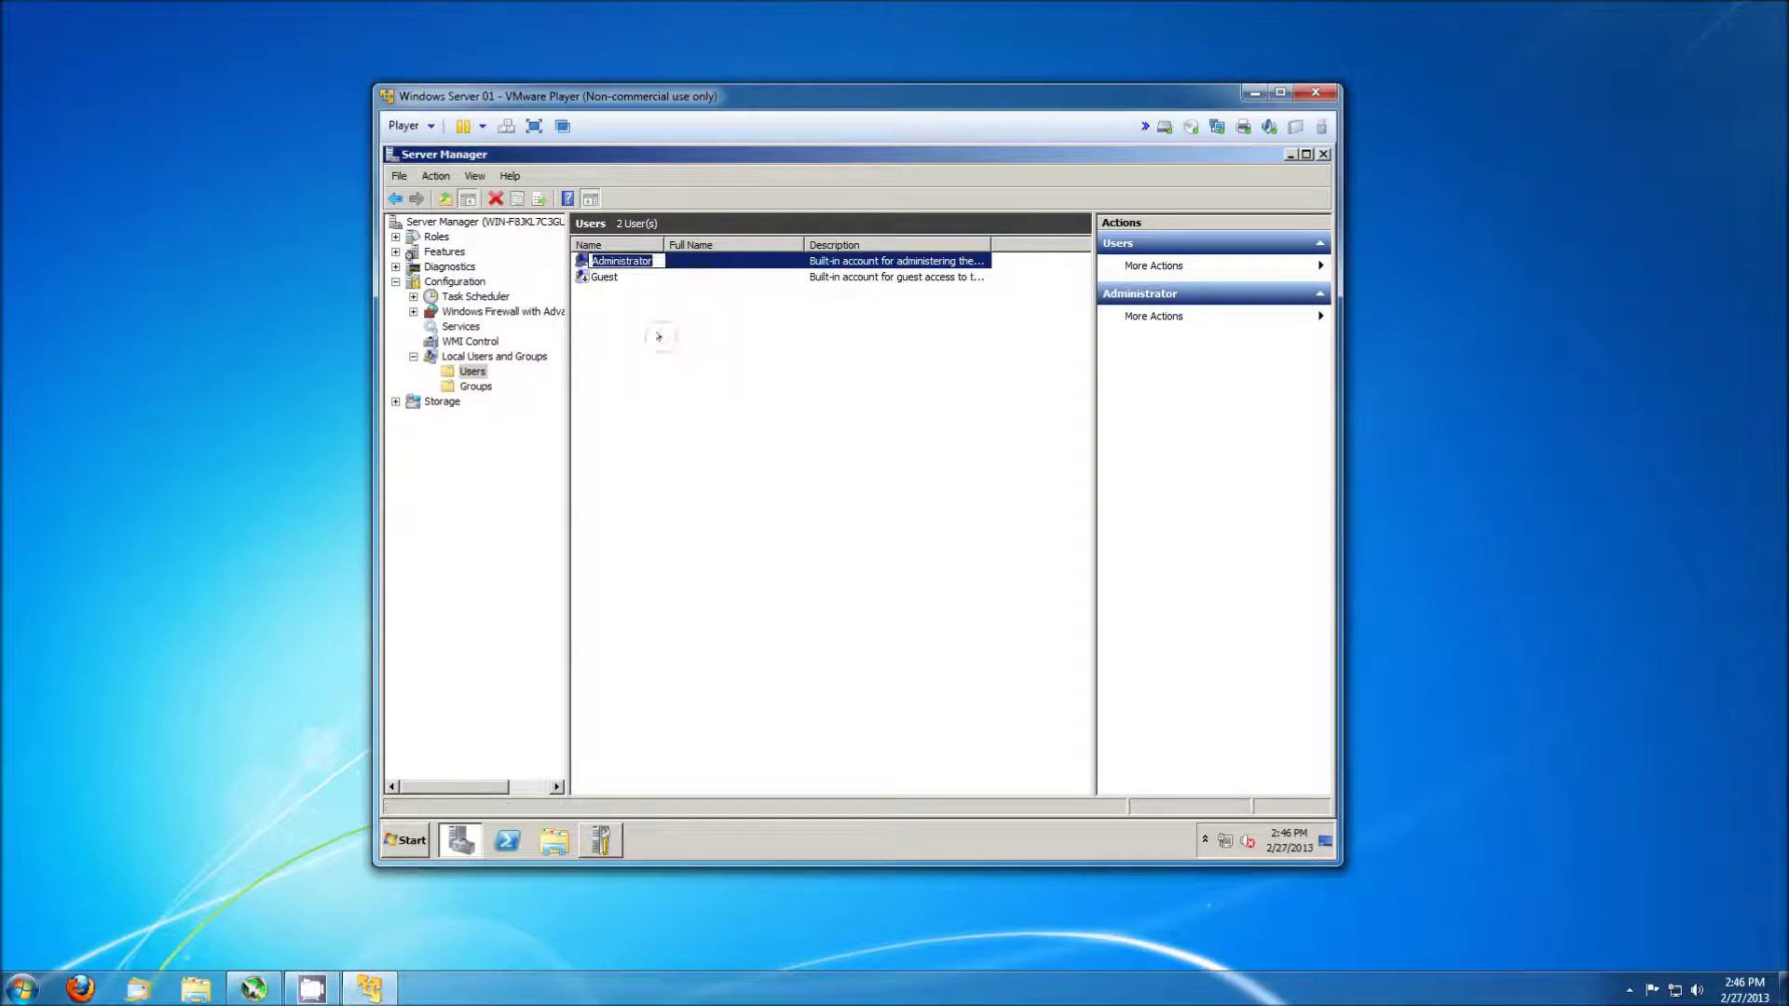
pyautogui.write('Root')
pyautogui.press('Return')
pyautogui.click(1322, 154)
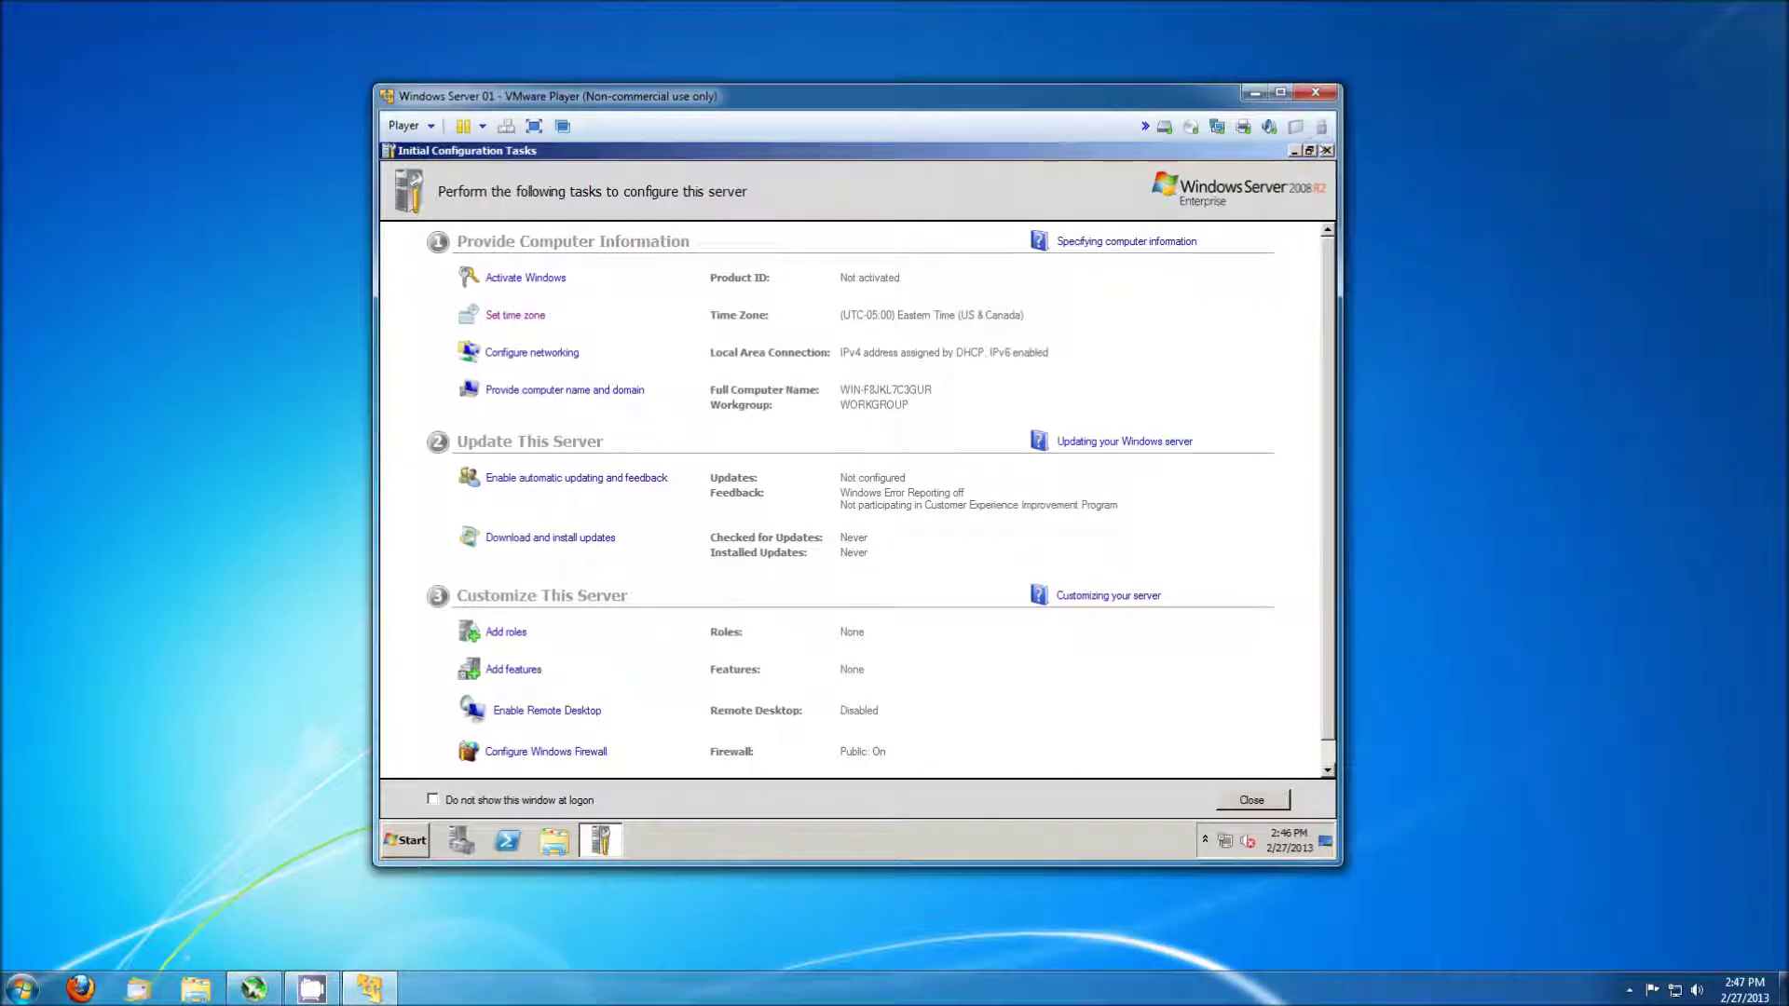
# Close Initial Configuration Tasks, restart the guest with a comment, and log back on as Root.
pyautogui.click(1325, 151)
pyautogui.click(405, 841)
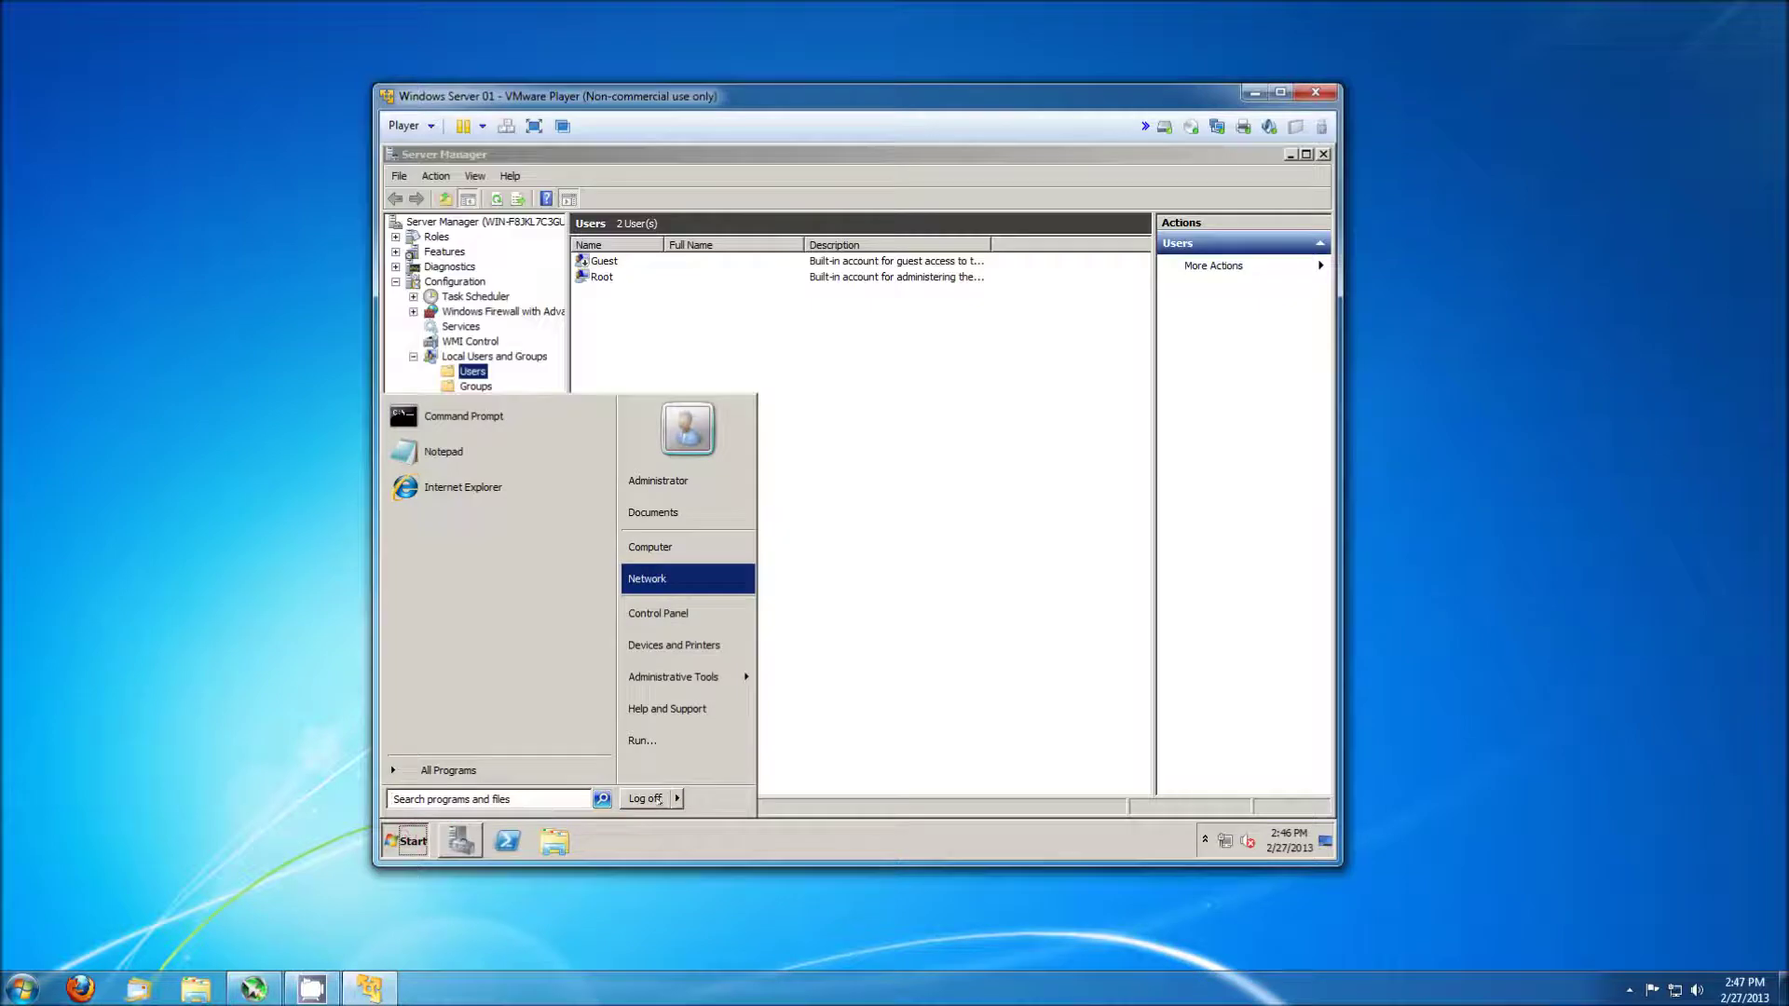
pyautogui.click(677, 798)
pyautogui.click(731, 798)
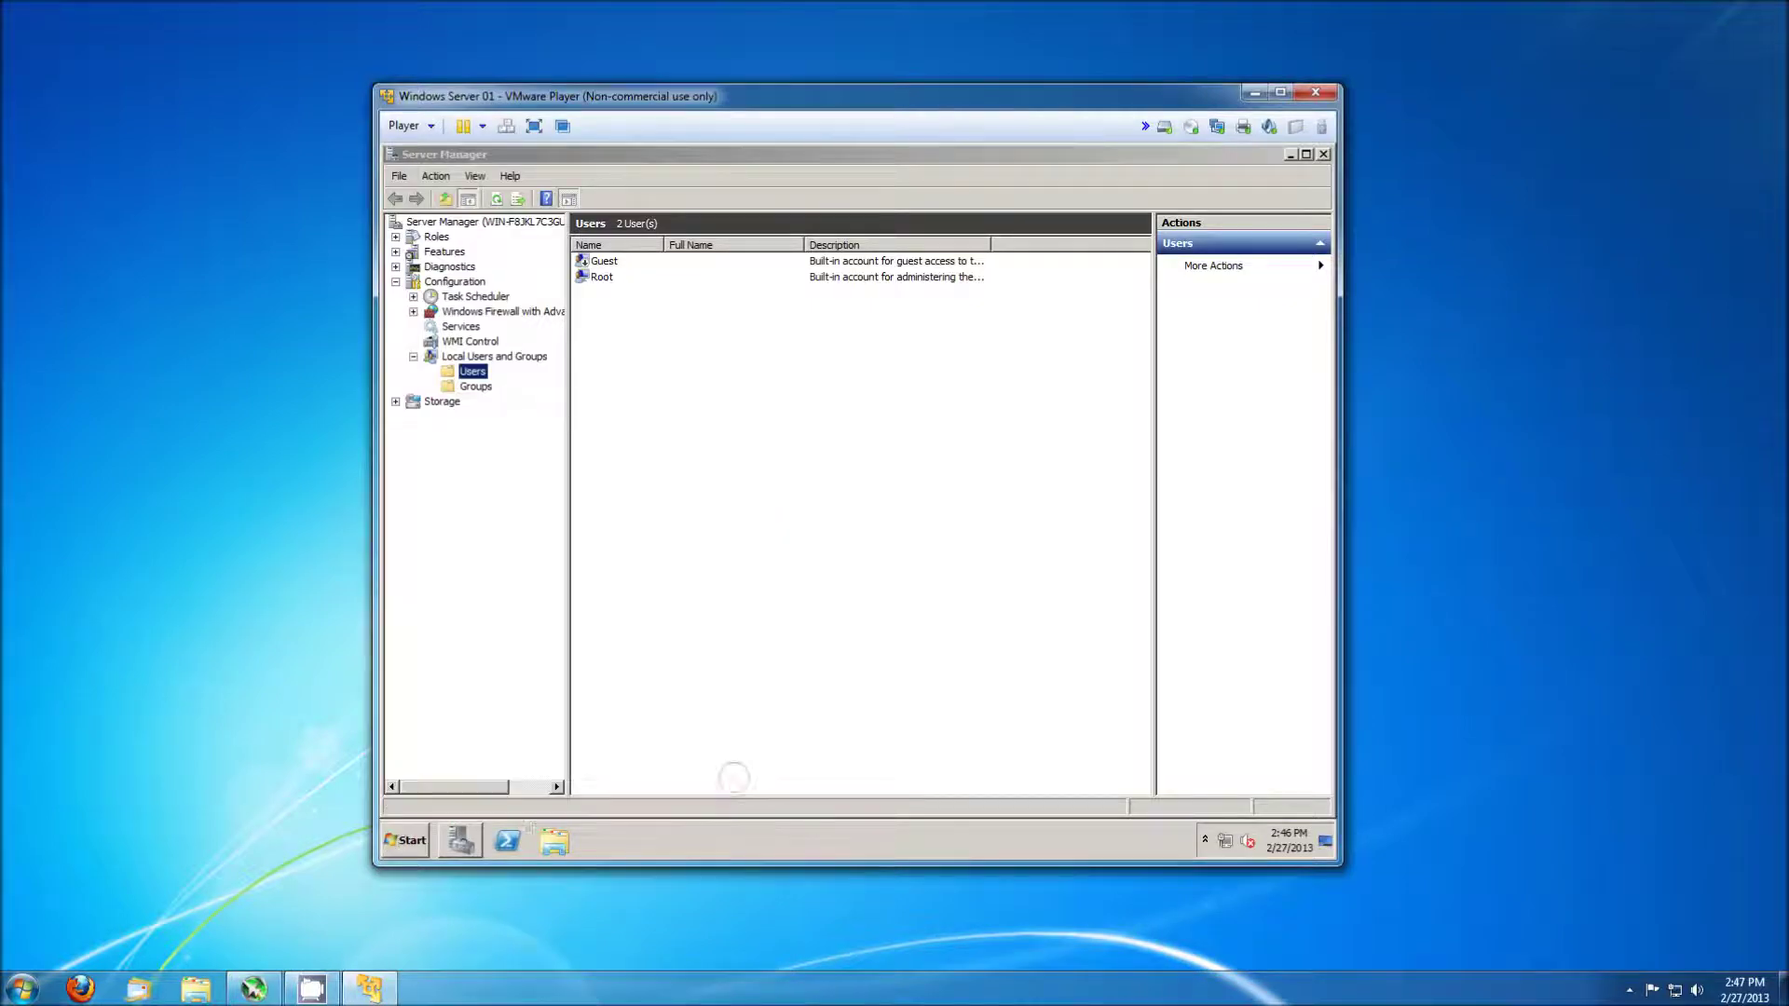
pyautogui.click(828, 552)
pyautogui.write('Change Admin name')
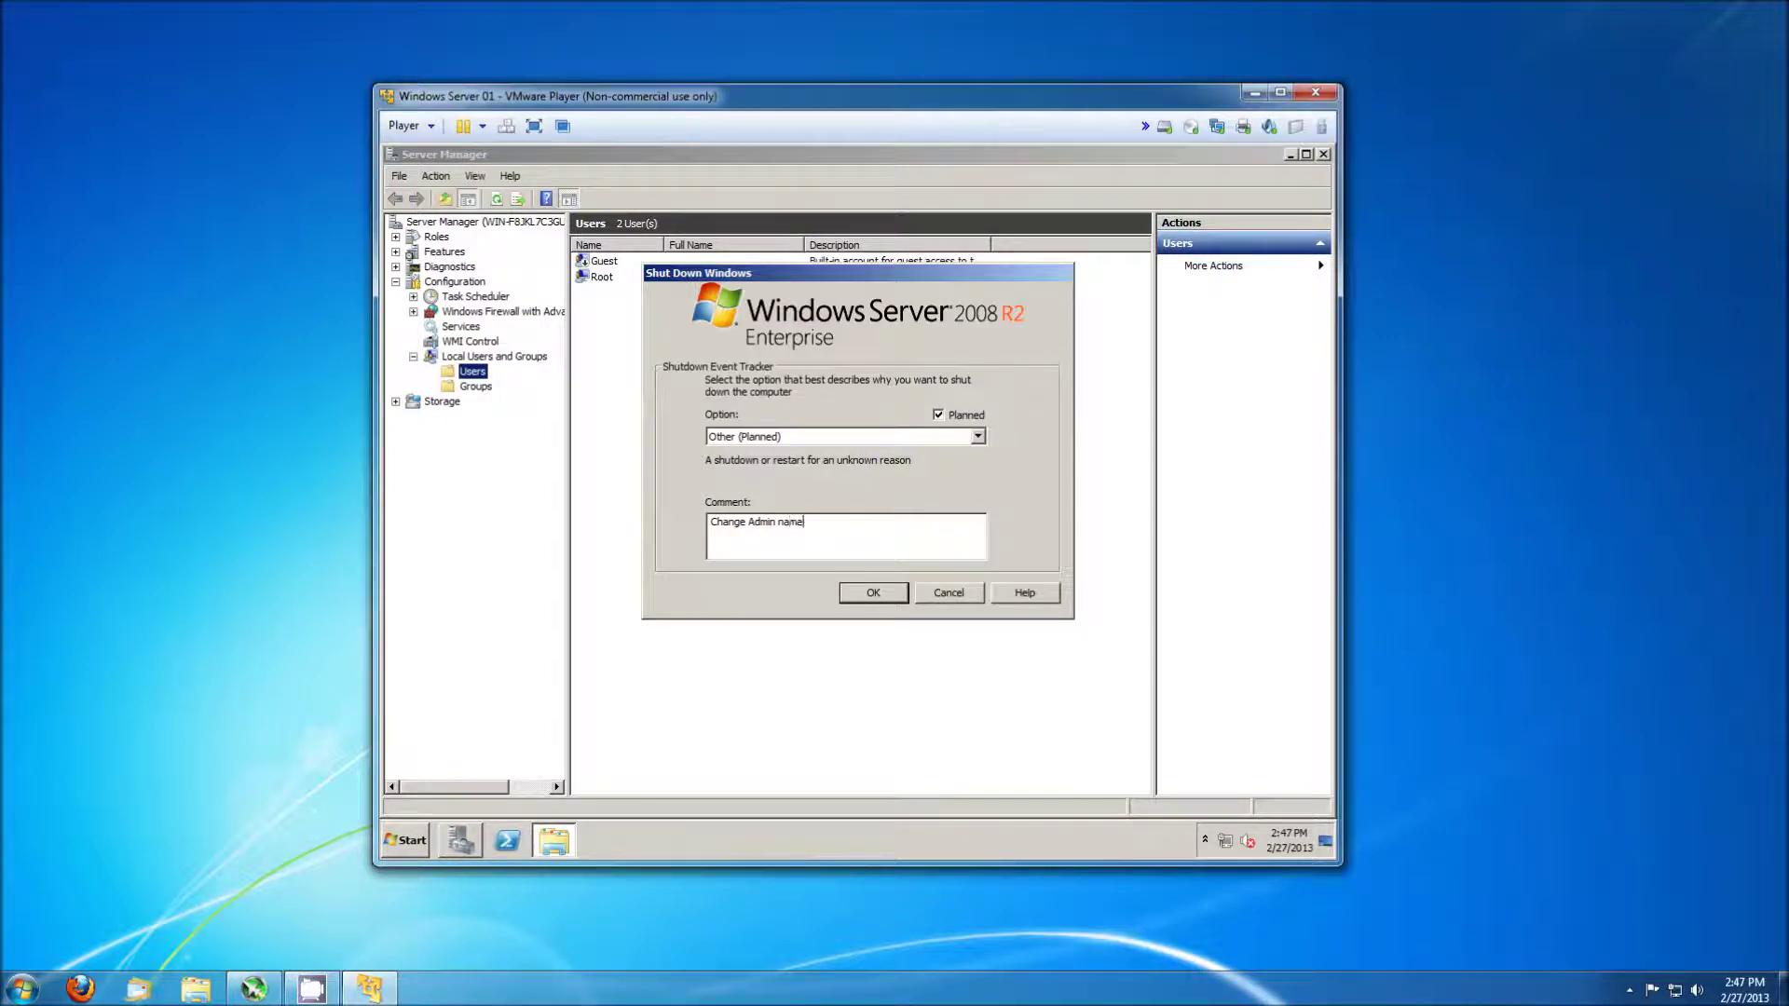
pyautogui.press('Return')
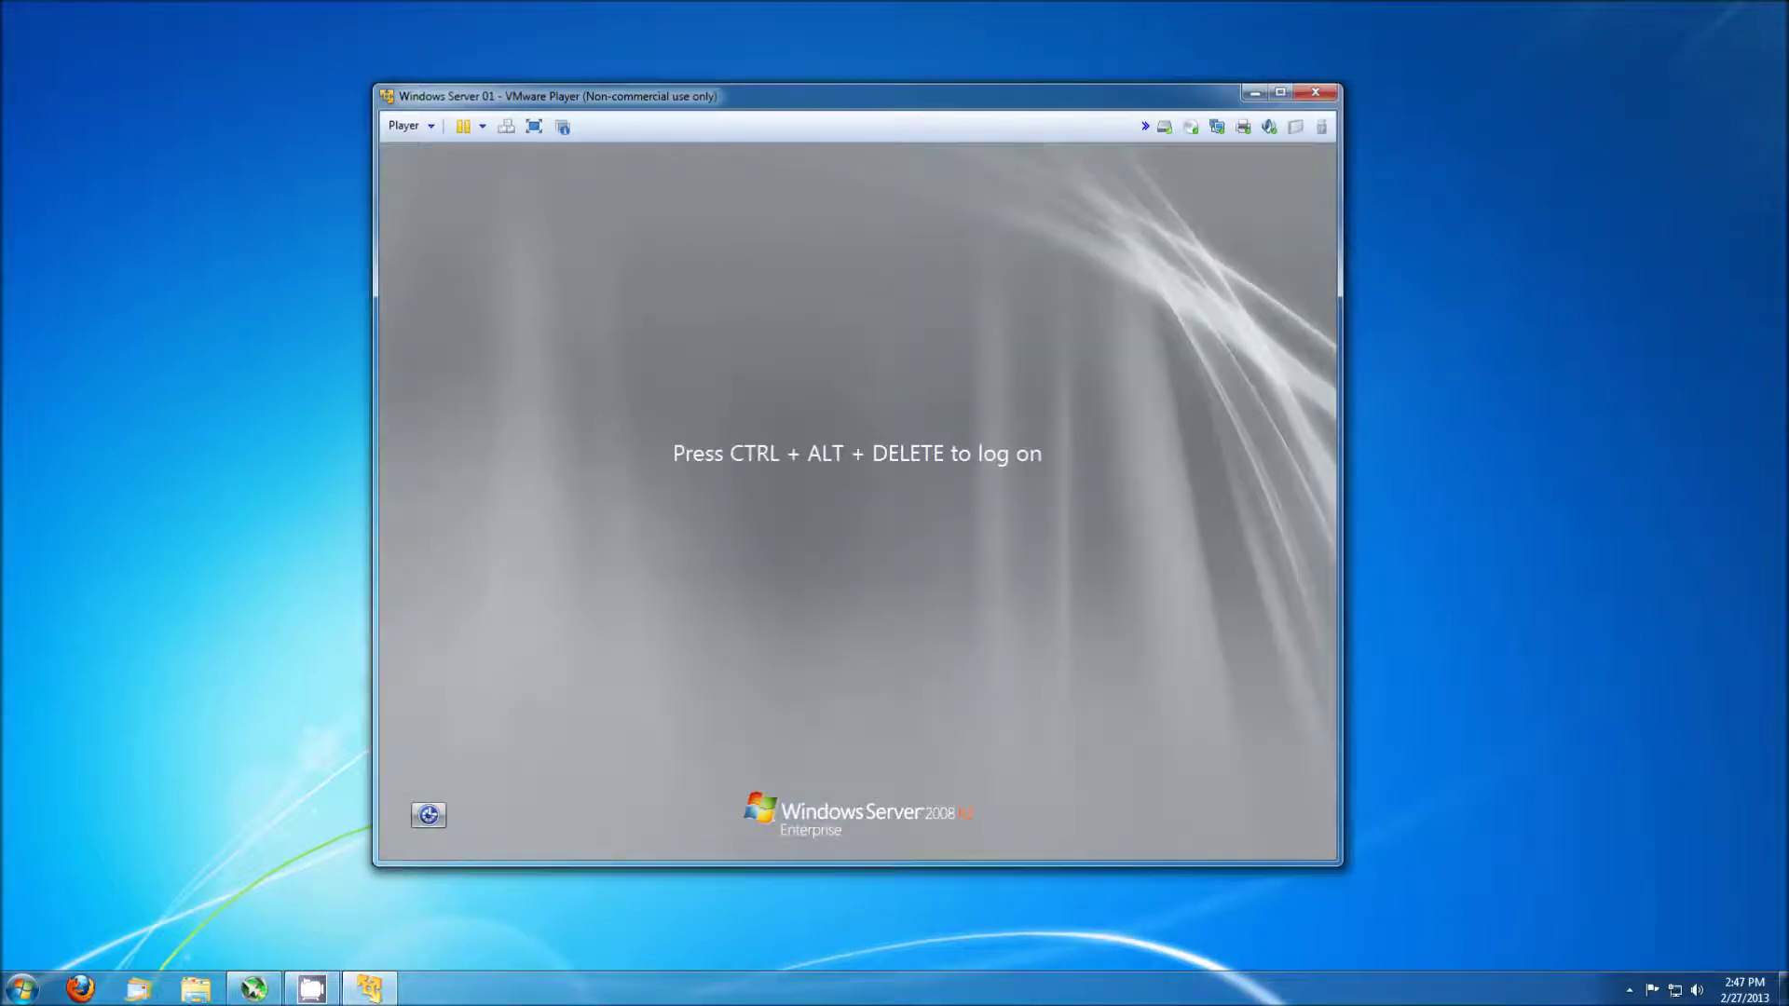
pyautogui.press('ctrl+alt+Insert')
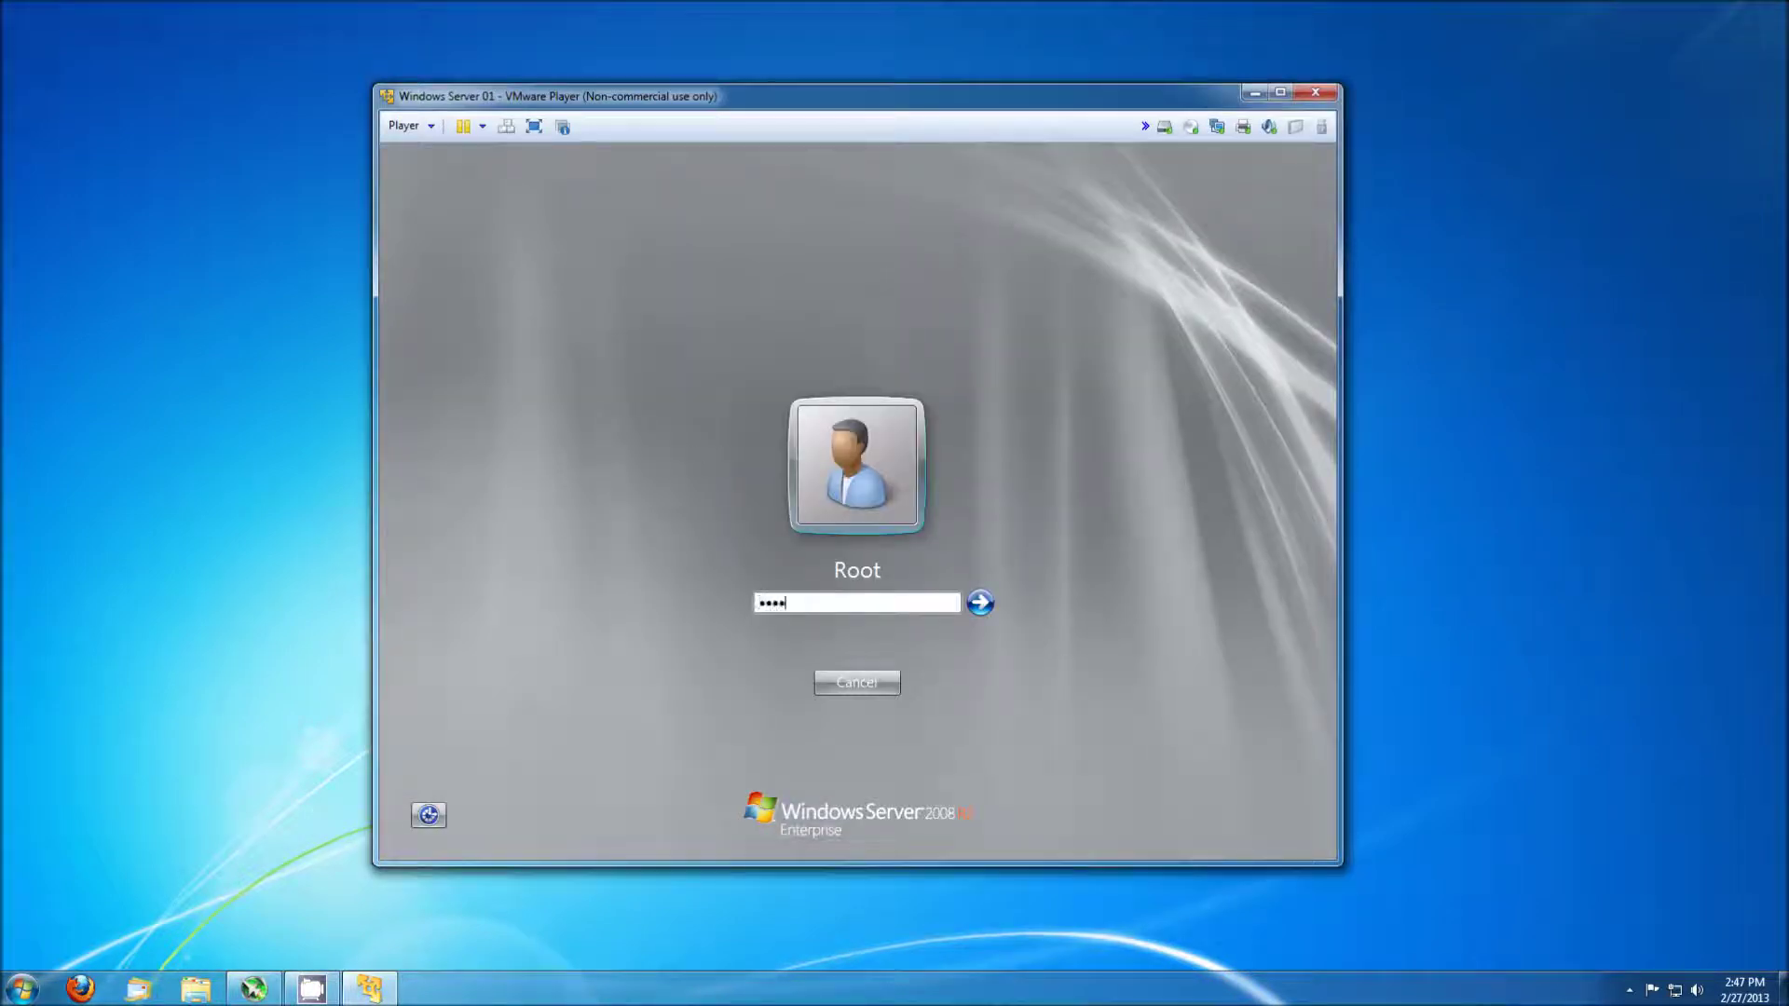
pyautogui.press('Return')
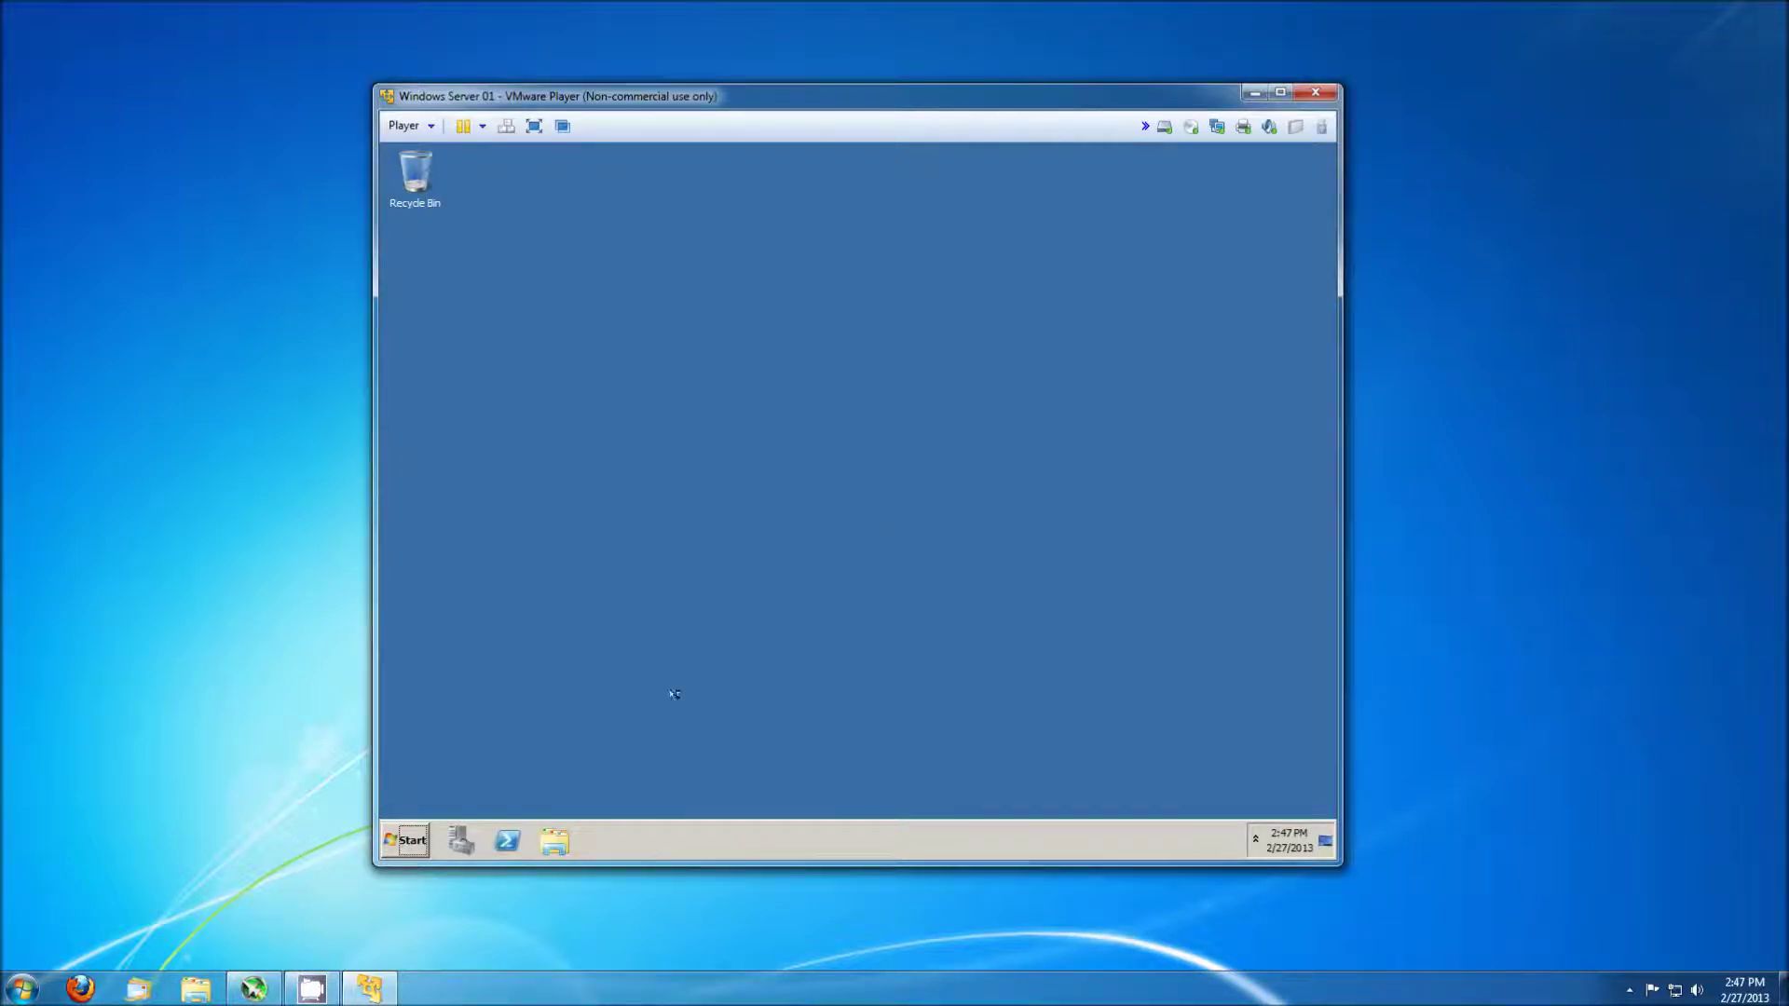
# Browse to C:\Windows in the guest's Explorer and search it for sysprep.
pyautogui.click(556, 841)
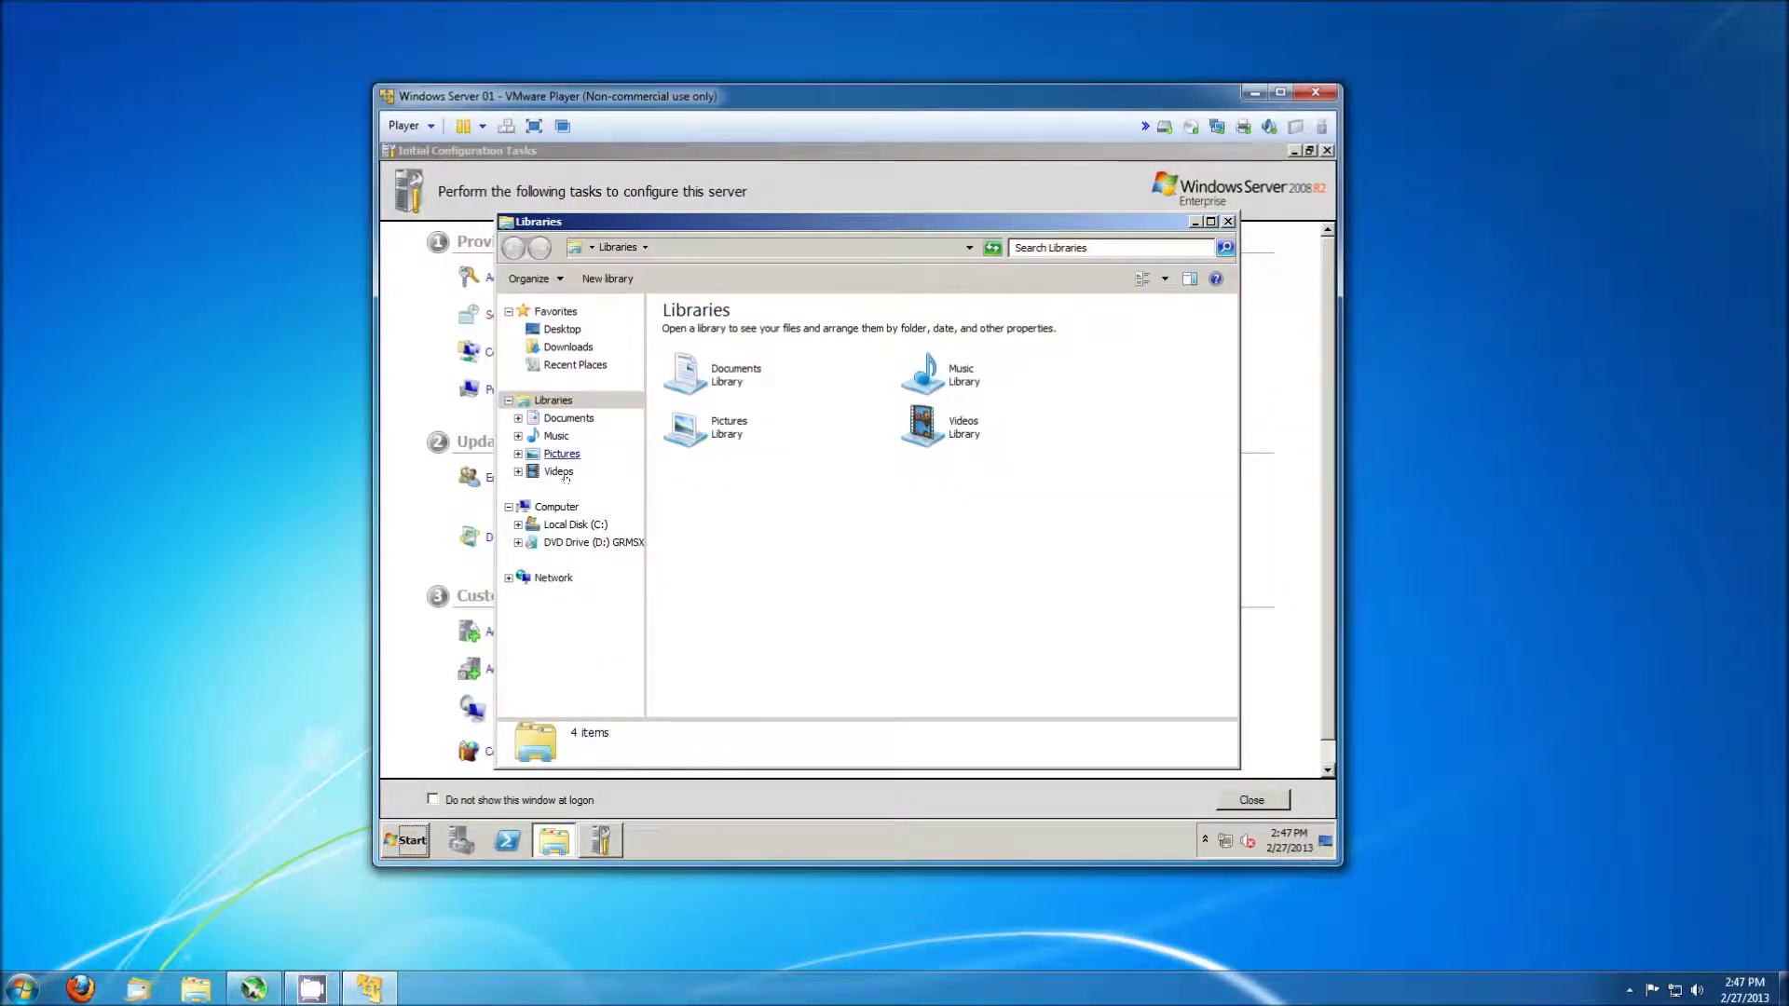
pyautogui.click(561, 525)
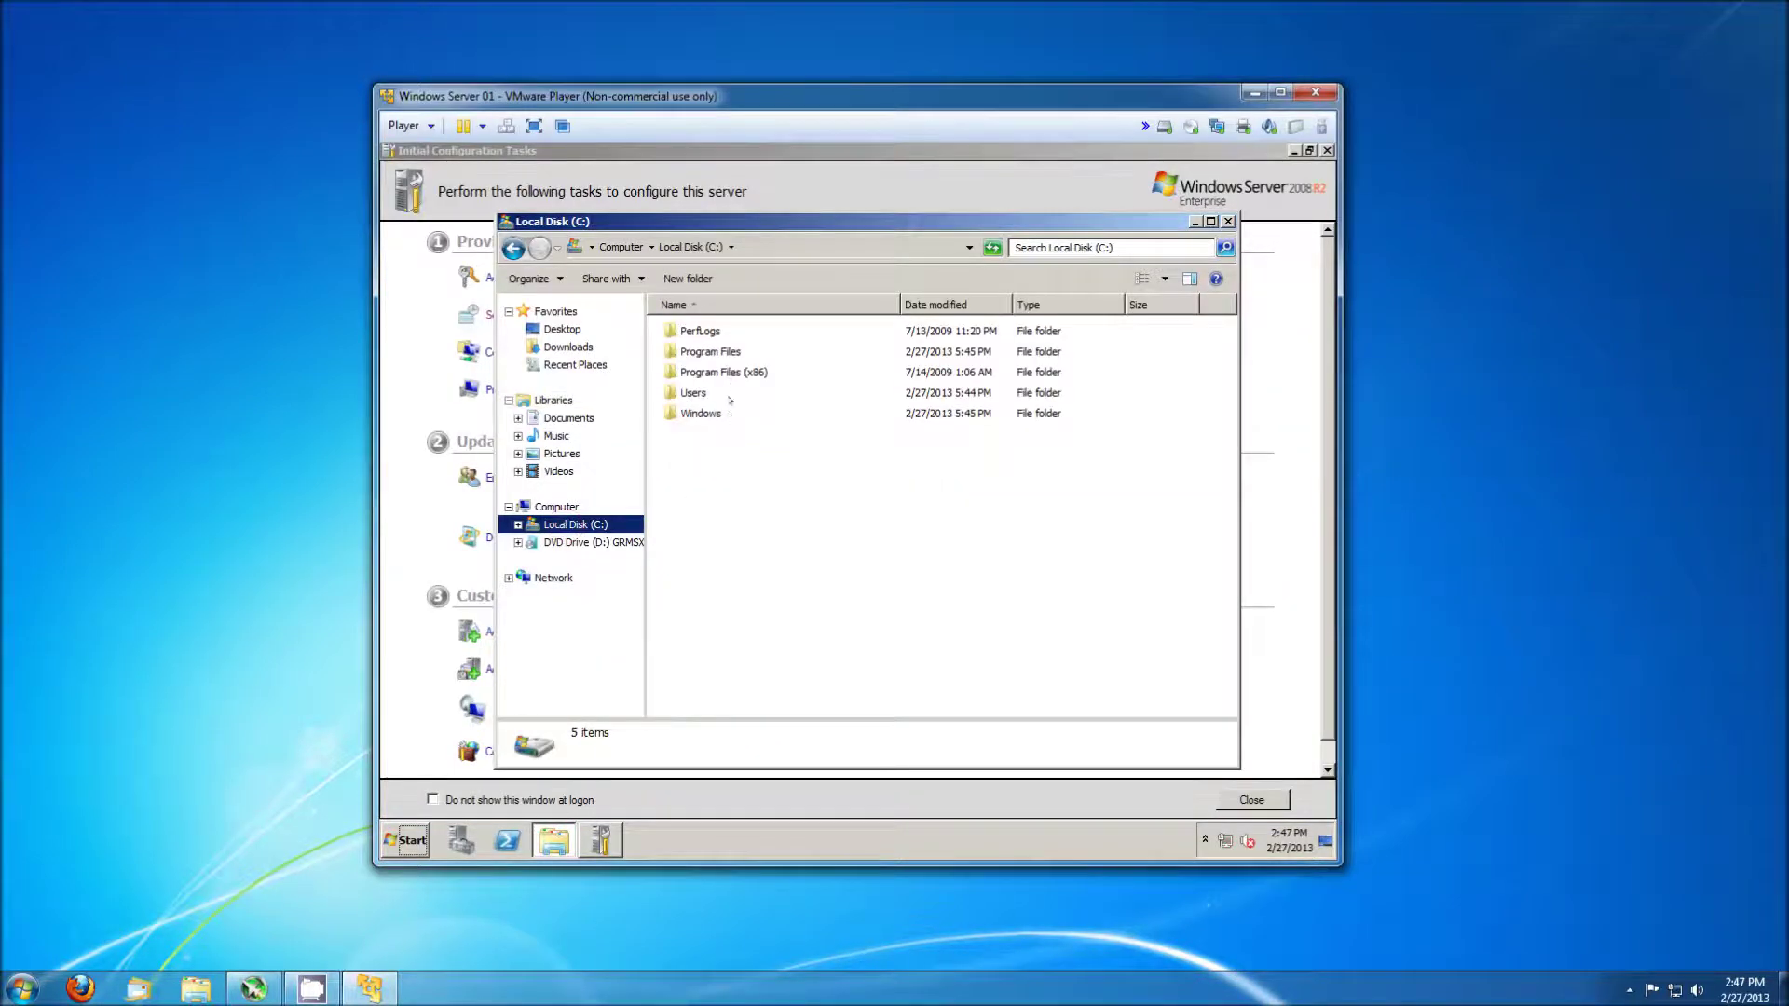
pyautogui.doubleClick(732, 414)
pyautogui.click(1147, 250)
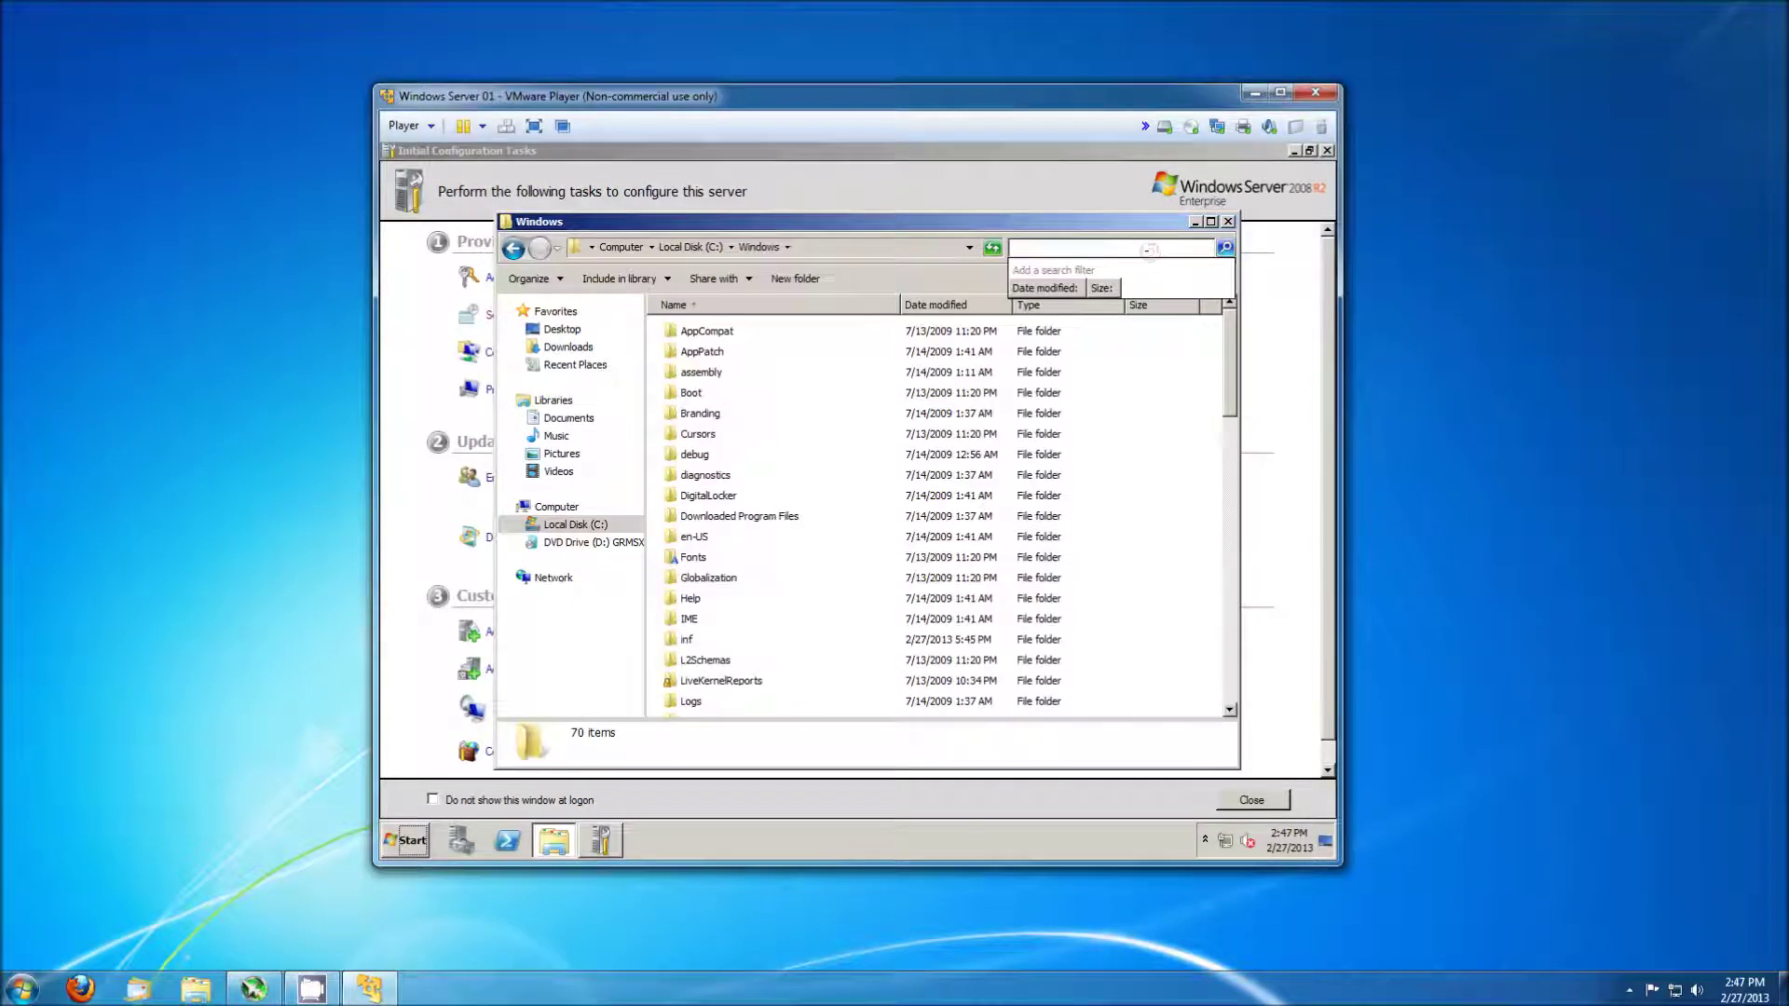
pyautogui.write('sysprep')
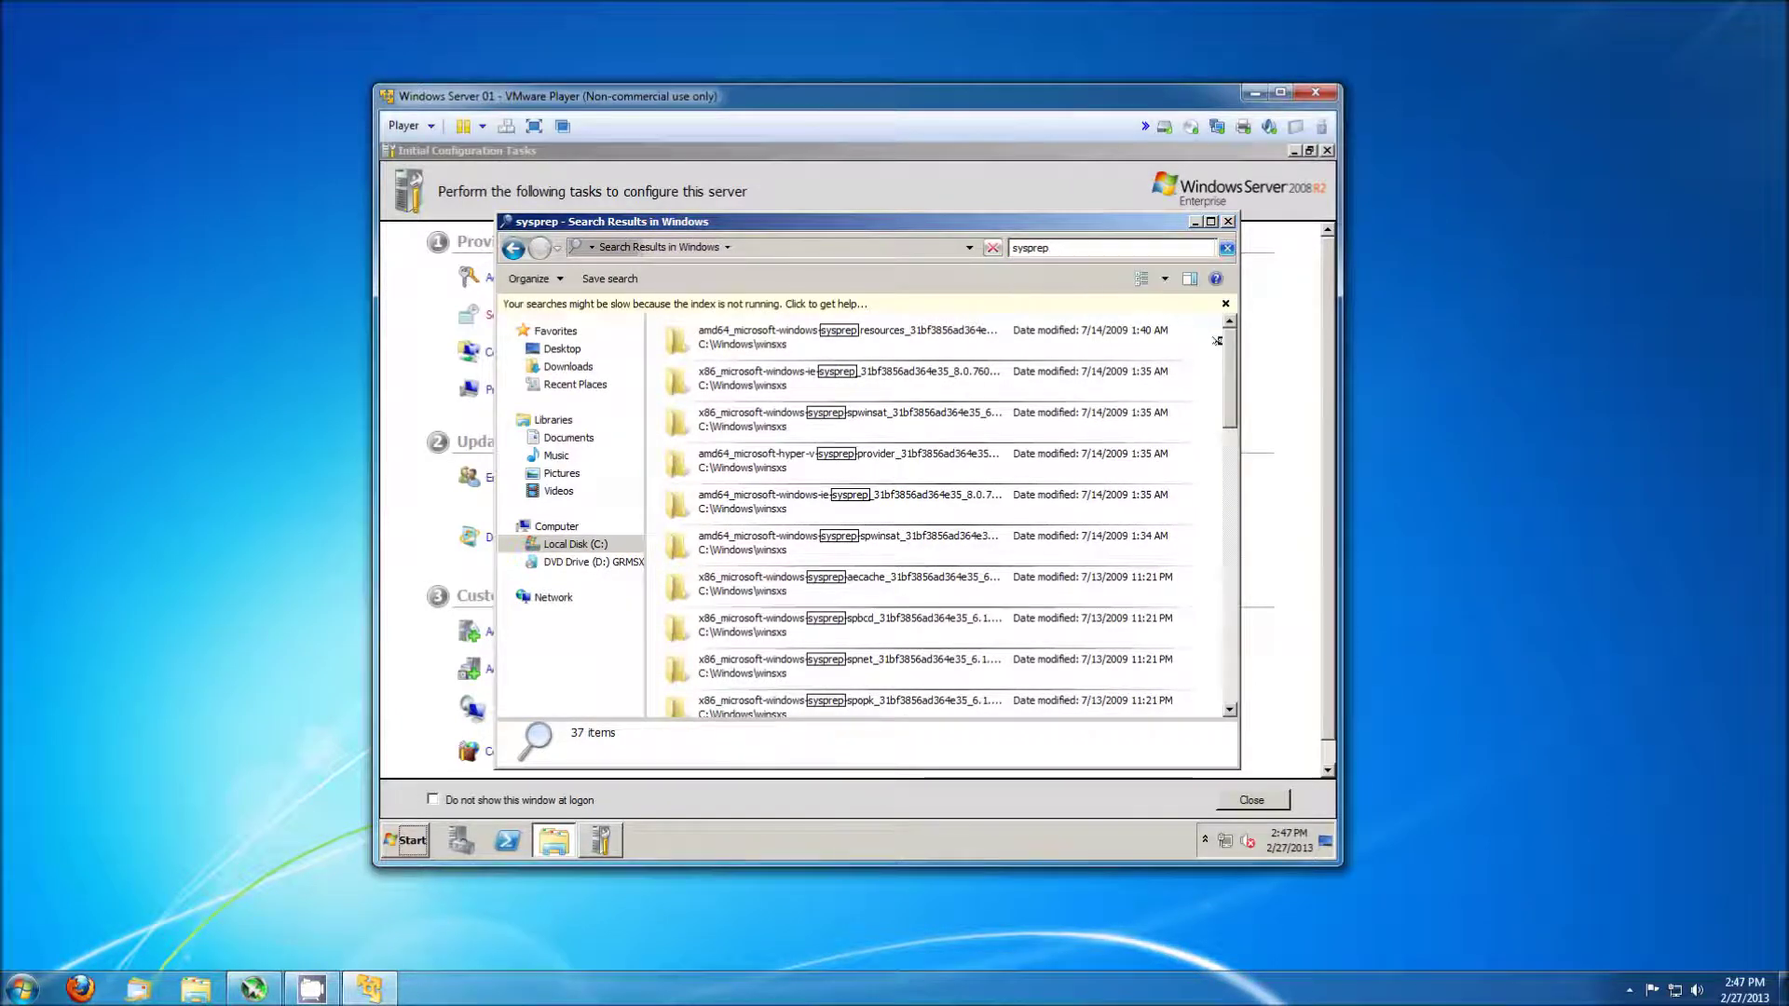
pyautogui.moveTo(1228, 346); pyautogui.dragTo(1229, 598)
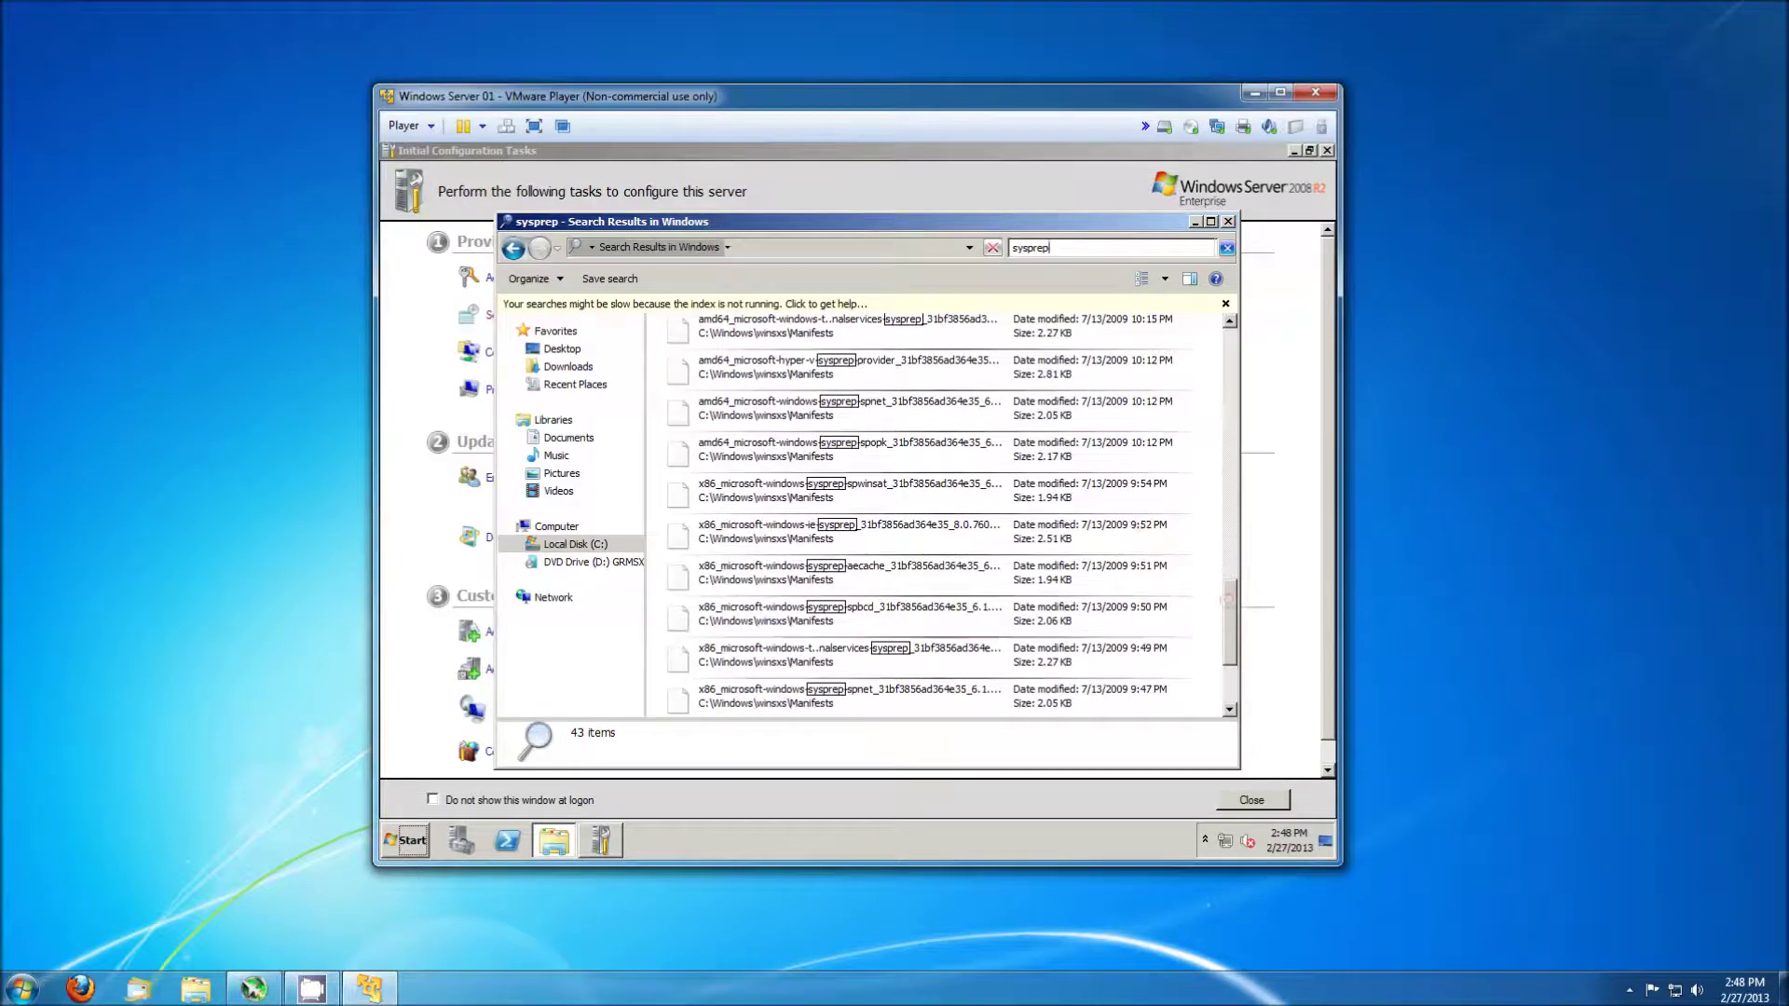
pyautogui.press('Escape')
# Try locating sysprep by typing in the Windows folder and through Start menu search.
pyautogui.click(978, 535)
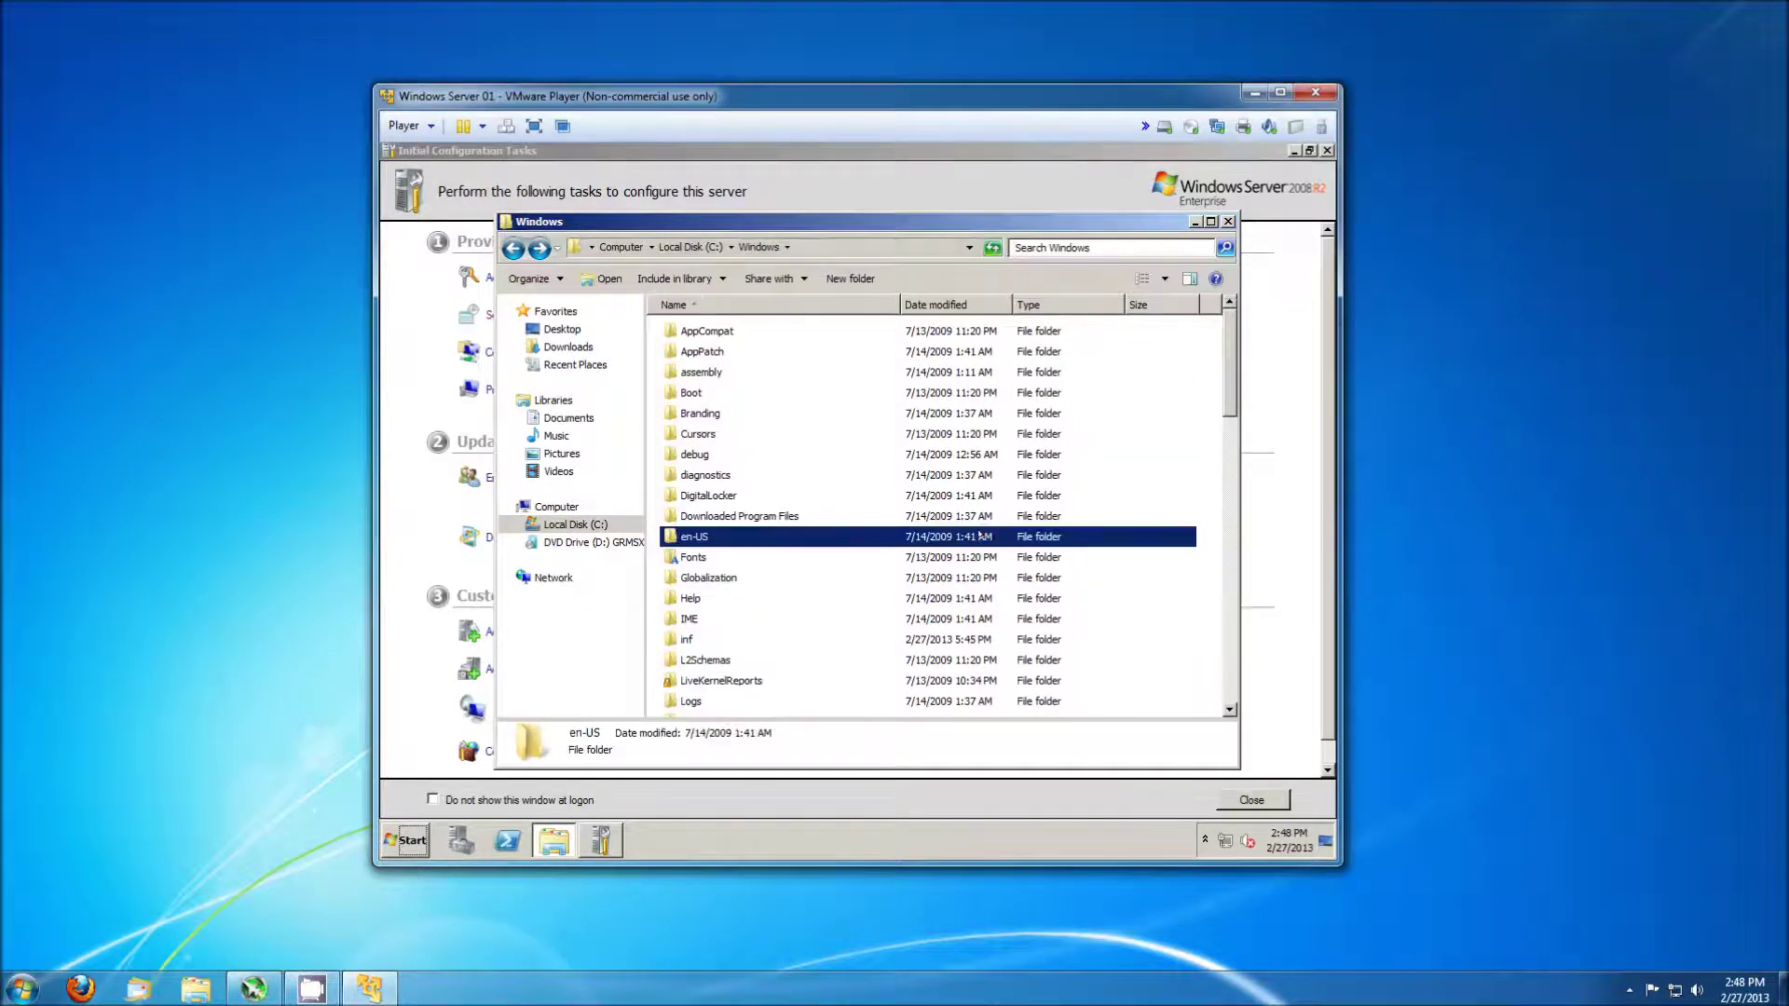
pyautogui.write('sy')
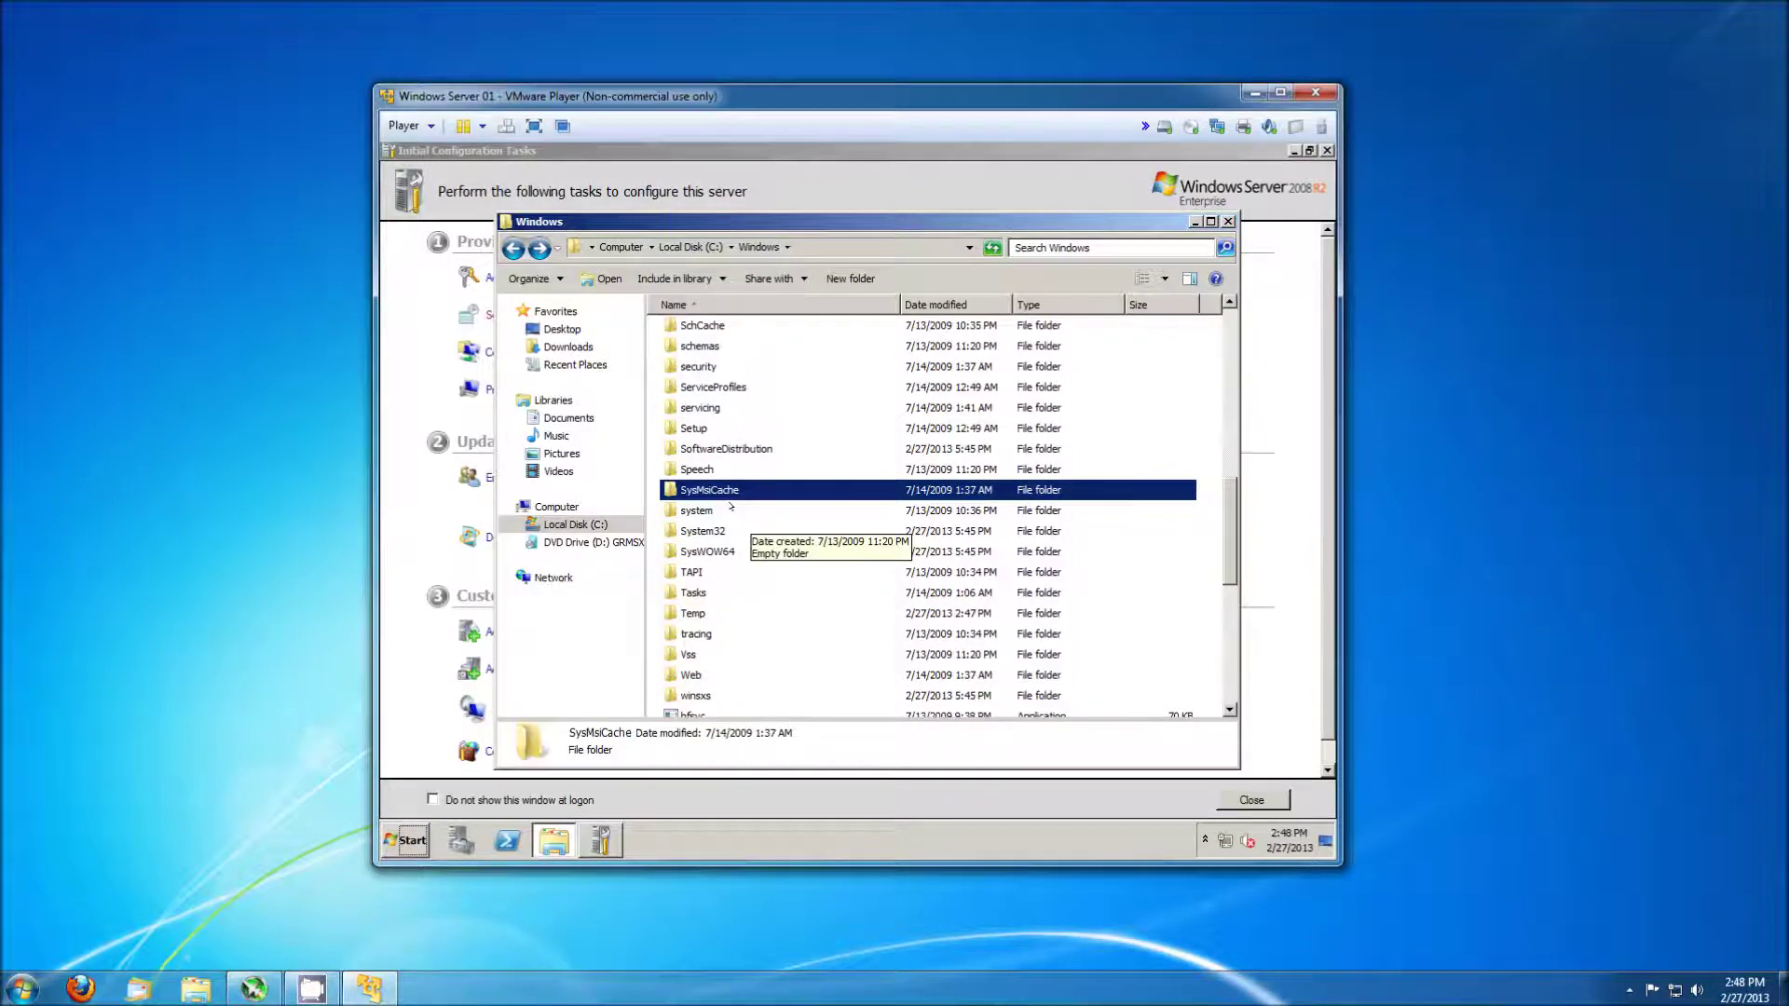
pyautogui.press('super')
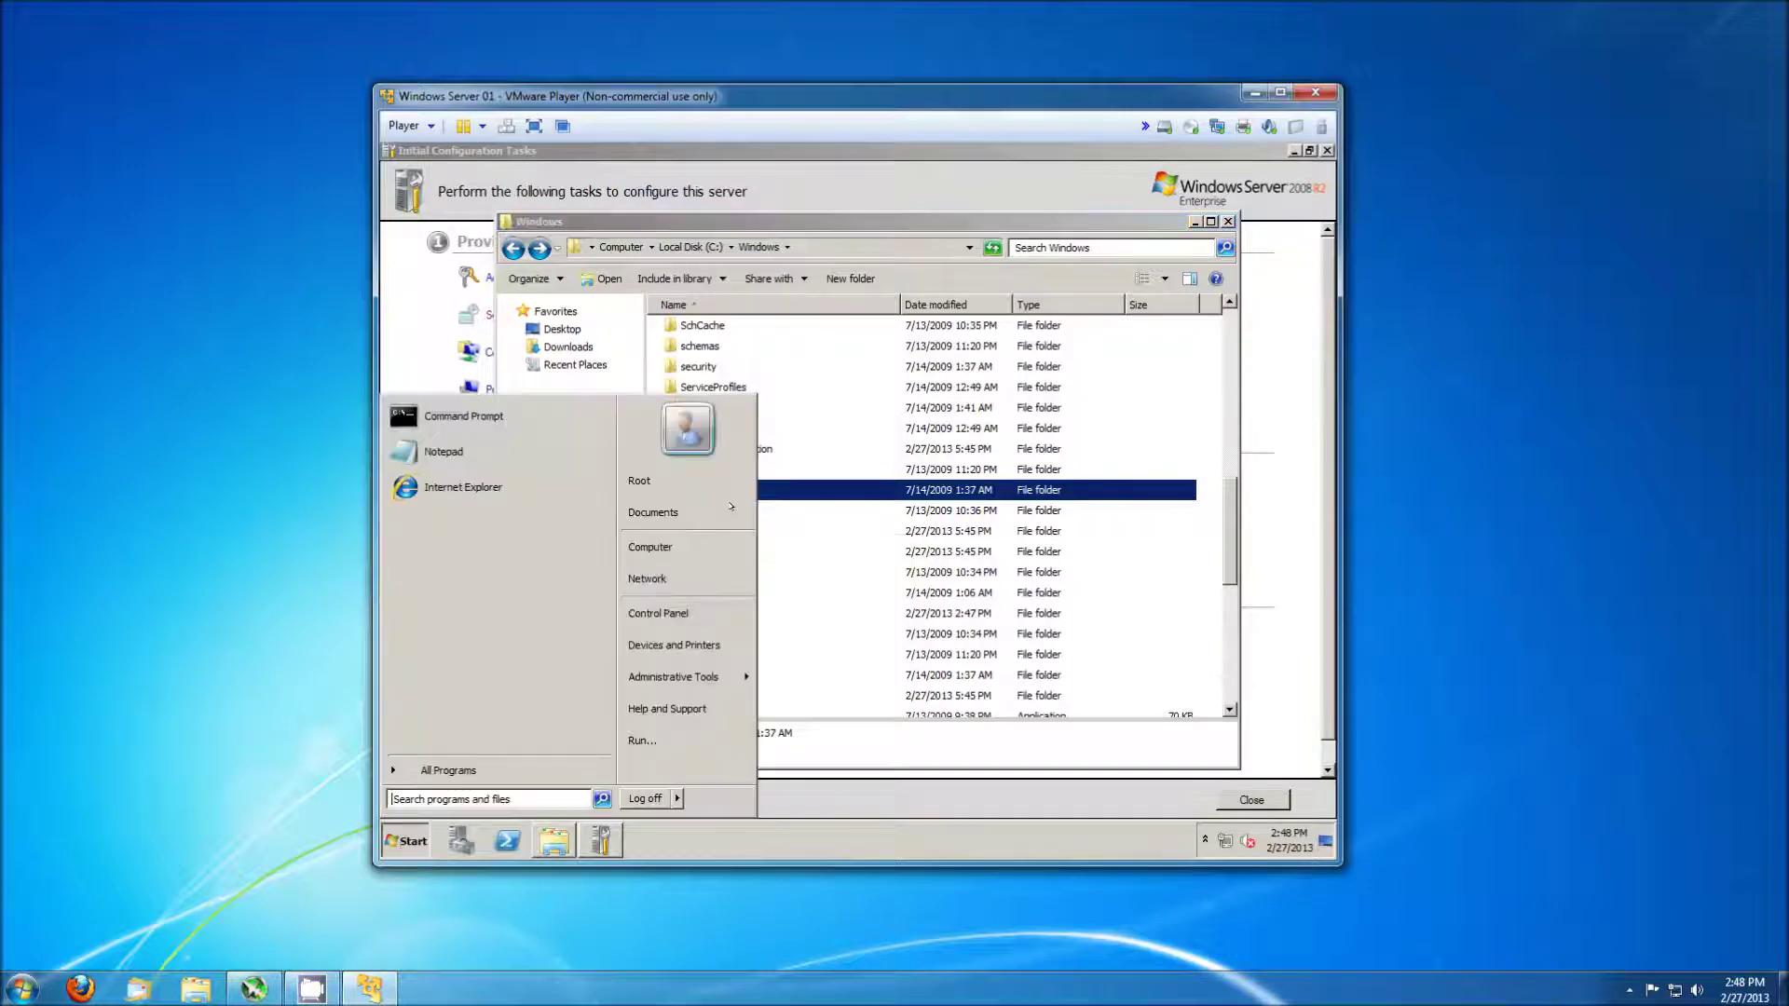
pyautogui.write('sysp')
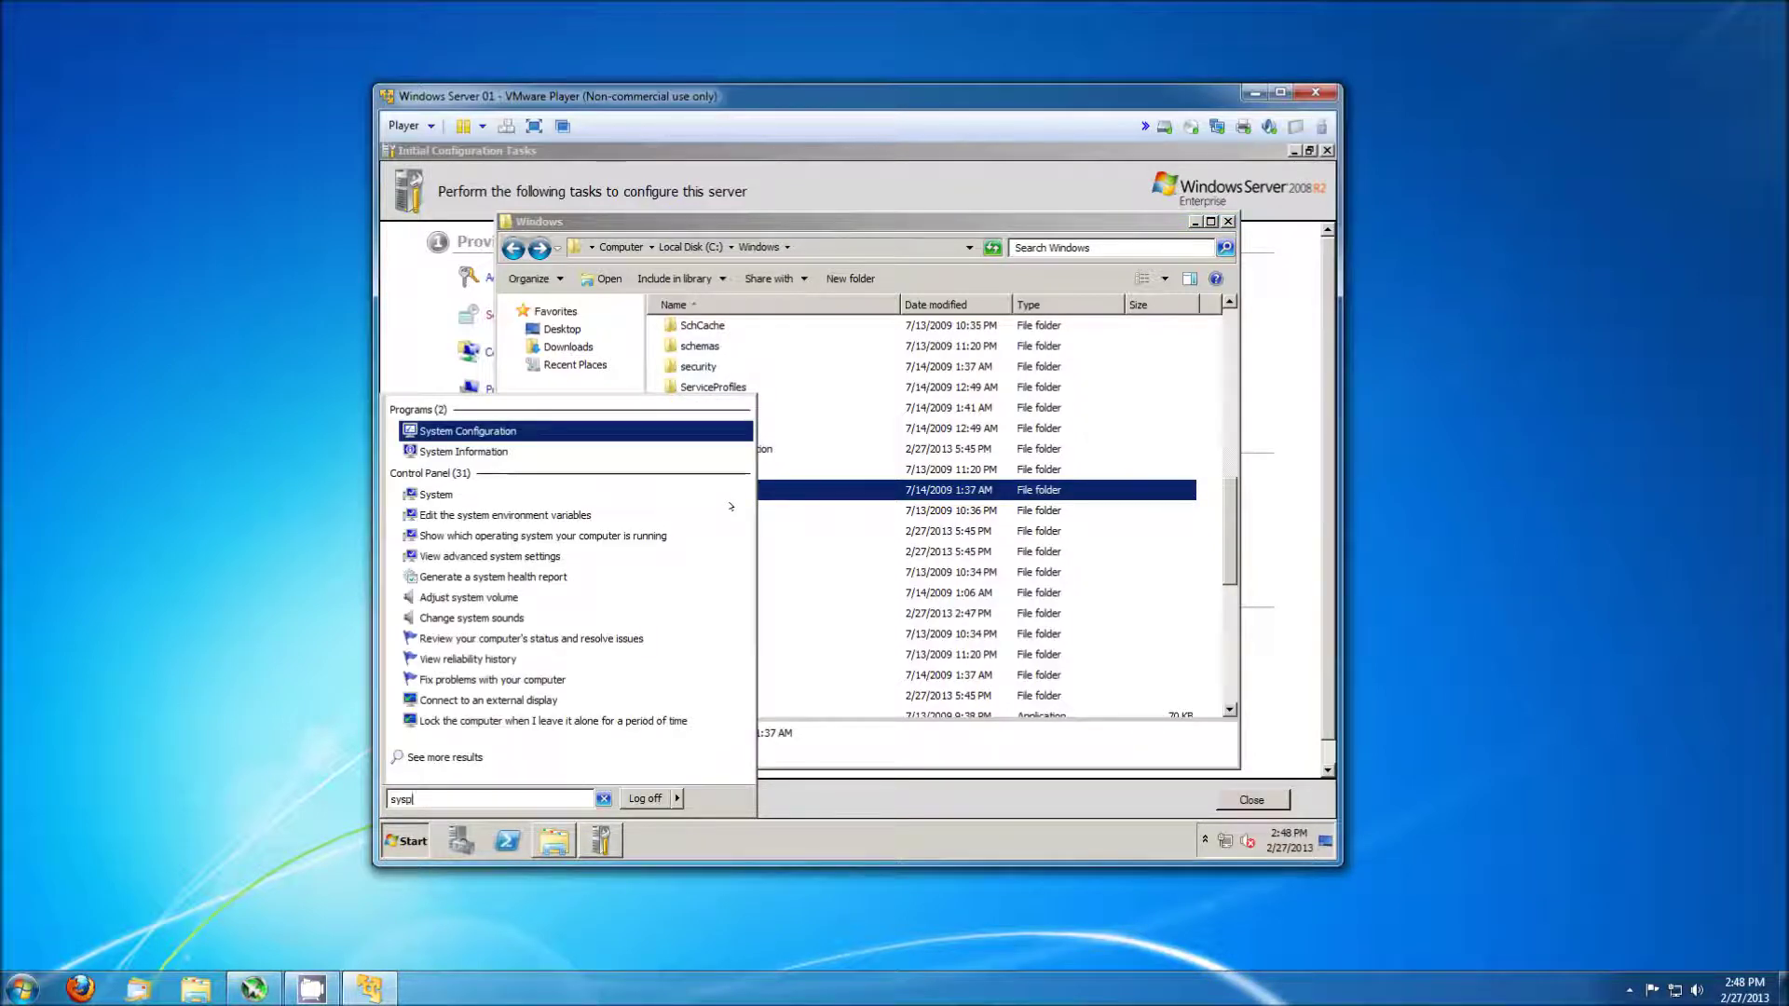
pyautogui.write('re')
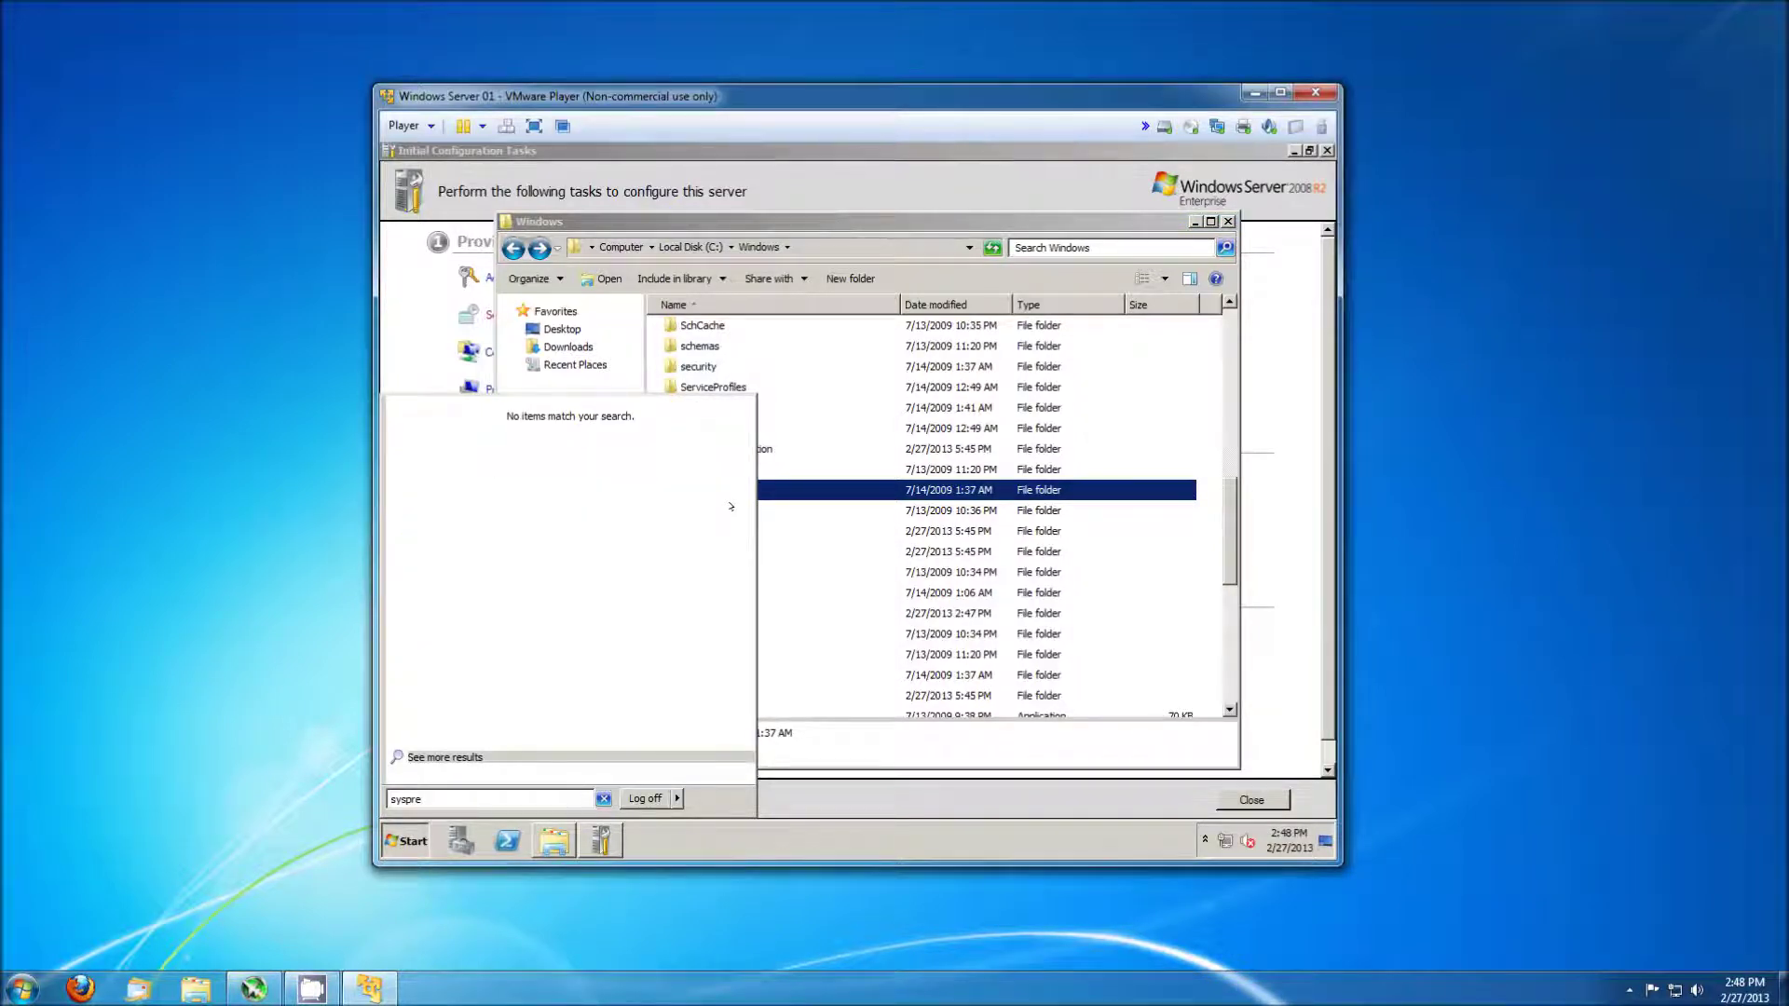
pyautogui.press('Escape')
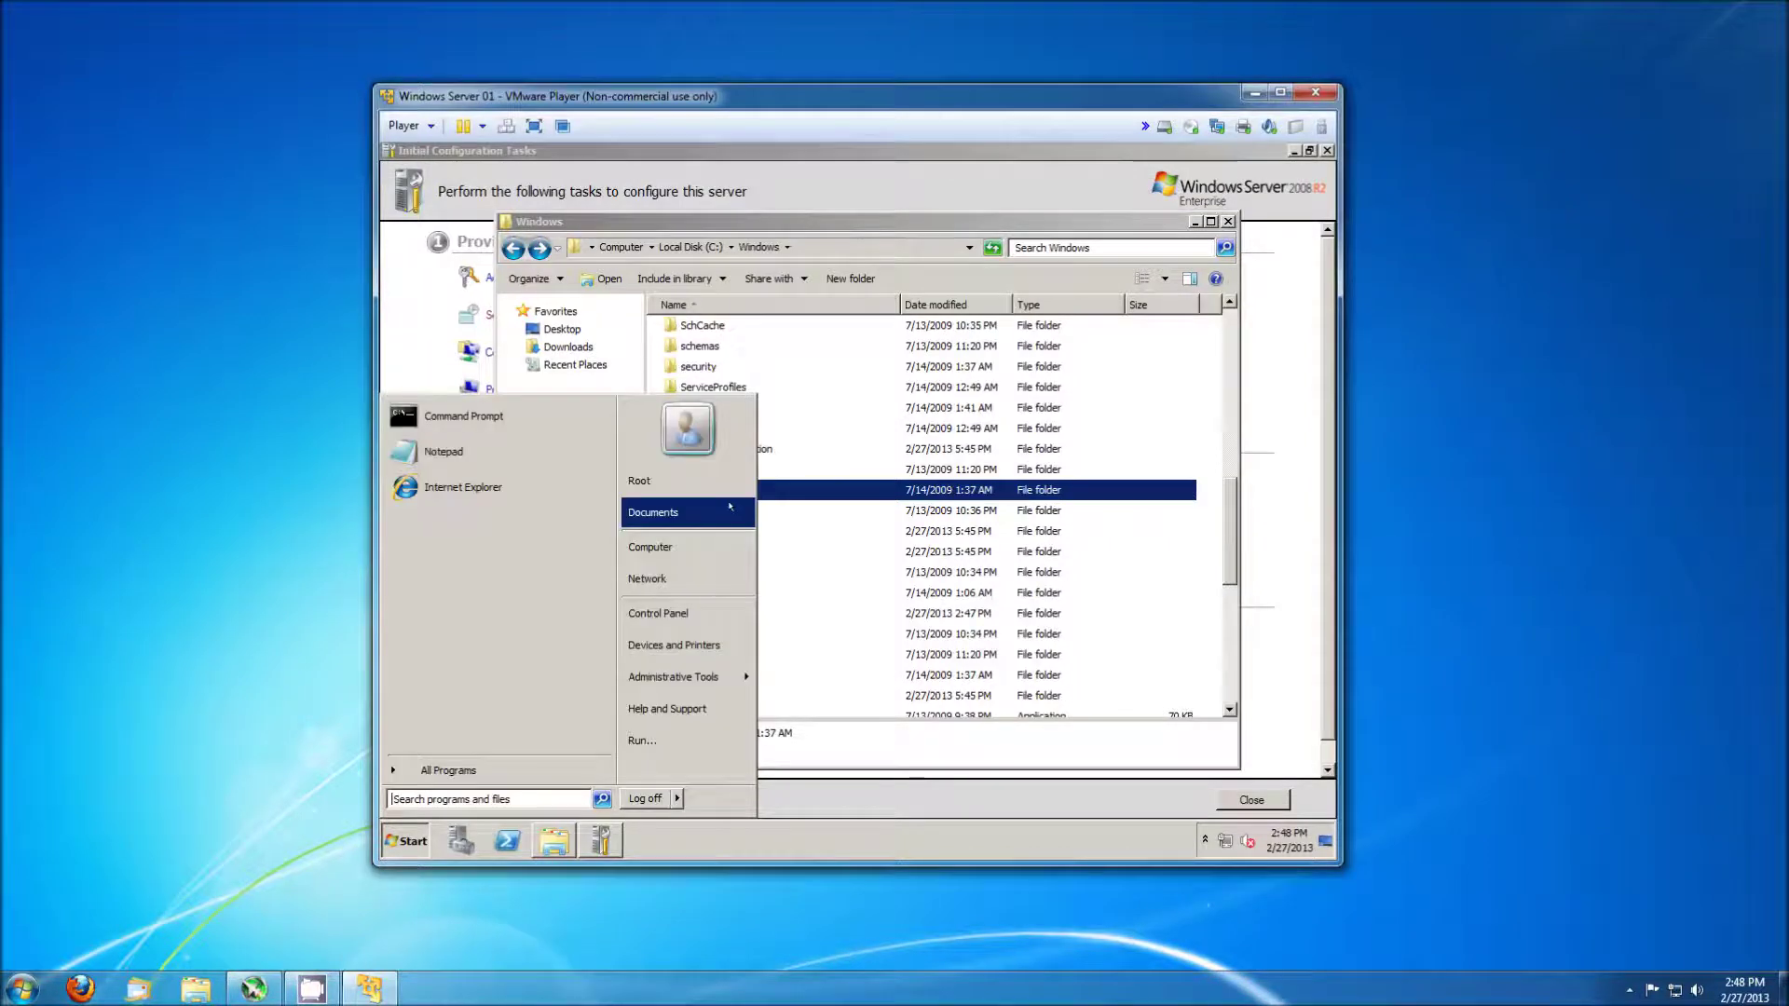
pyautogui.press('Escape')
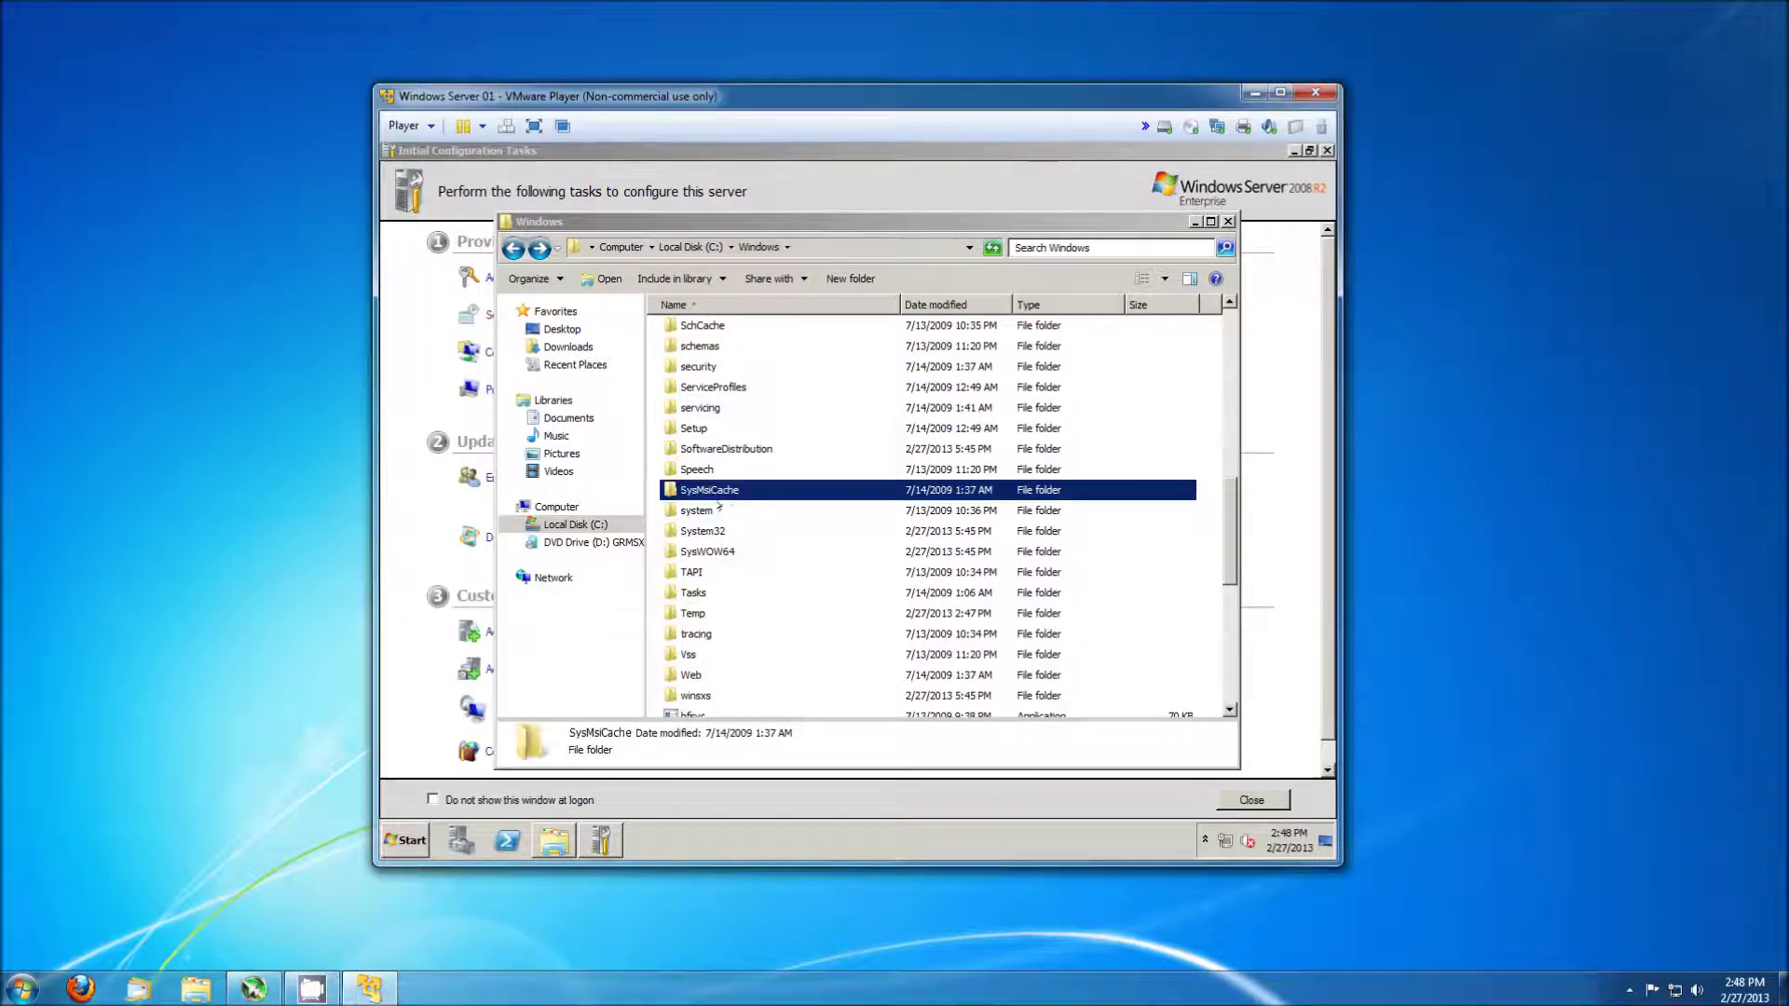
# Open C:\Windows\System32 and jump into its sysprep folder.
pyautogui.doubleClick(697, 511)
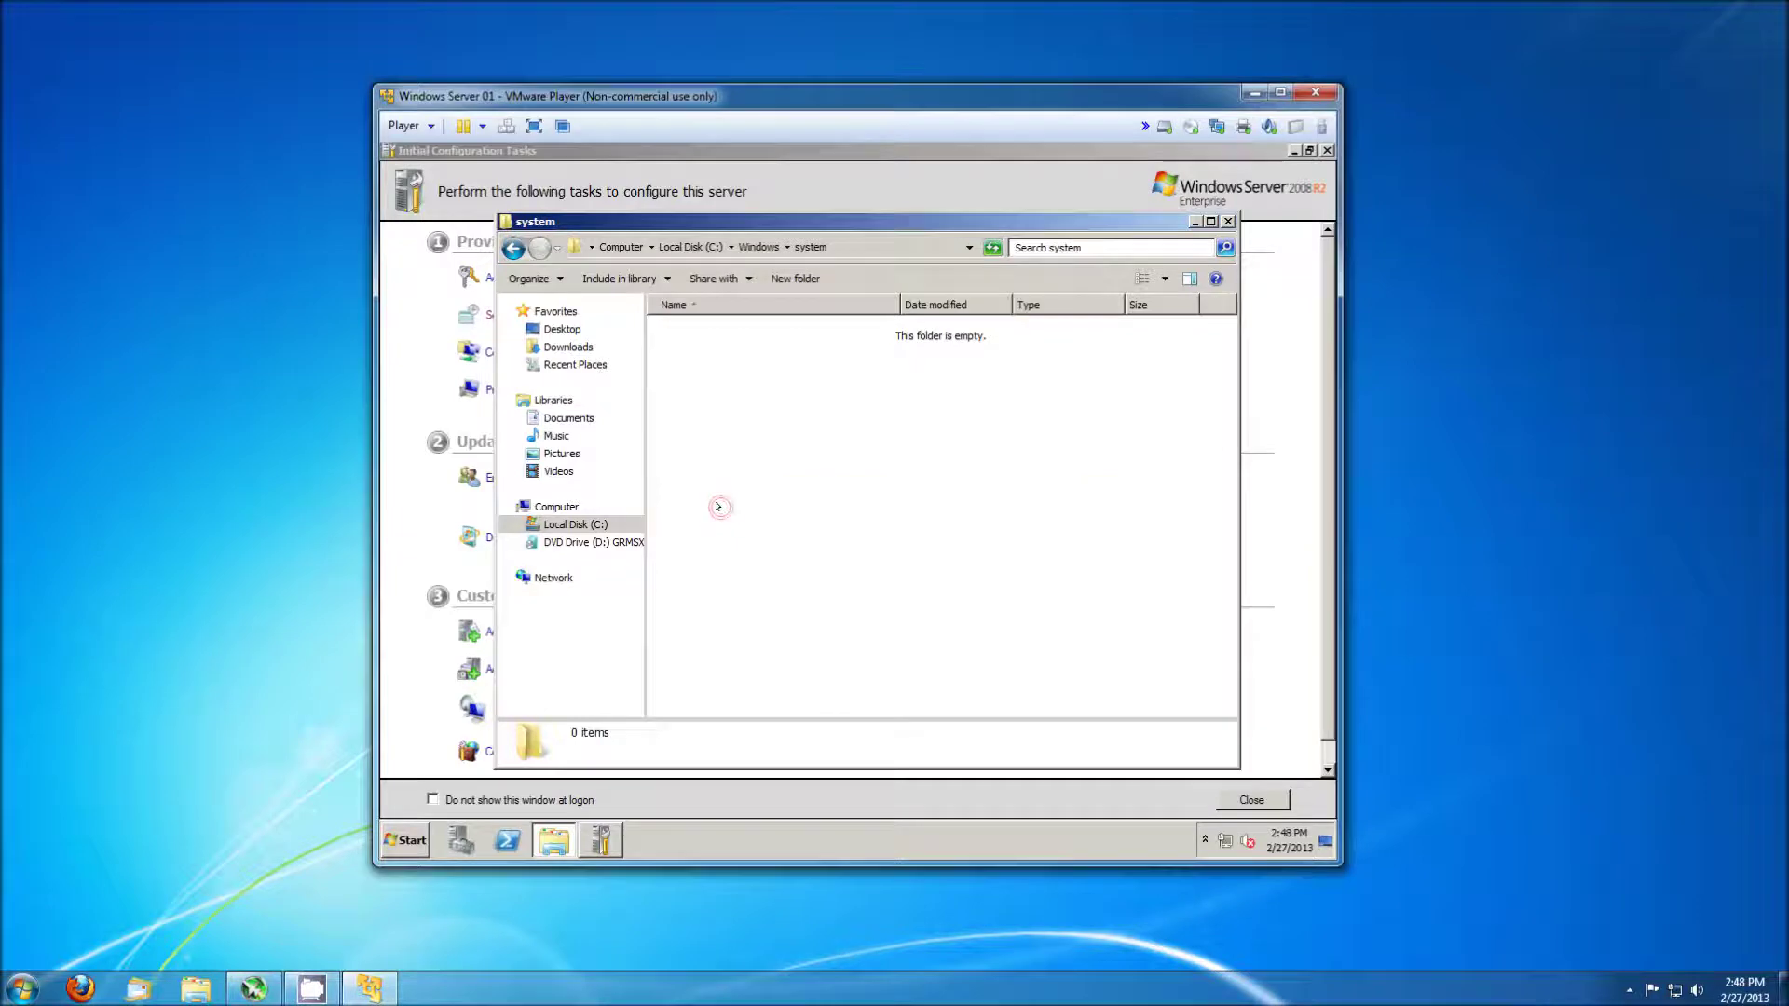
pyautogui.press('BackSpace')
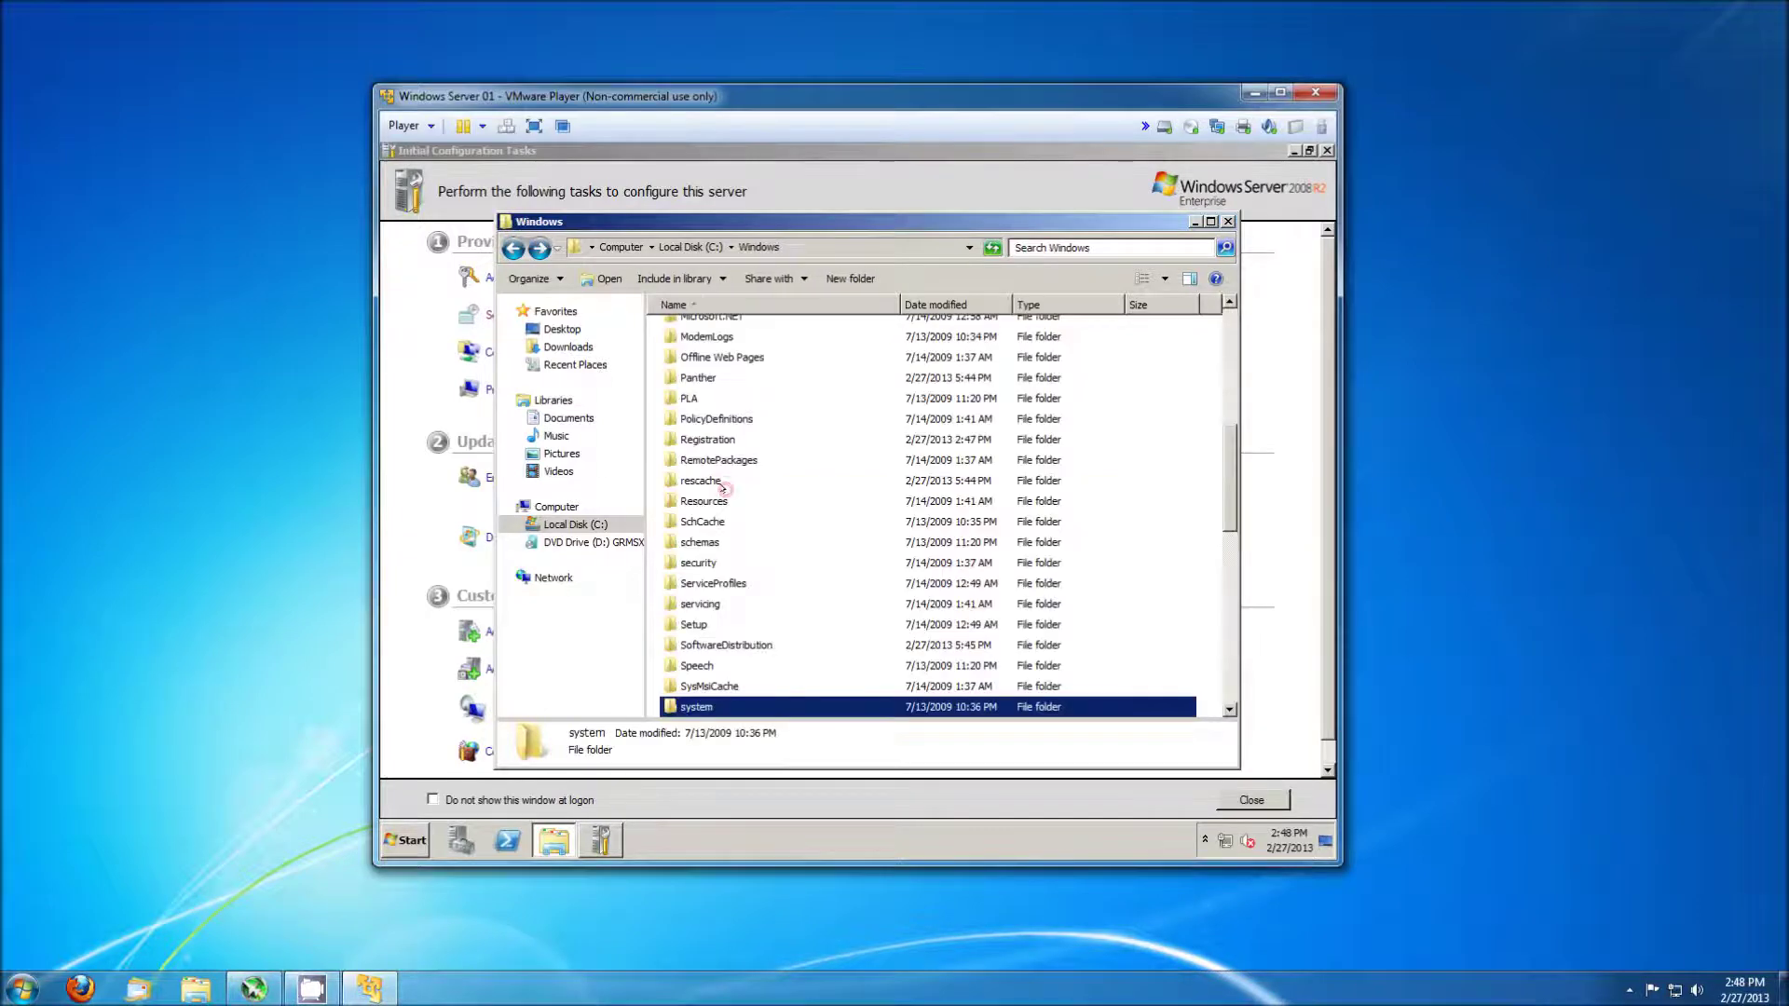
pyautogui.scroll(-3, 722, 491)
pyautogui.doubleClick(723, 541)
pyautogui.click(723, 542)
pyautogui.write('sysprep')
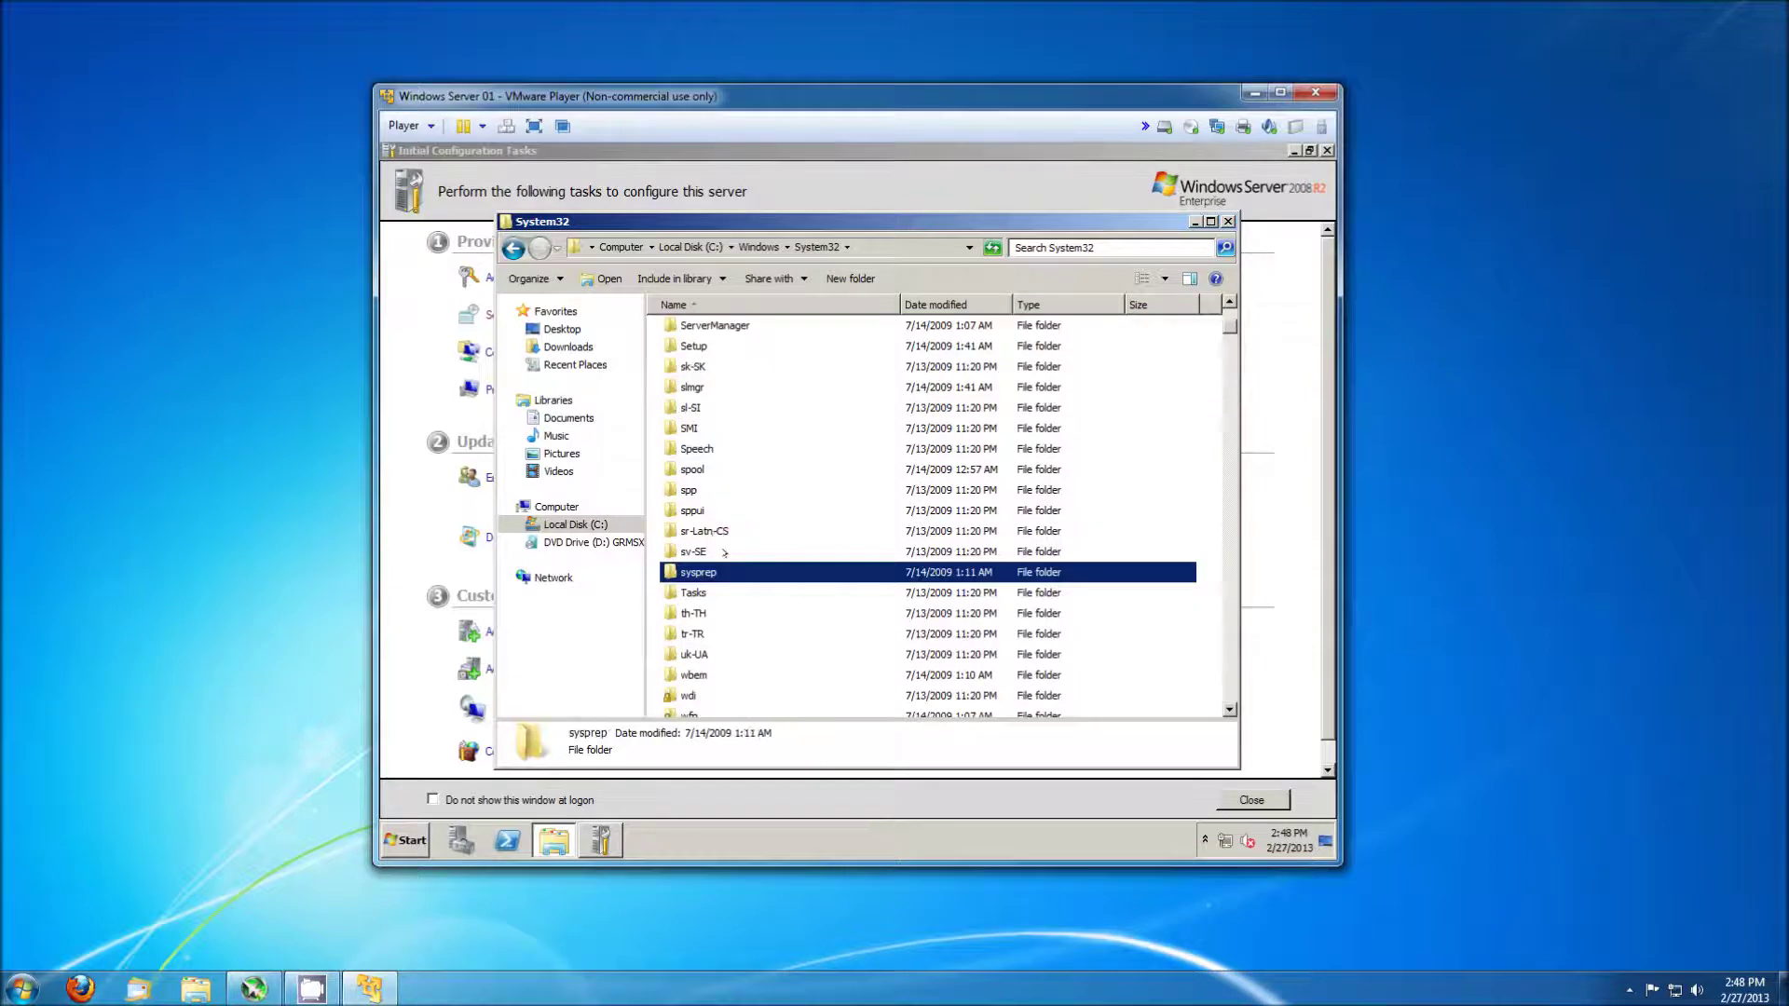
pyautogui.press('Return')
# Run sysprep.exe with OOBE, Generalize ticked and Shutdown as the shutdown option.
pyautogui.write('s')
pyautogui.press('Return')
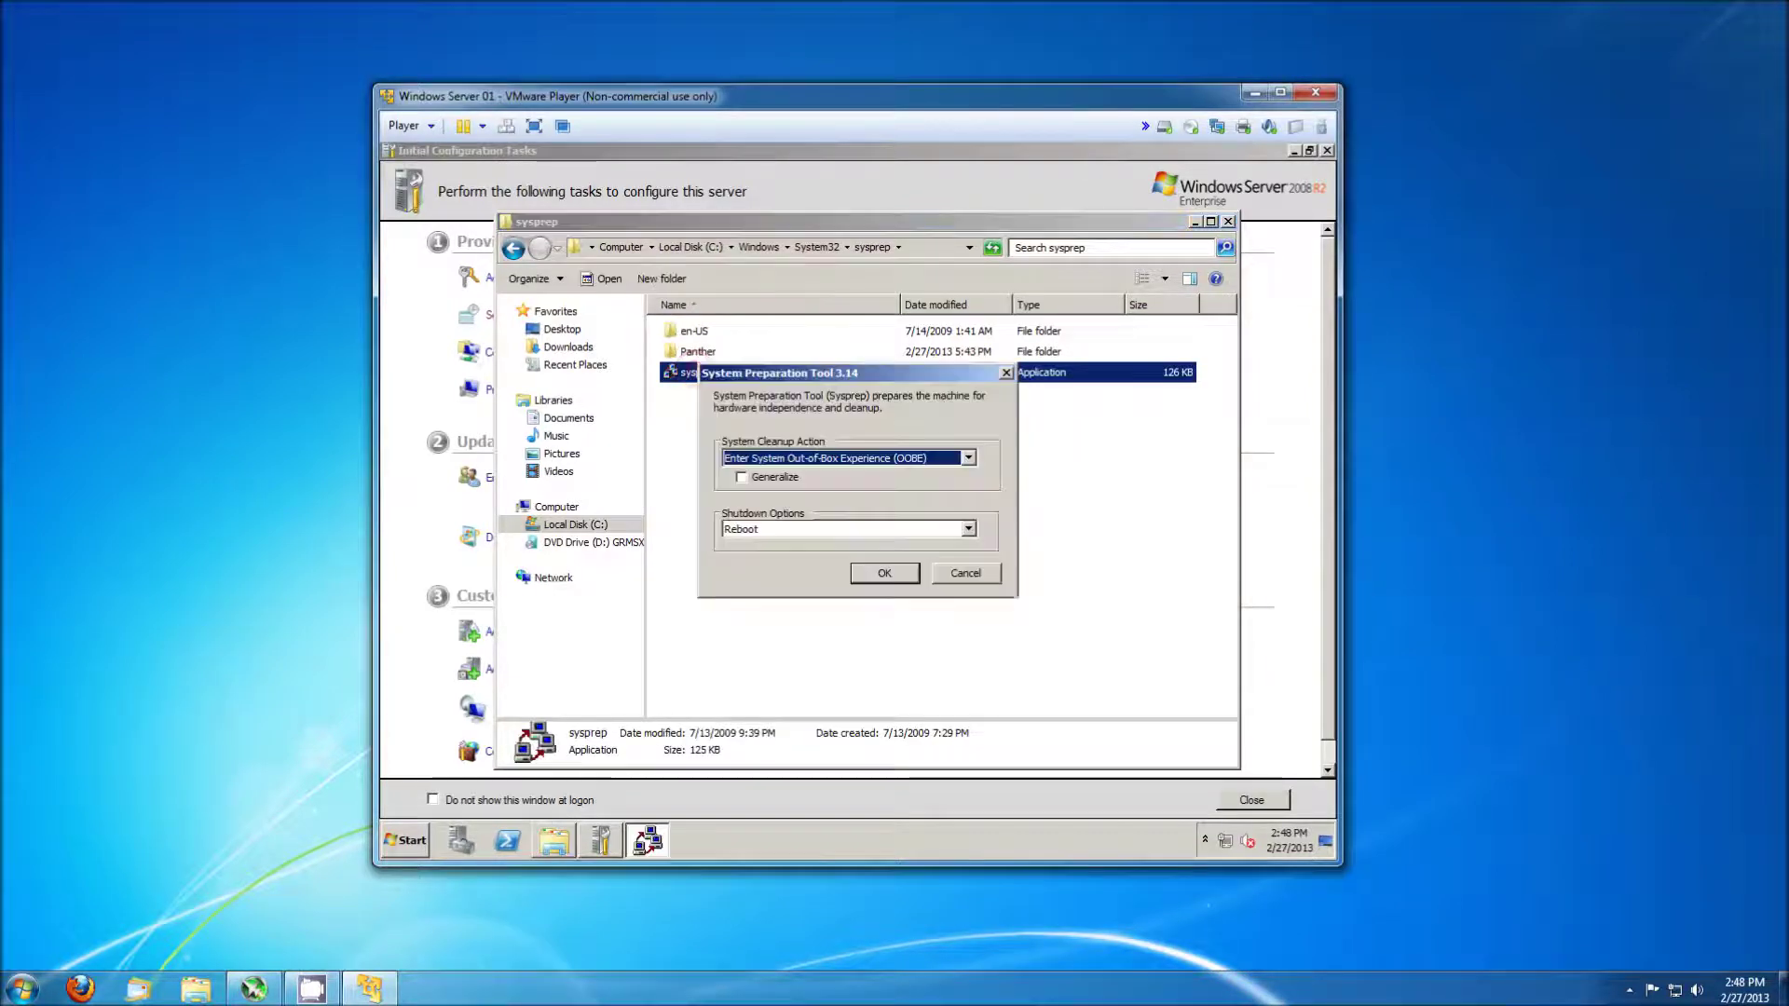
pyautogui.click(774, 478)
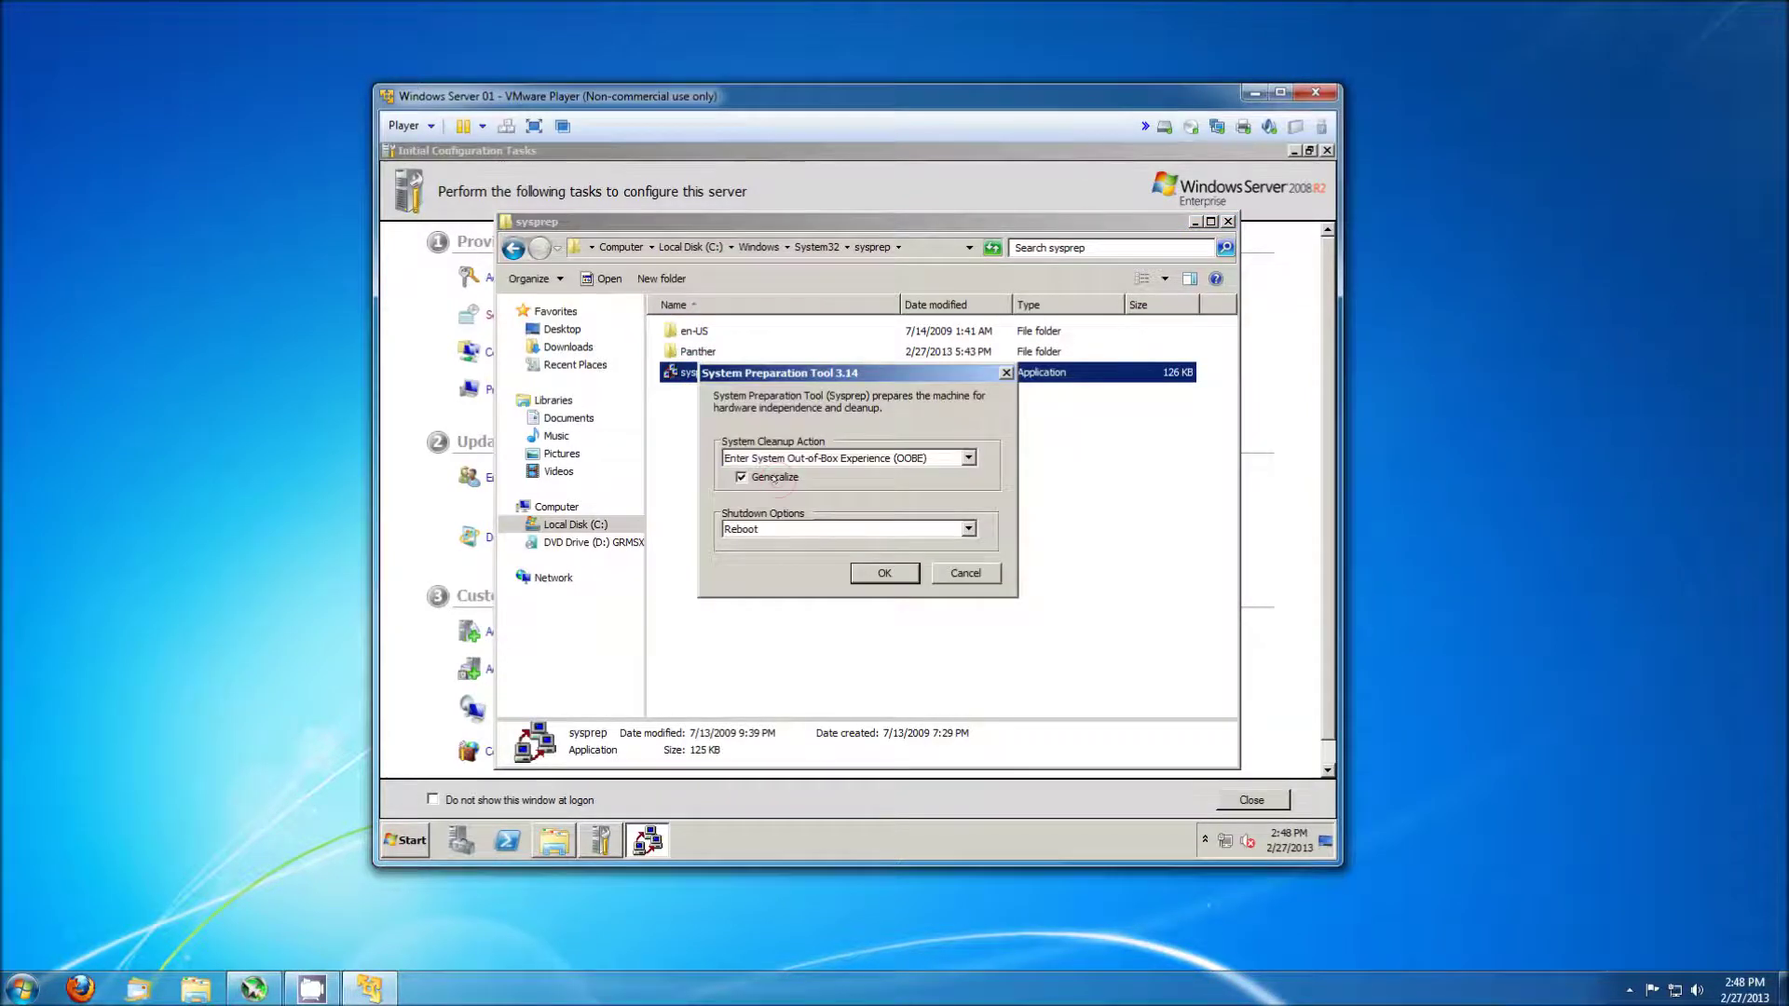
pyautogui.click(968, 529)
pyautogui.click(895, 570)
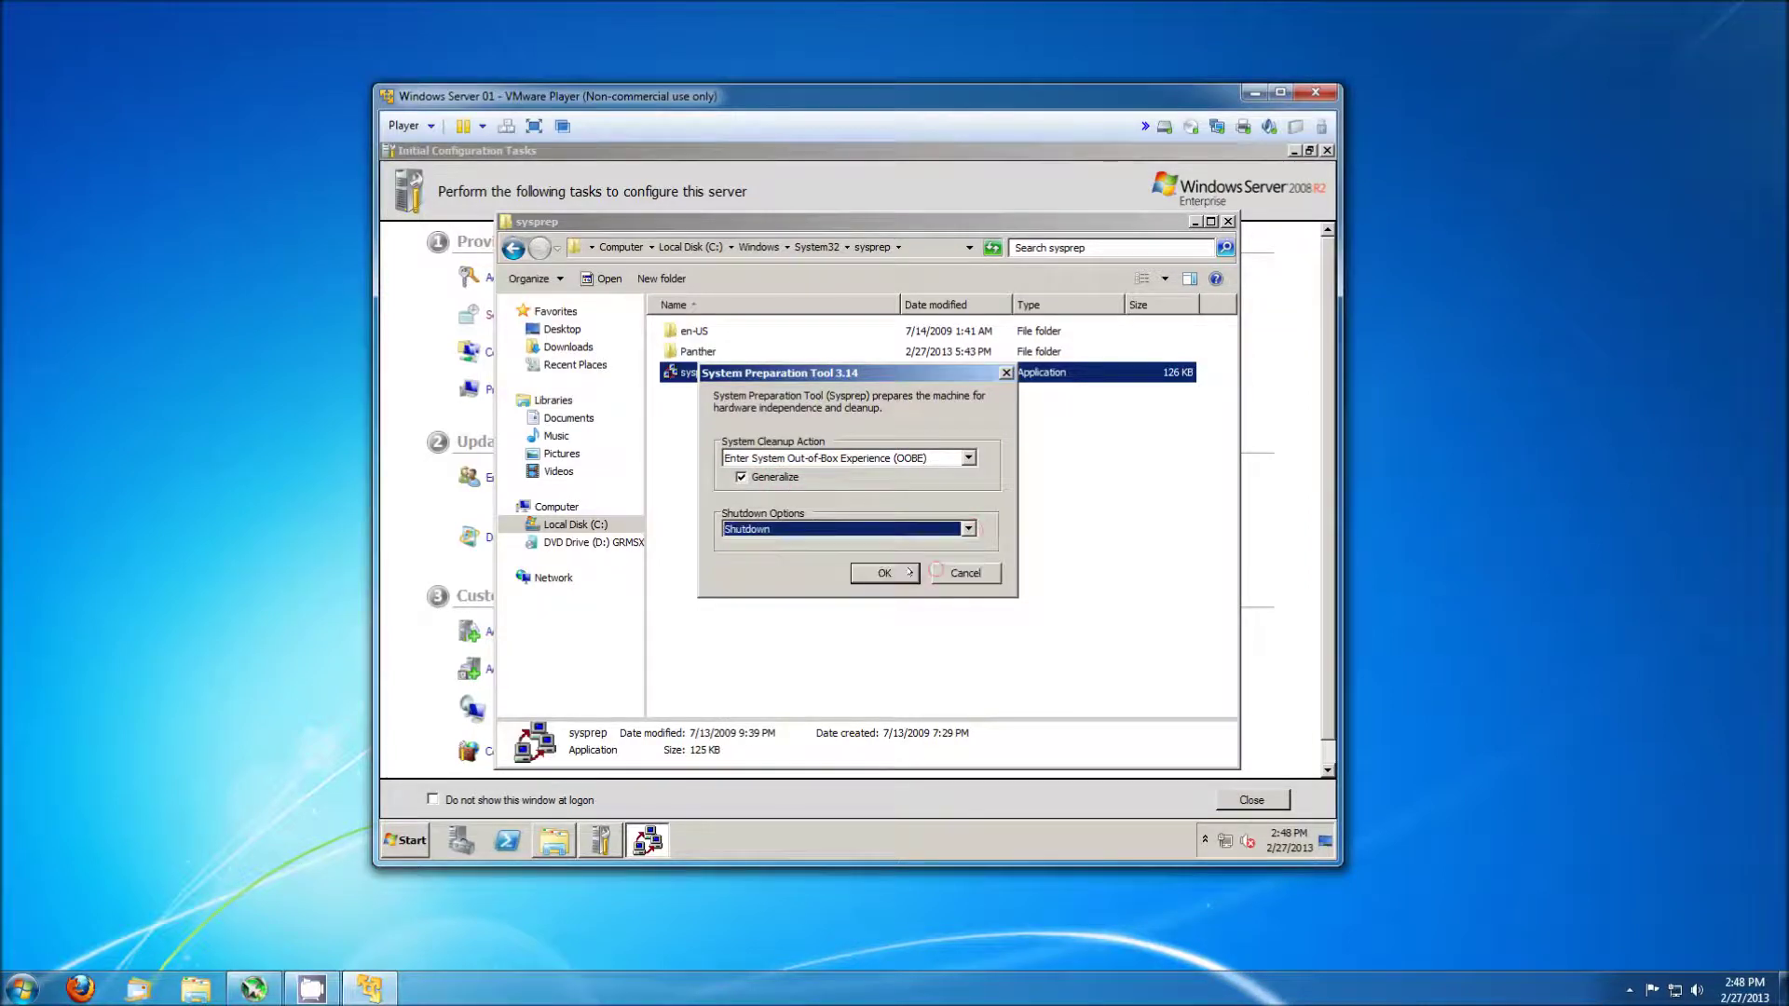
pyautogui.click(885, 574)
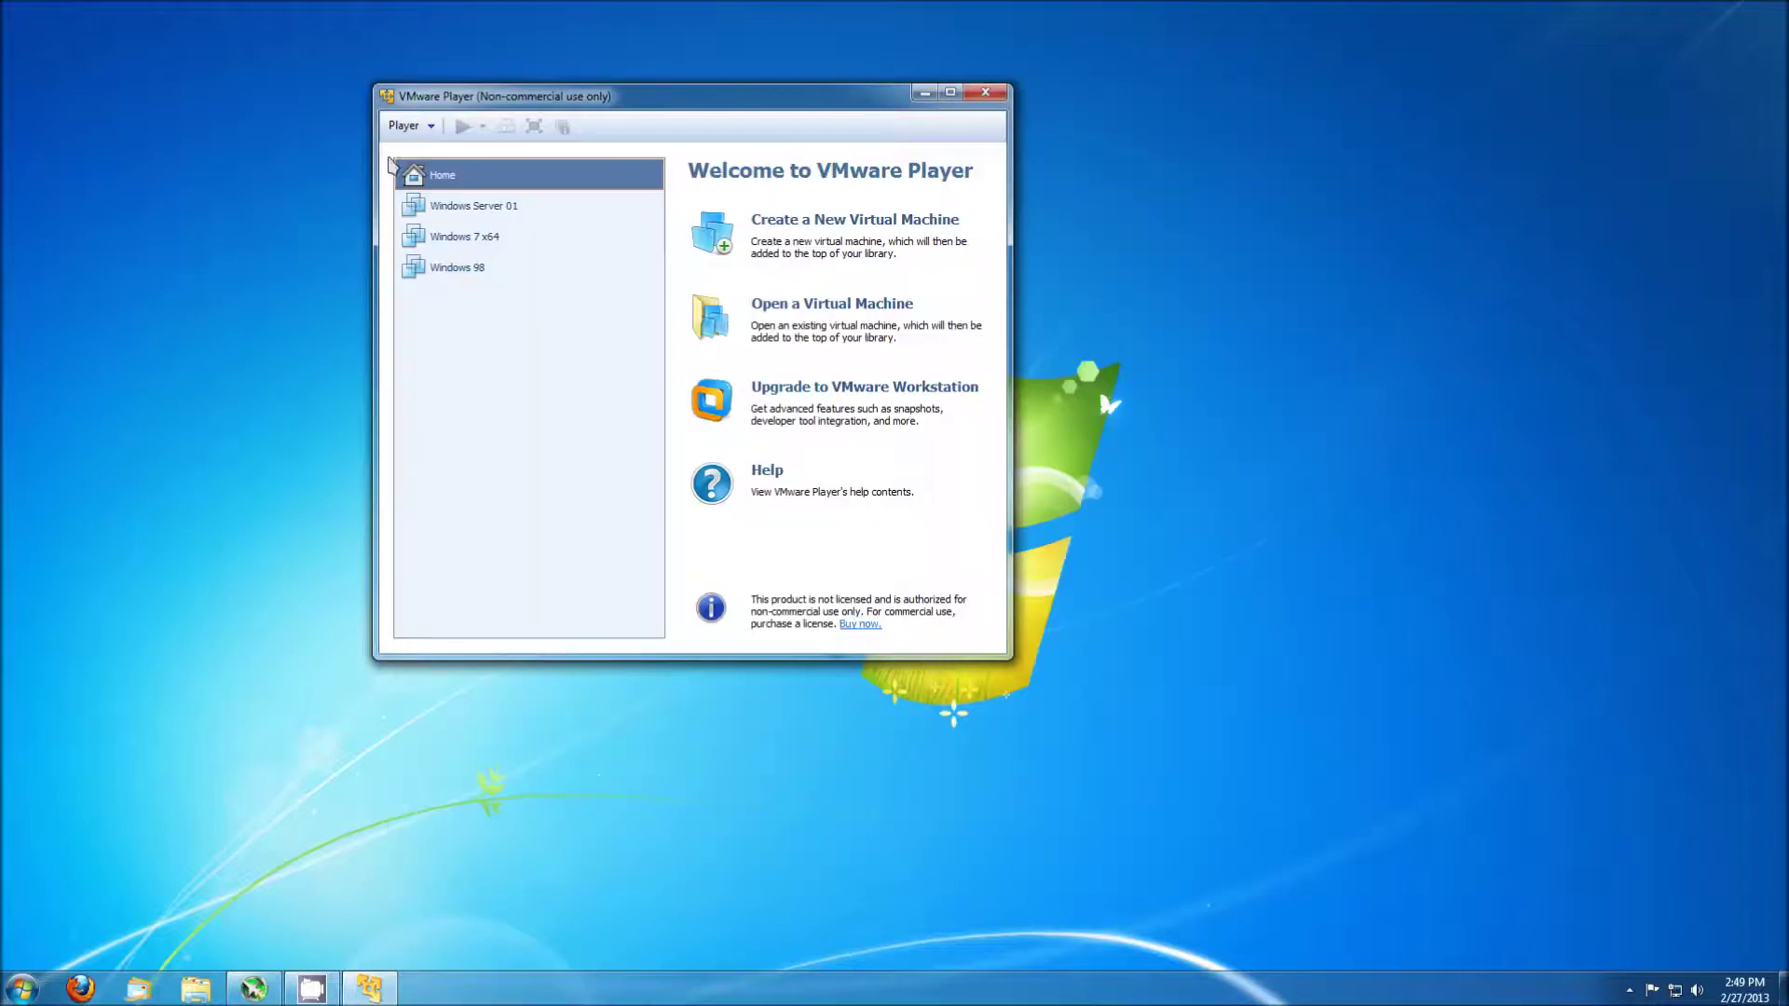
# Copy all the files in Documents\Virtual Machines\Windows Server 01.
pyautogui.click(191, 991)
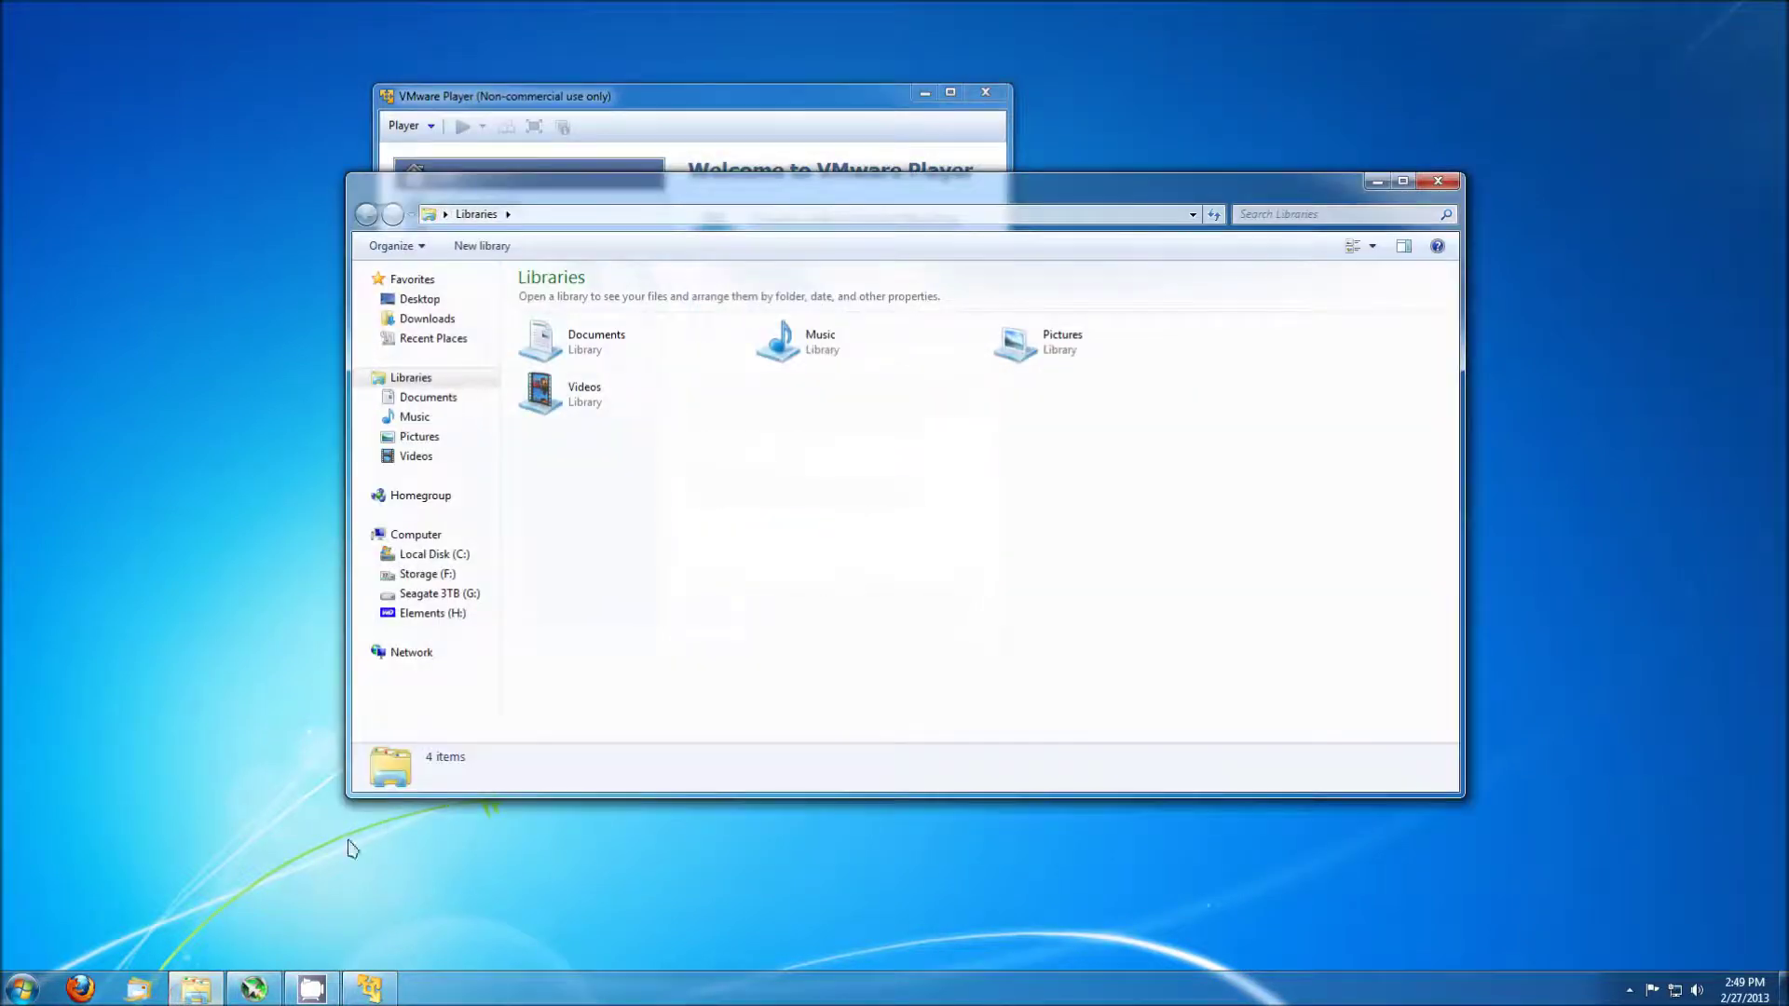
pyautogui.click(420, 398)
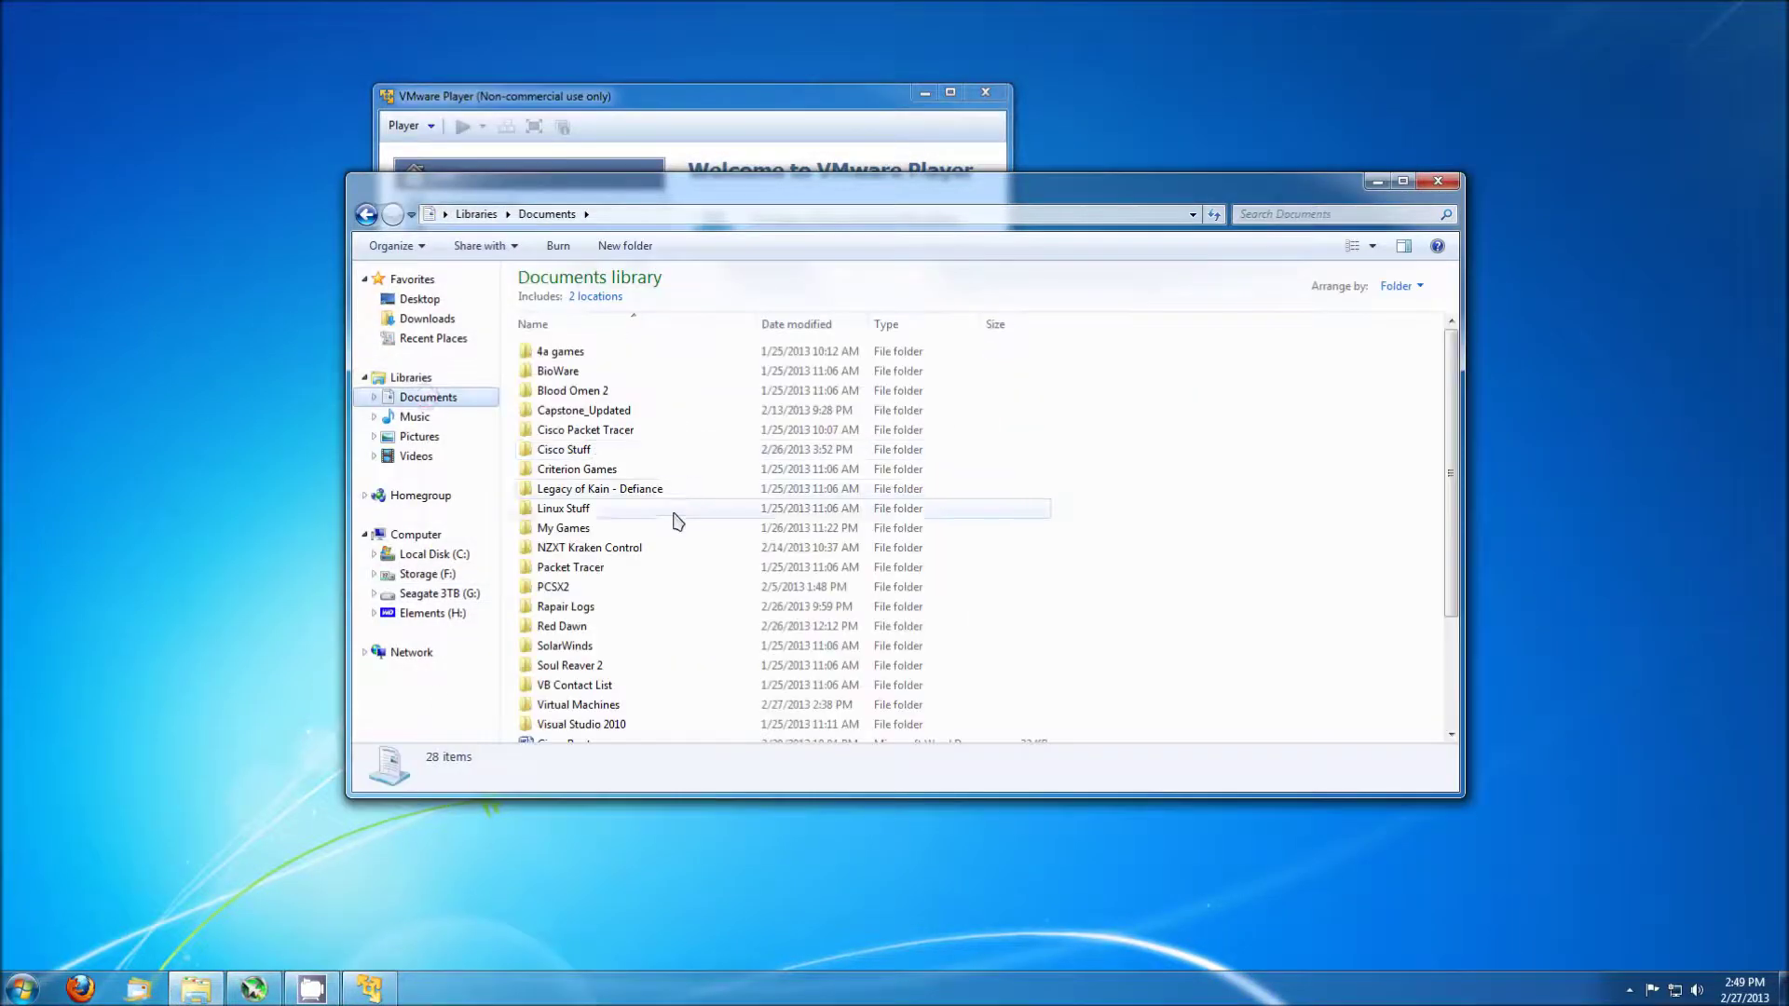
pyautogui.doubleClick(596, 704)
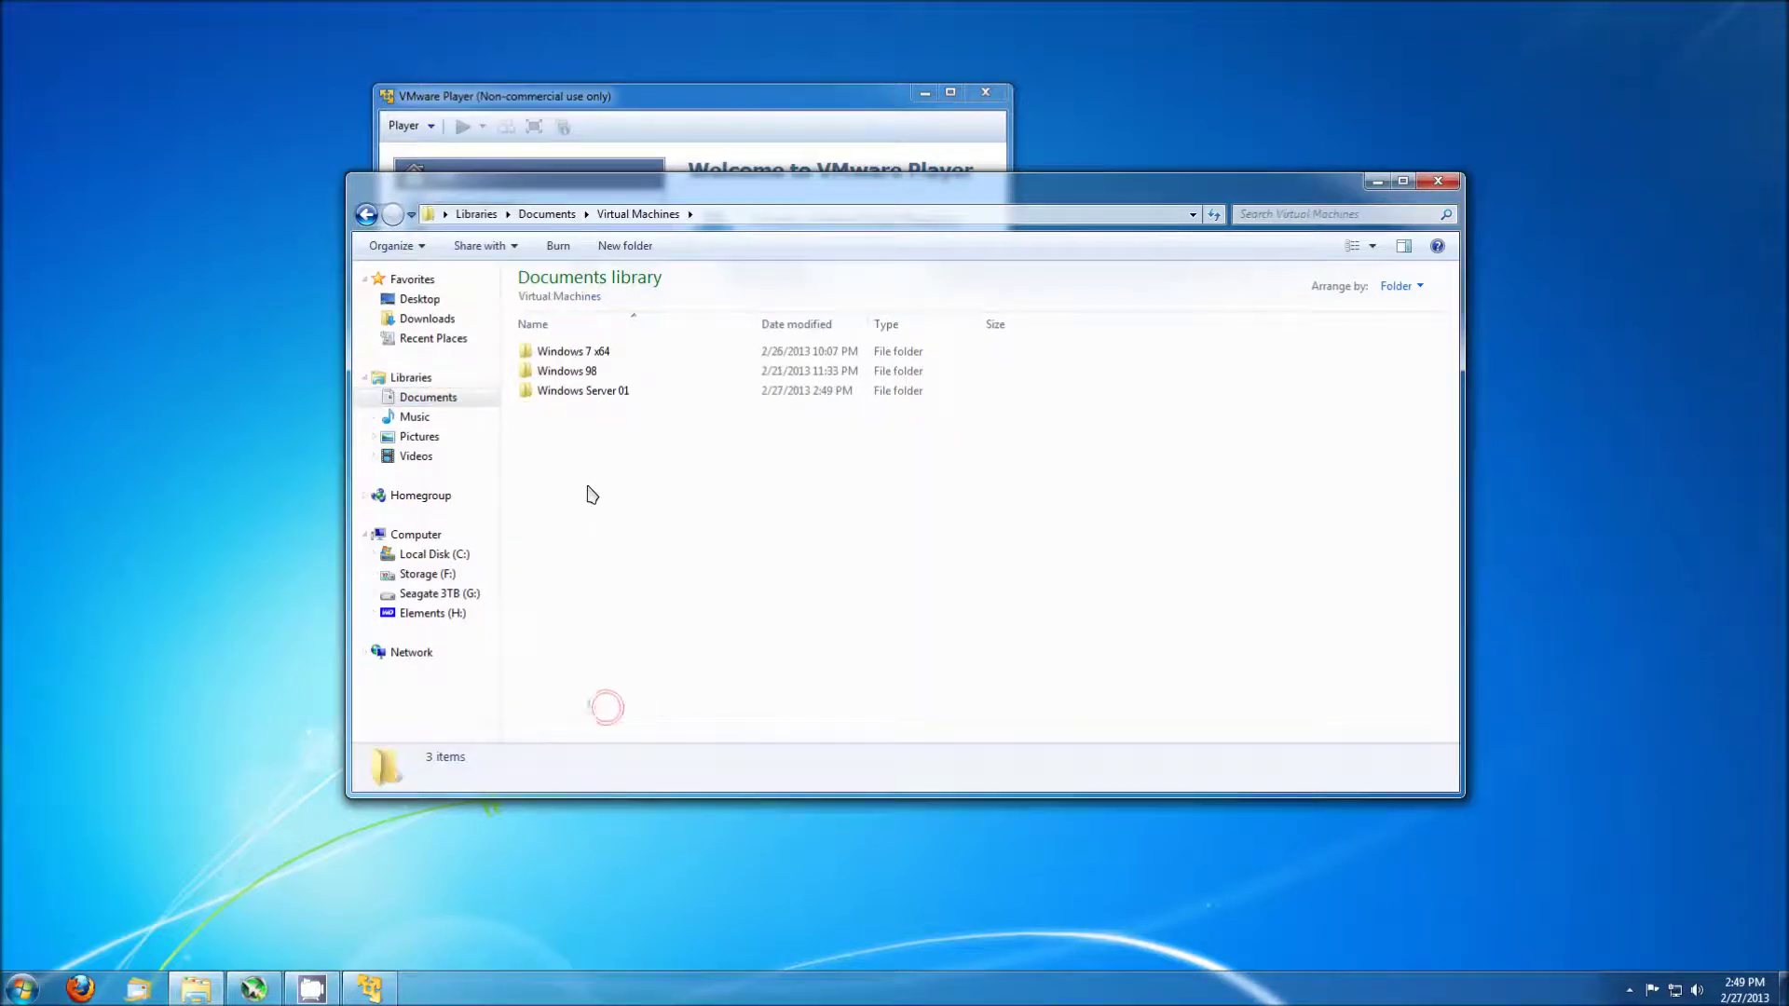
pyautogui.doubleClick(580, 391)
pyautogui.moveTo(660, 599); pyautogui.dragTo(553, 352)
pyautogui.rightClick(553, 353)
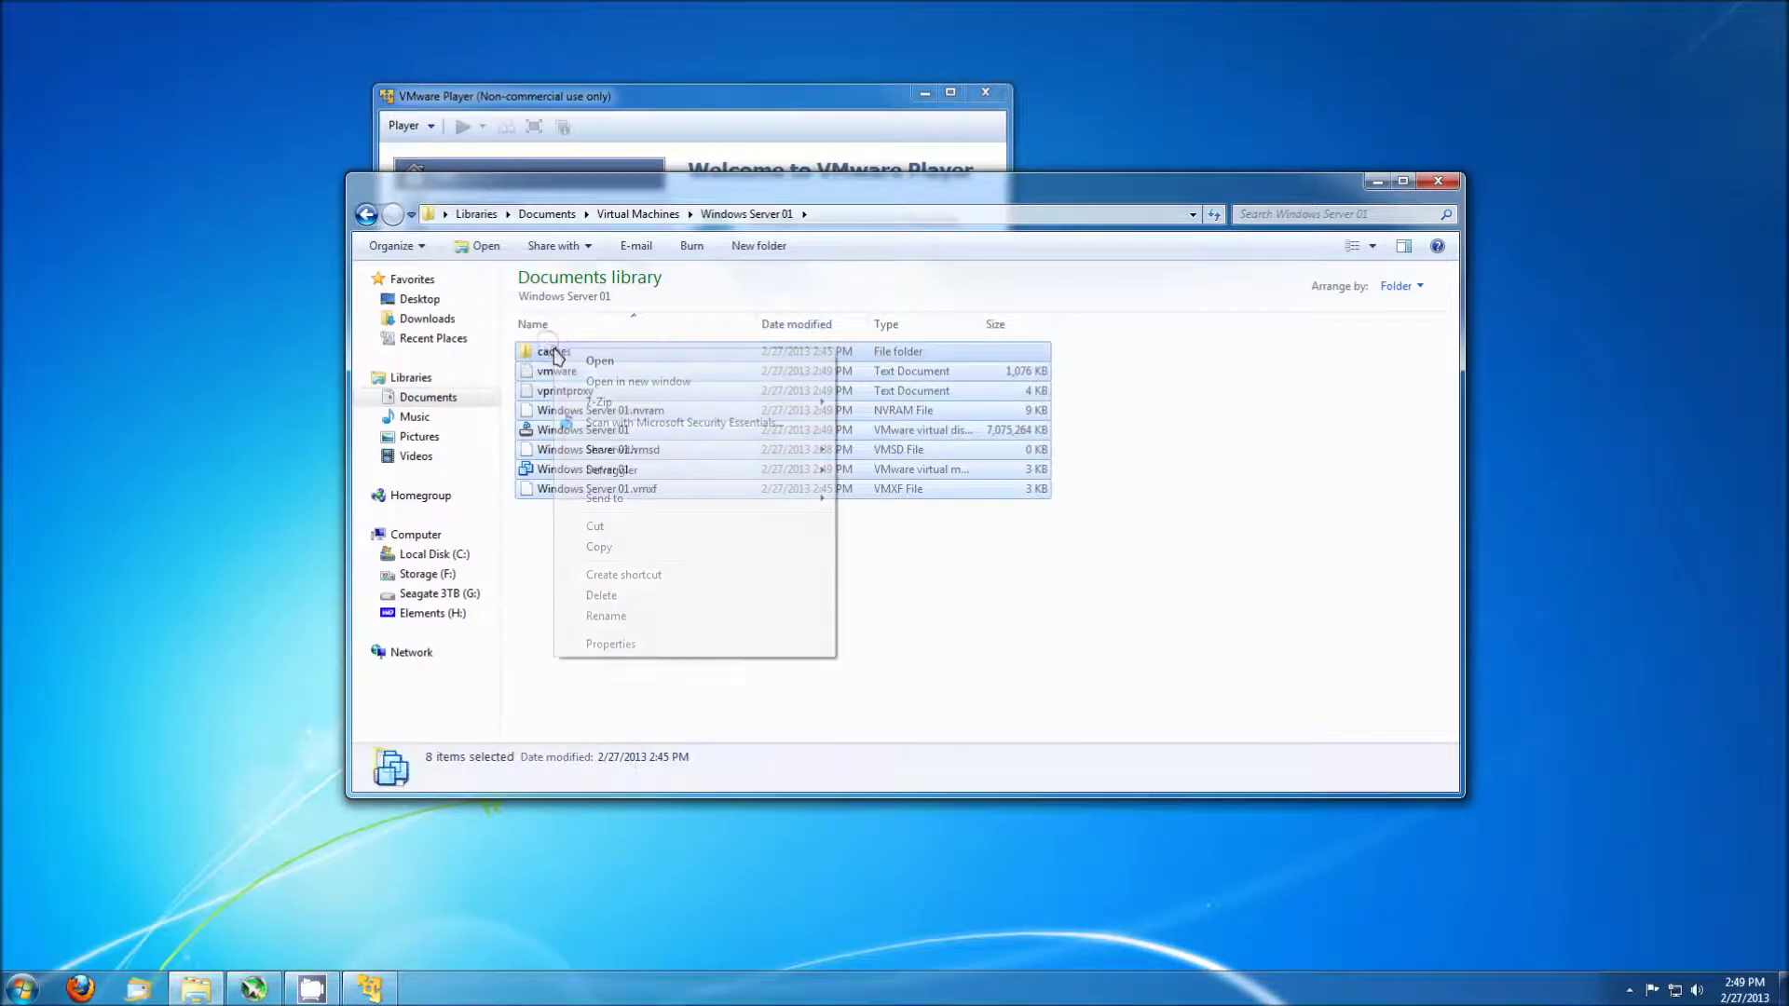
pyautogui.click(622, 548)
# Create a 'Windows Server 02' folder in Virtual Machines, paste the files there, and close Explorer.
pyautogui.press('BackSpace')
pyautogui.rightClick(586, 479)
pyautogui.moveTo(689, 691)
pyautogui.click(776, 686)
pyautogui.write('Windows')
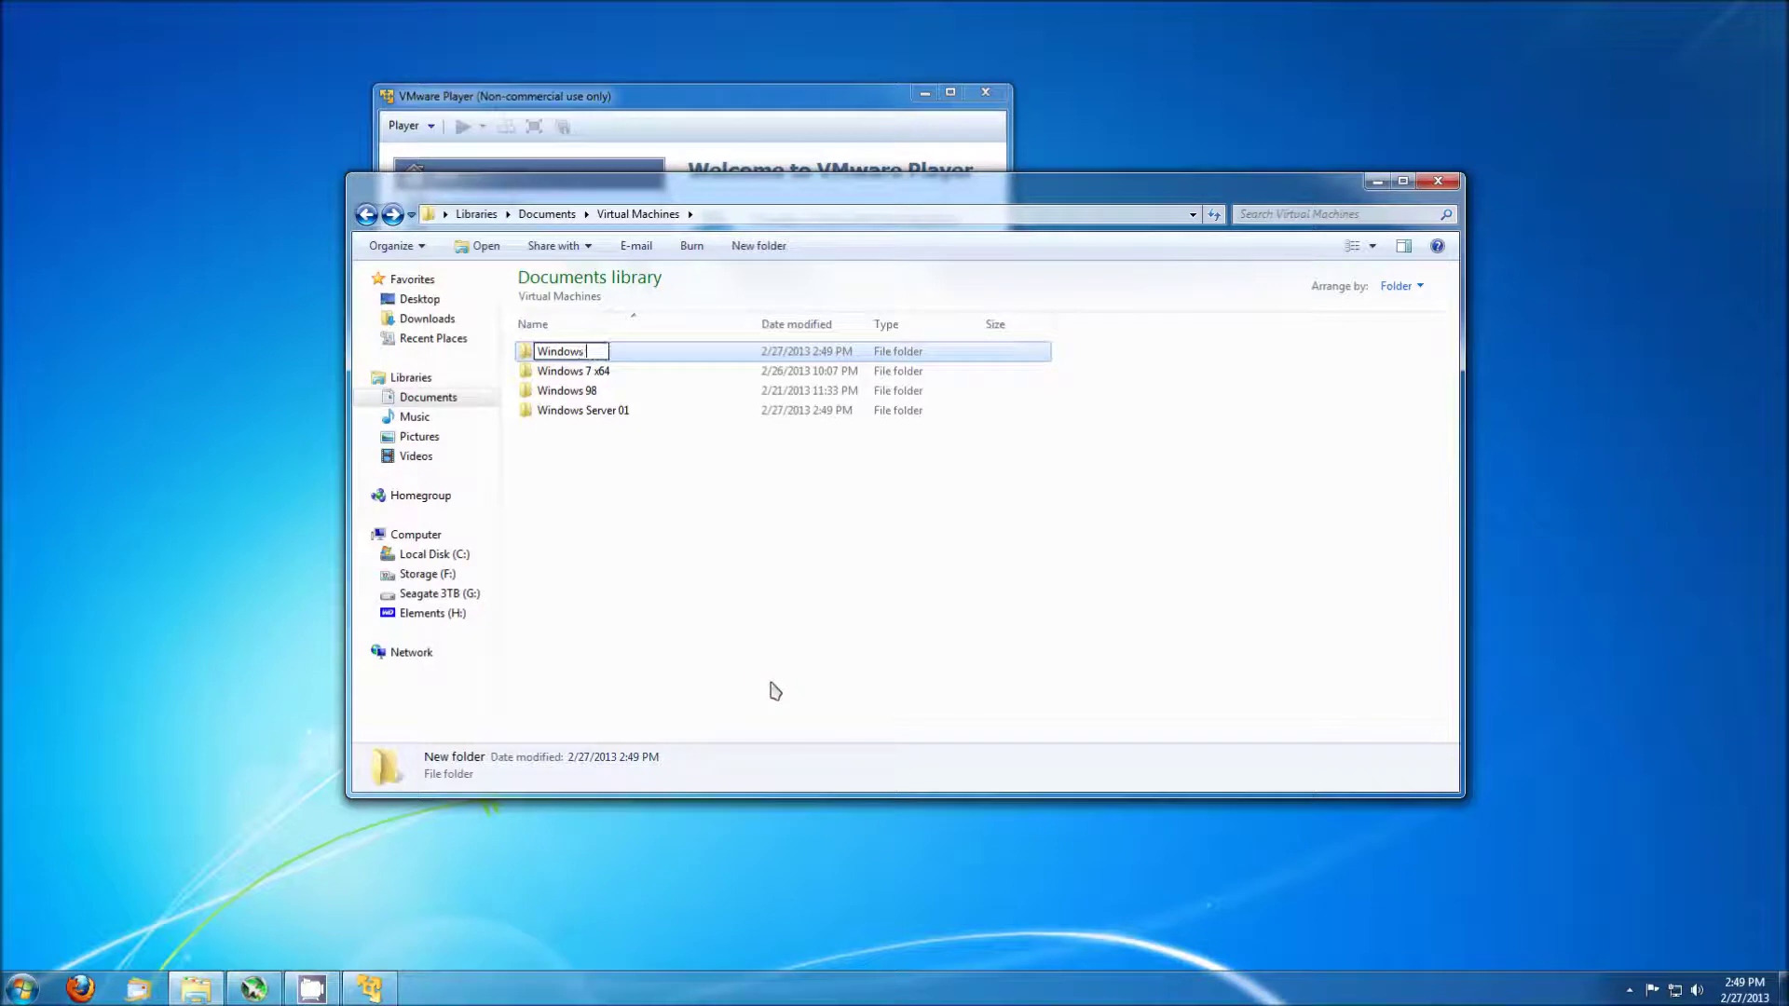
pyautogui.write(' Server 02')
pyautogui.press('Return')
pyautogui.press('Return')
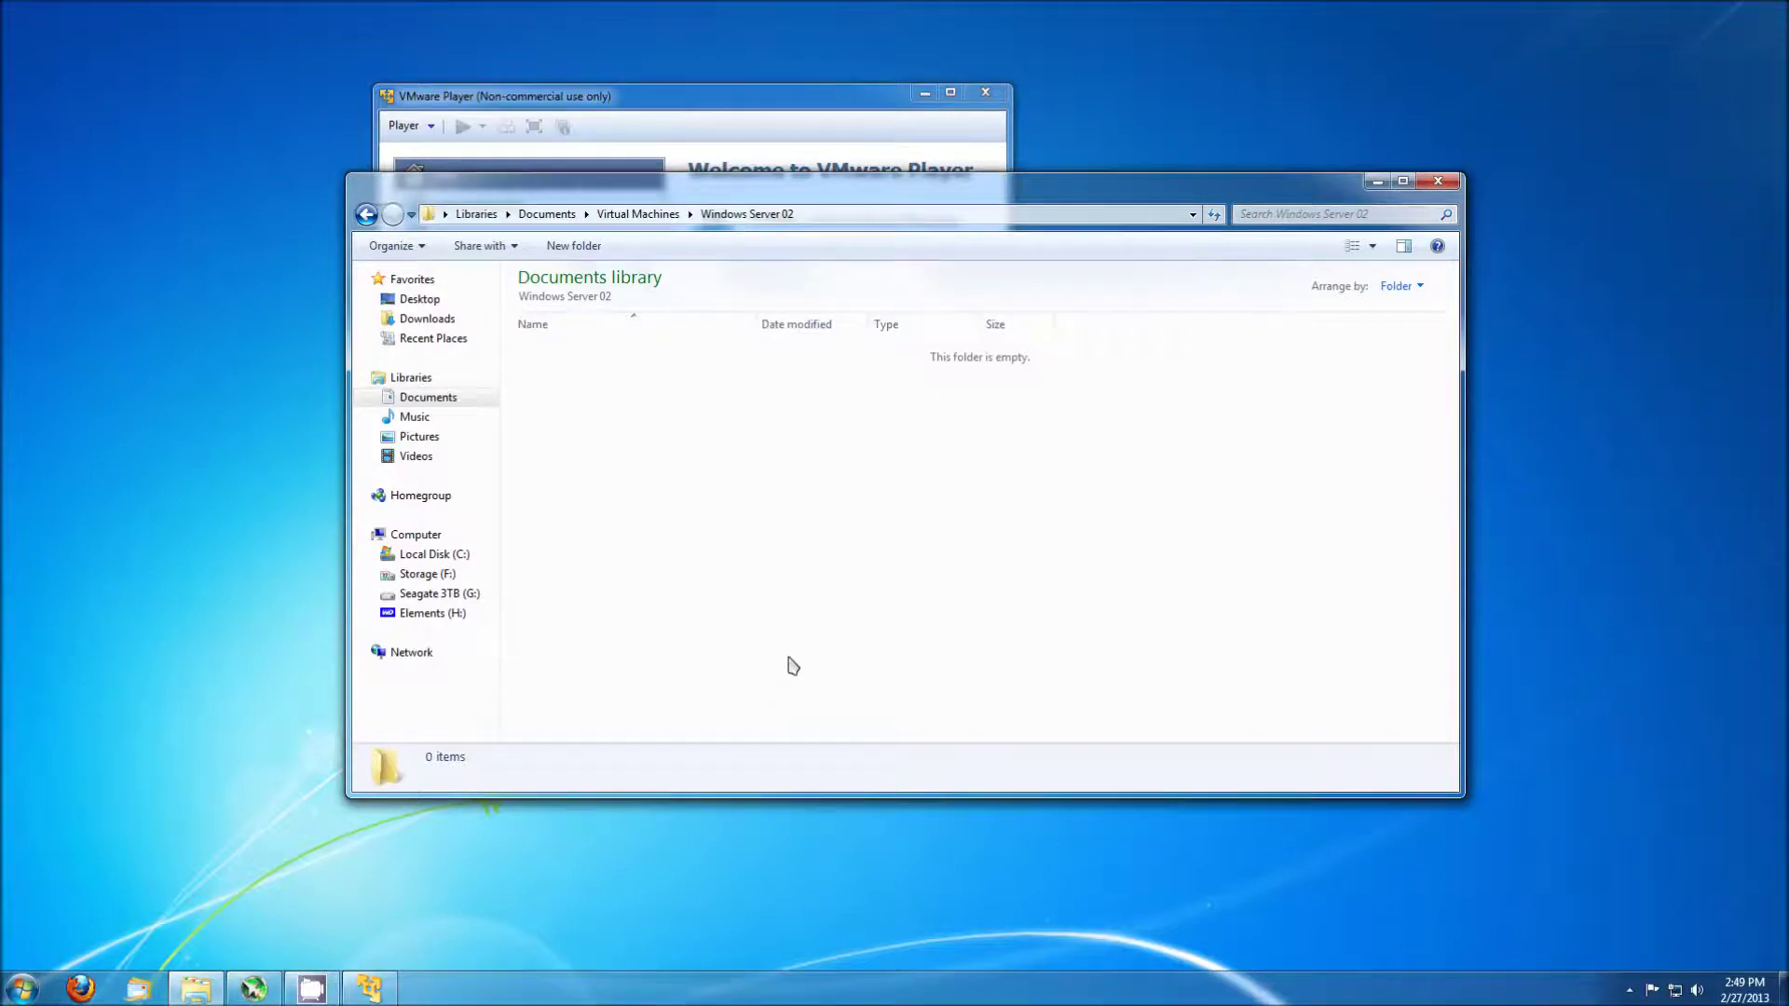
pyautogui.hotkey('ctrl', 'v')
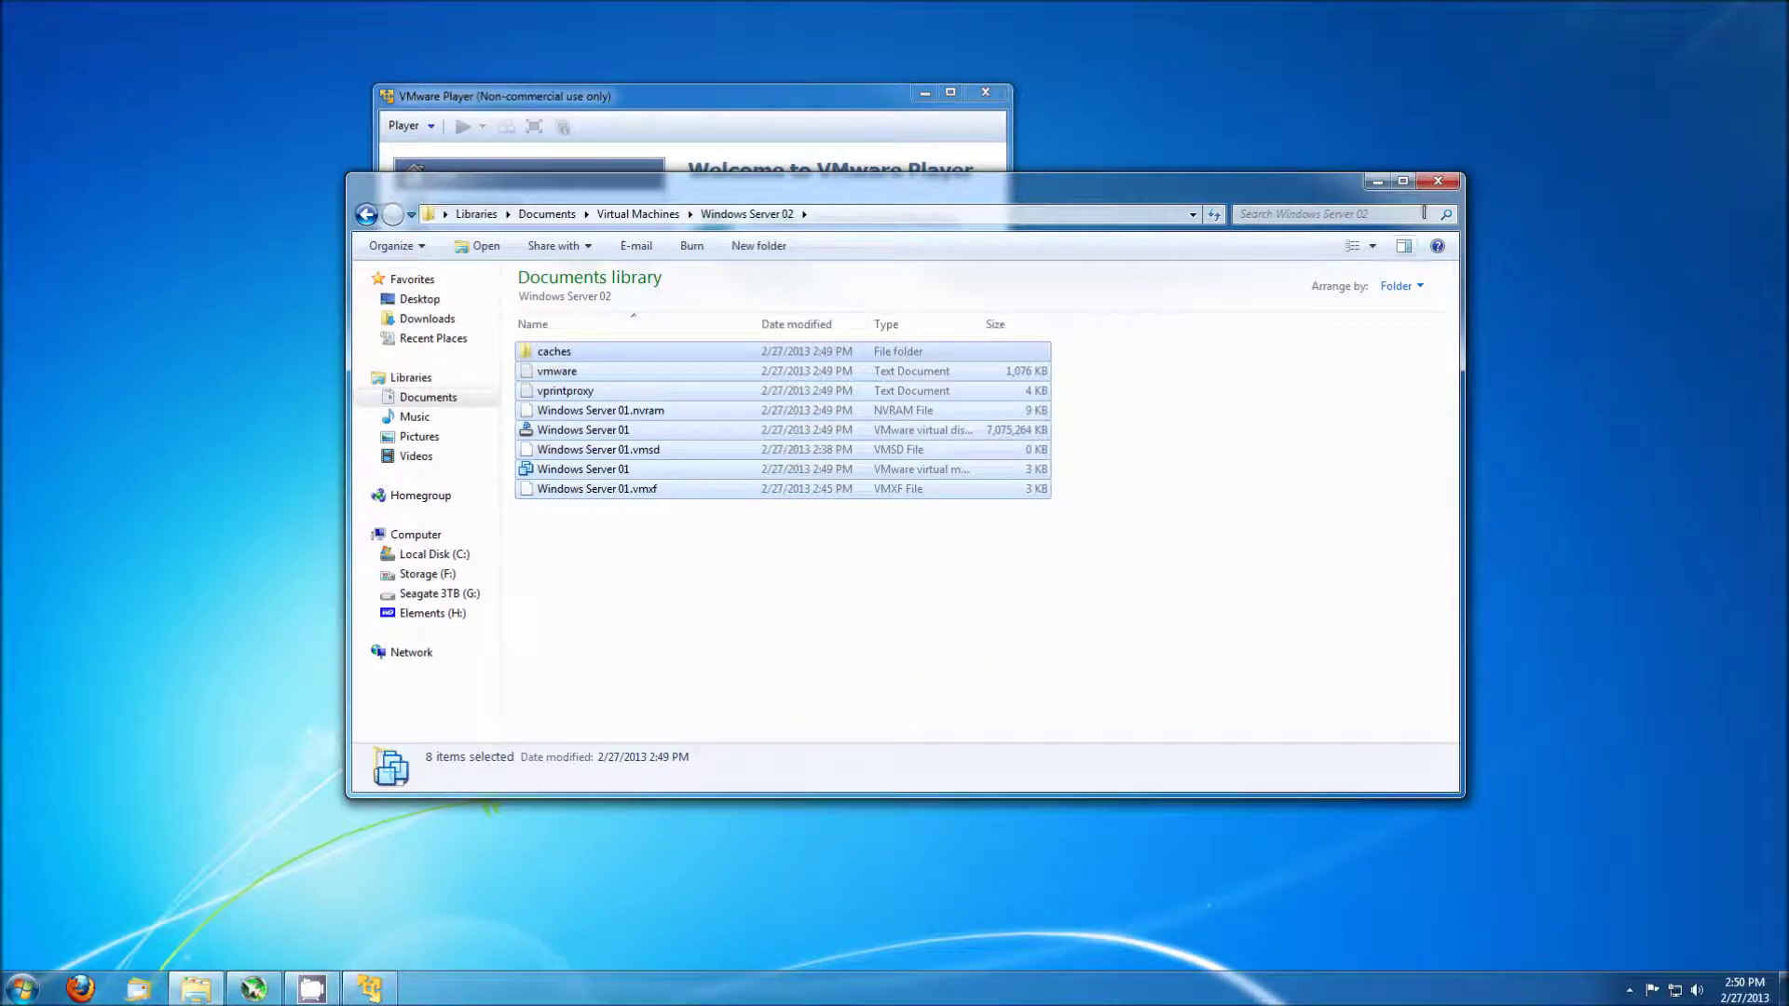
pyautogui.click(1440, 181)
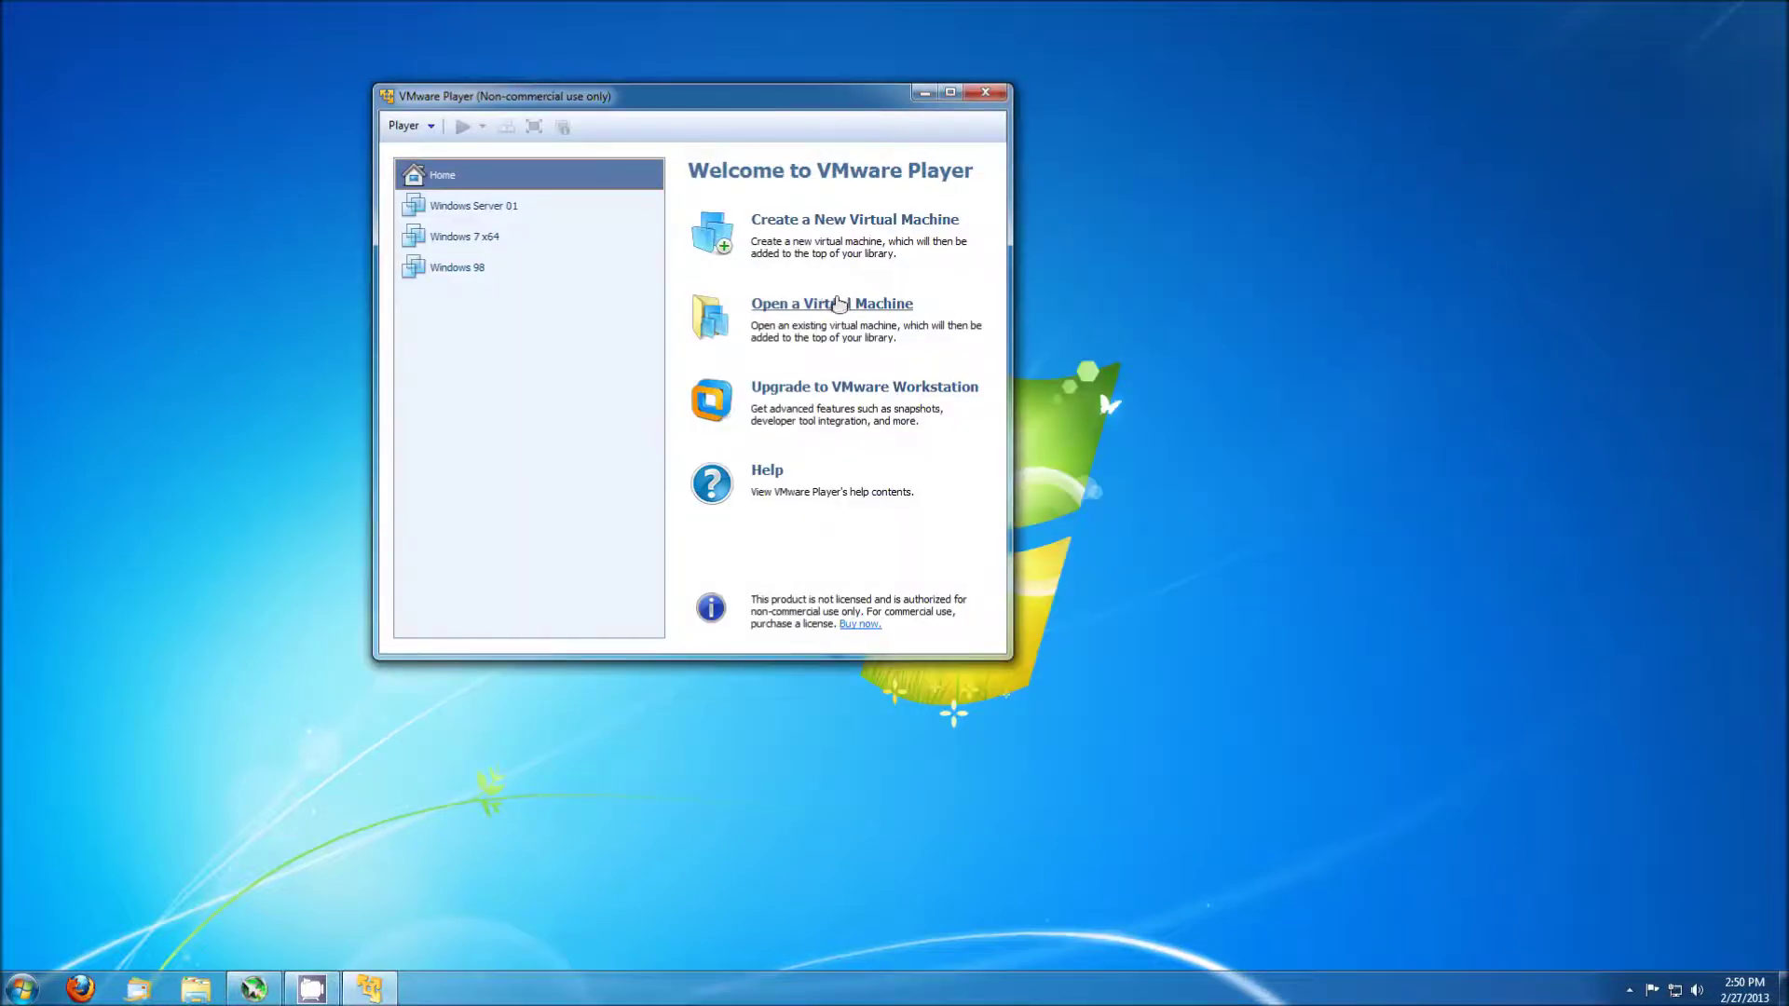
# Open the copied .vmx from Documents\Virtual Machines\Windows Server 02 in VMware Player.
pyautogui.click(839, 300)
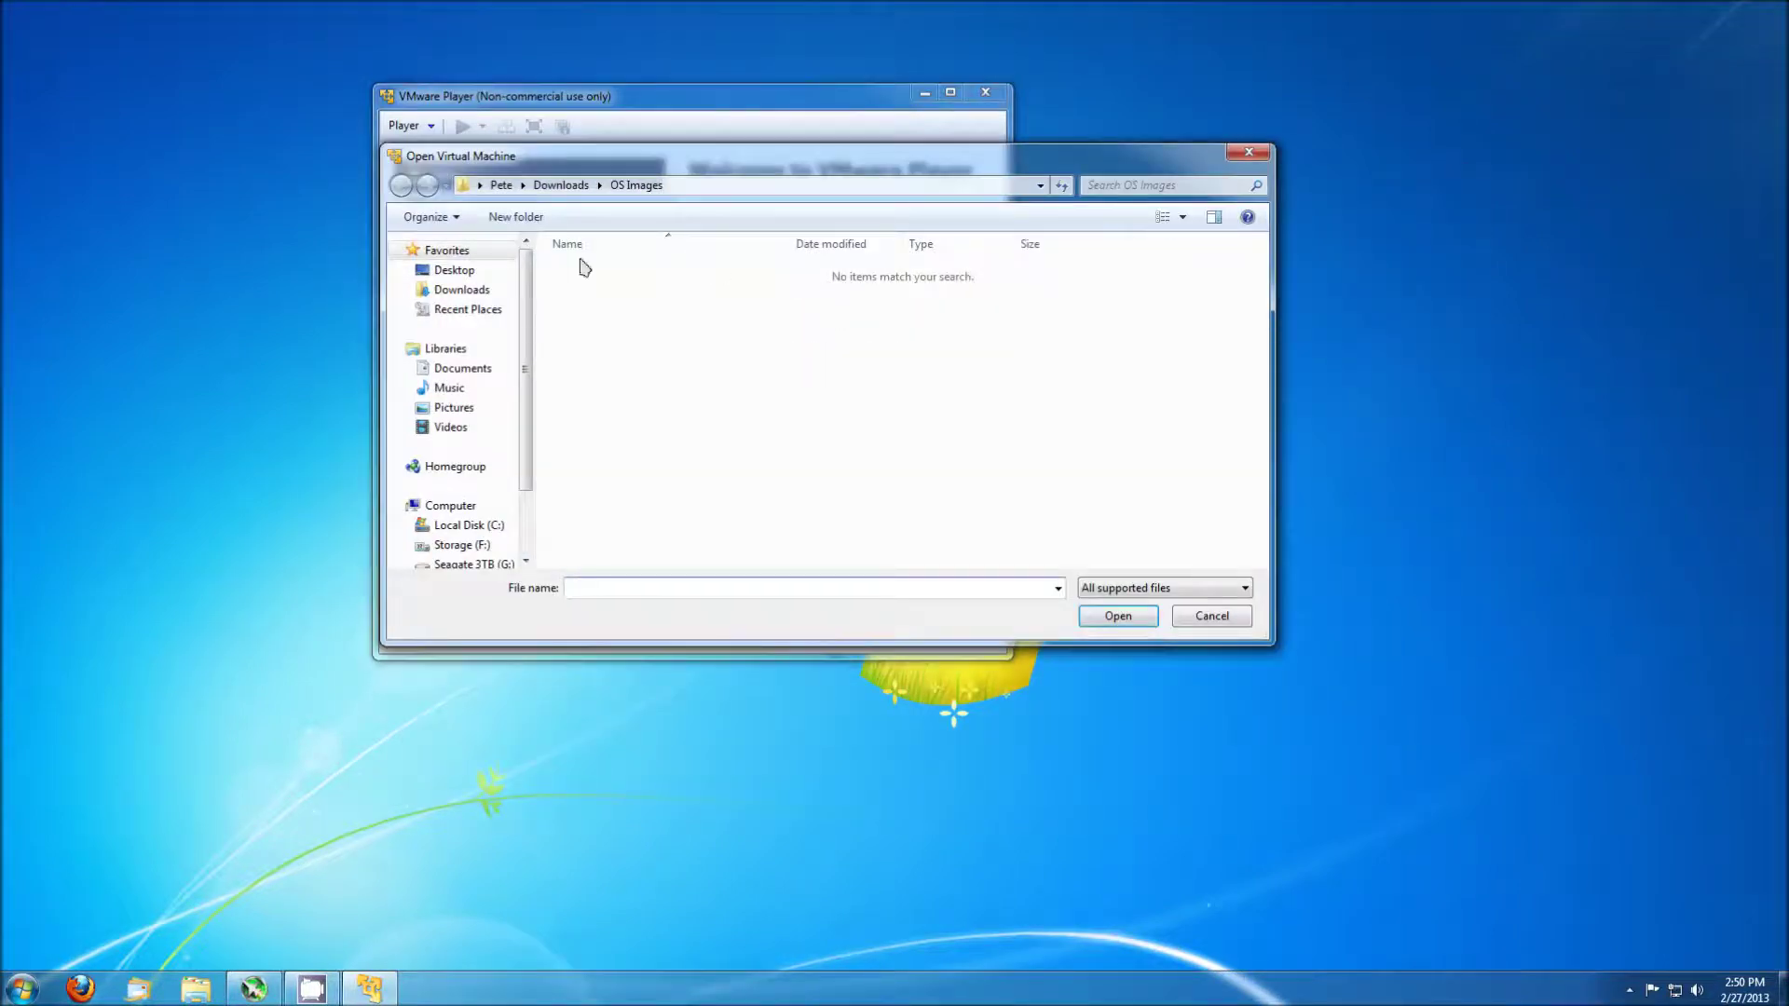
pyautogui.click(471, 369)
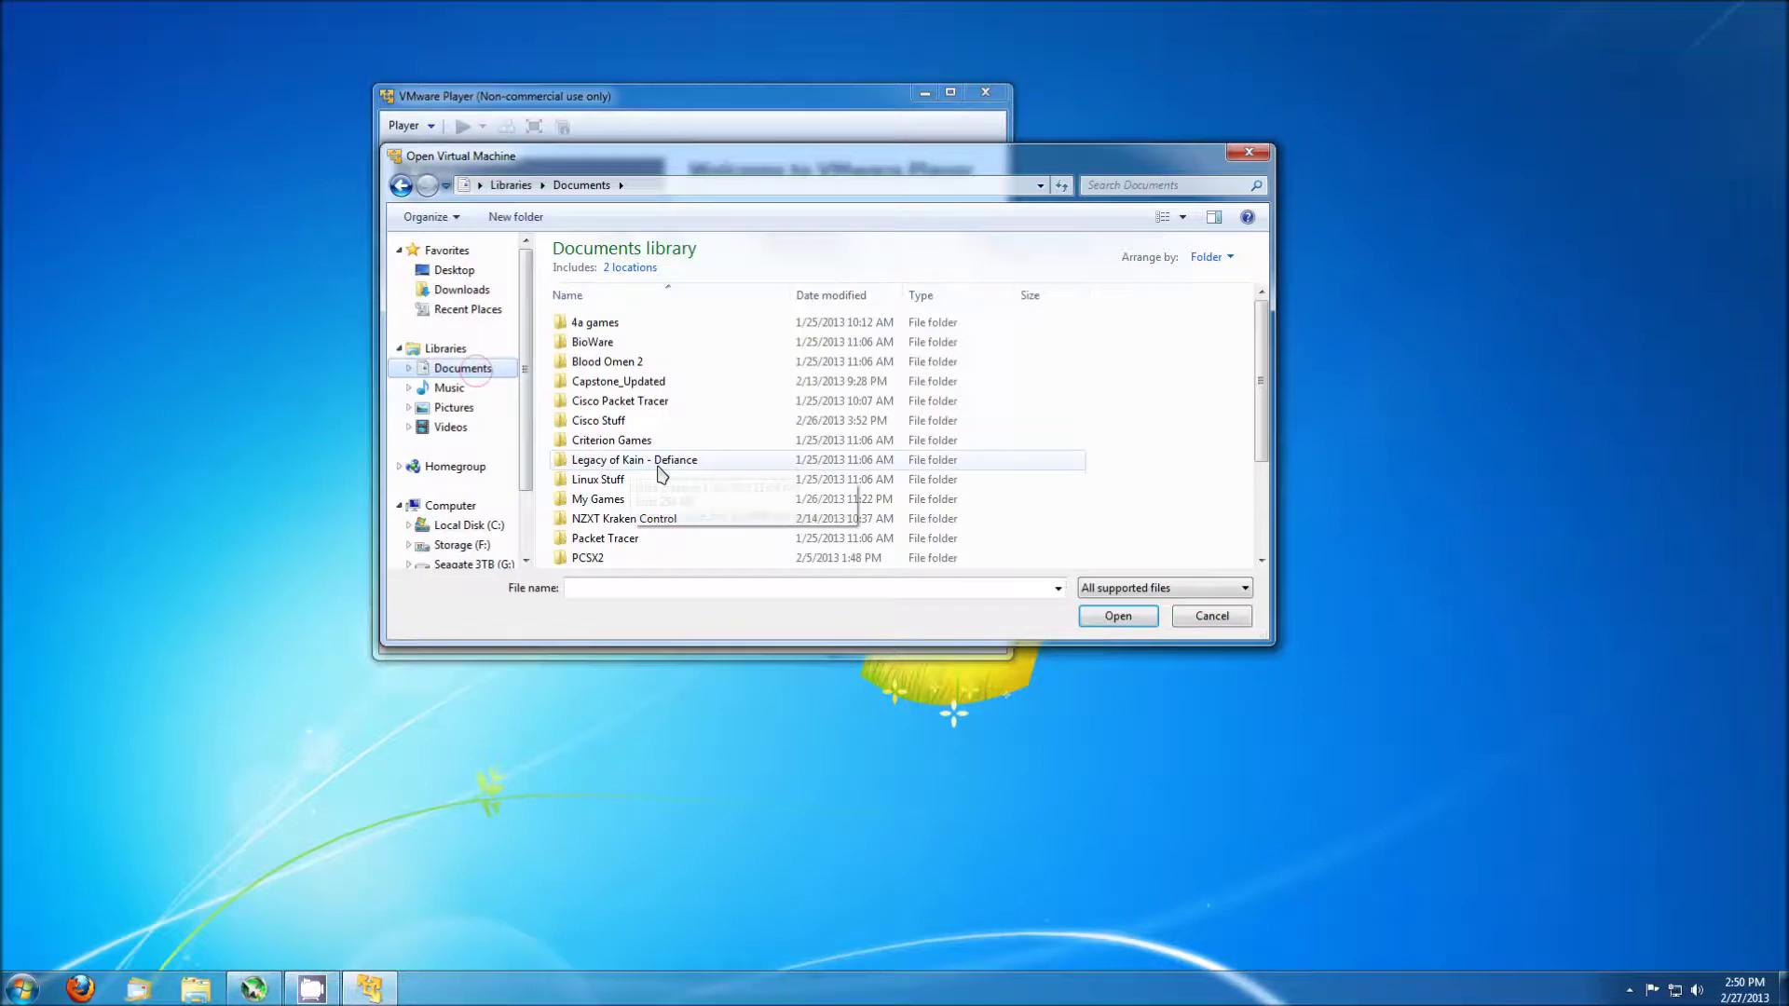
pyautogui.click(681, 479)
pyautogui.scroll(-3, 681, 480)
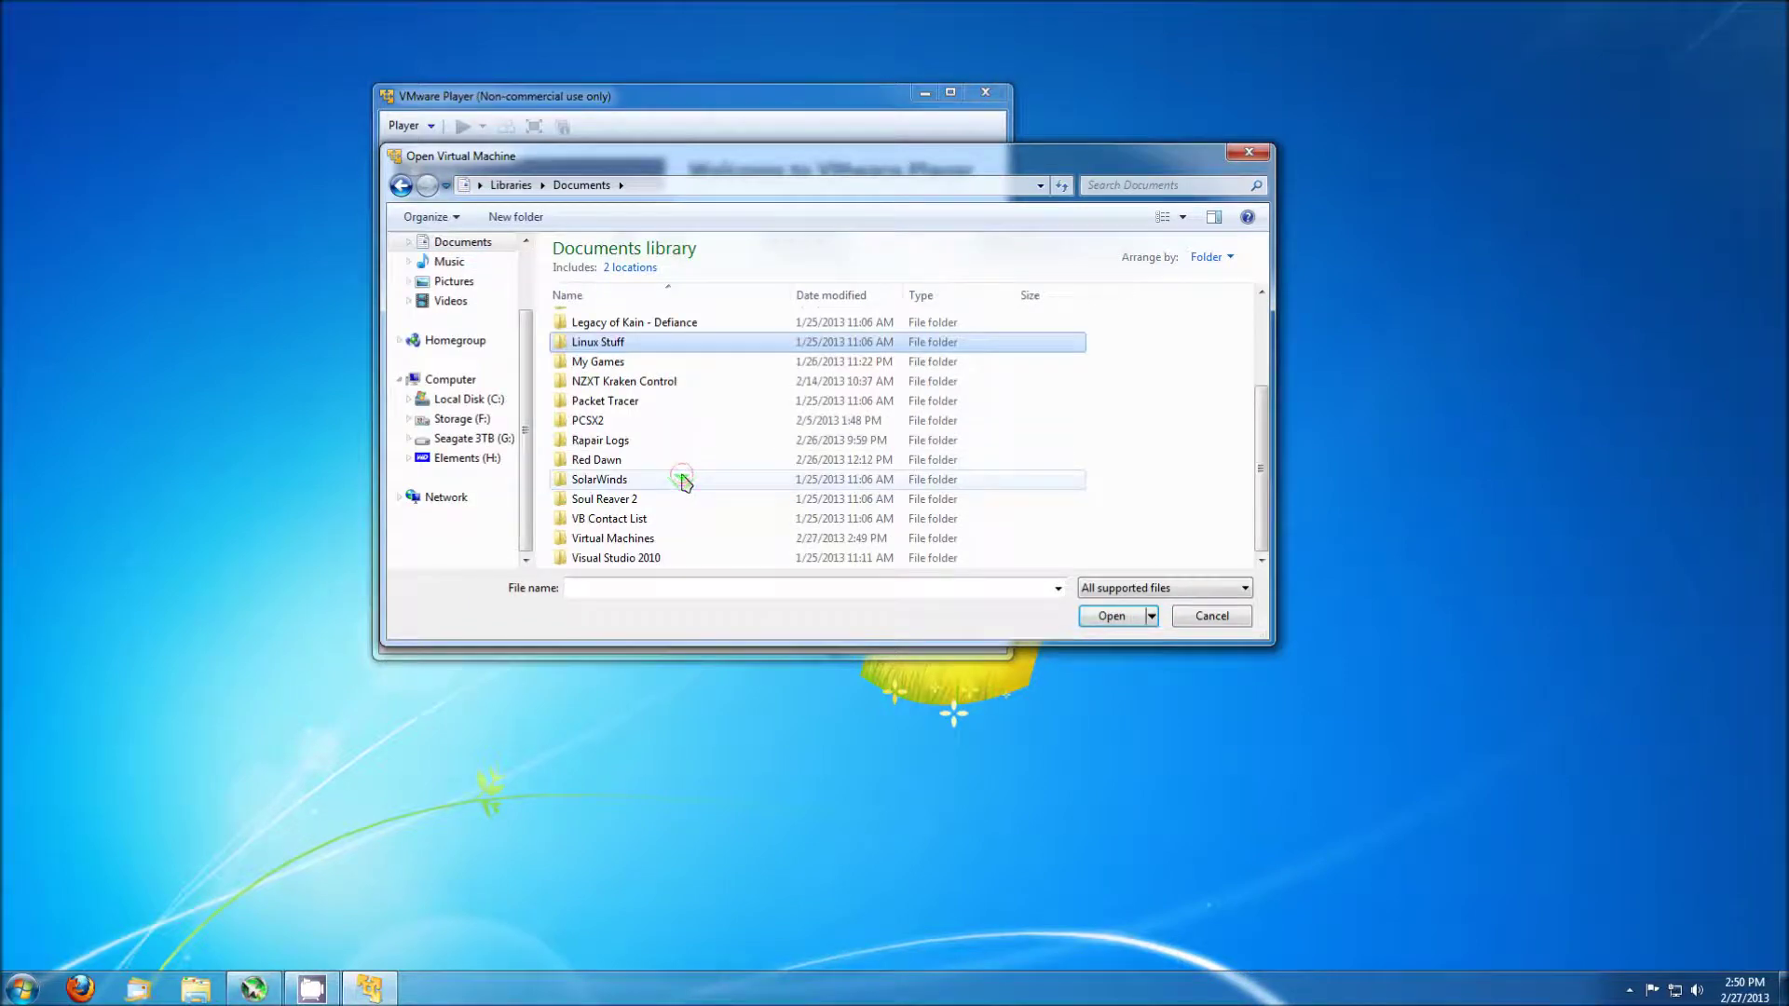
pyautogui.doubleClick(633, 543)
pyautogui.doubleClick(615, 379)
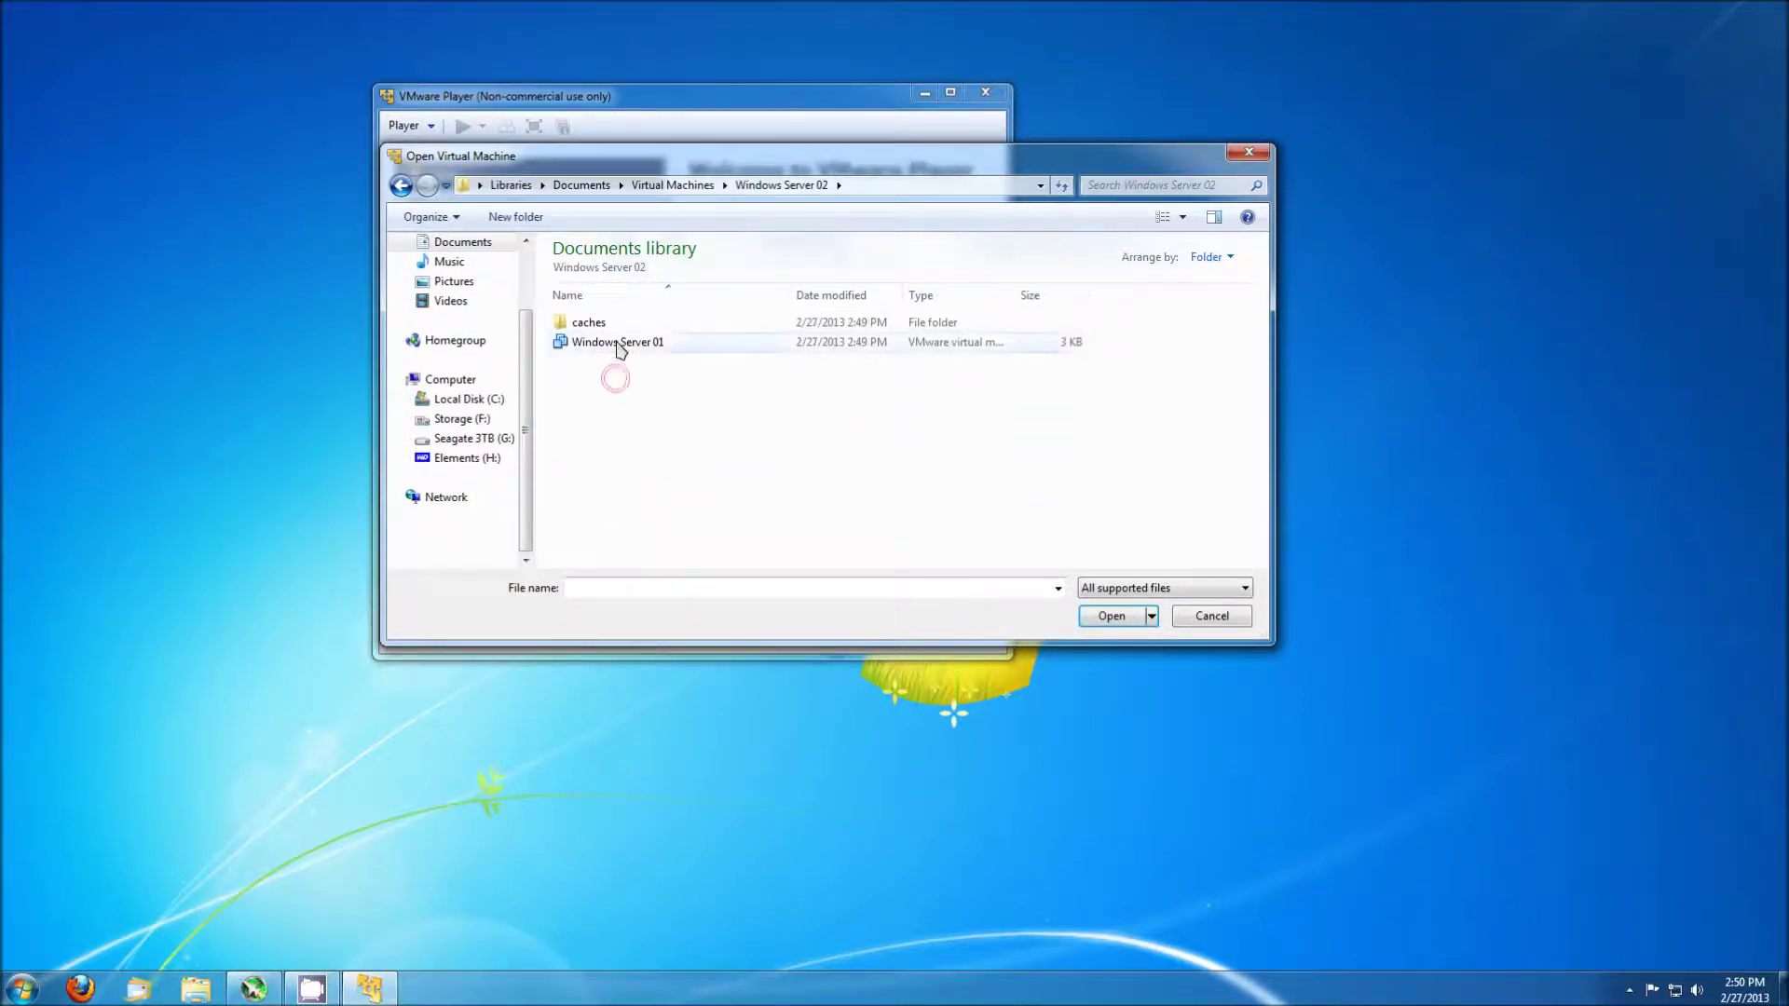
pyautogui.doubleClick(618, 343)
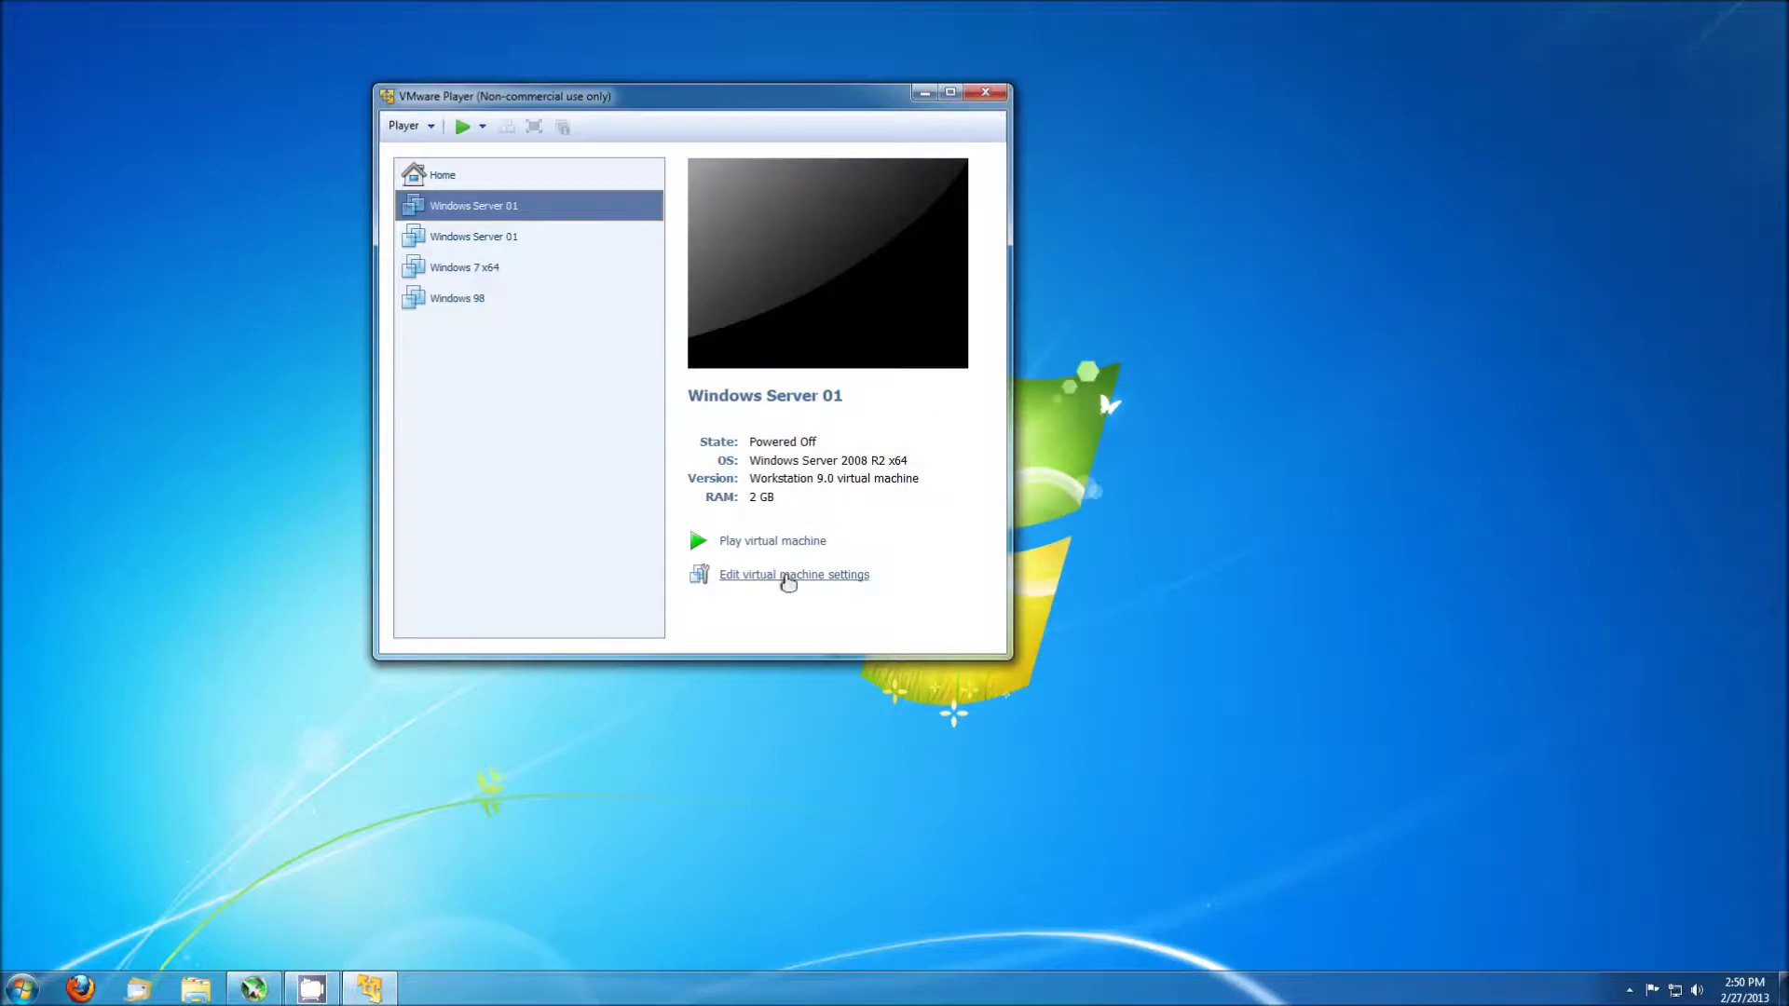
# Rename the added machine to Windows Server 02 in its General options.
pyautogui.click(787, 576)
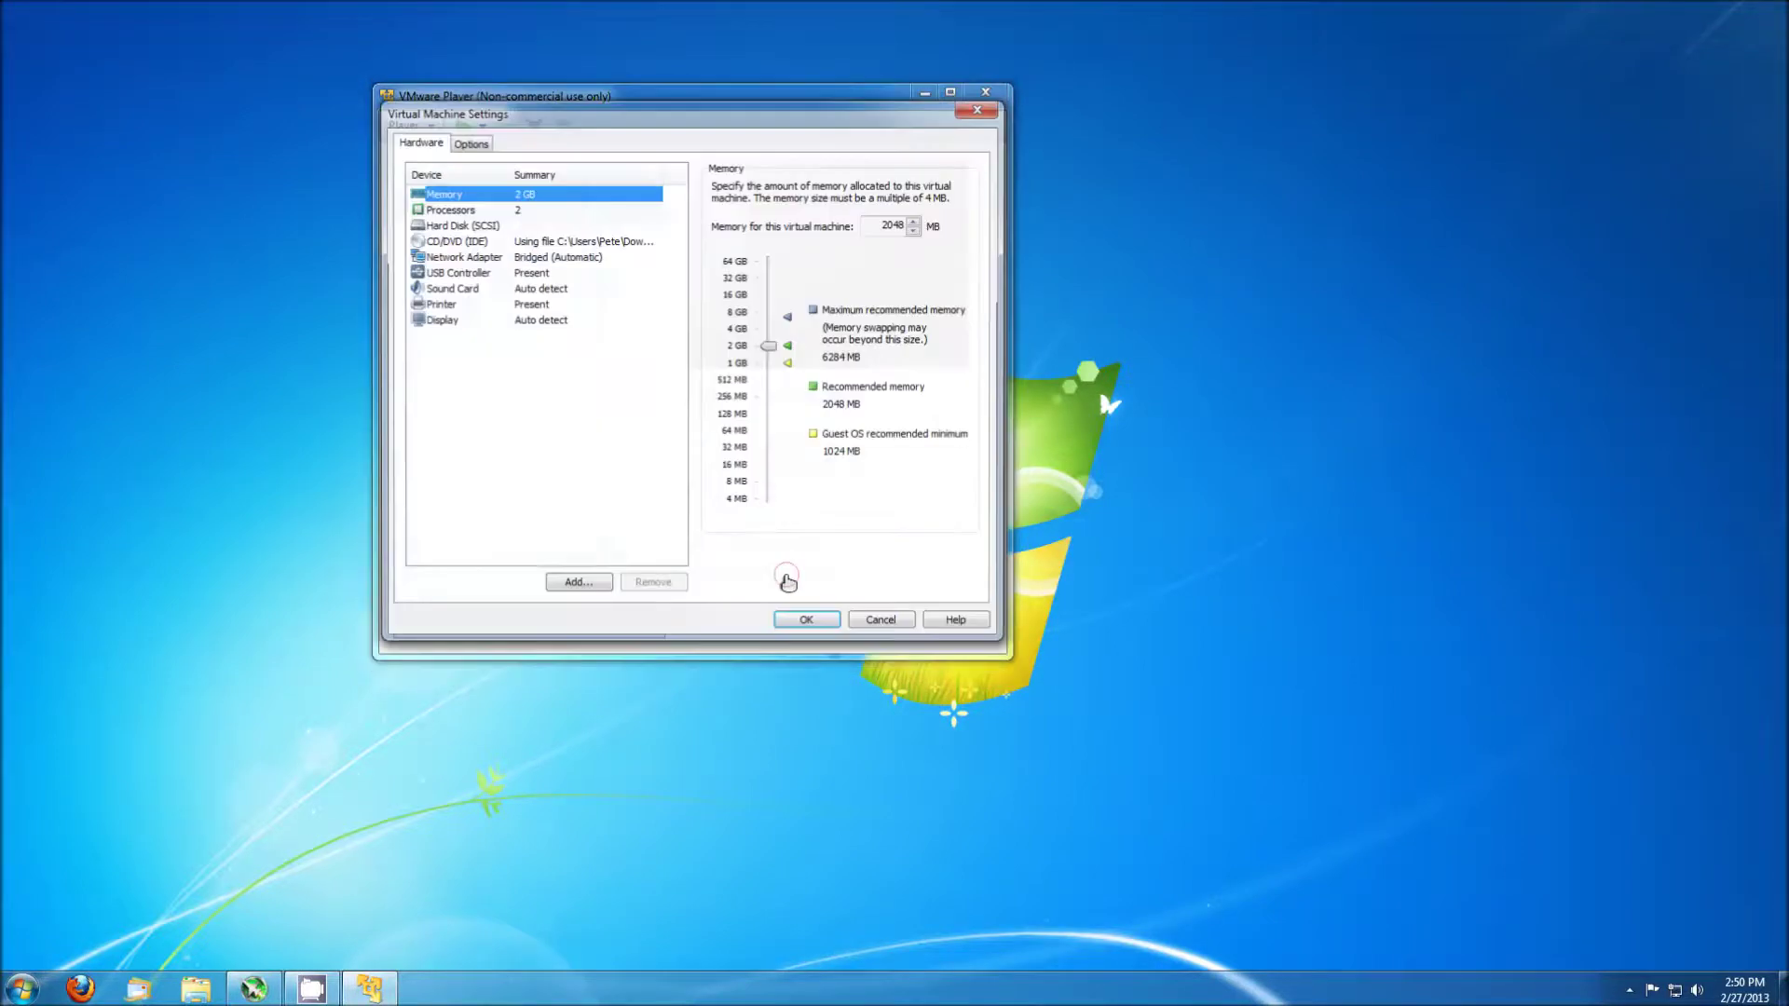
pyautogui.click(470, 143)
pyautogui.click(831, 187)
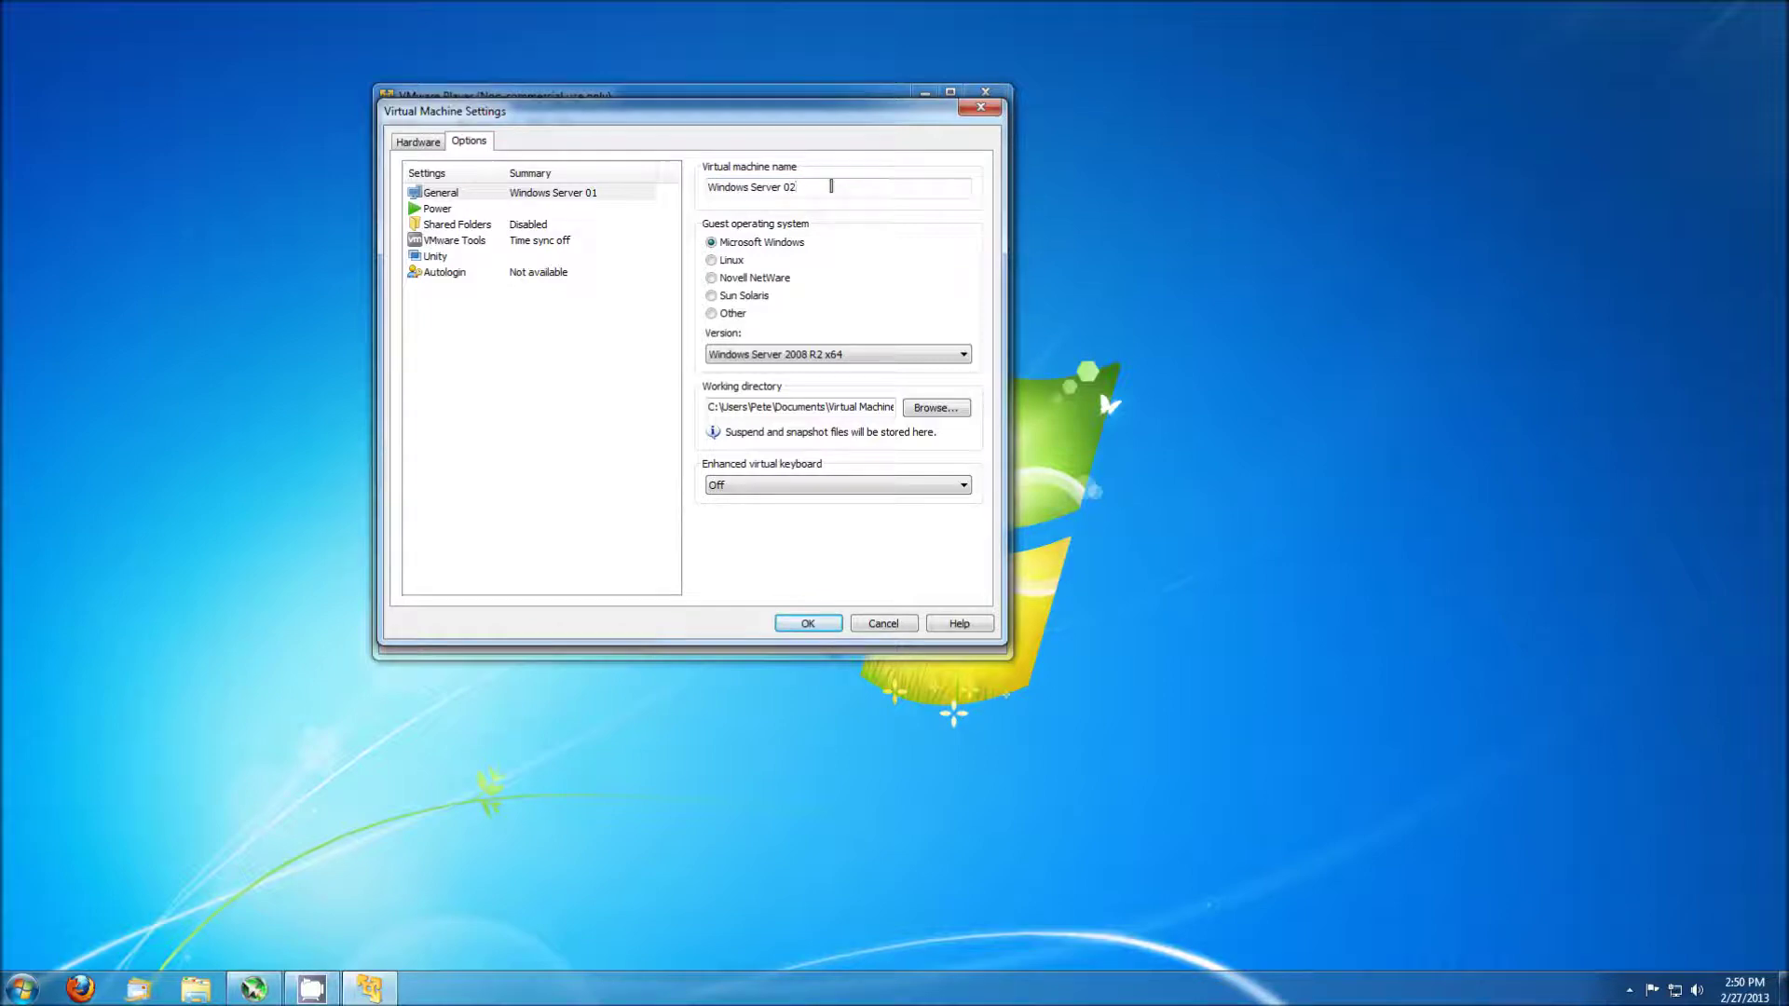
pyautogui.moveTo(862, 407); pyautogui.dragTo(894, 411)
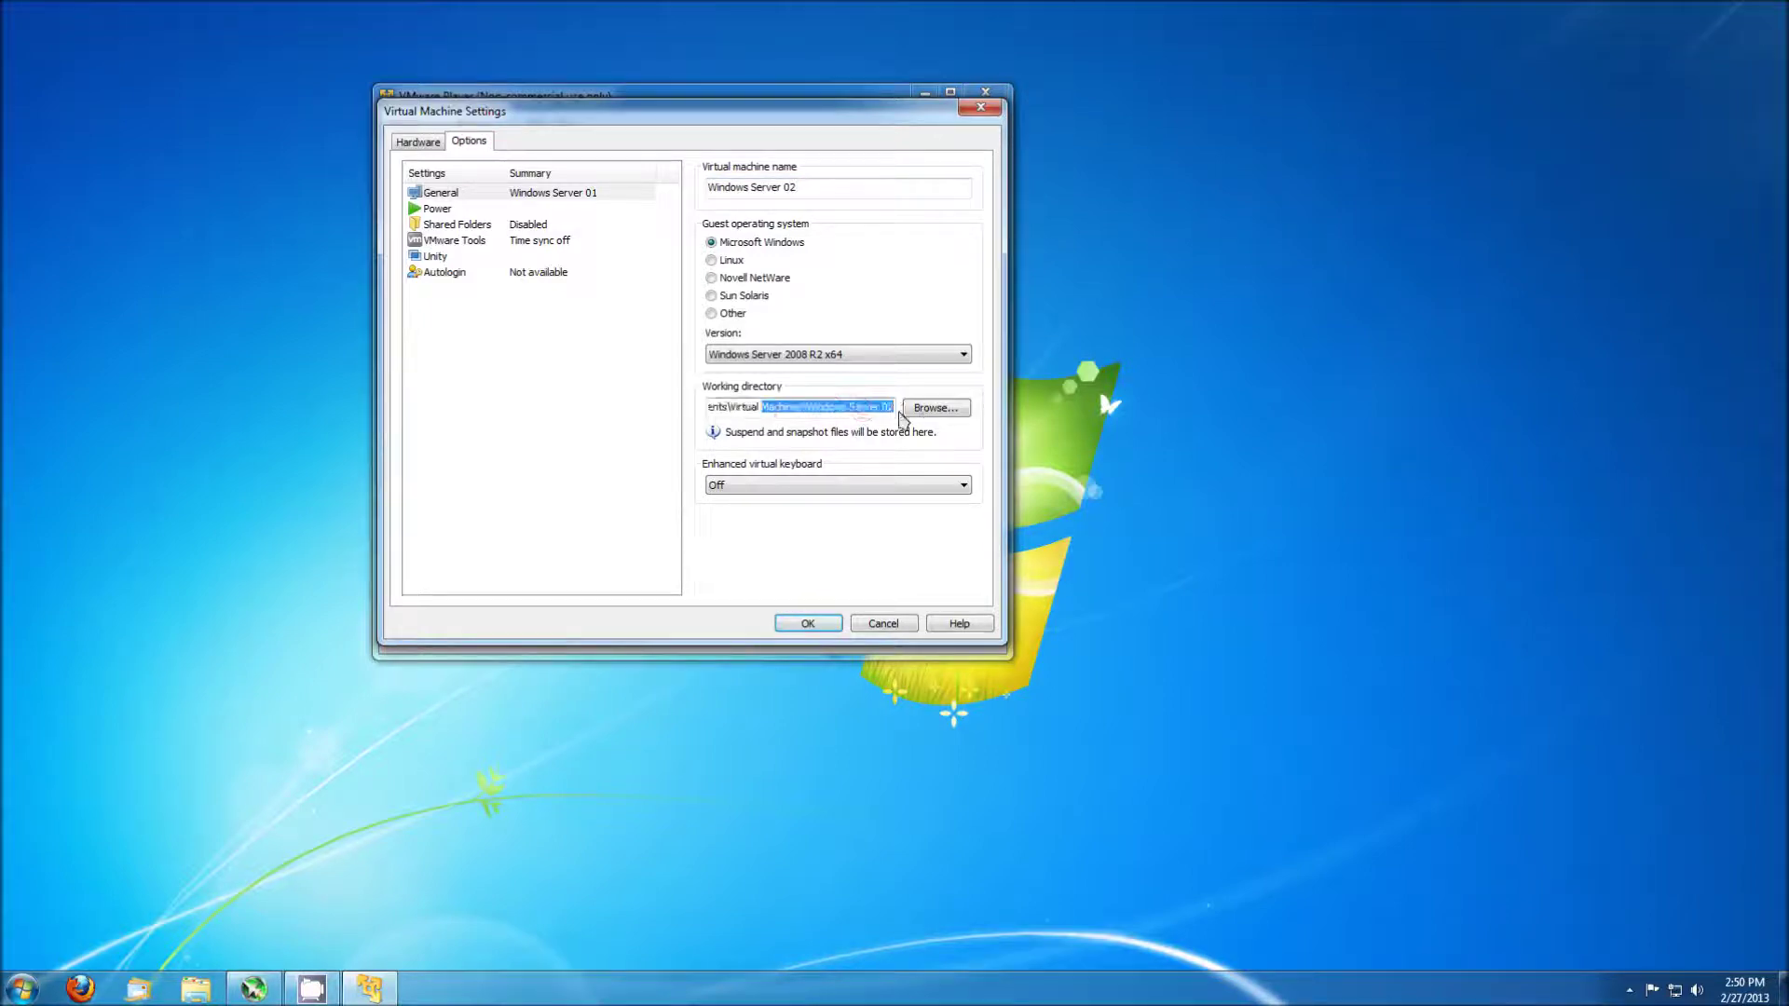
pyautogui.click(810, 624)
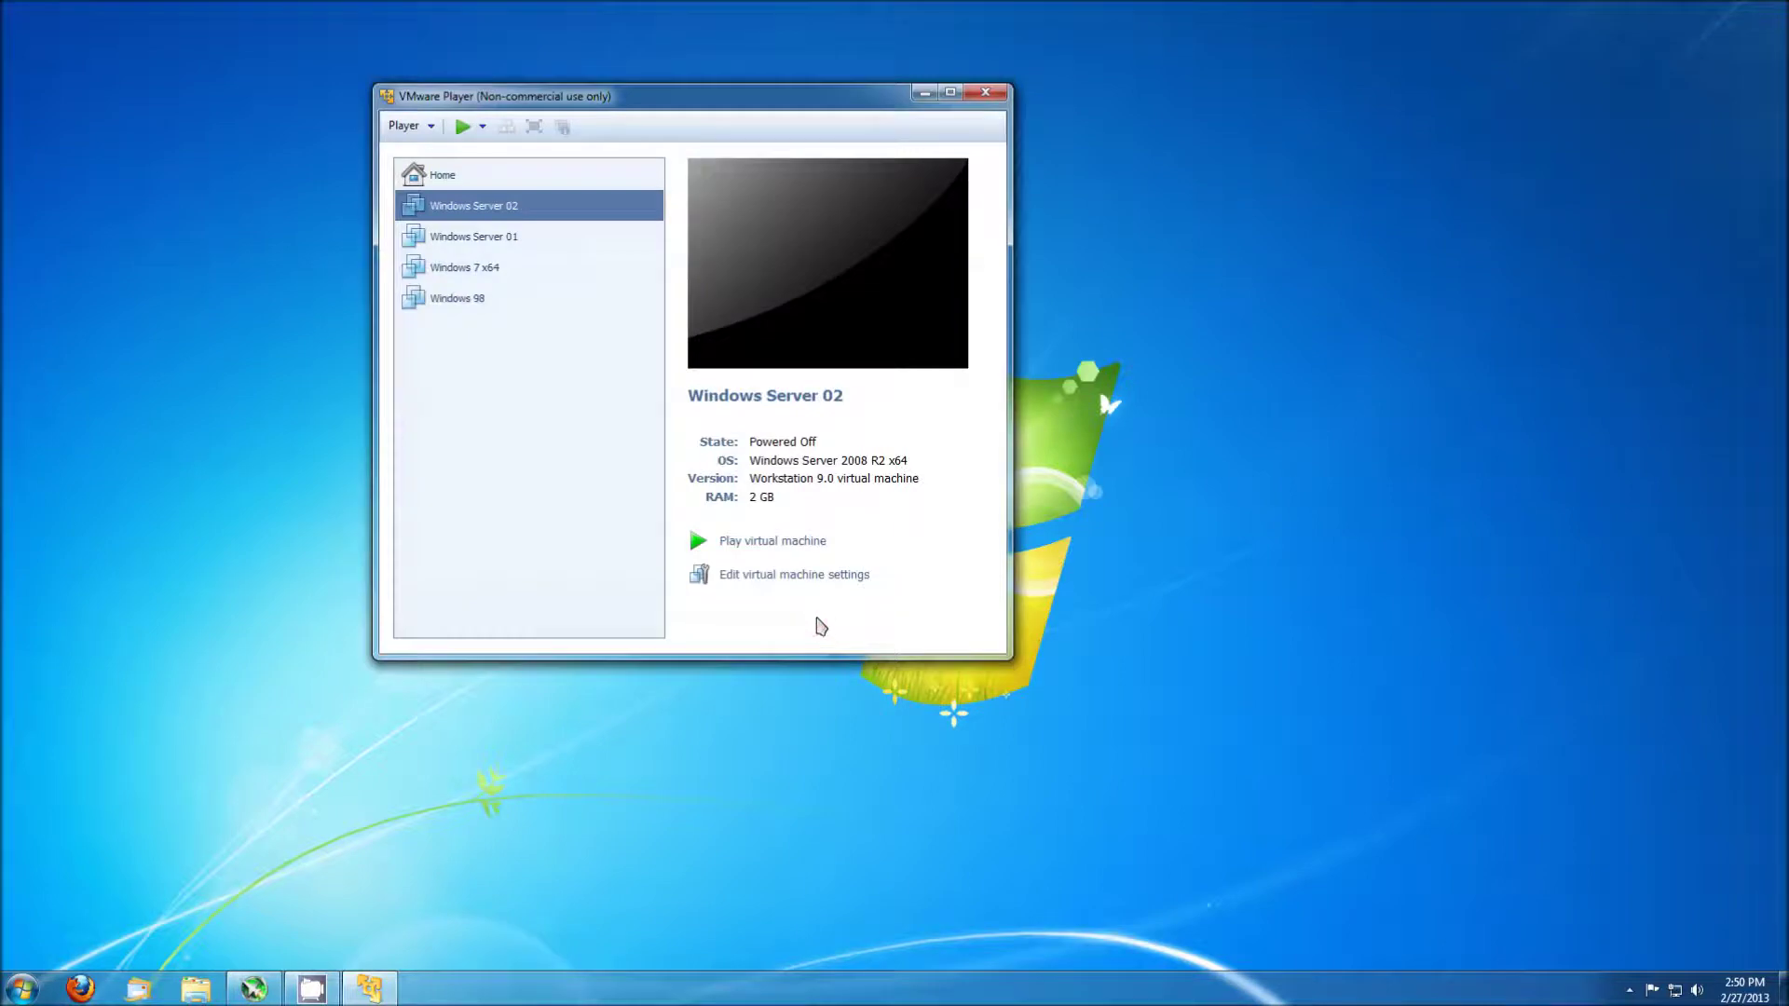
# Power on Windows Server 01 and dismiss the Removable Devices notice.
pyautogui.click(527, 238)
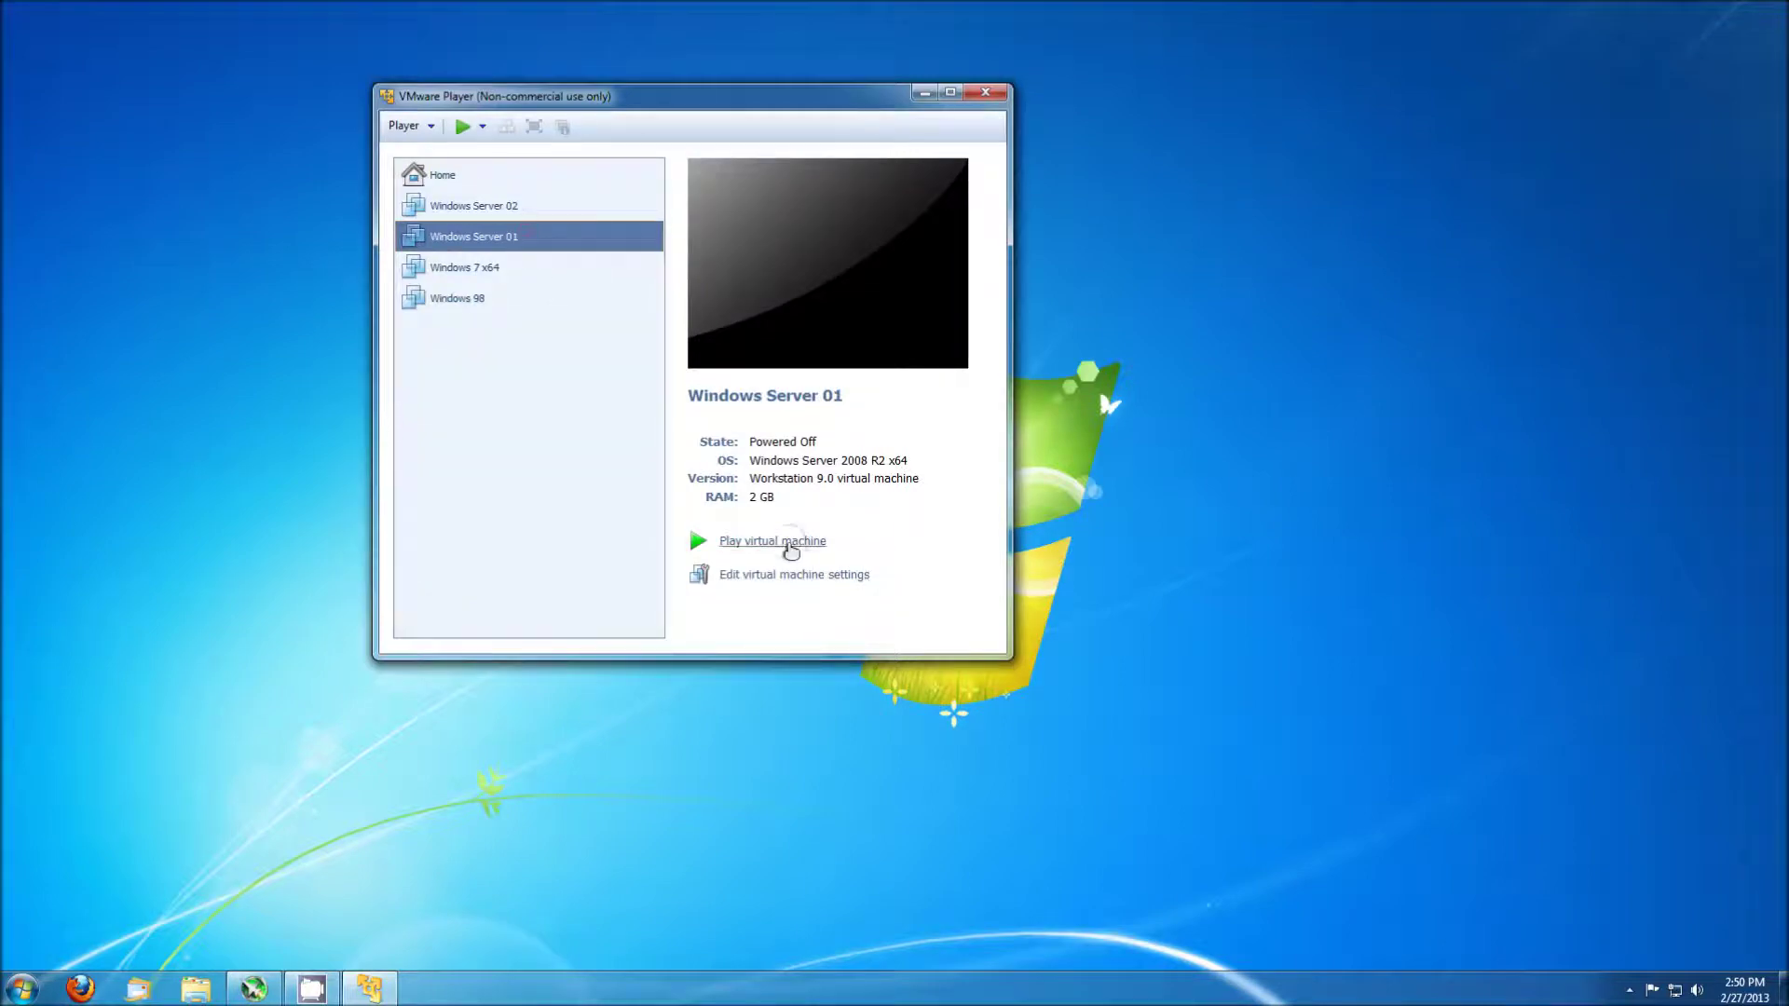
pyautogui.click(790, 544)
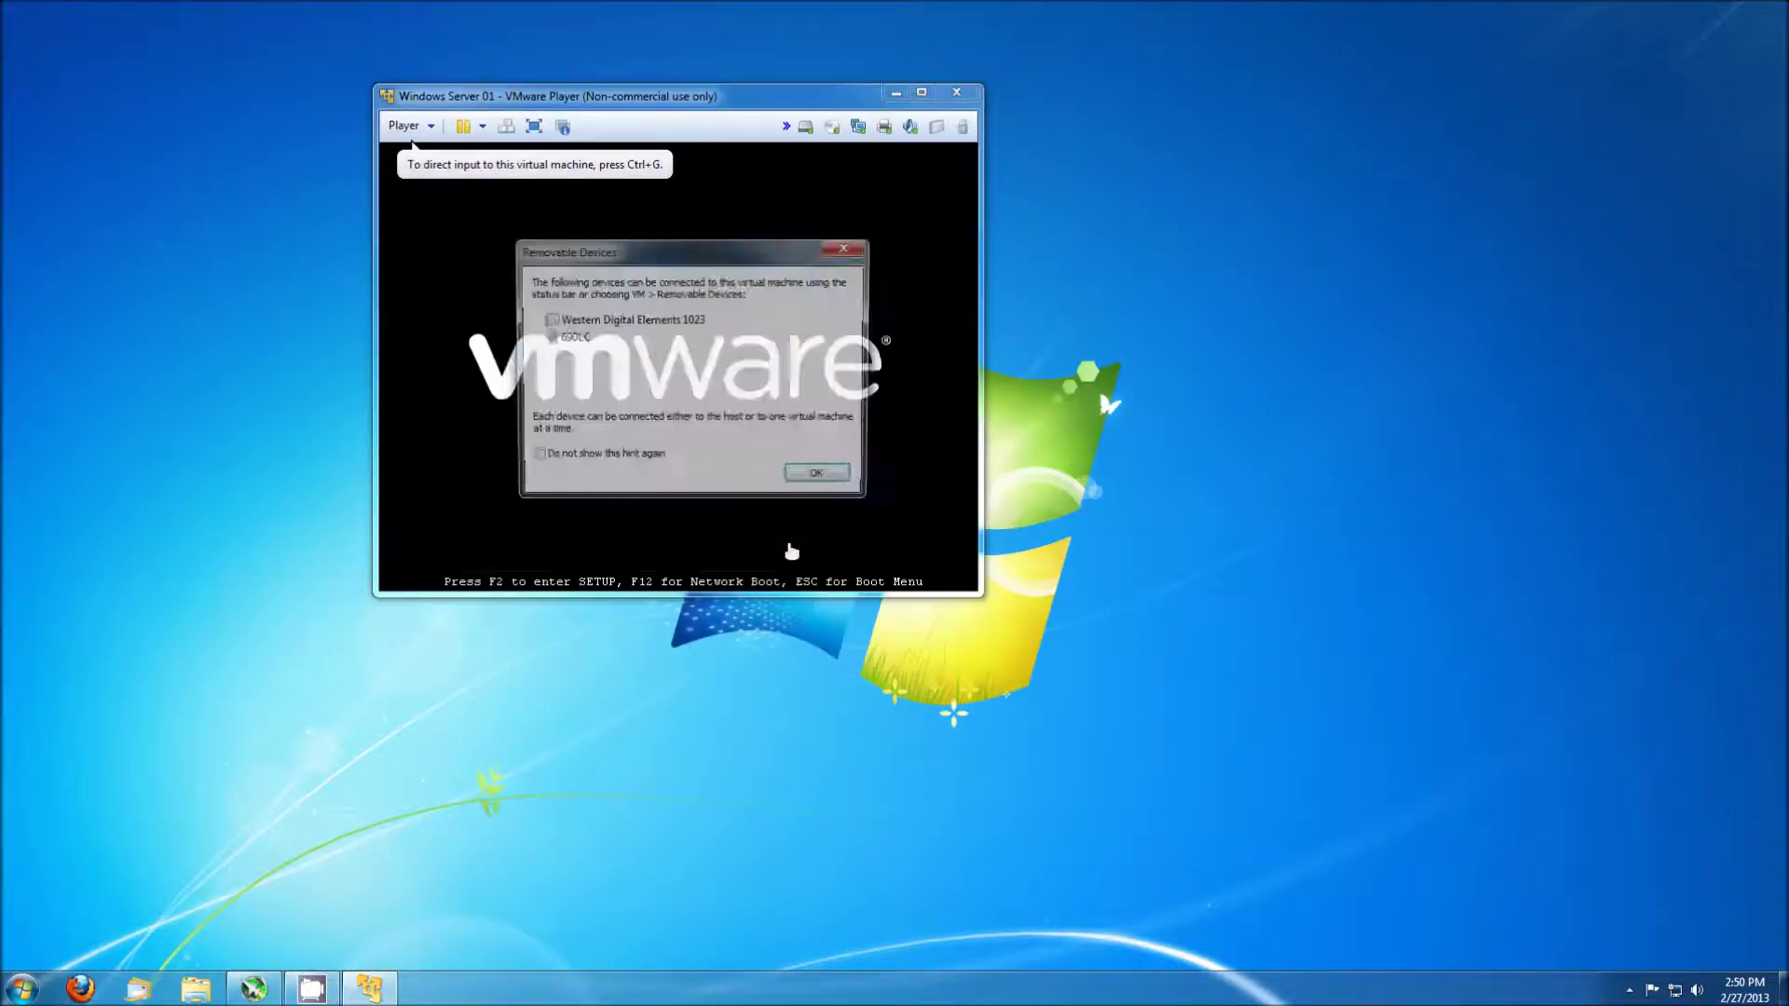
pyautogui.click(819, 479)
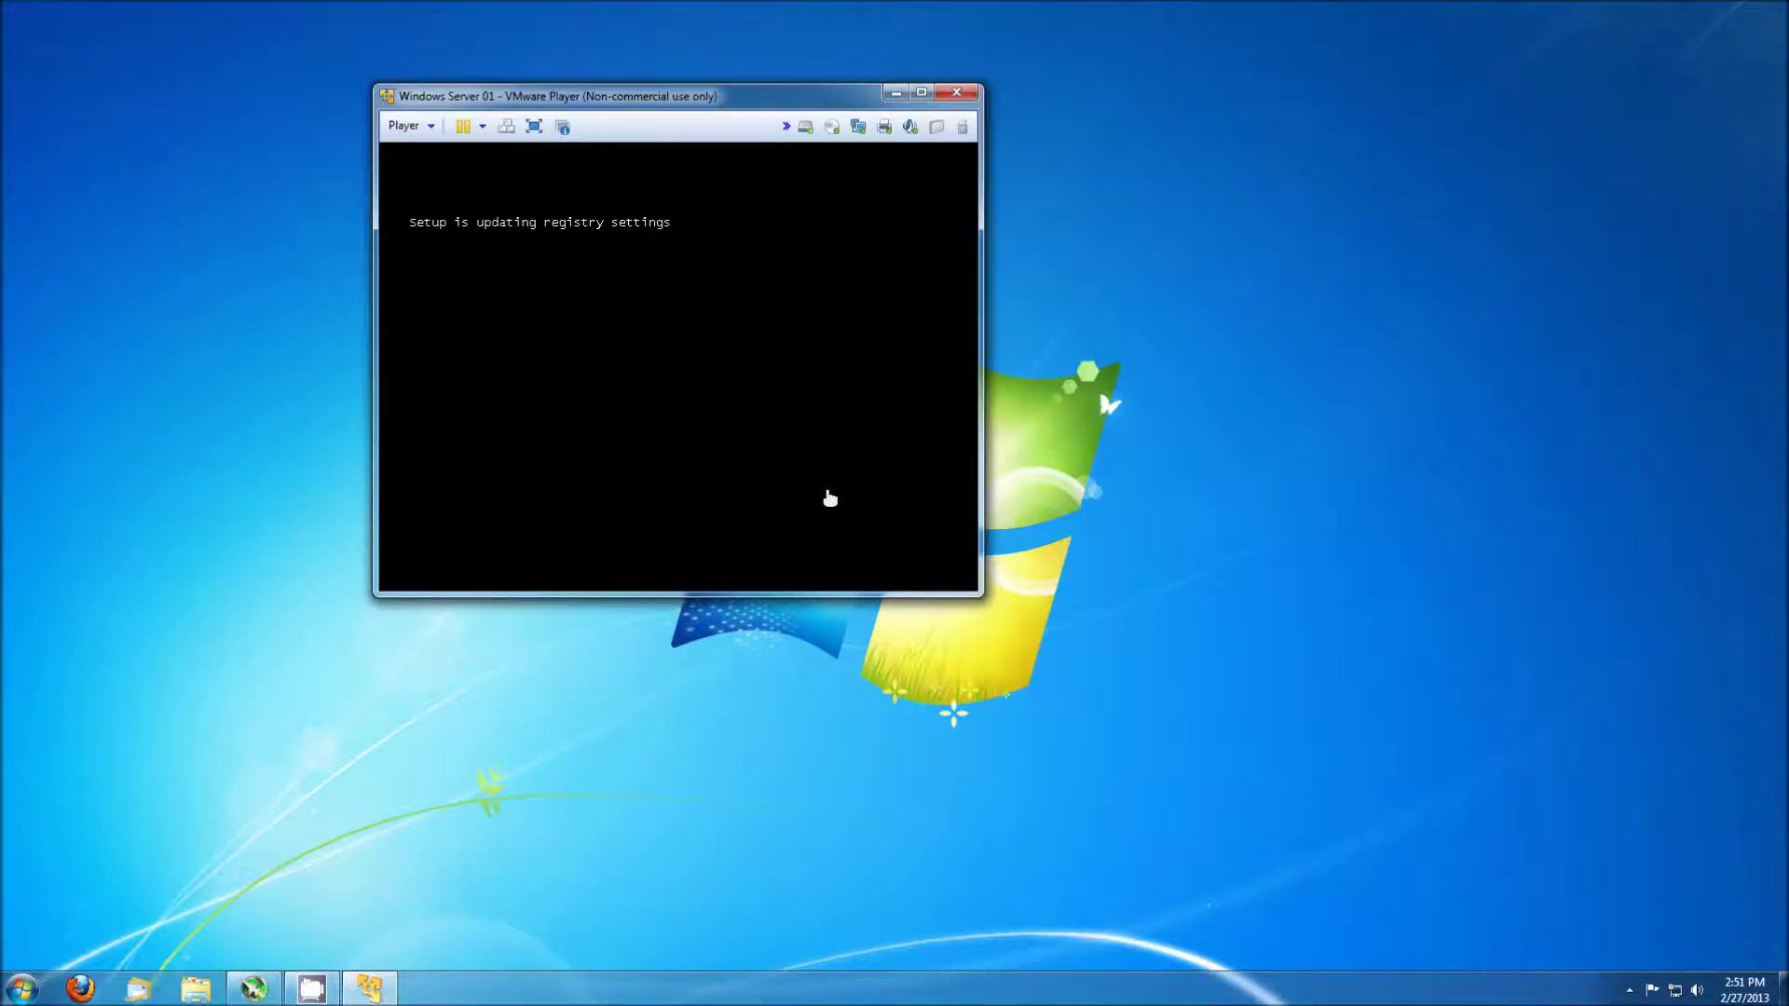
# Launch a second VMware Player instance by searching 'vmware' in the Start menu.
pyautogui.click(432, 128)
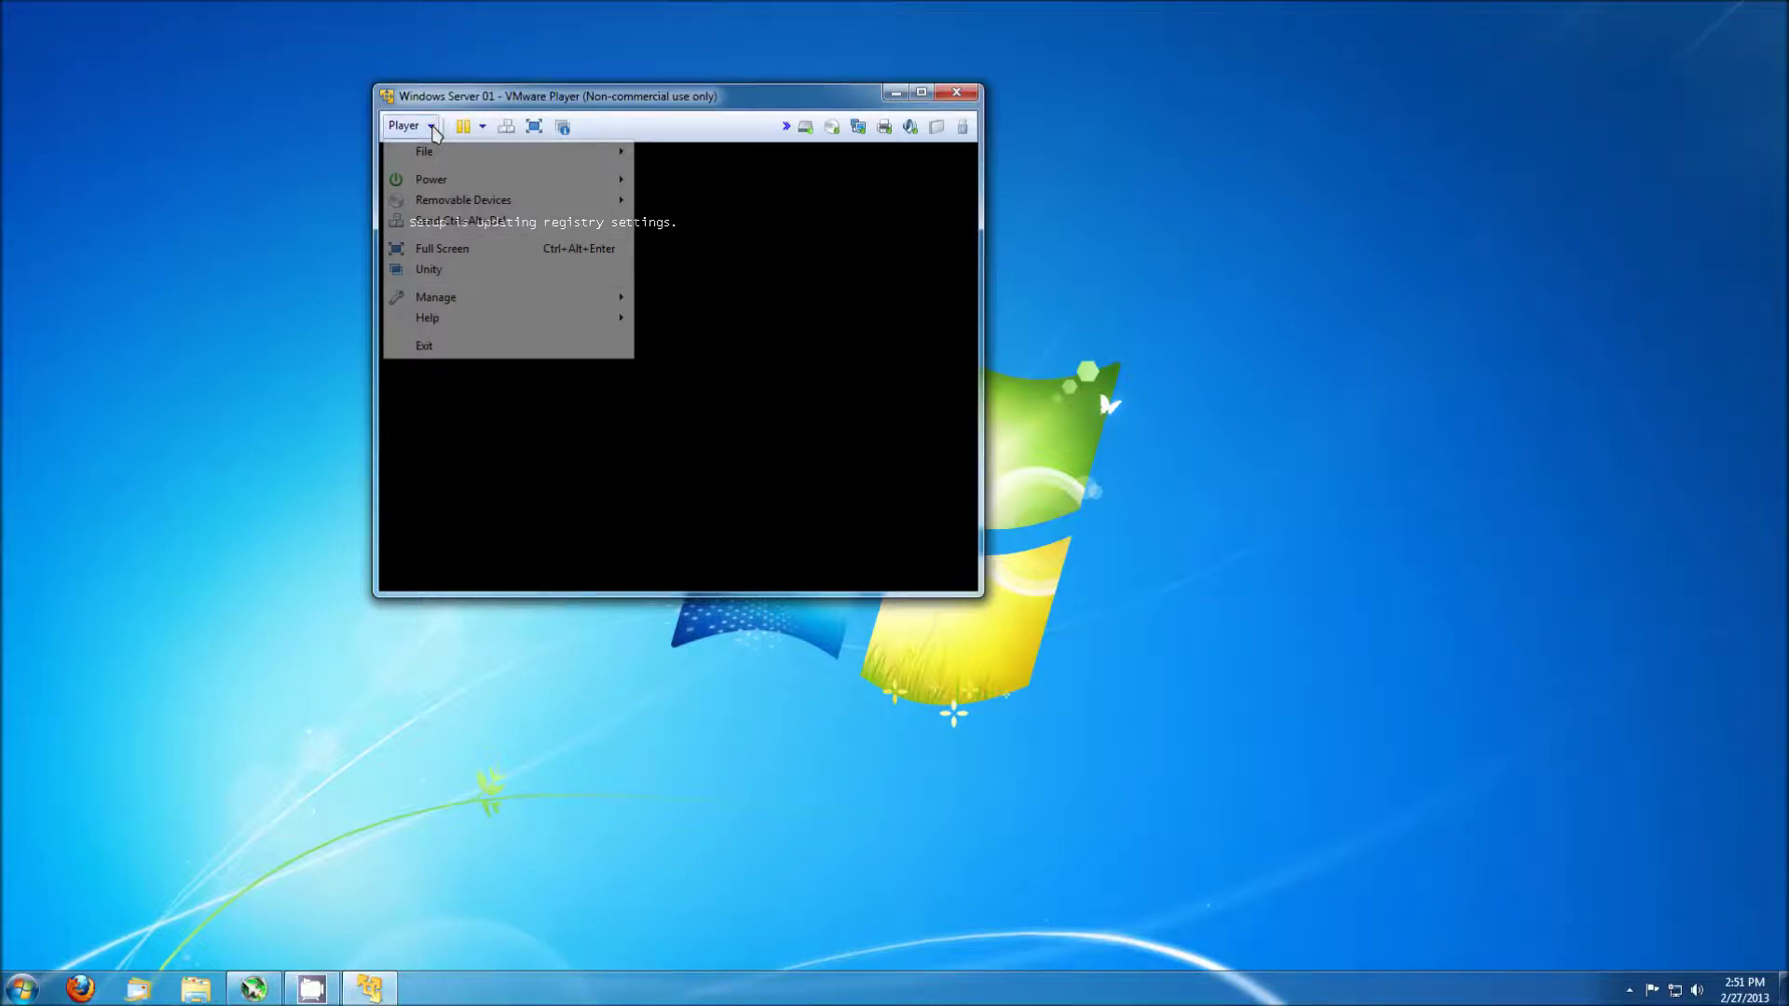
pyautogui.moveTo(450, 157)
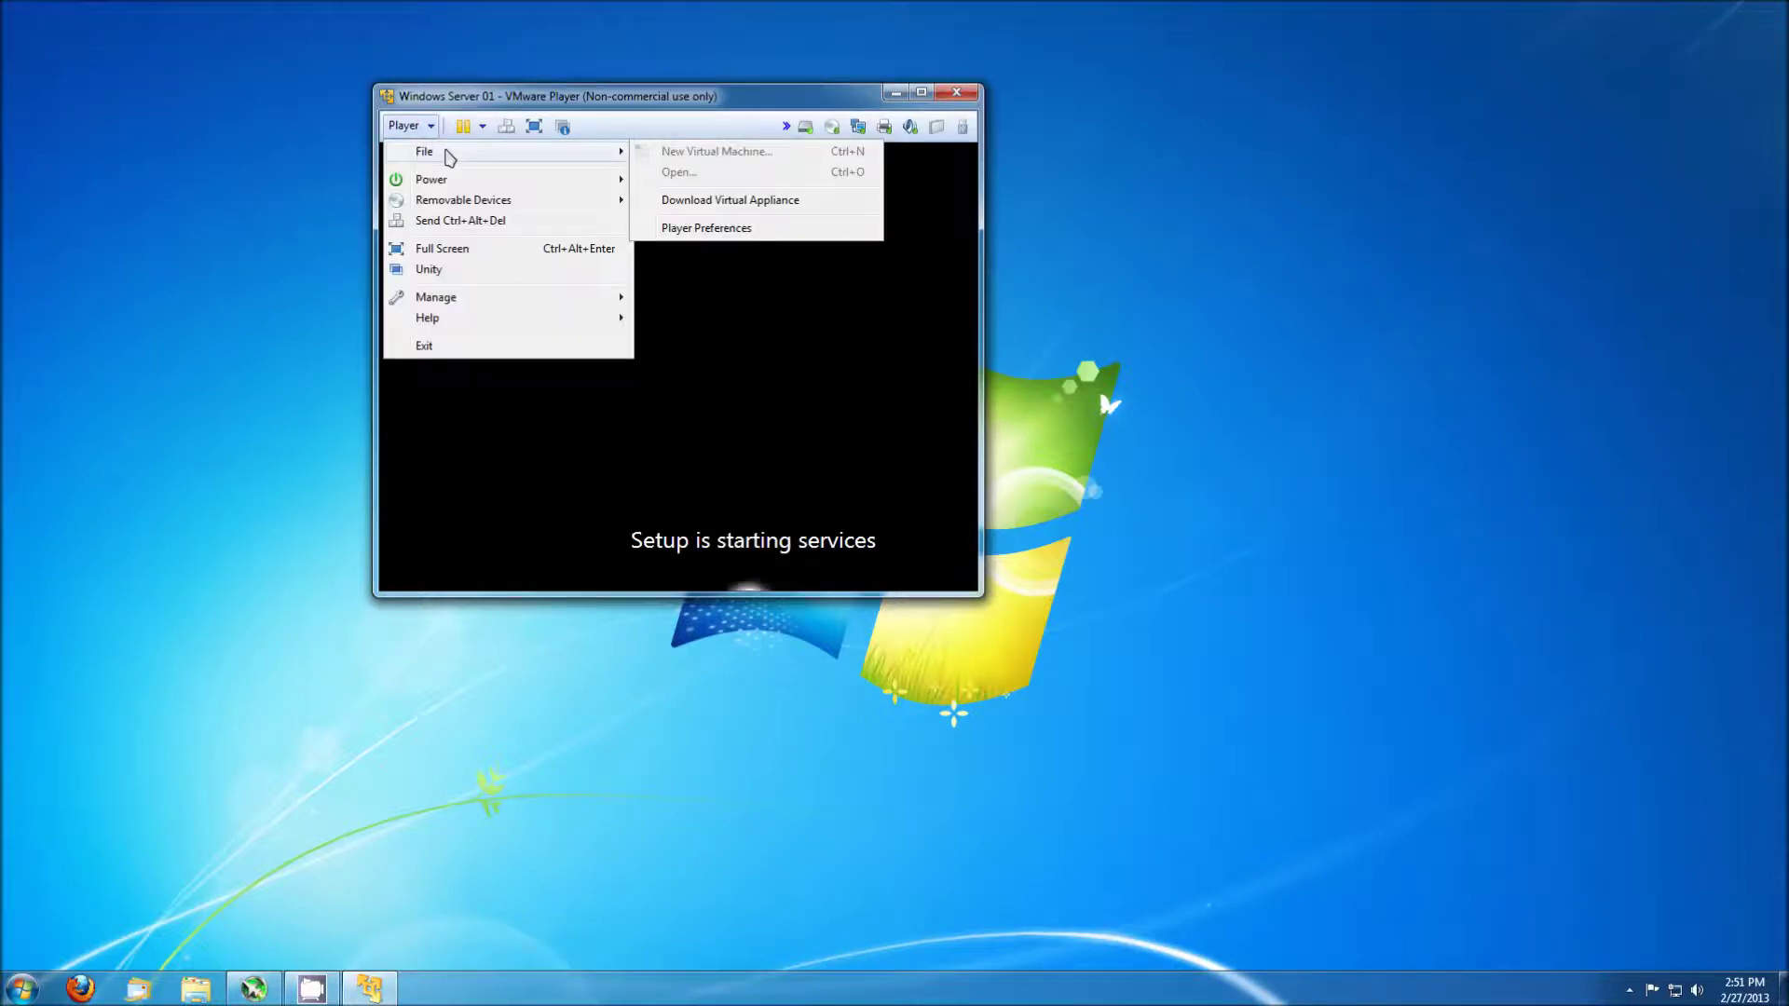
pyautogui.click(429, 128)
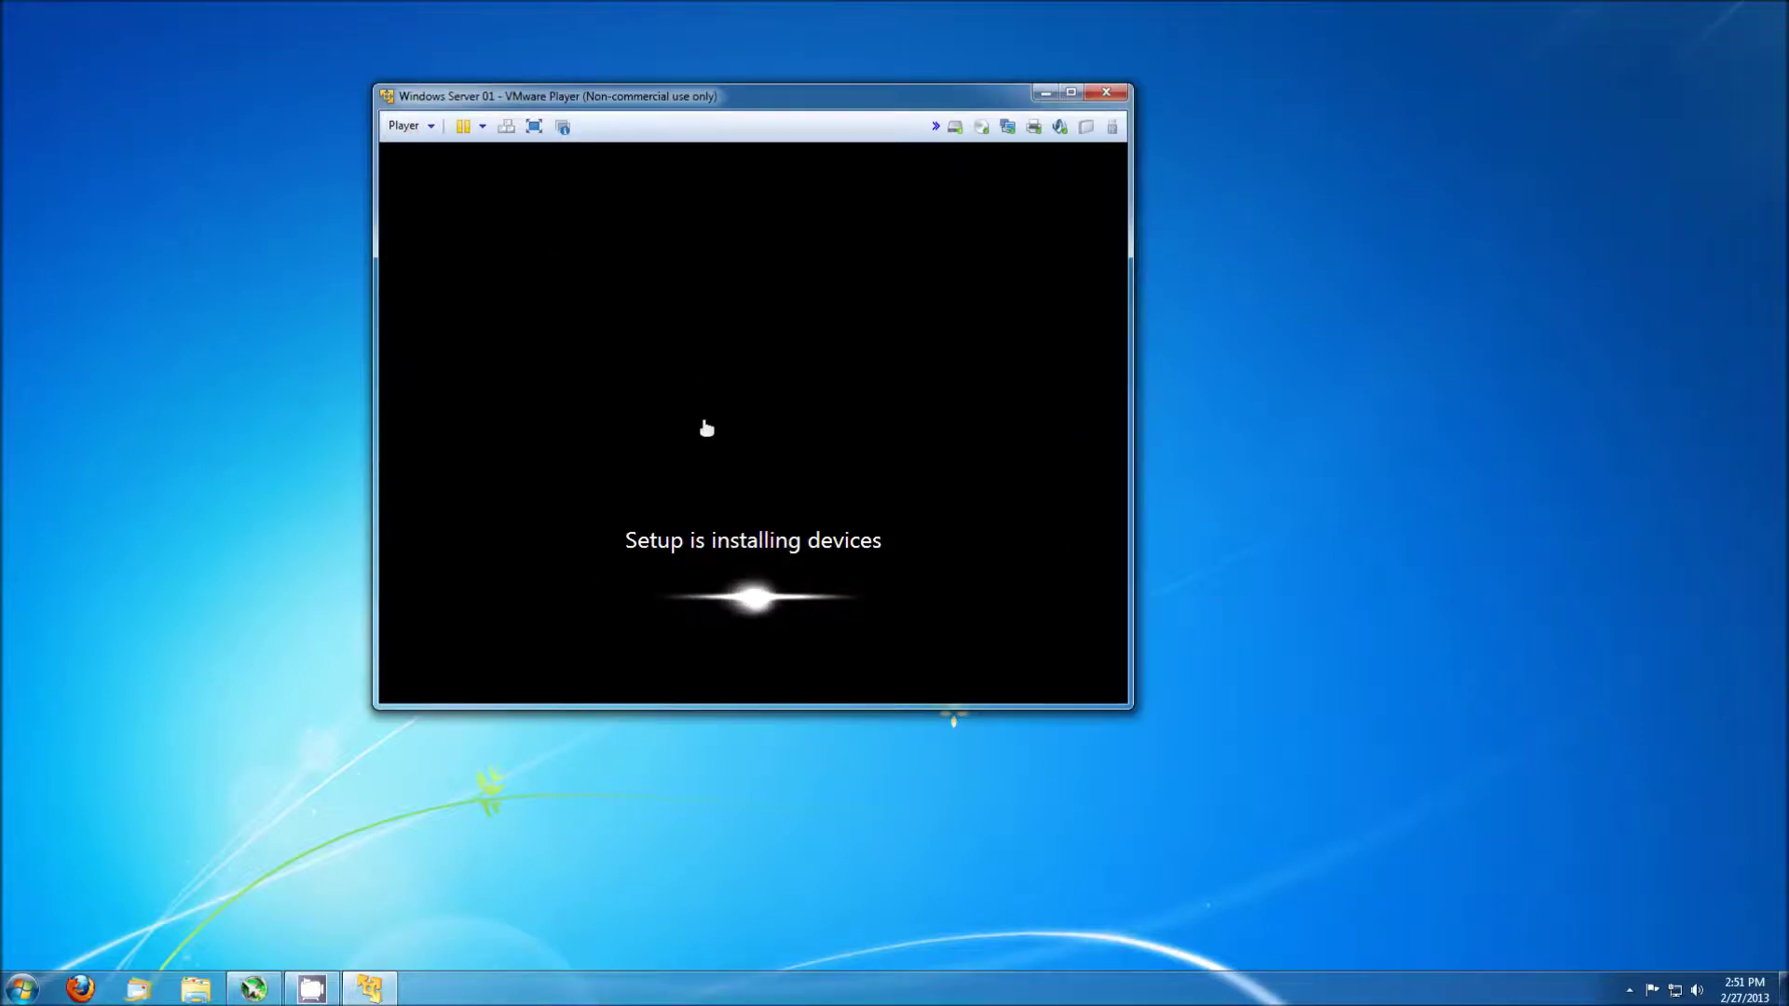
pyautogui.press('super')
pyautogui.write('vmware')
pyautogui.press('Return')
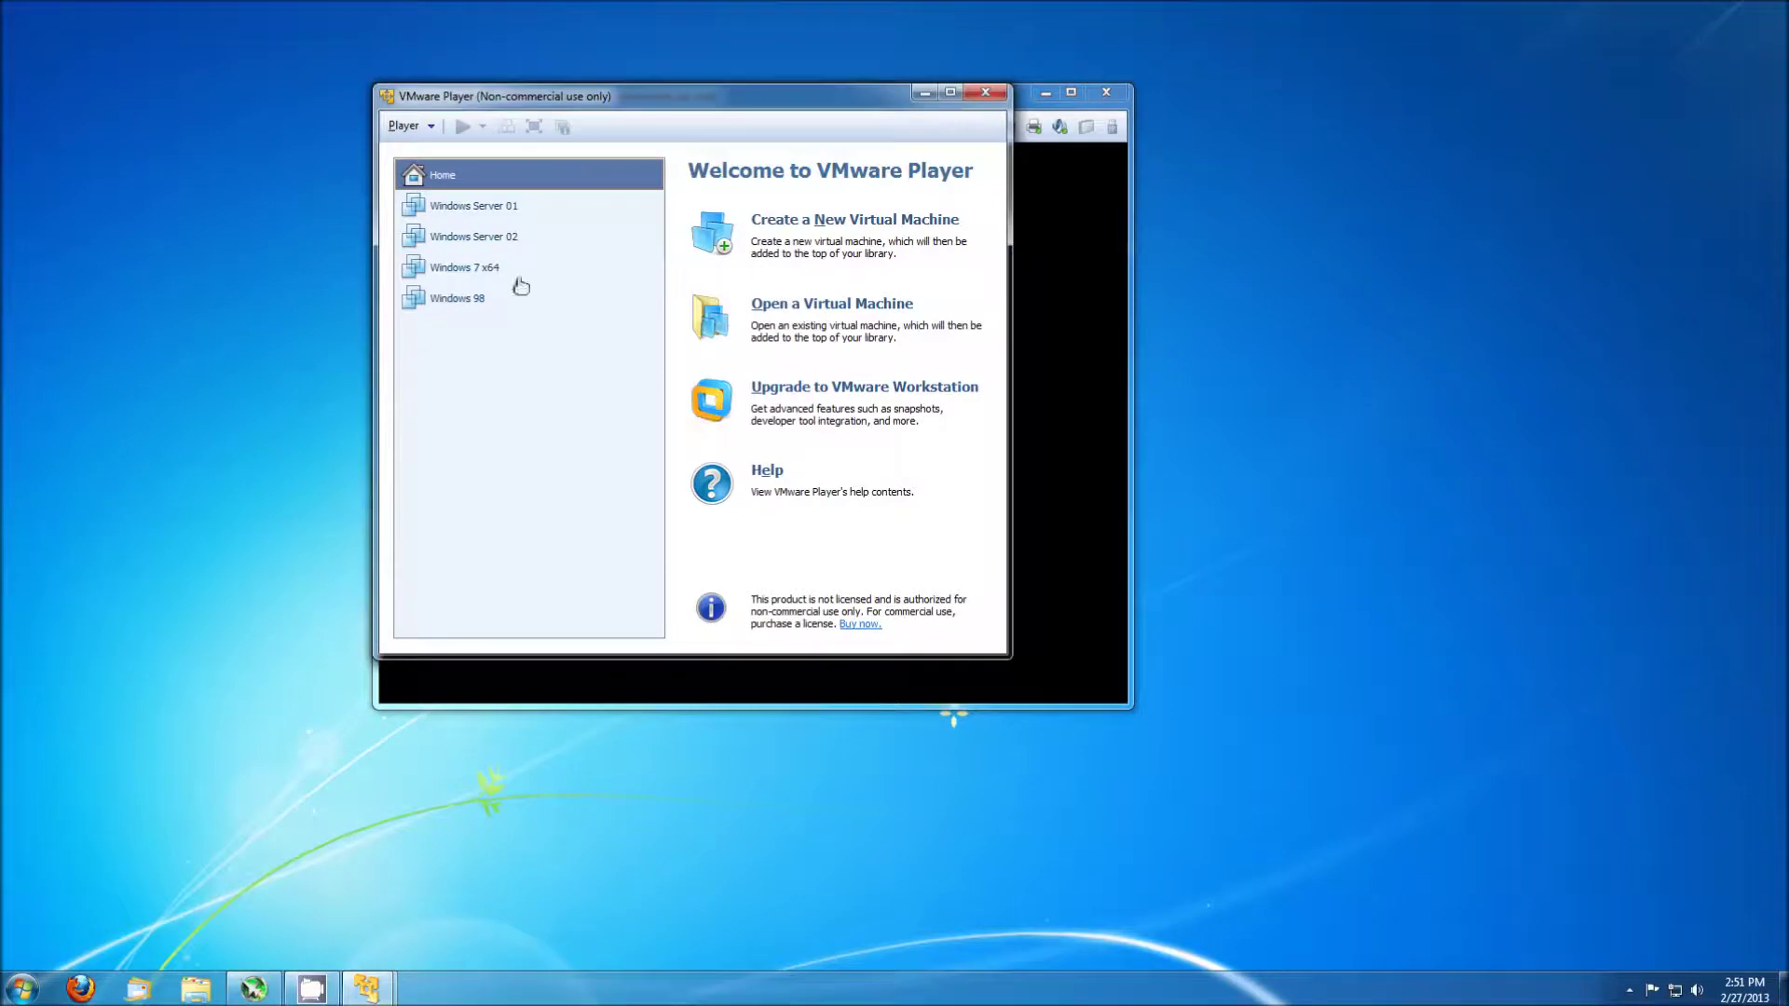
# Power on Windows Server 02 as 'I copied it' and arrange both VM windows apart.
pyautogui.click(508, 241)
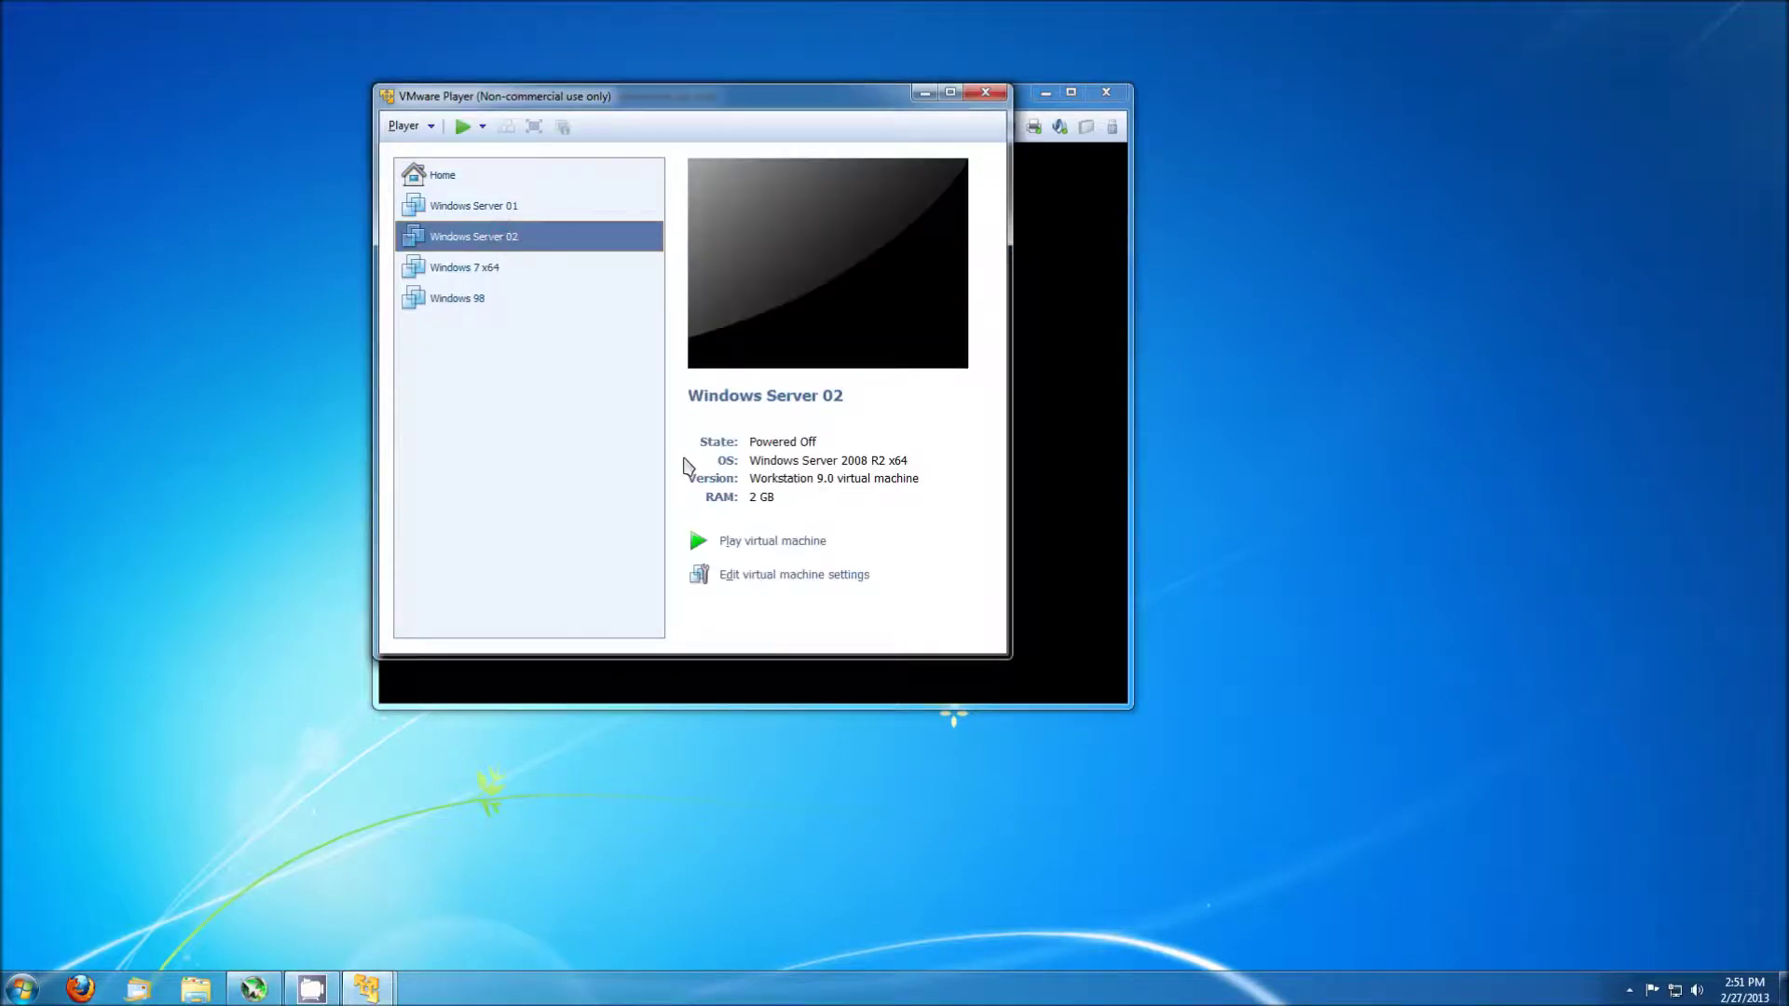
pyautogui.click(751, 544)
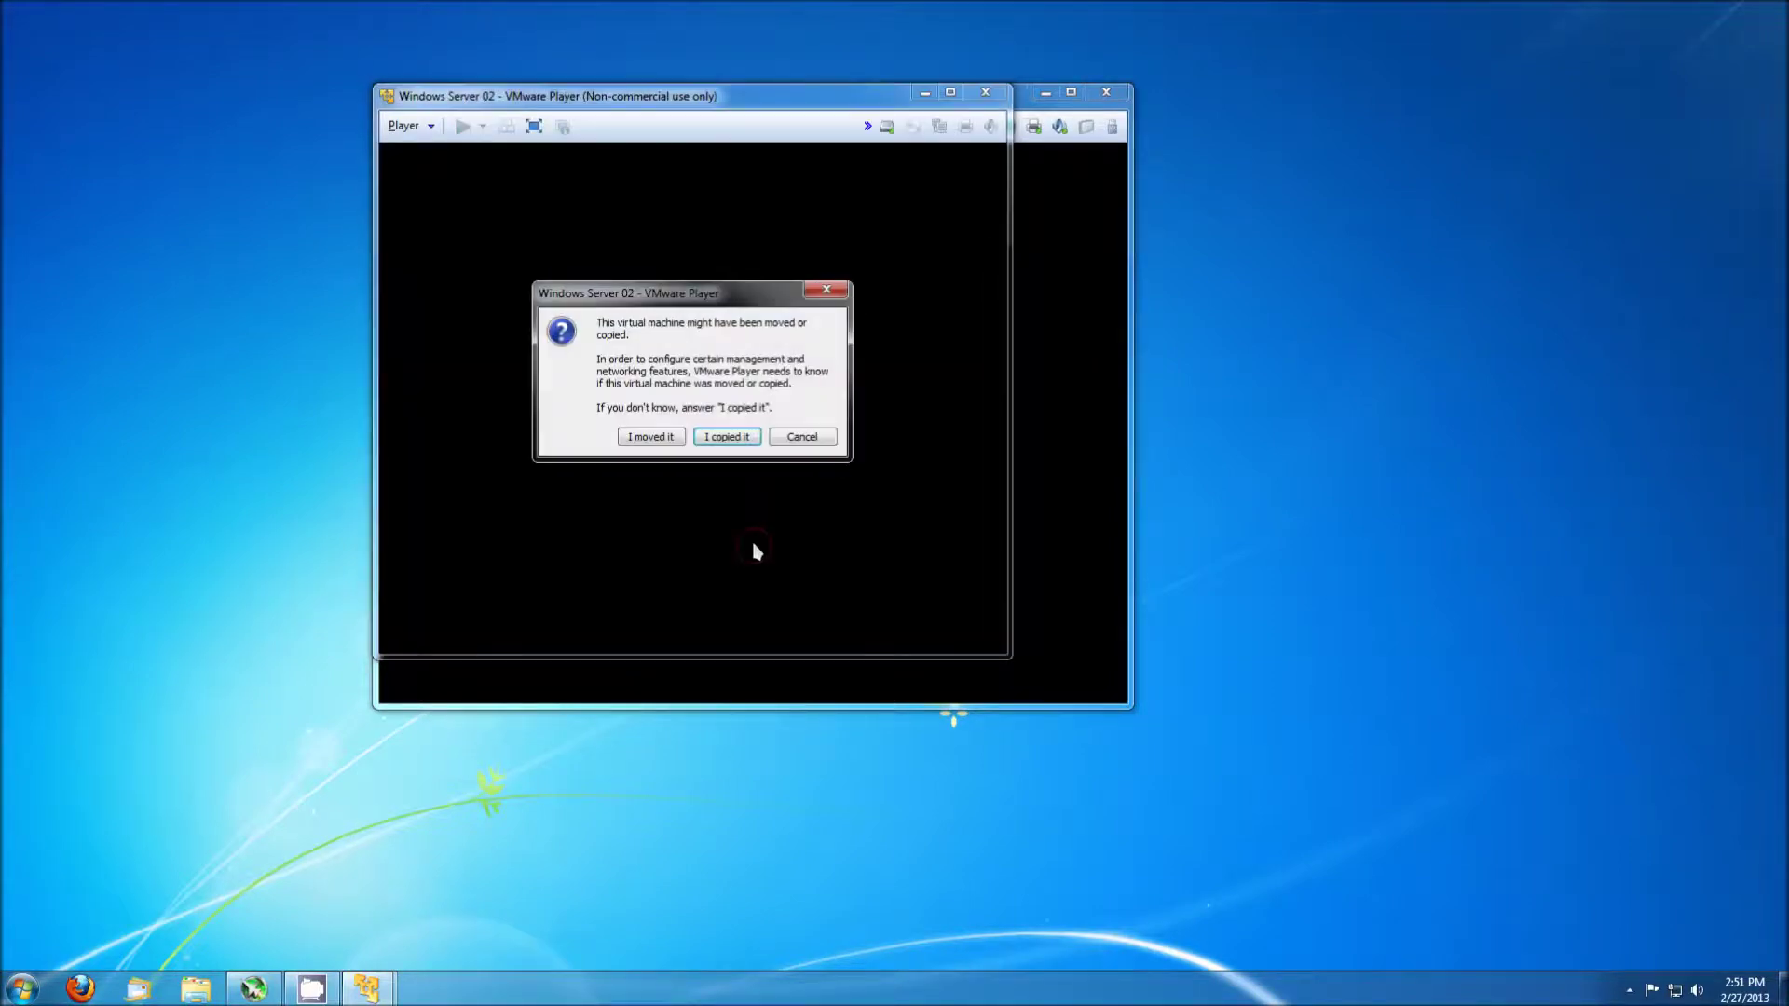
pyautogui.click(727, 437)
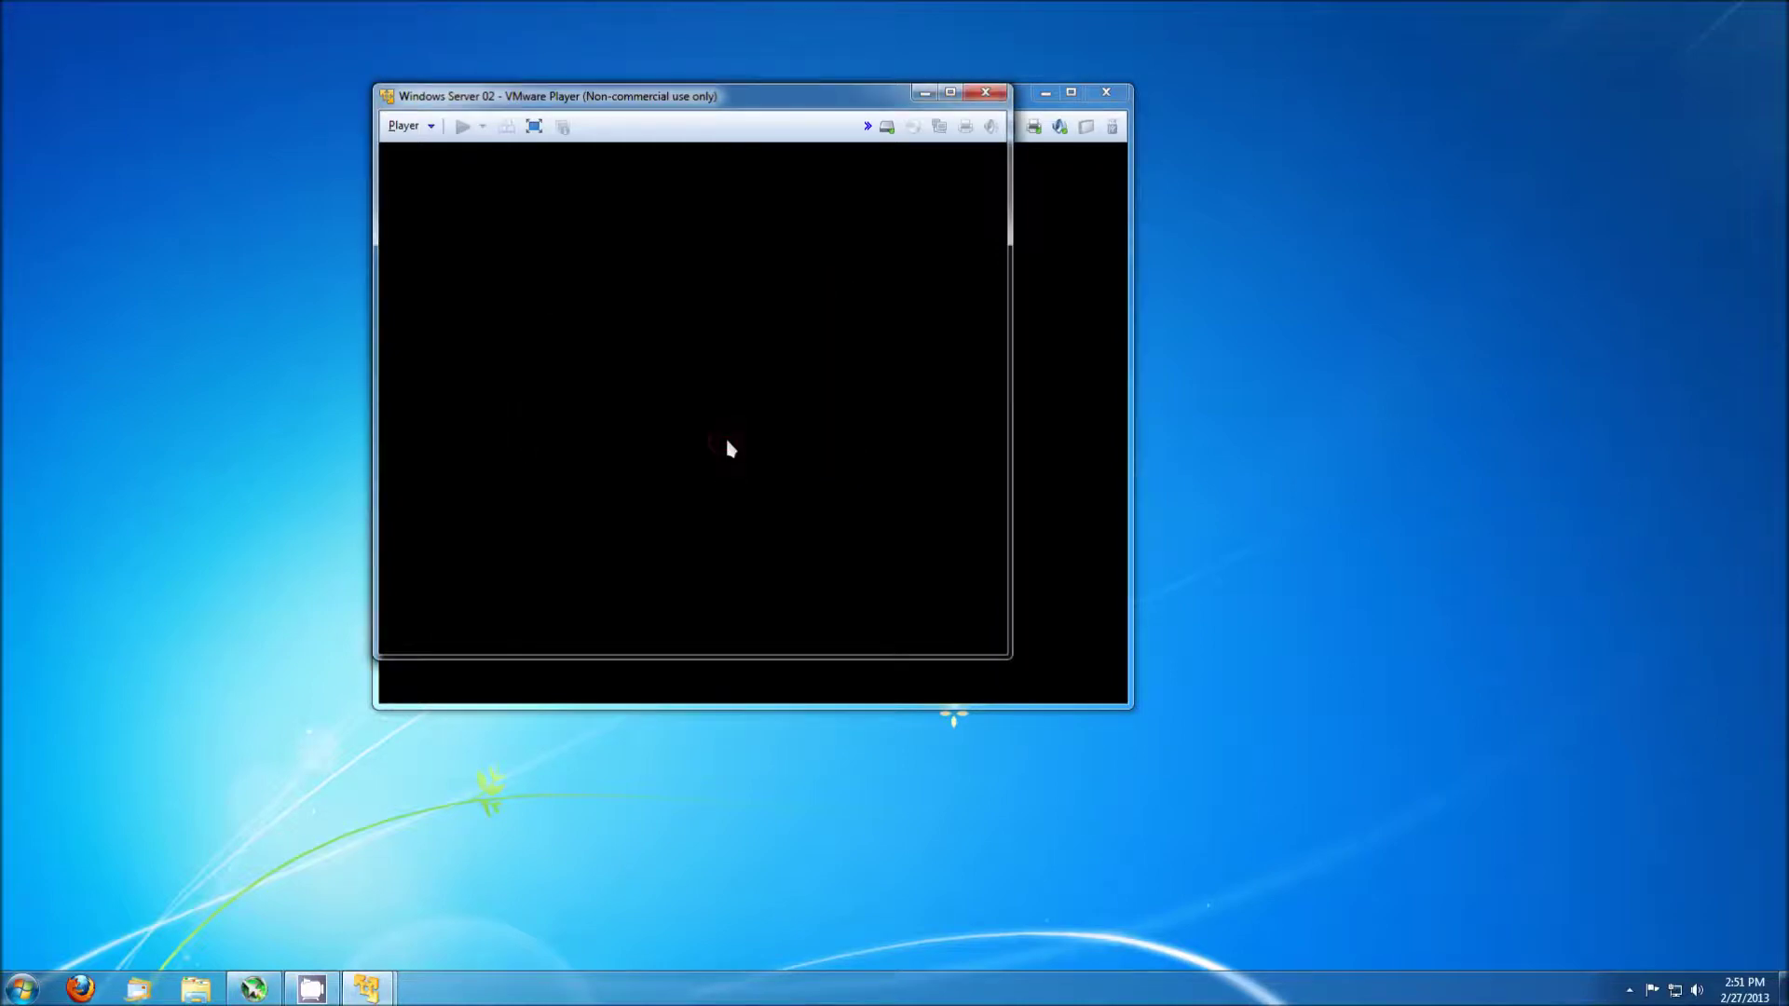
pyautogui.click(820, 478)
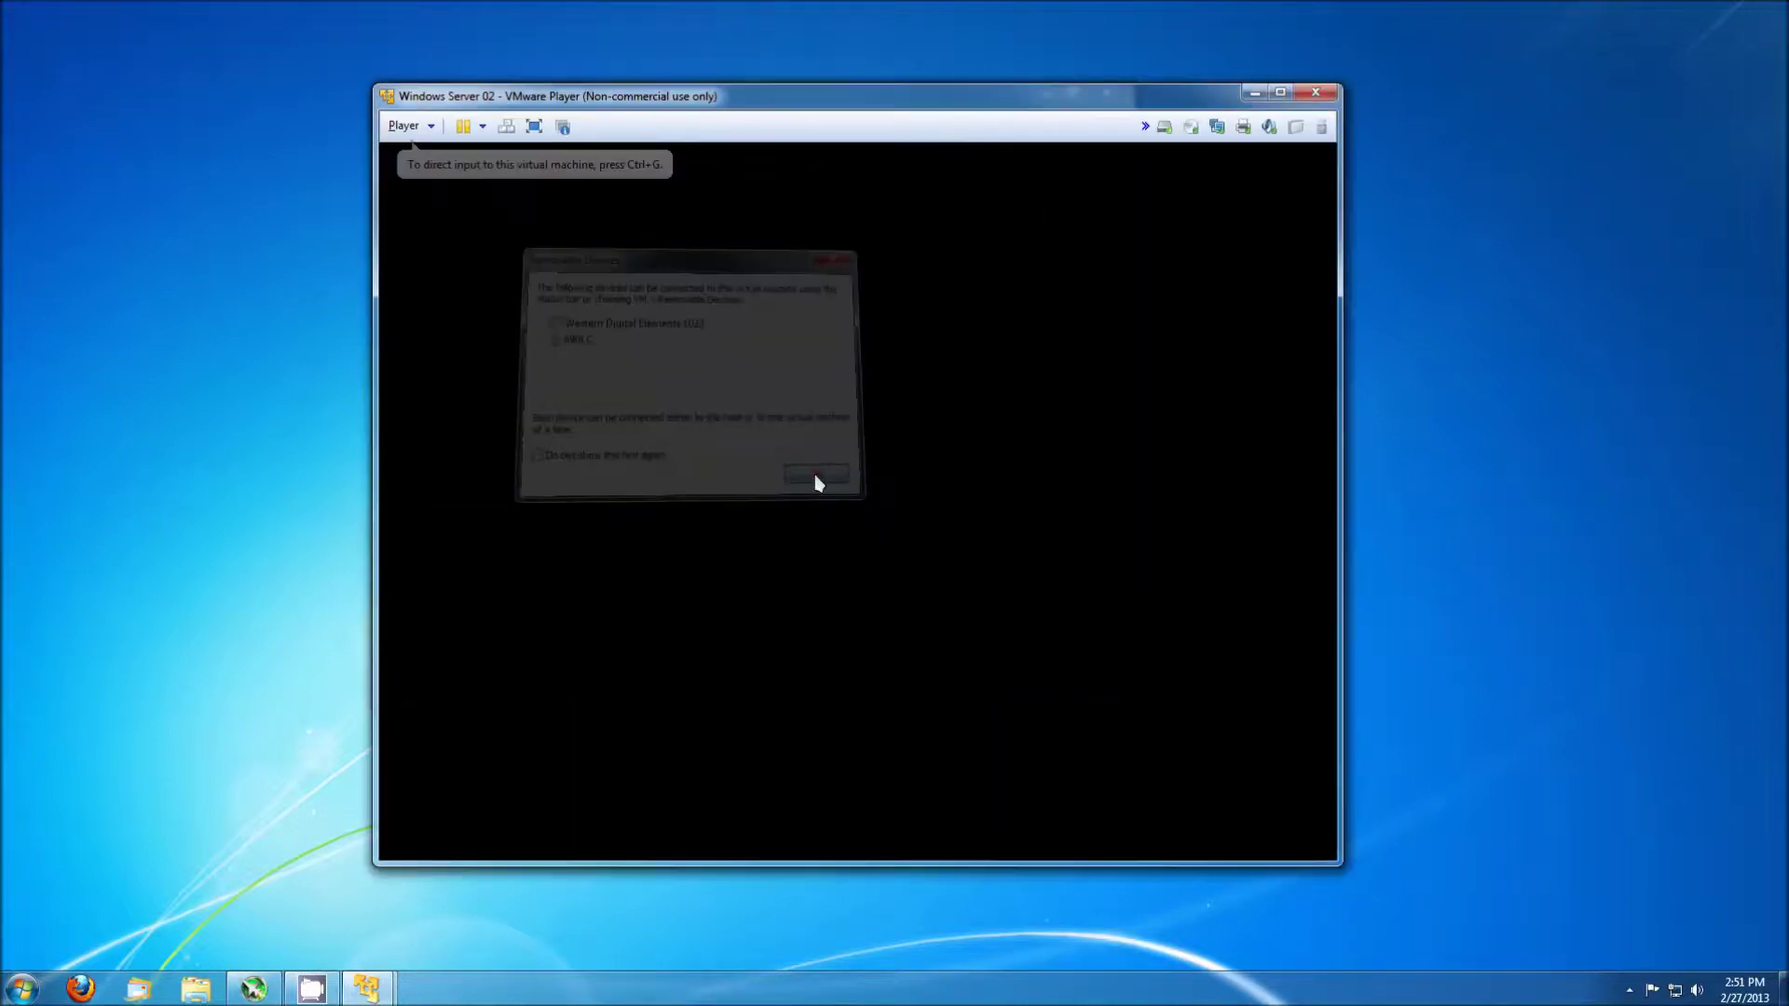
pyautogui.moveTo(601, 104); pyautogui.dragTo(995, 186)
pyautogui.moveTo(811, 109); pyautogui.dragTo(451, 40)
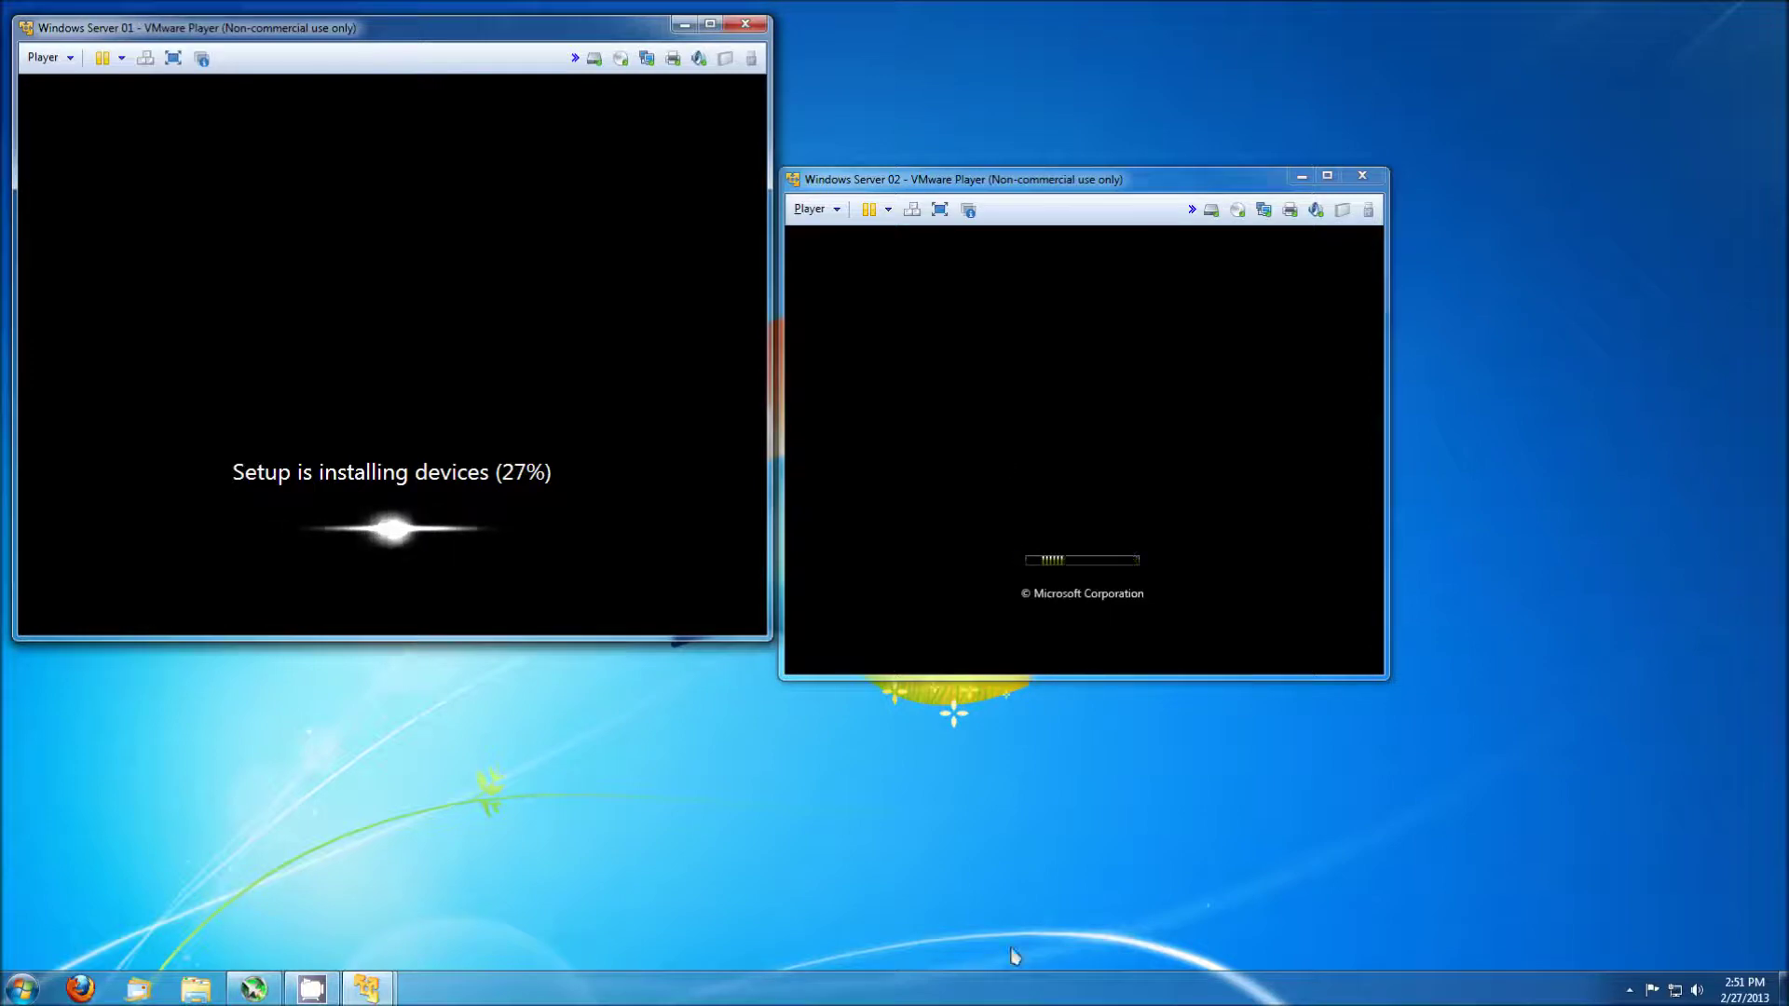
pyautogui.rightClick(1029, 990)
pyautogui.click(1067, 932)
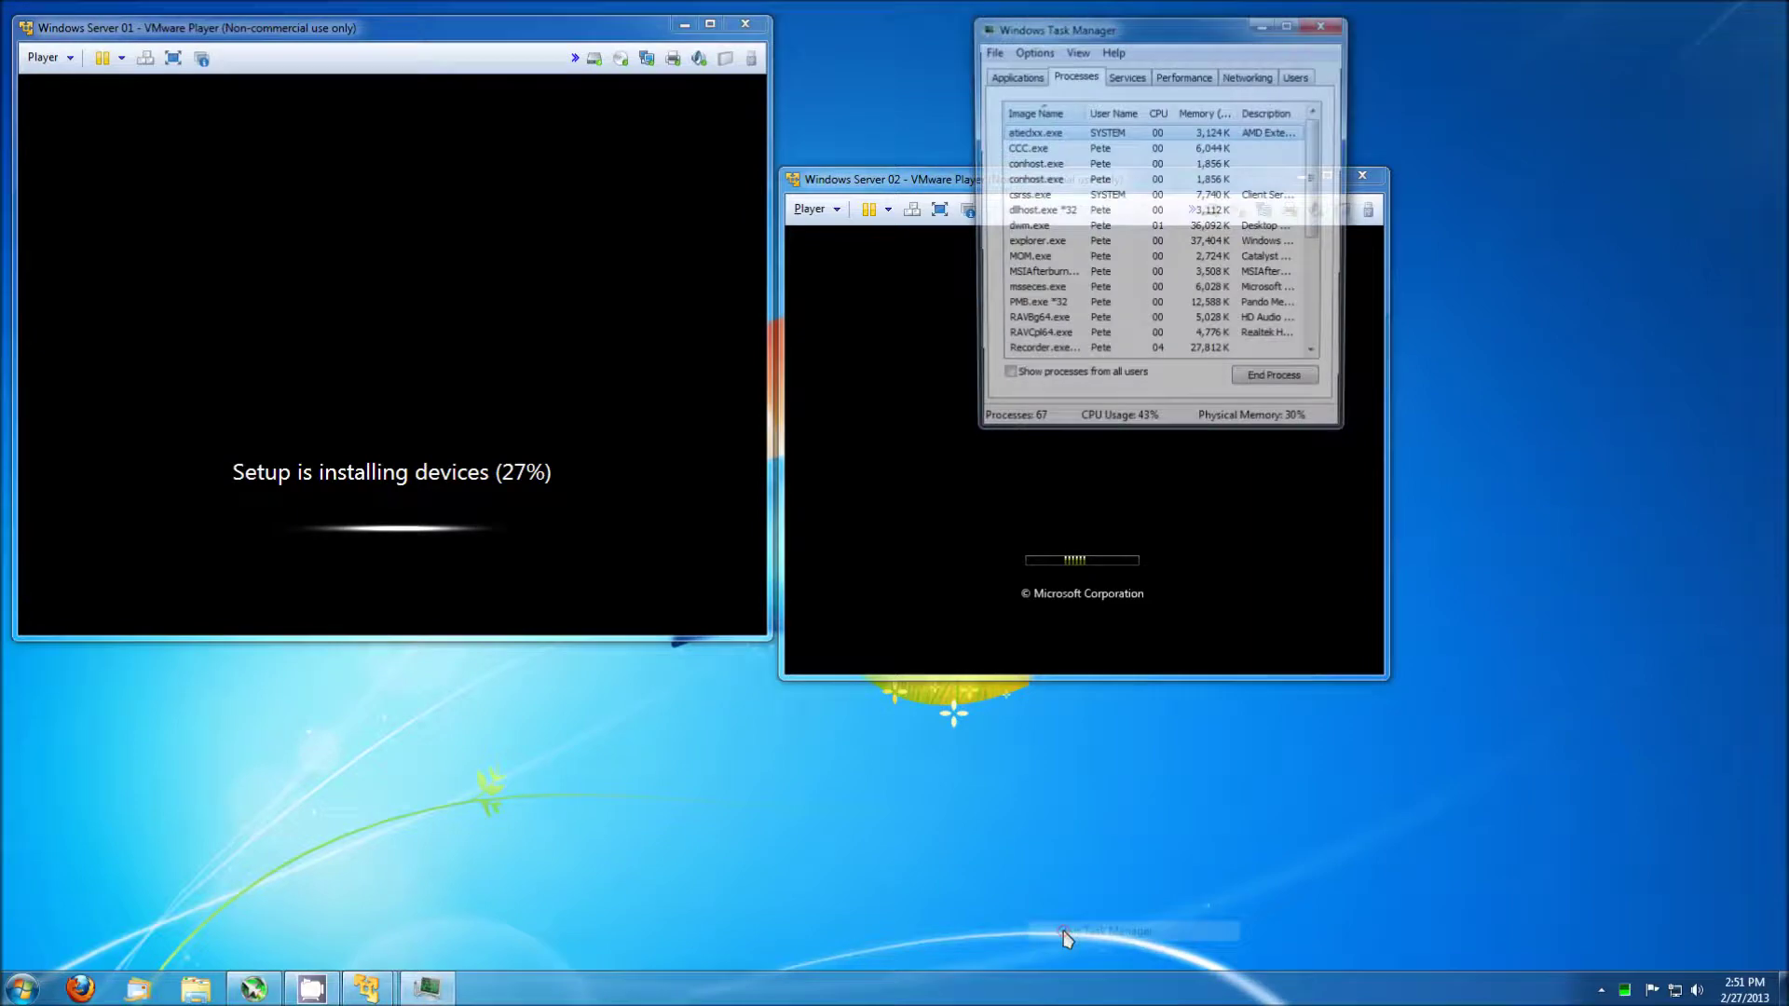
pyautogui.click(1179, 80)
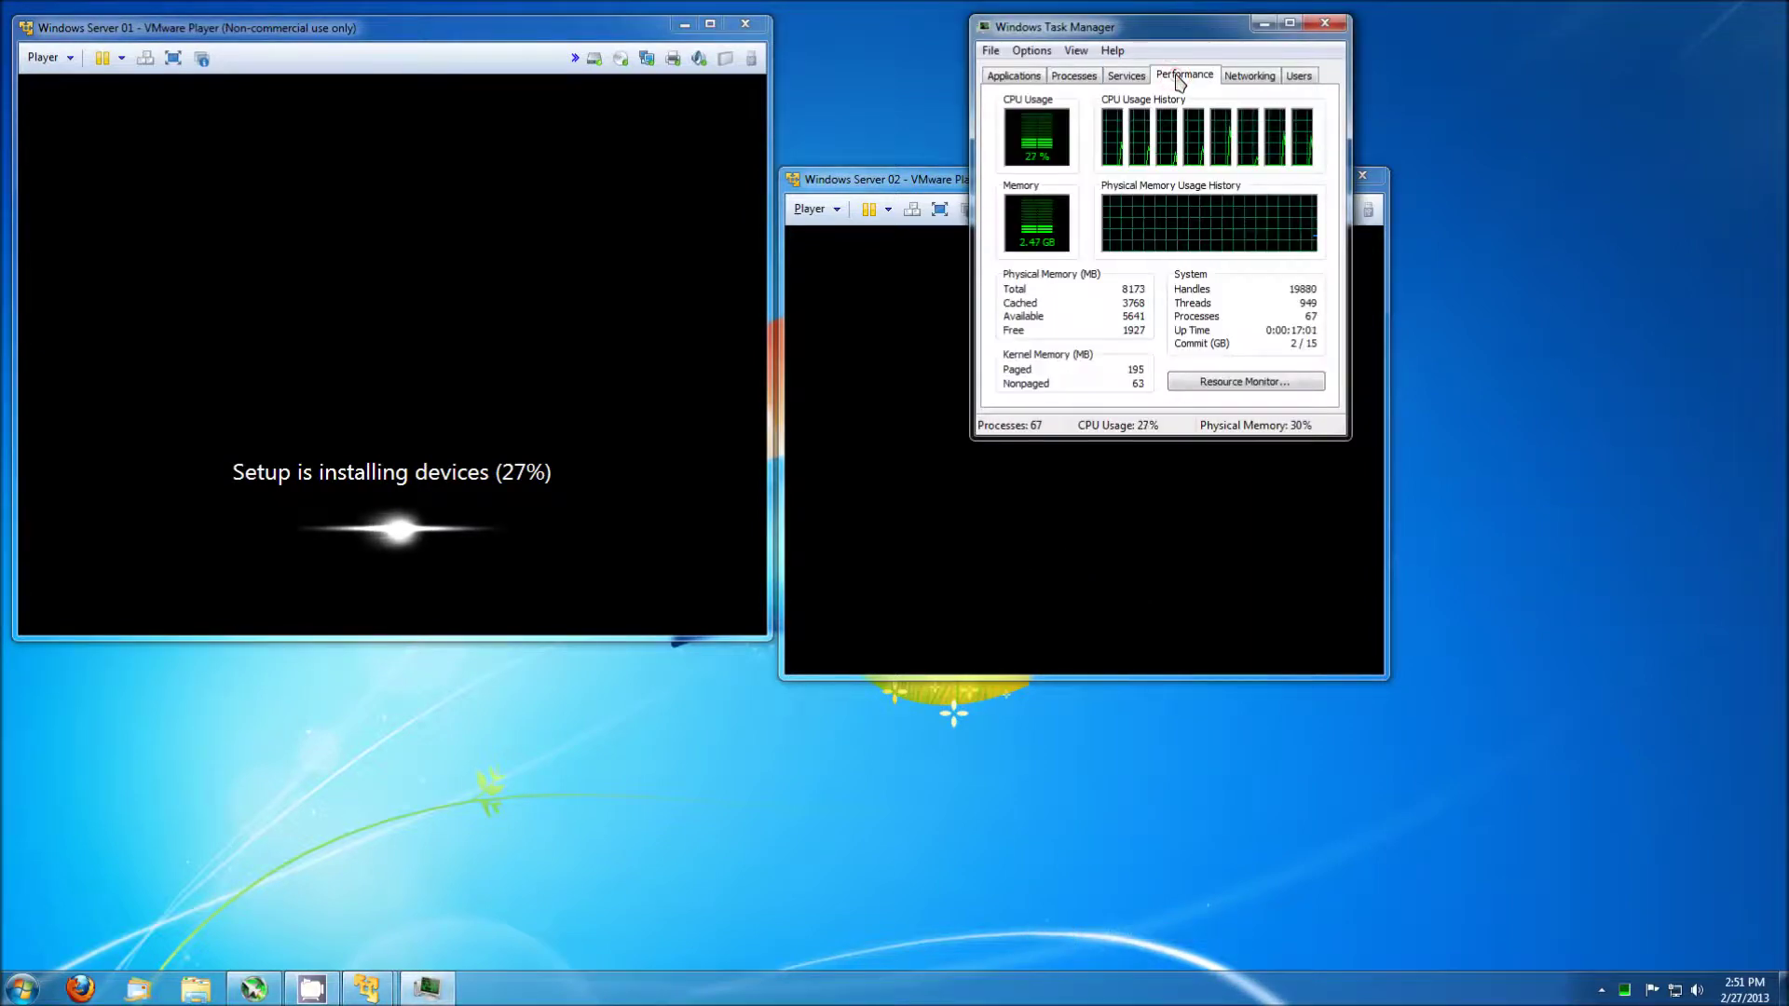
pyautogui.click(1327, 26)
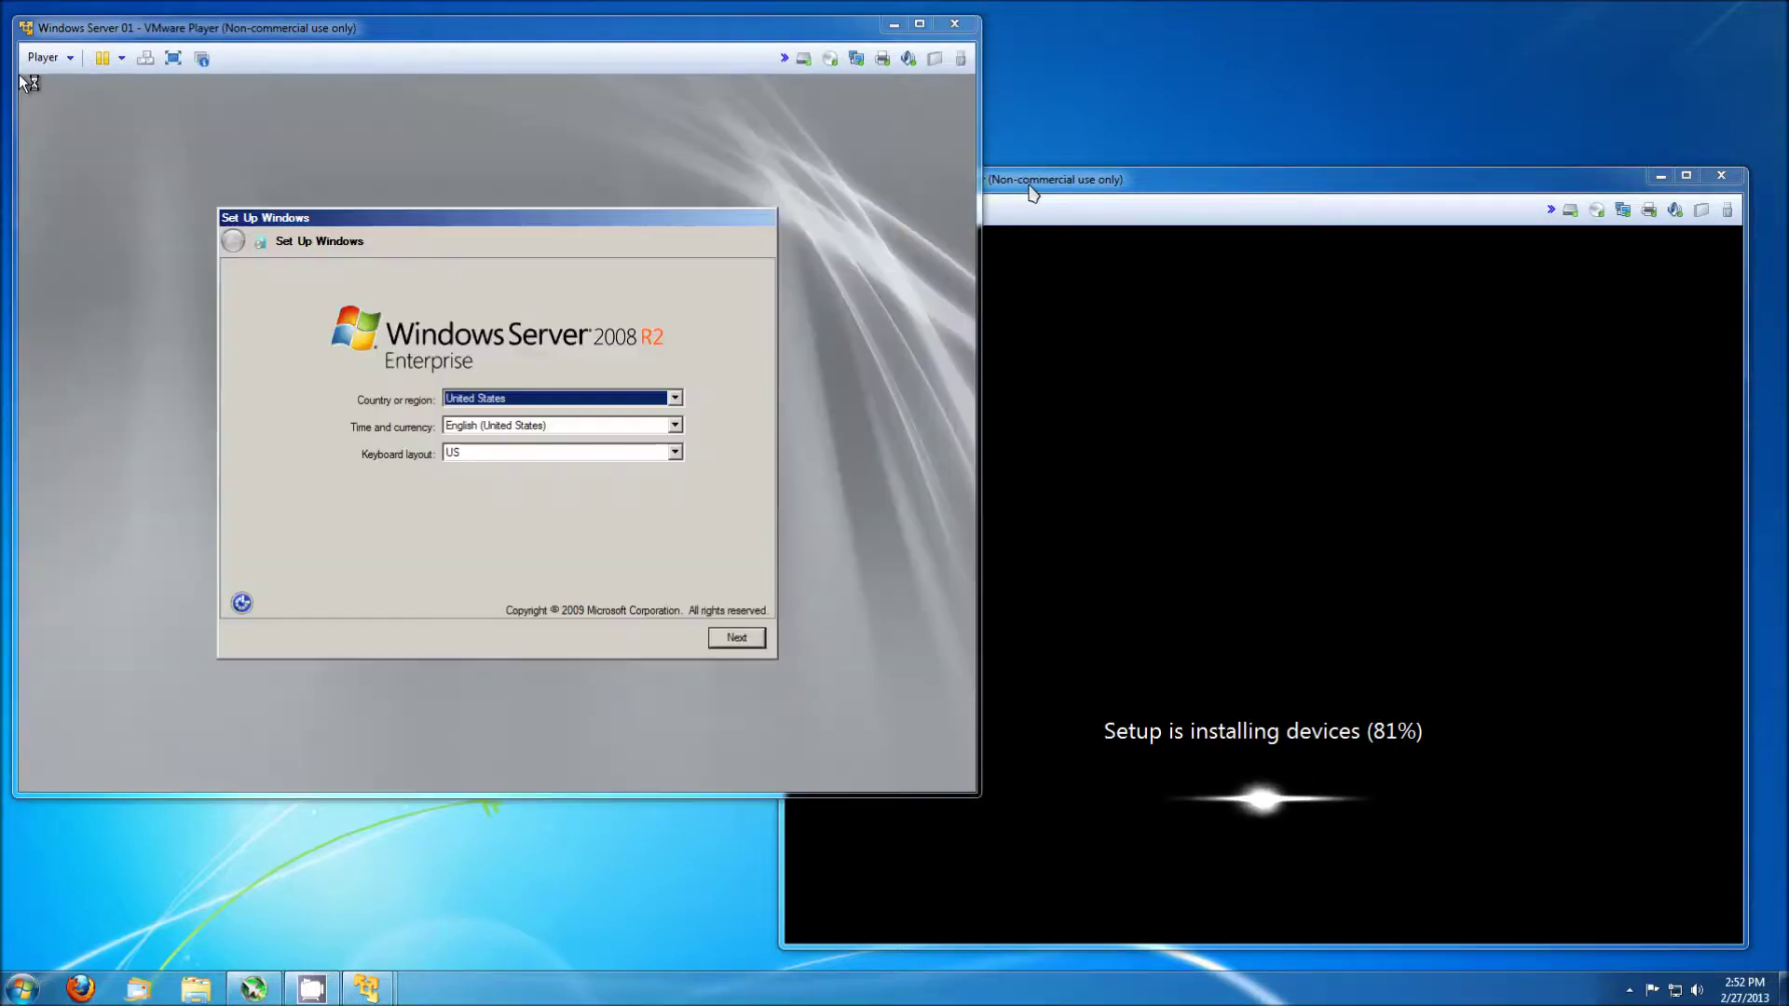
# In Server 01's setup, keep region defaults, skip the product key and accept the license.
pyautogui.click(781, 638)
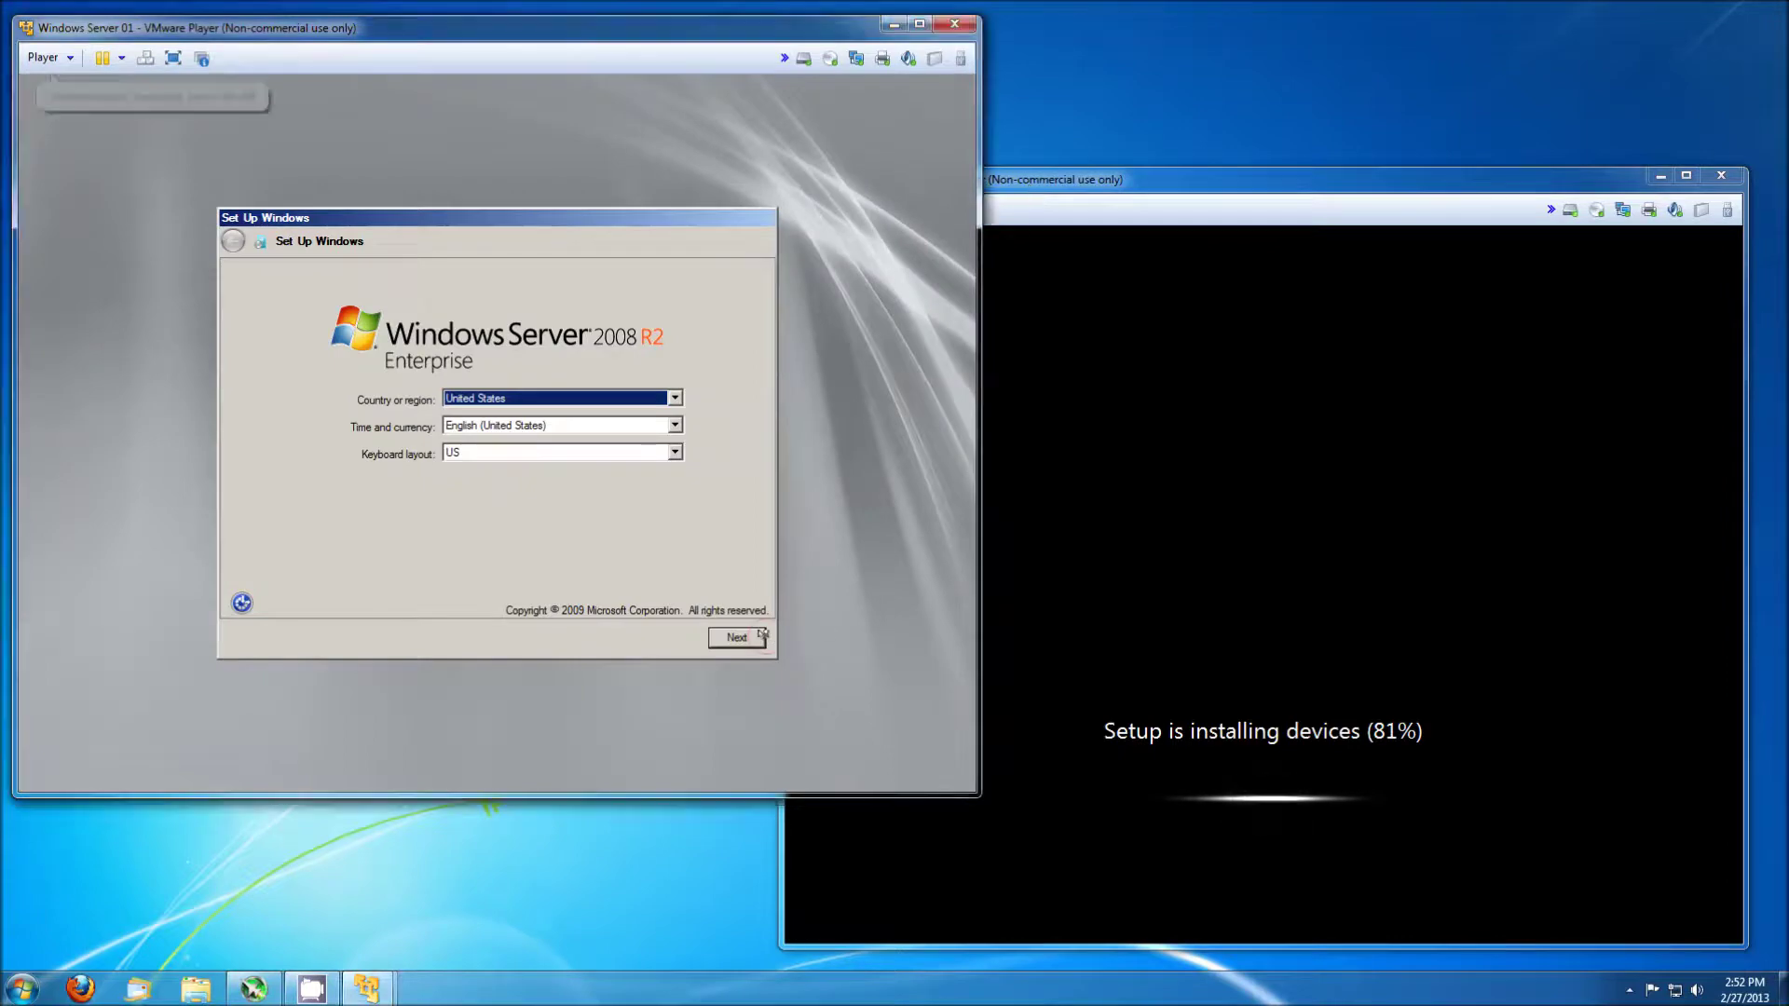
pyautogui.click(737, 638)
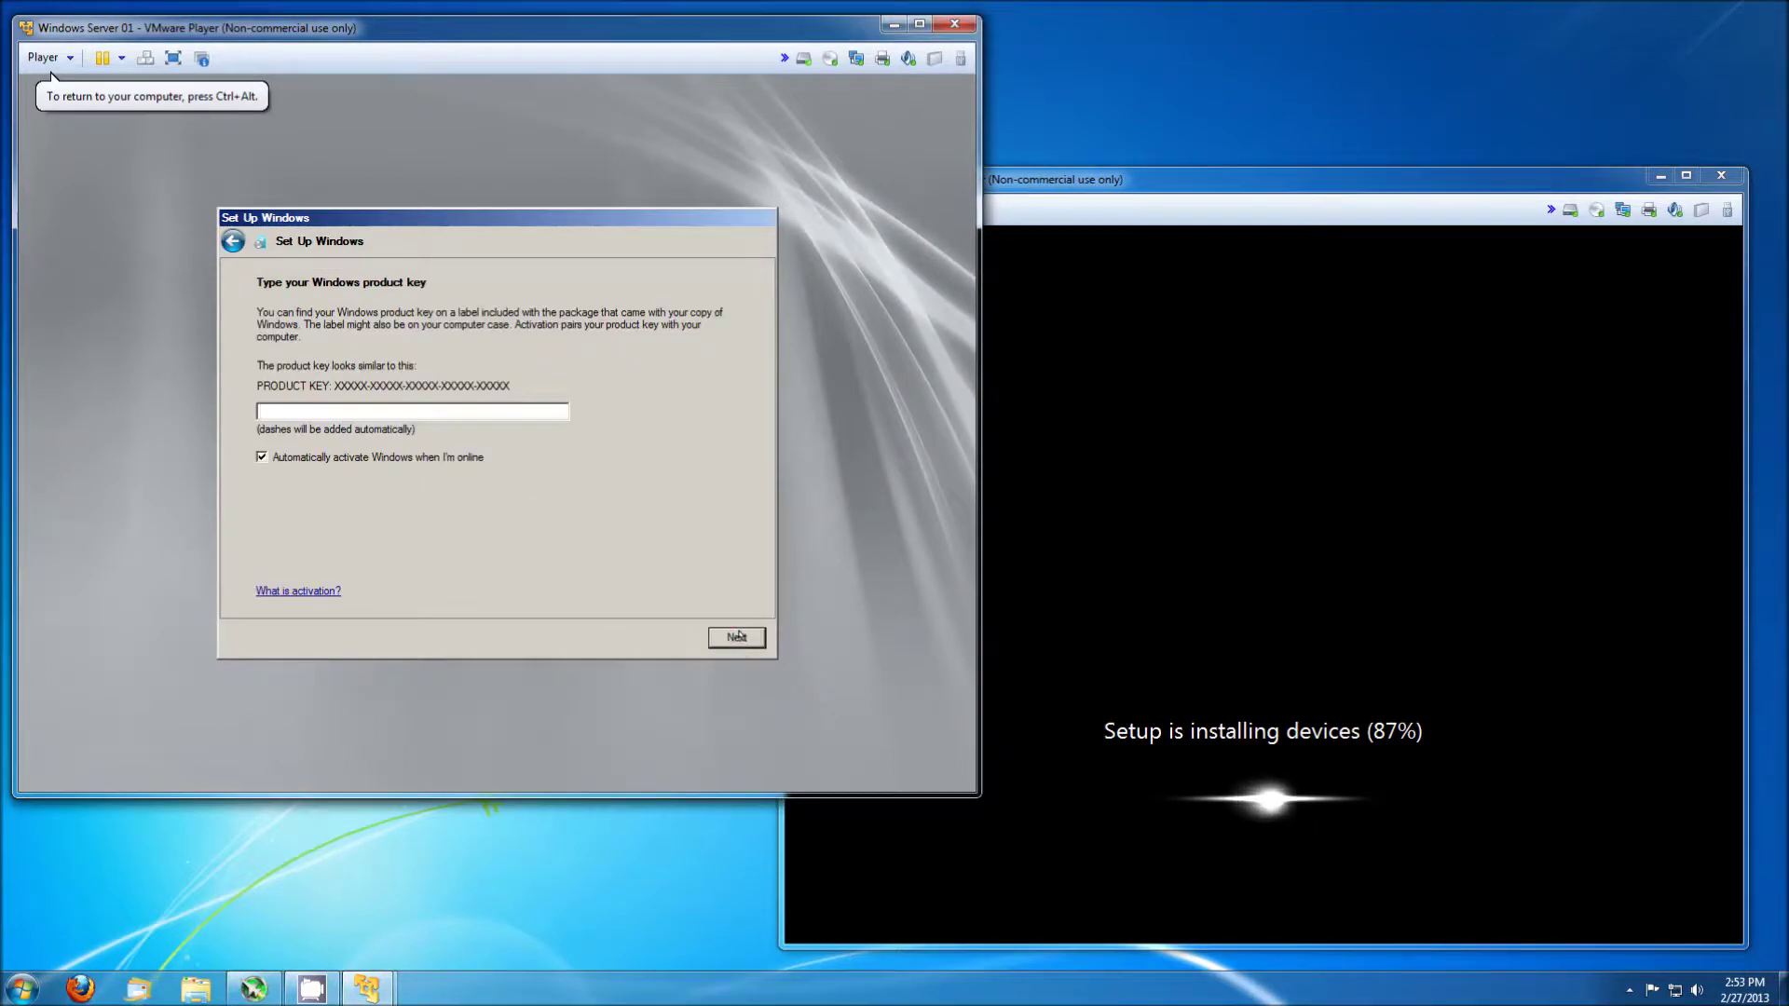
pyautogui.click(735, 638)
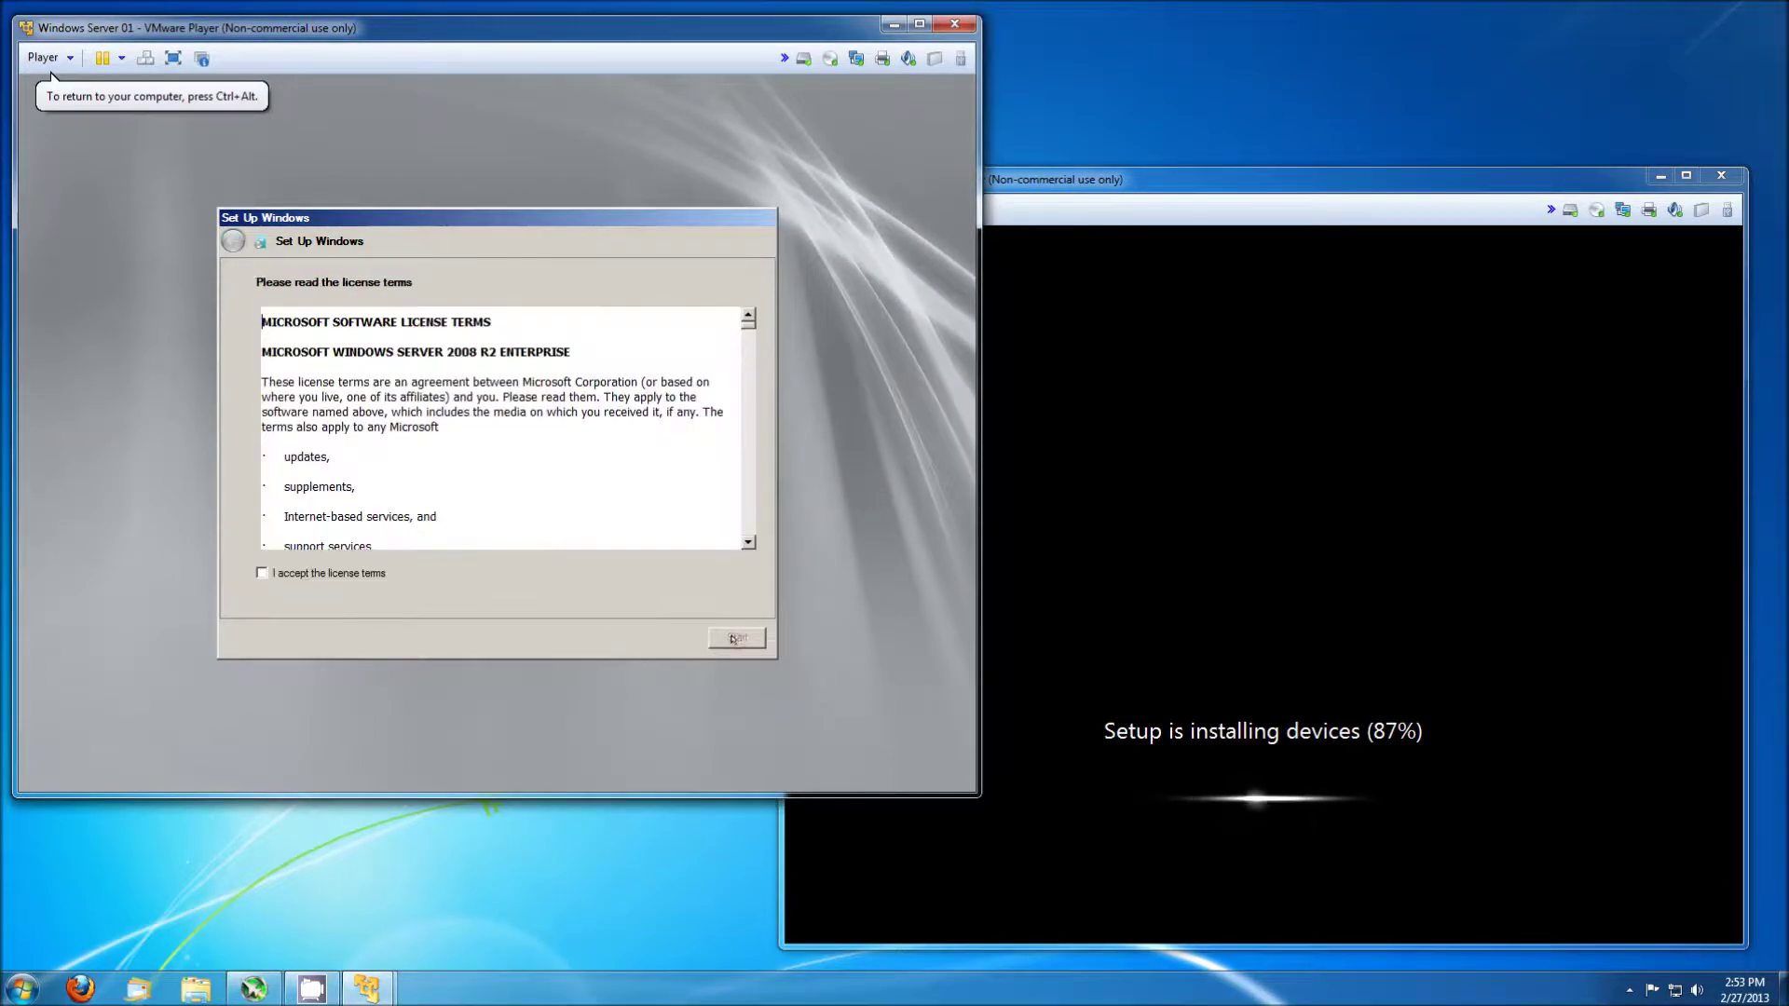
pyautogui.click(314, 572)
pyautogui.click(727, 636)
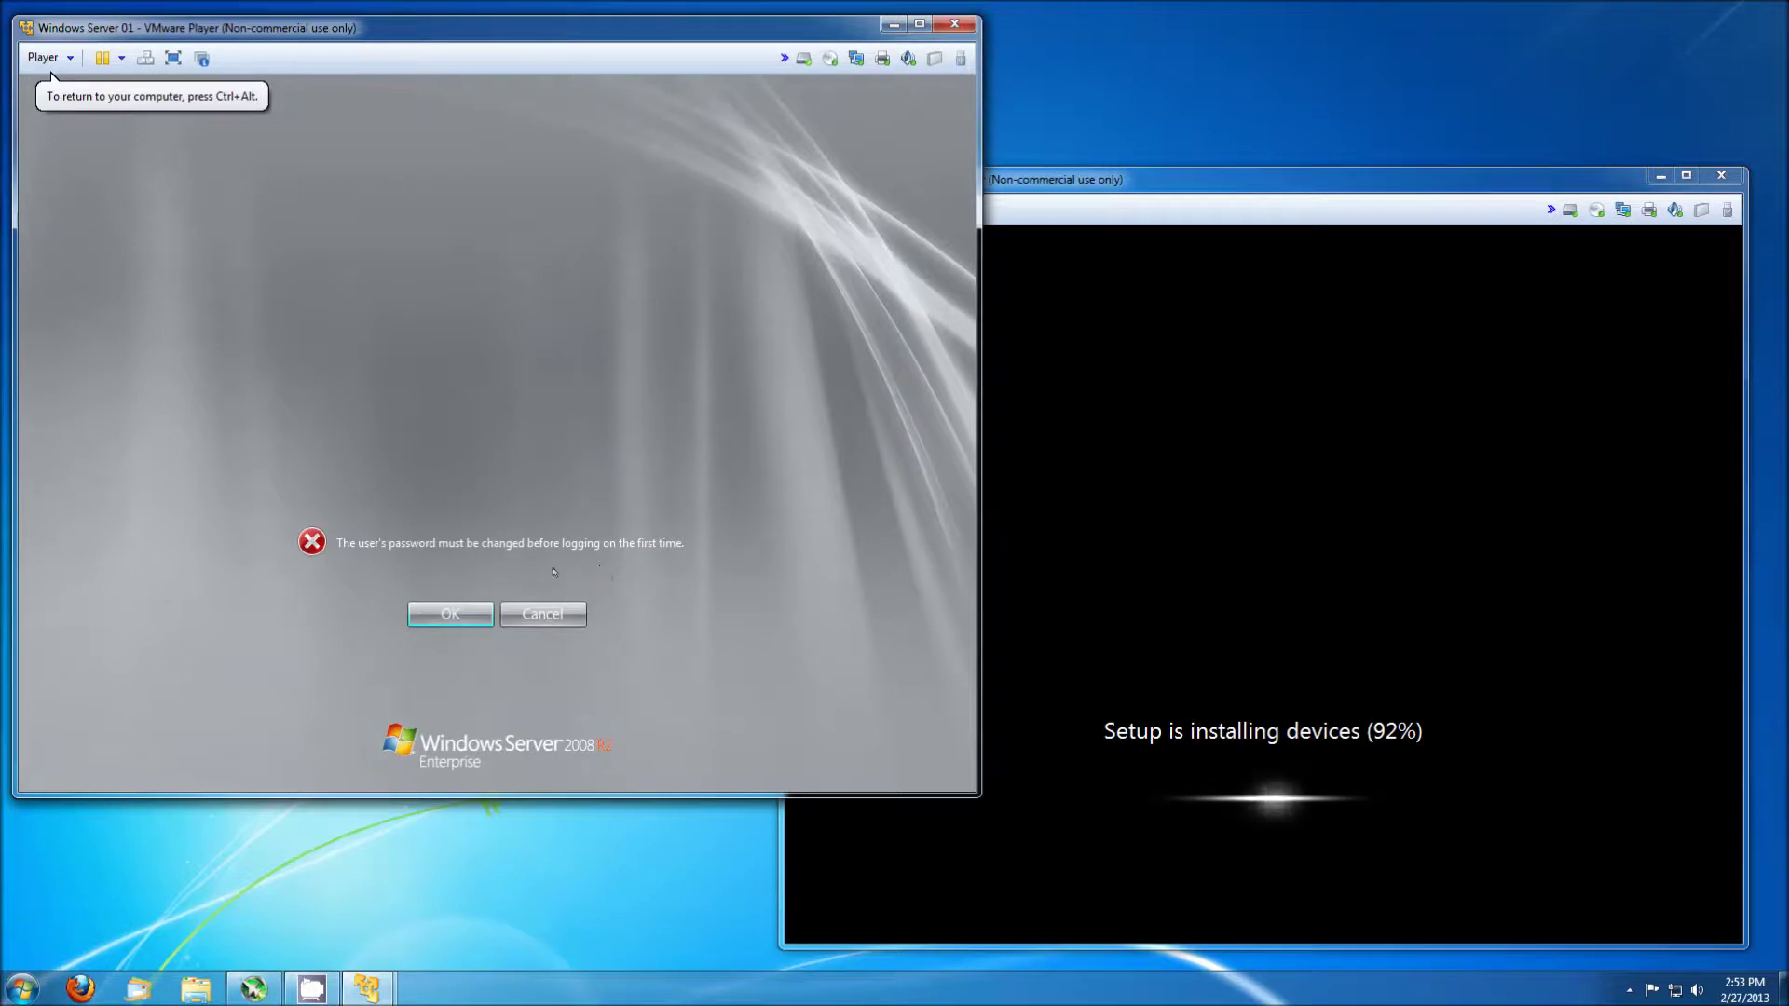
# Set and confirm a new Administrator password on Server 01.
pyautogui.click(443, 610)
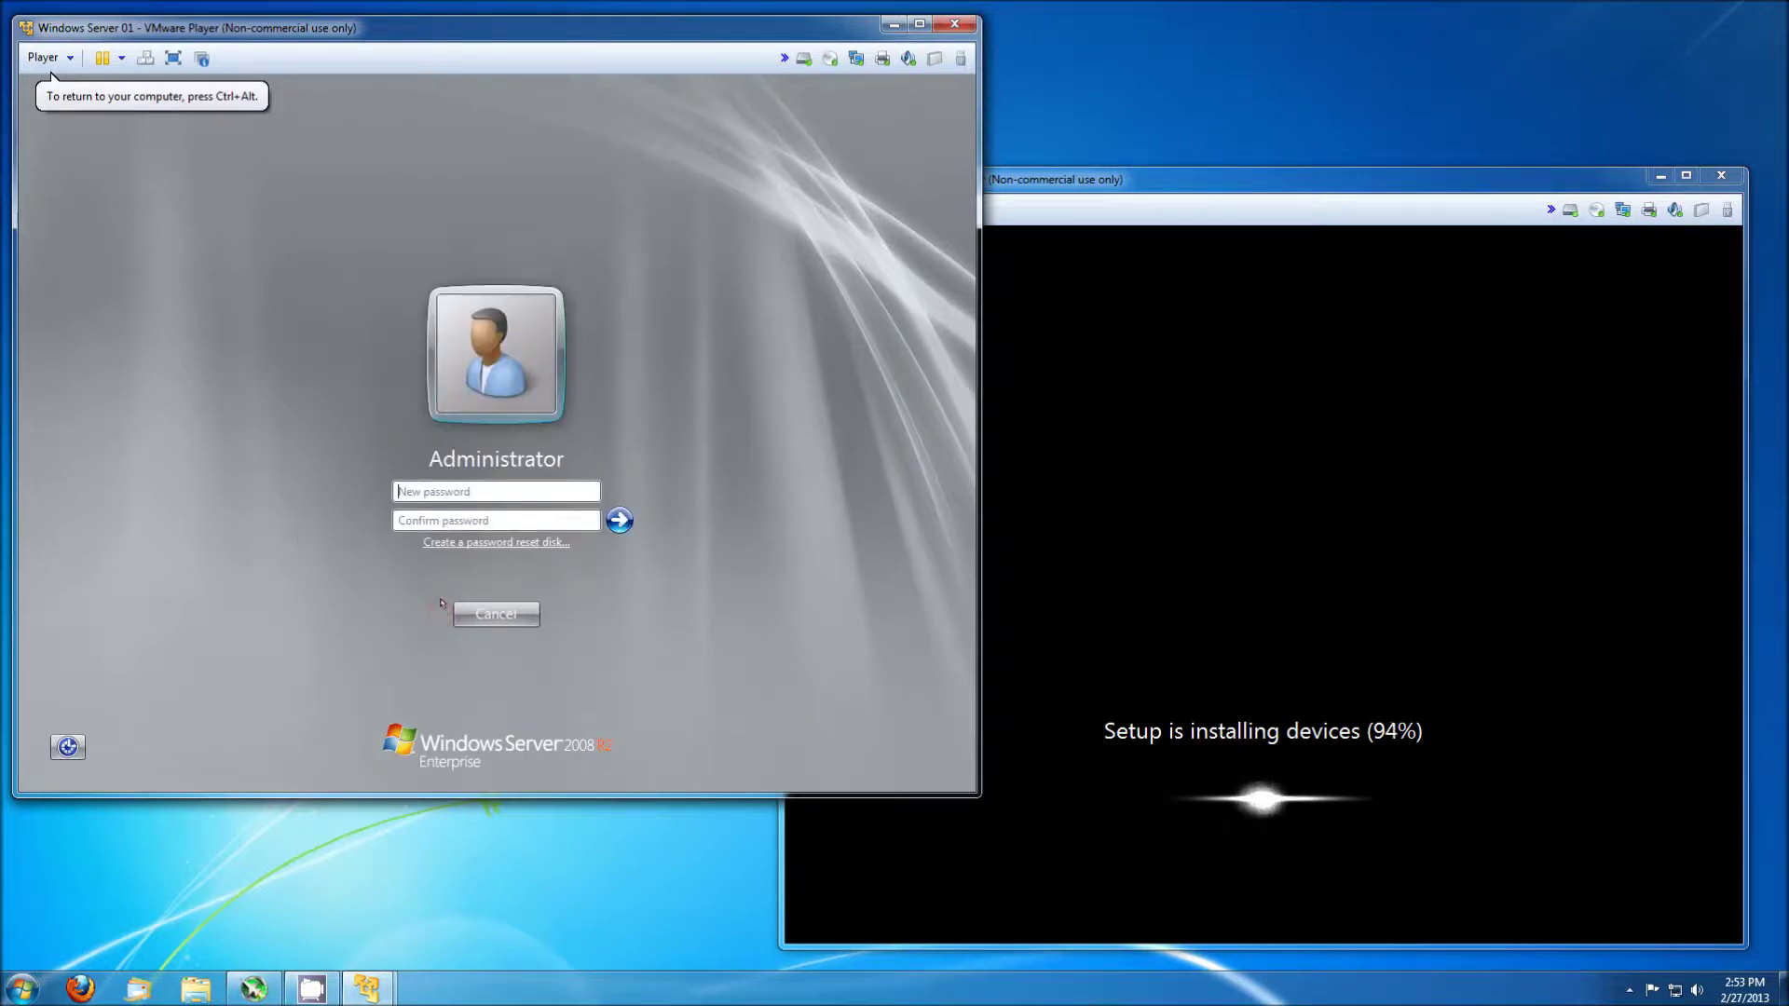
pyautogui.write('Pa$$w0rd1')
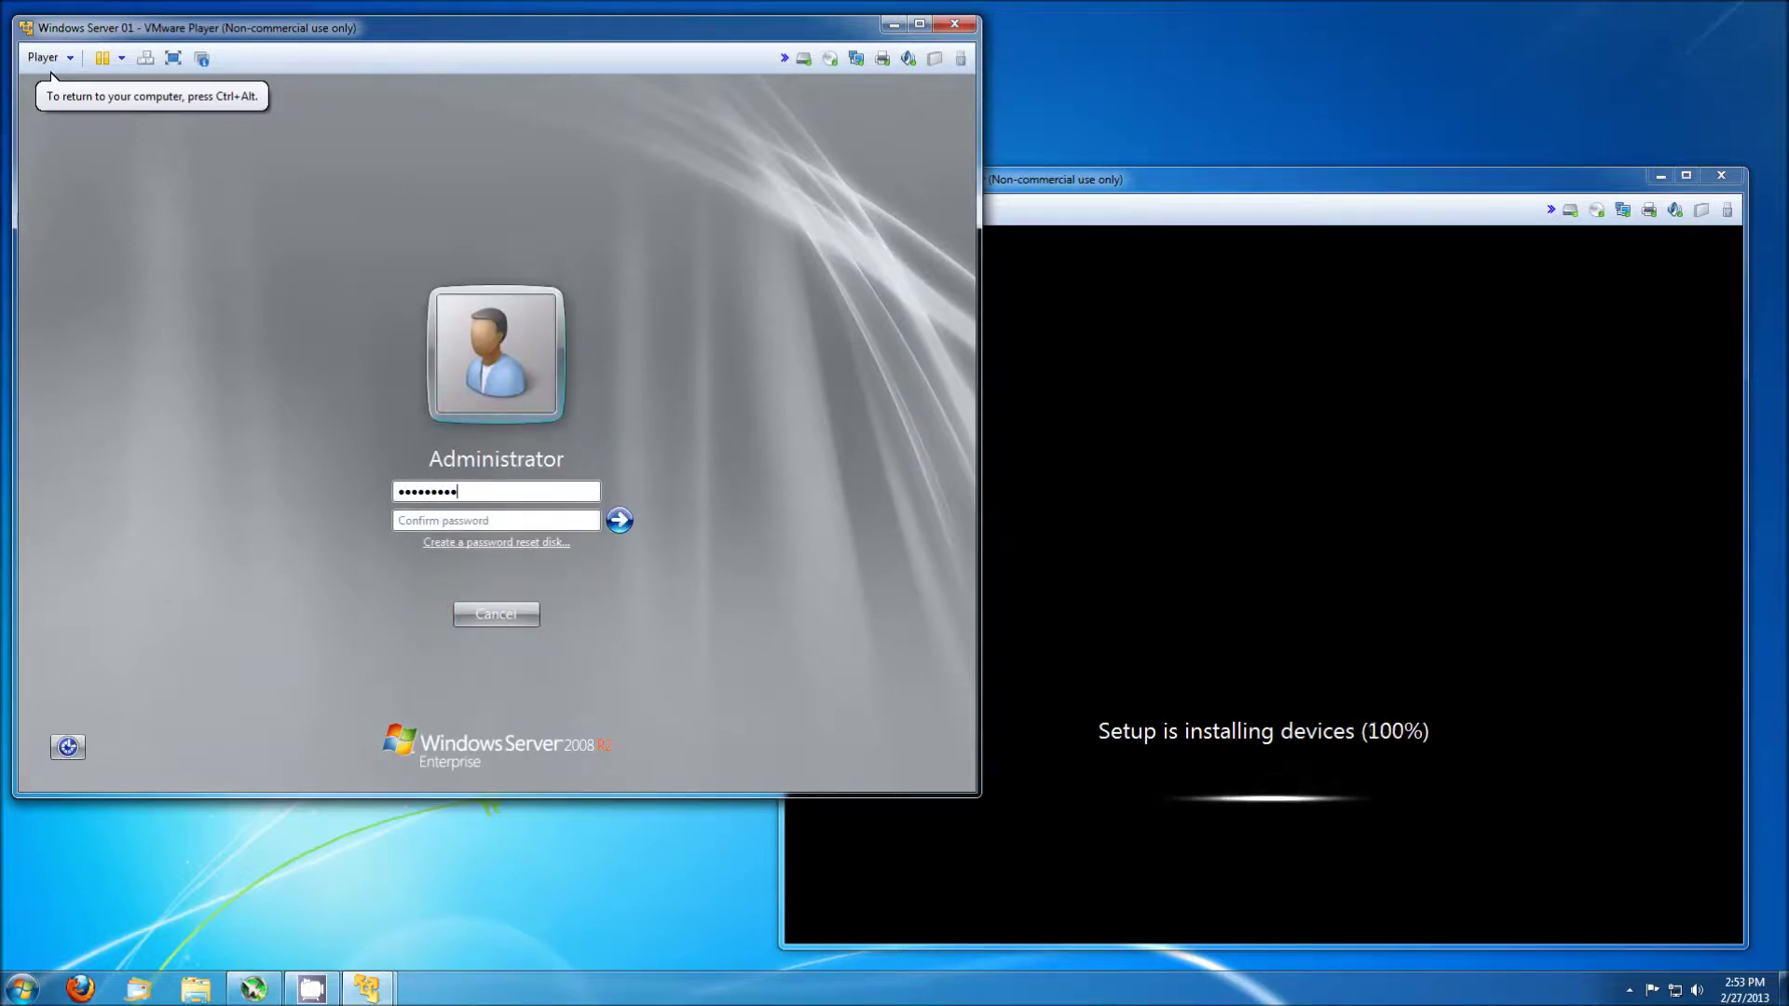
pyautogui.press('Tab')
pyautogui.write('Pa$$w0rd1')
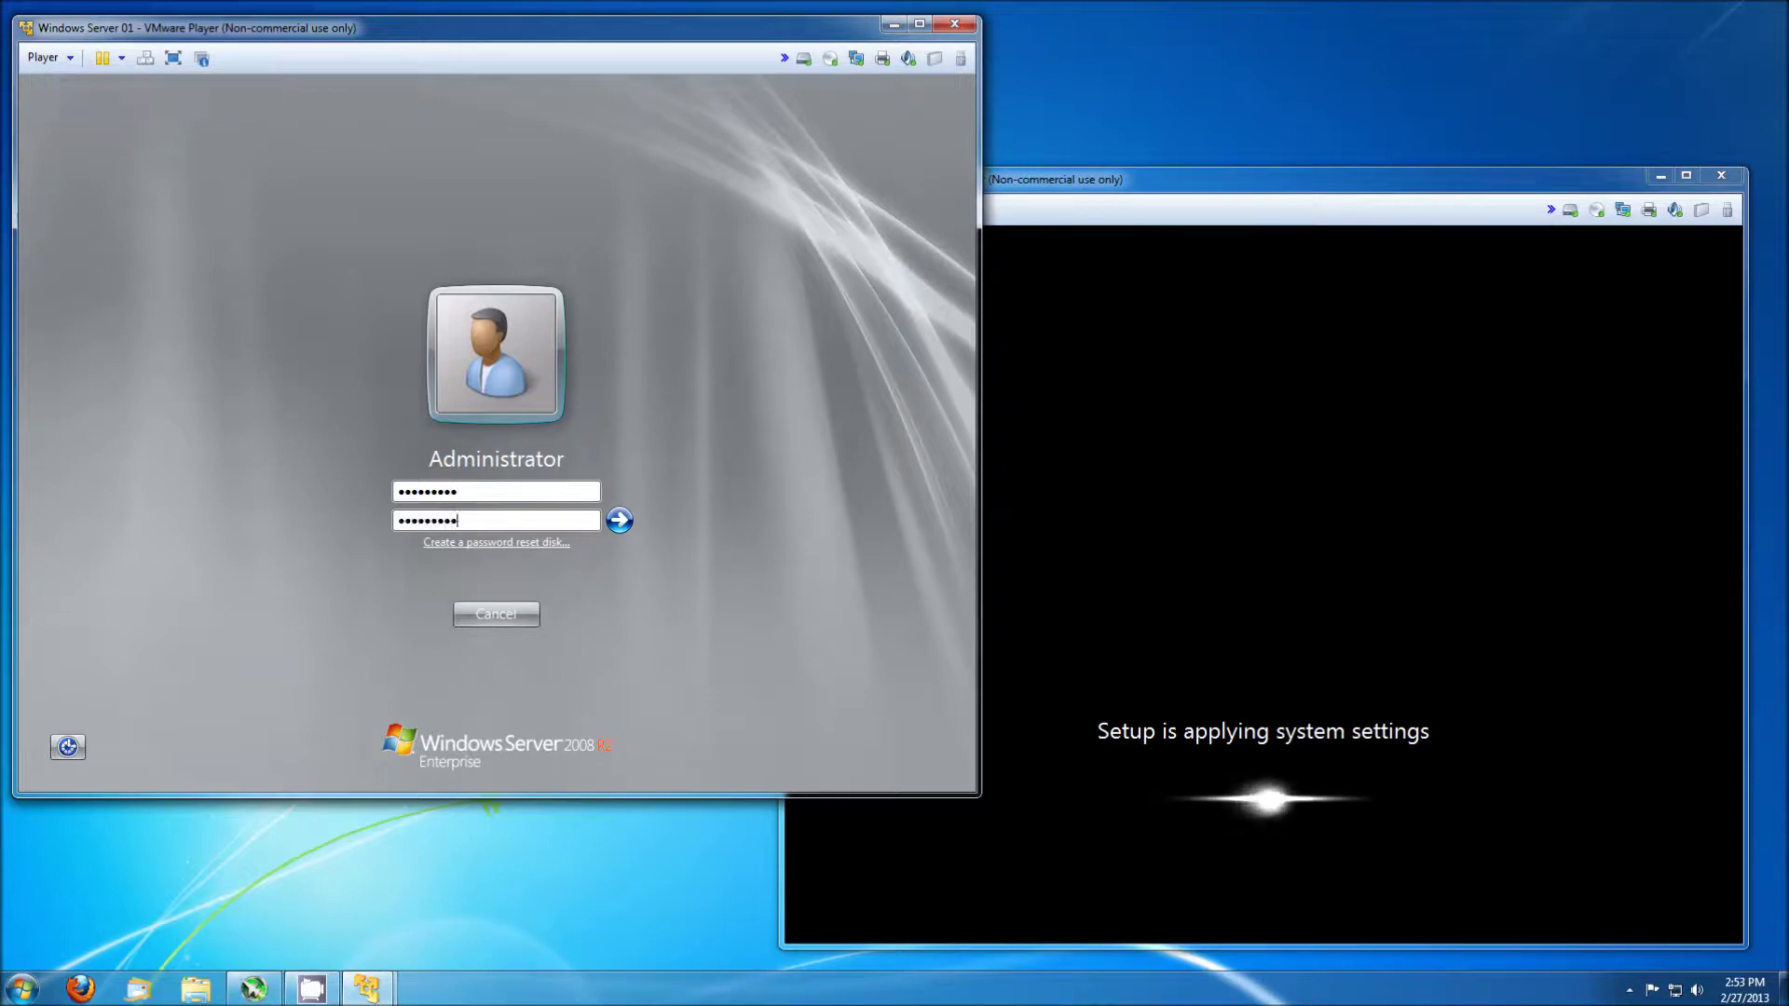
pyautogui.press('Return')
pyautogui.press('Return')
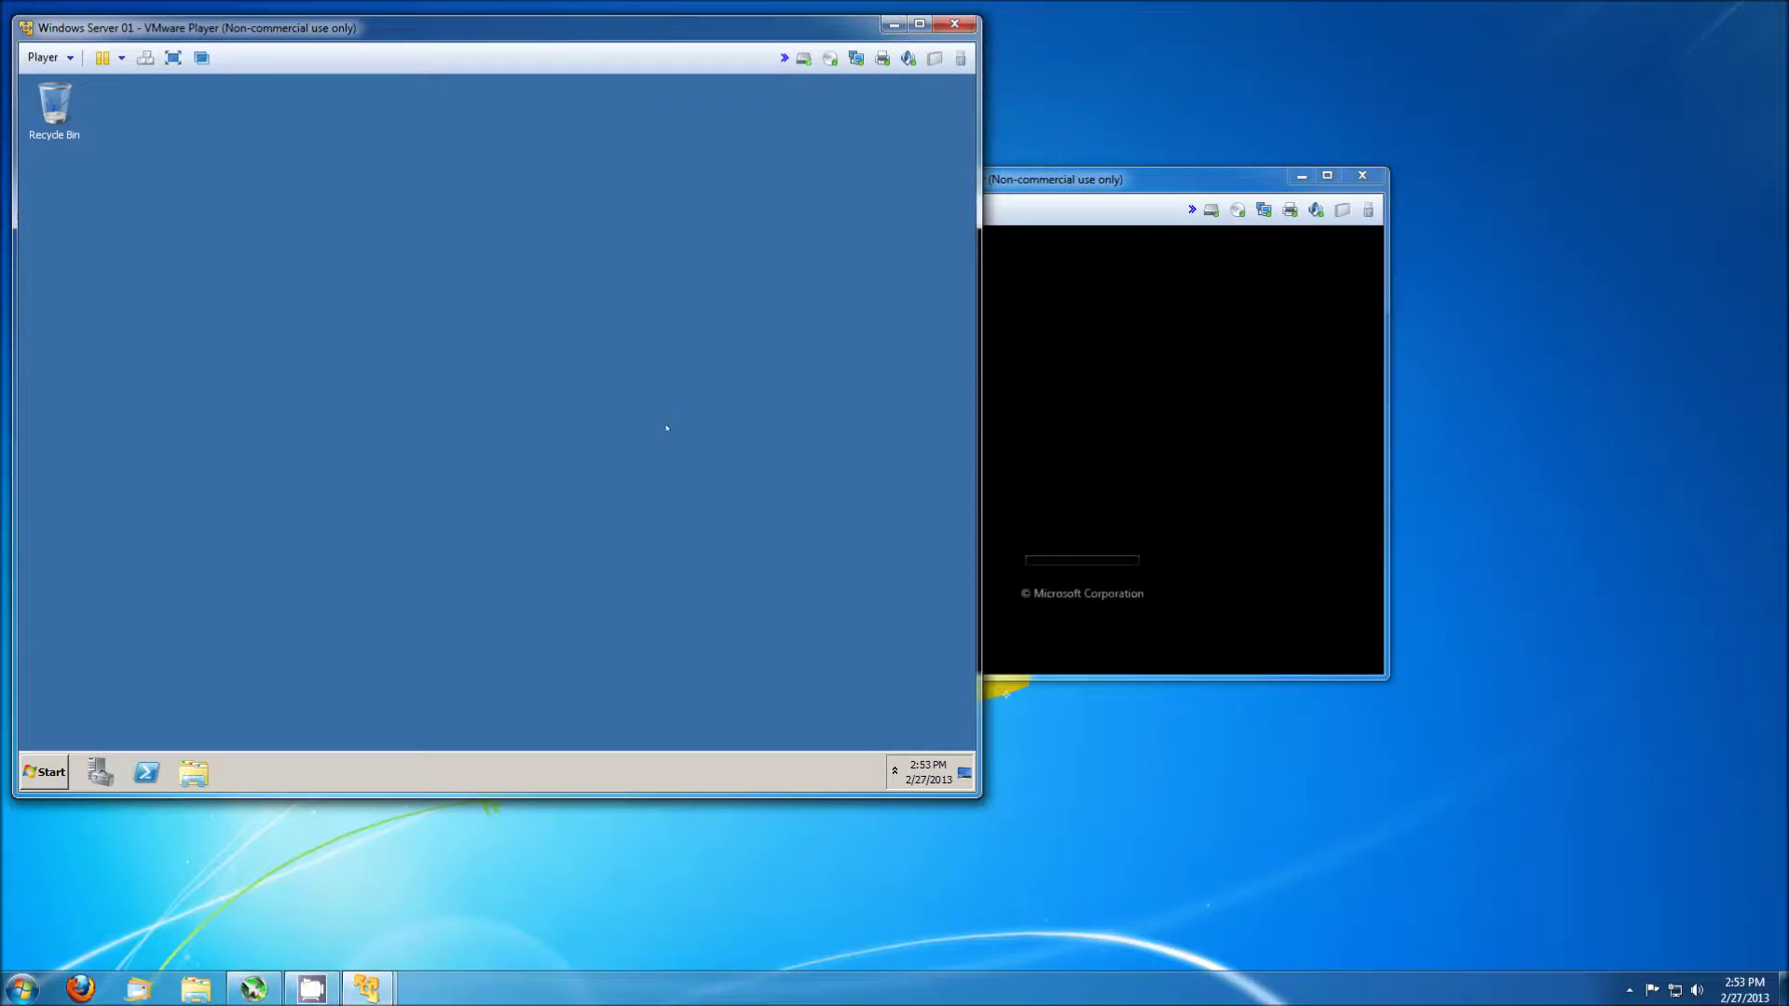
# In Server Manager > Local Users and Groups > Users, rename Administrator to Root.
pyautogui.click(45, 772)
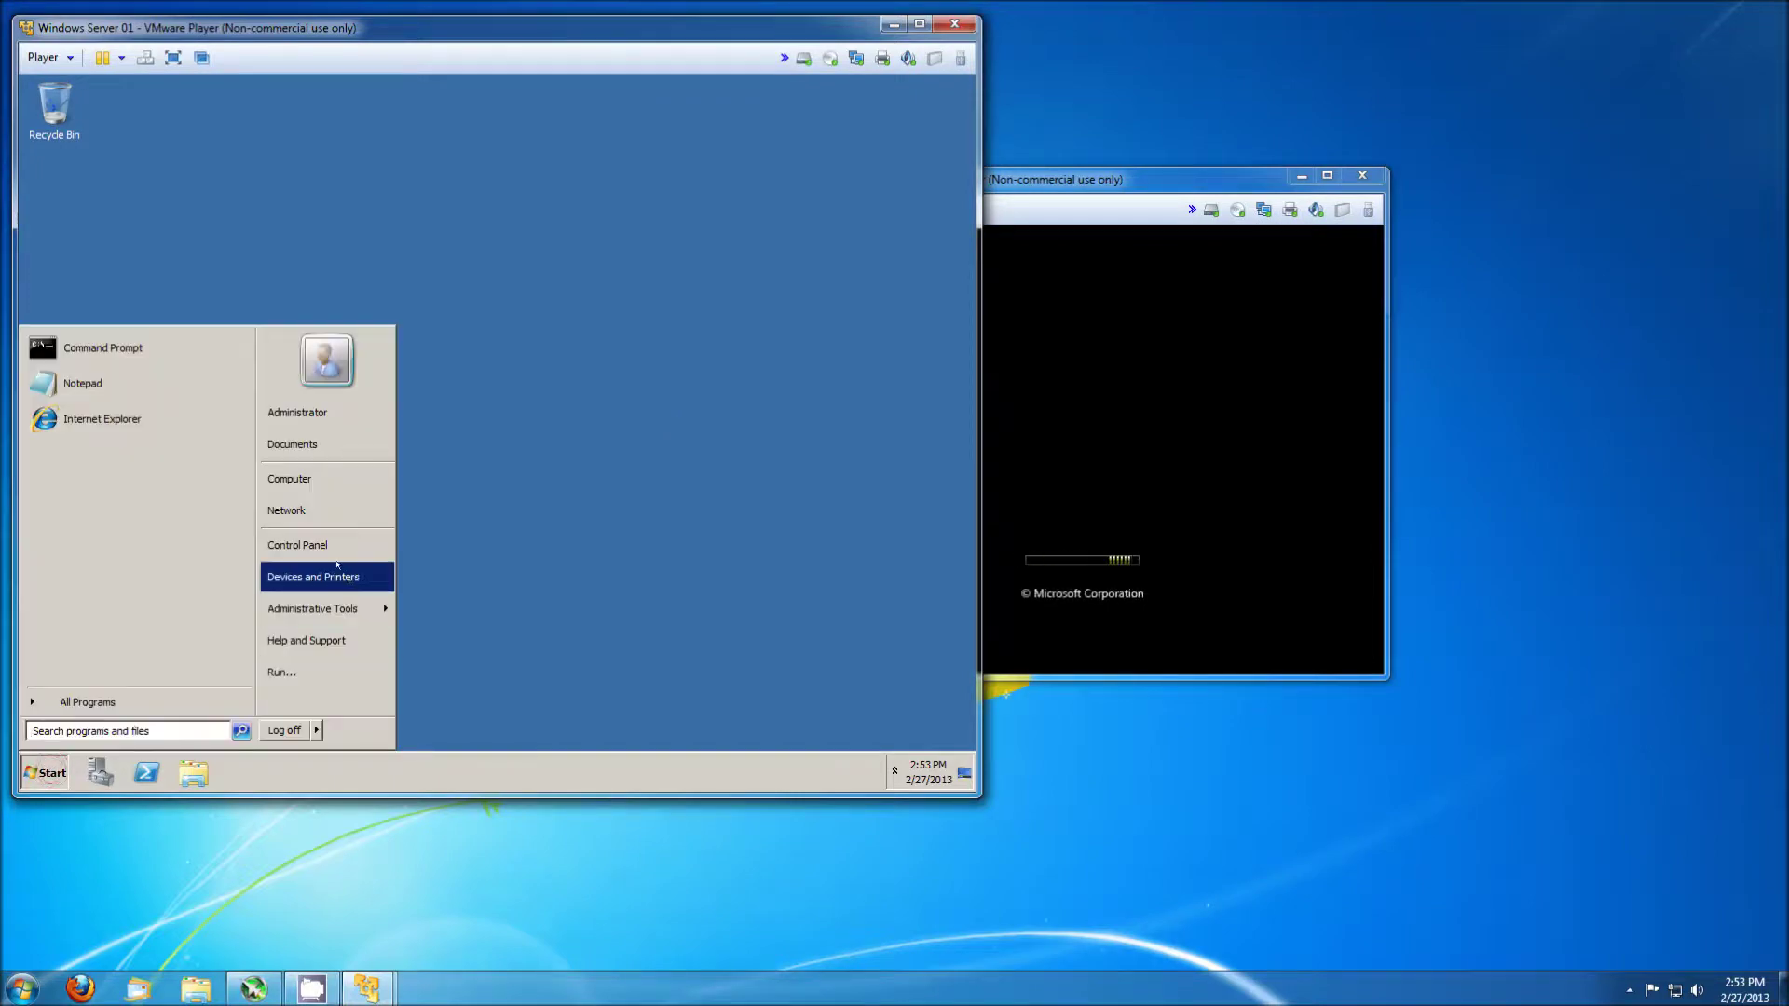
pyautogui.rightClick(313, 479)
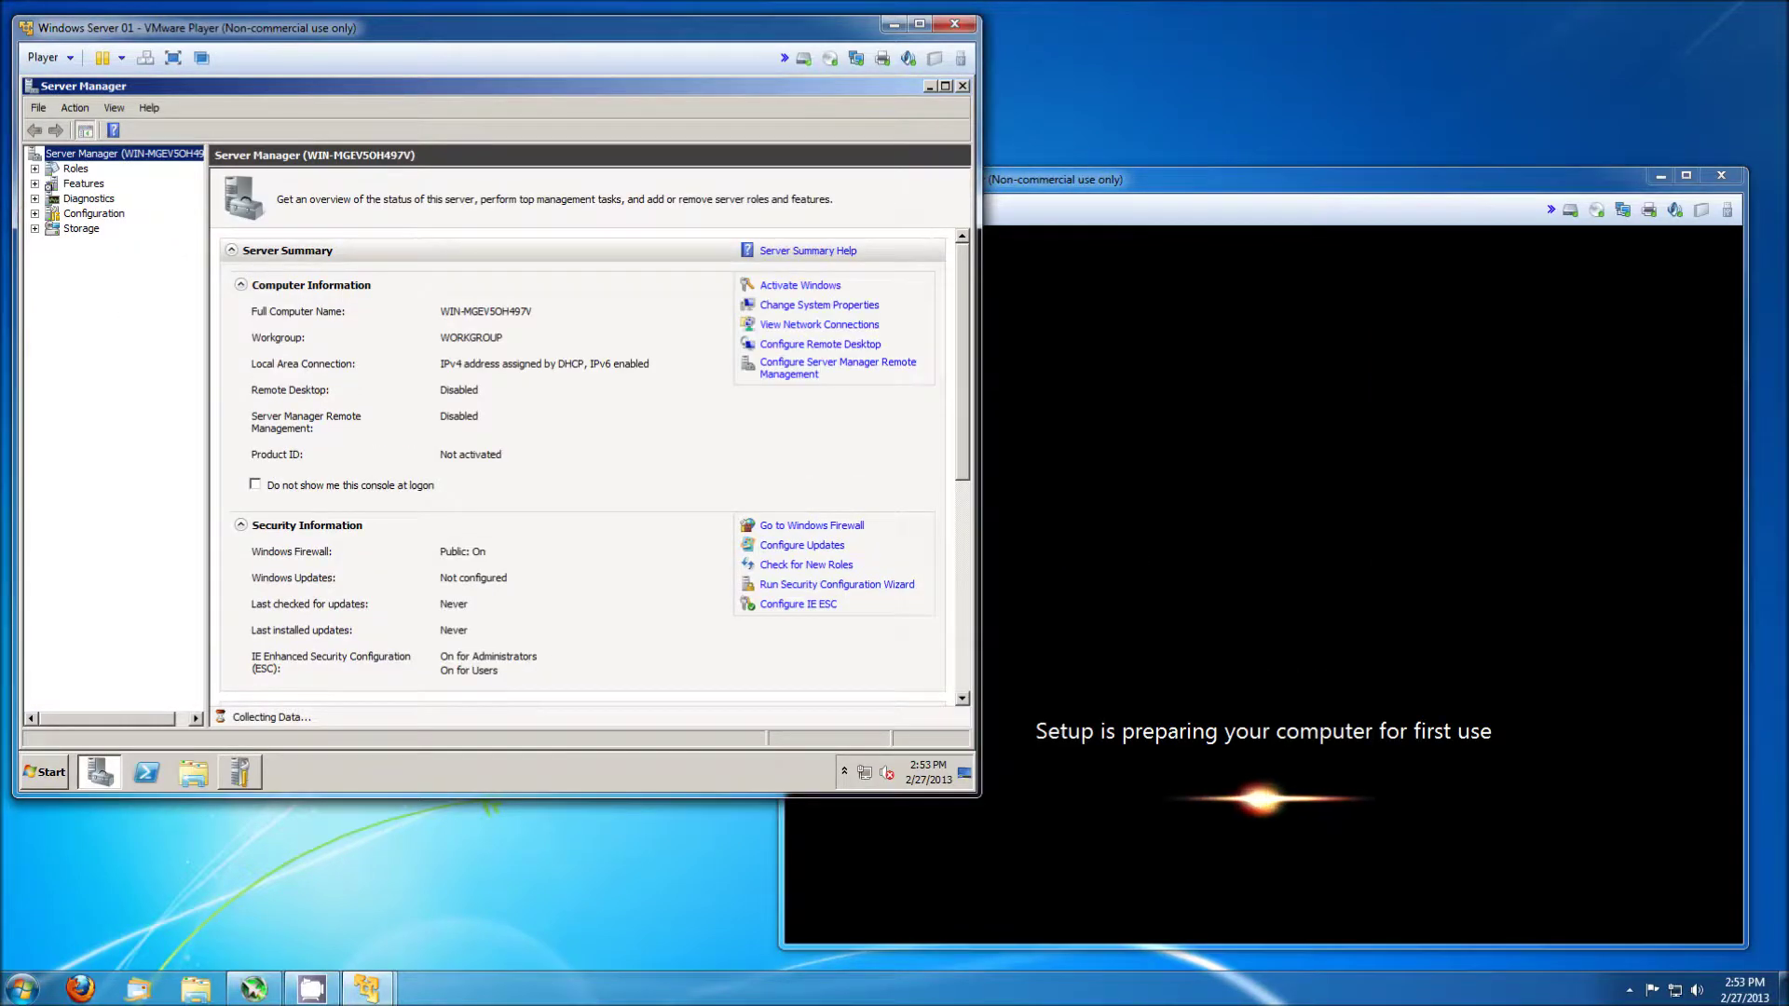
pyautogui.click(34, 213)
pyautogui.click(52, 288)
pyautogui.click(110, 303)
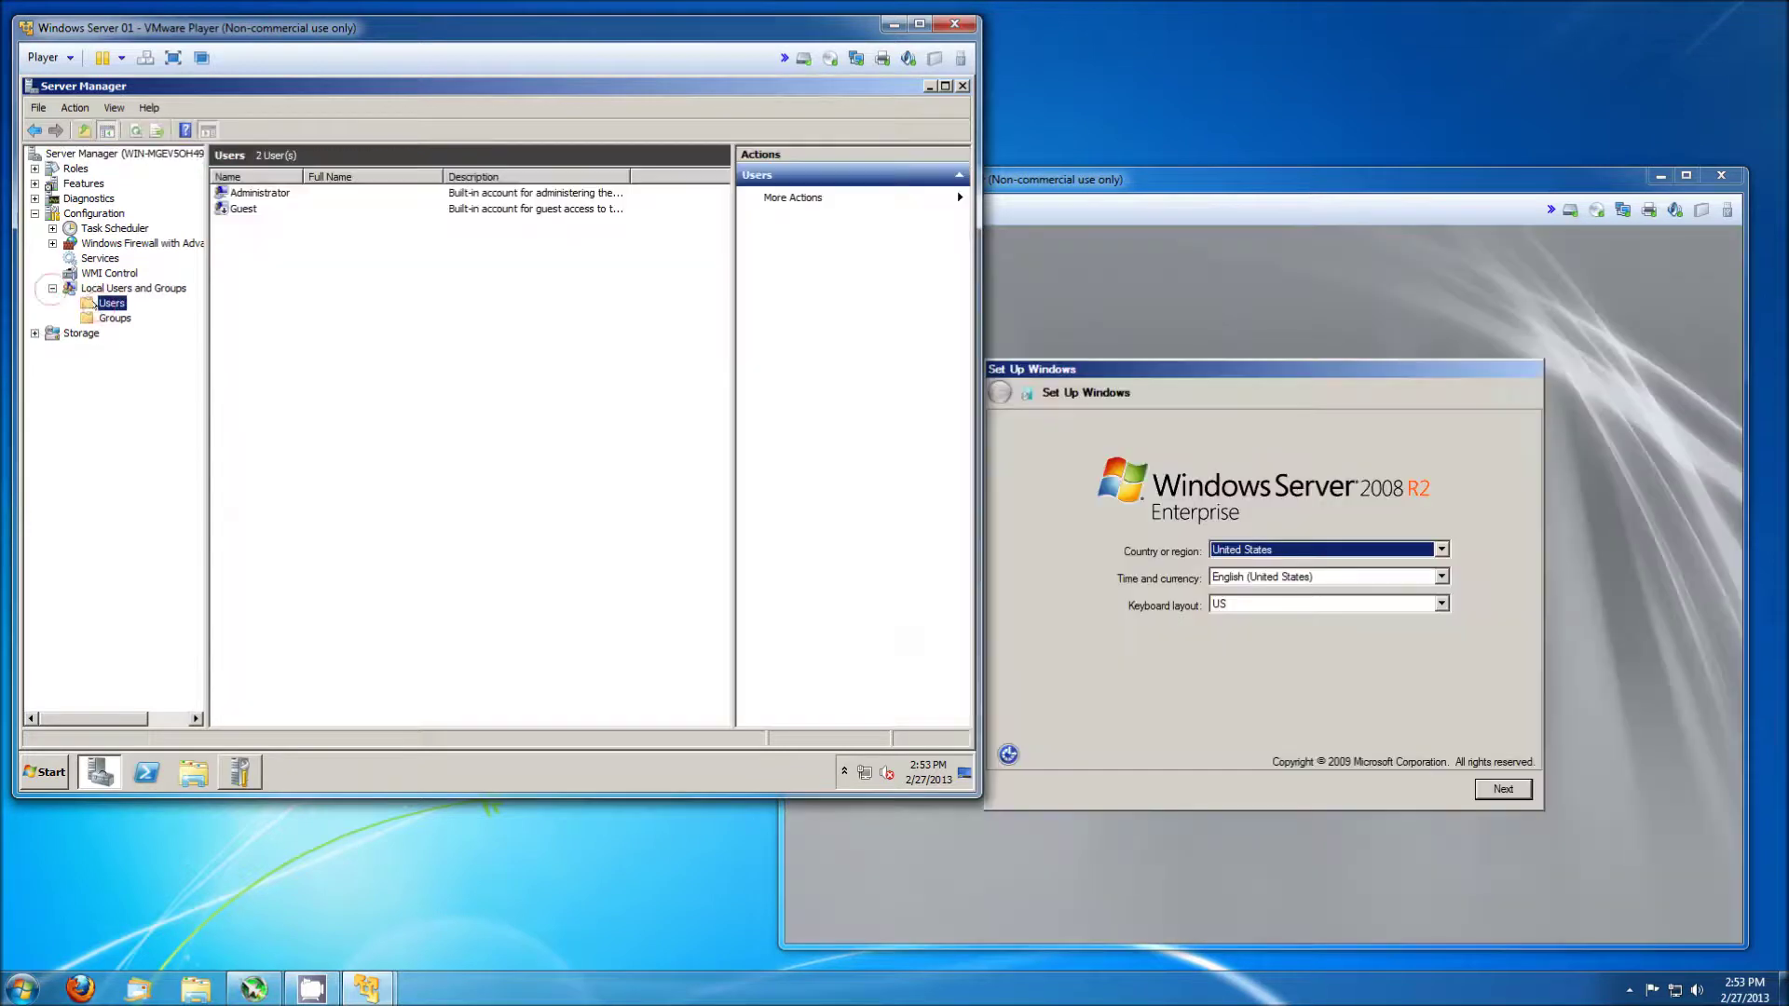
pyautogui.rightClick(246, 192)
pyautogui.click(308, 271)
pyautogui.write('Root')
pyautogui.press('Return')
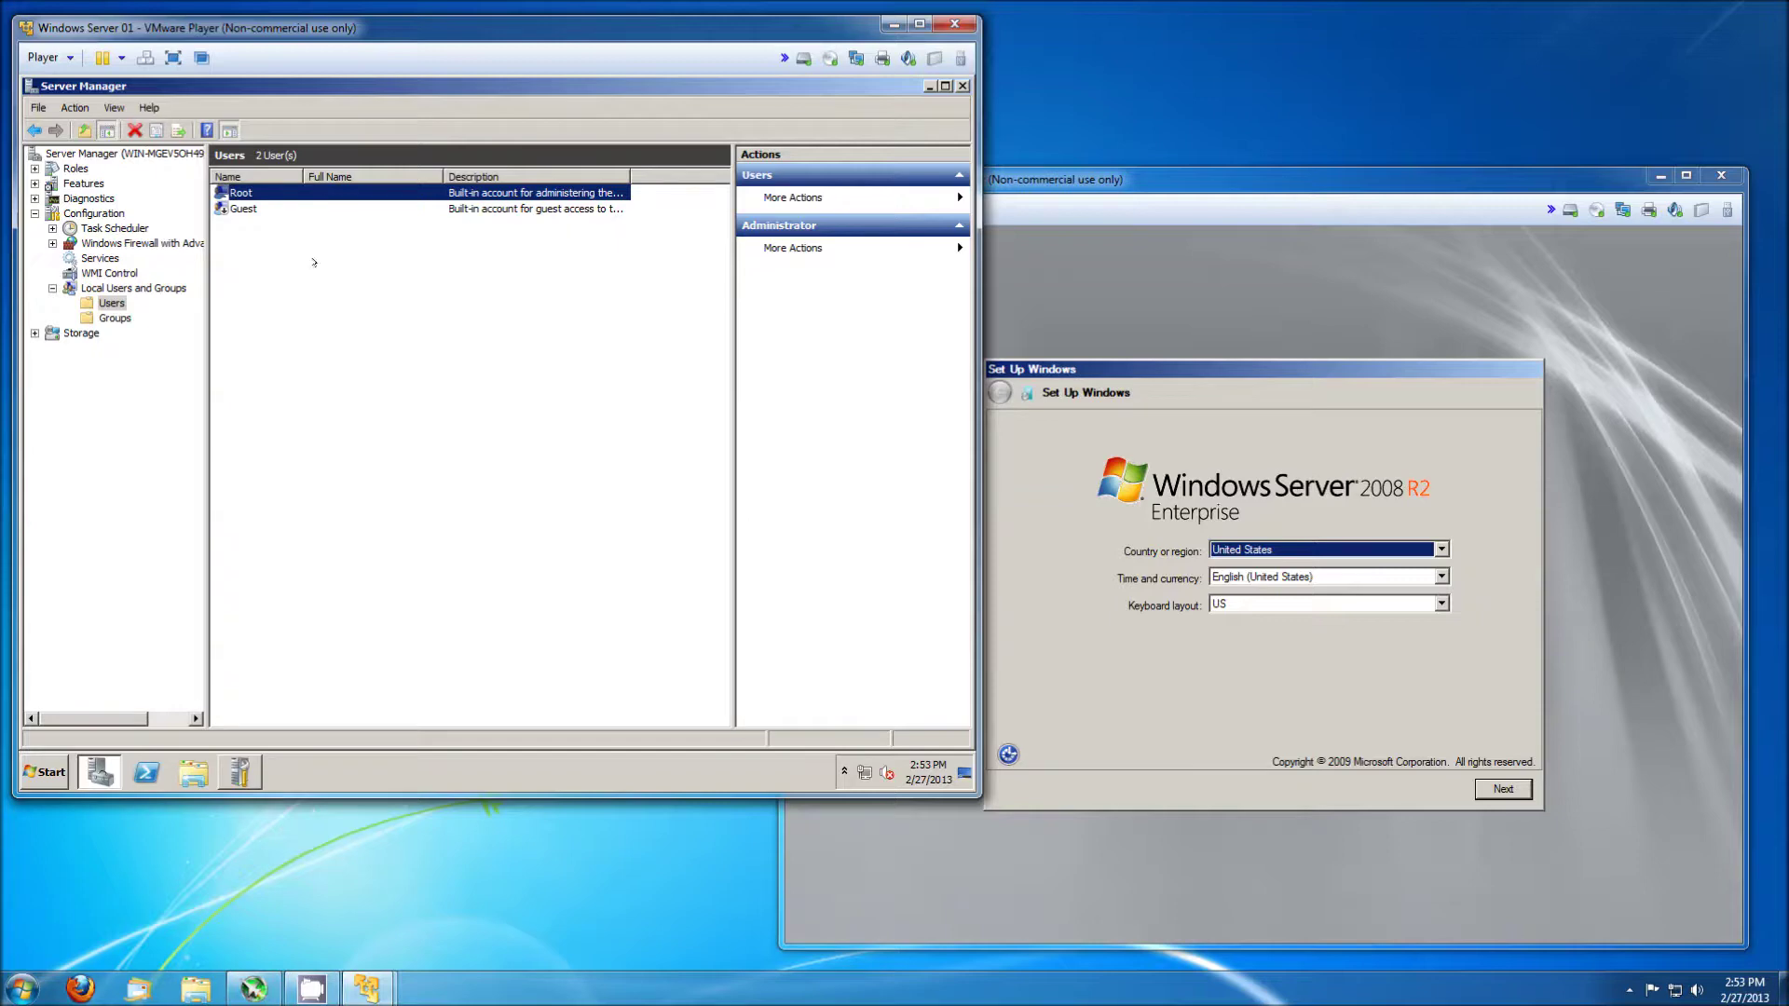
# Close Server Manager, then accept Server 02's setup defaults and license terms so it finalizes.
pyautogui.click(963, 86)
pyautogui.click(785, 225)
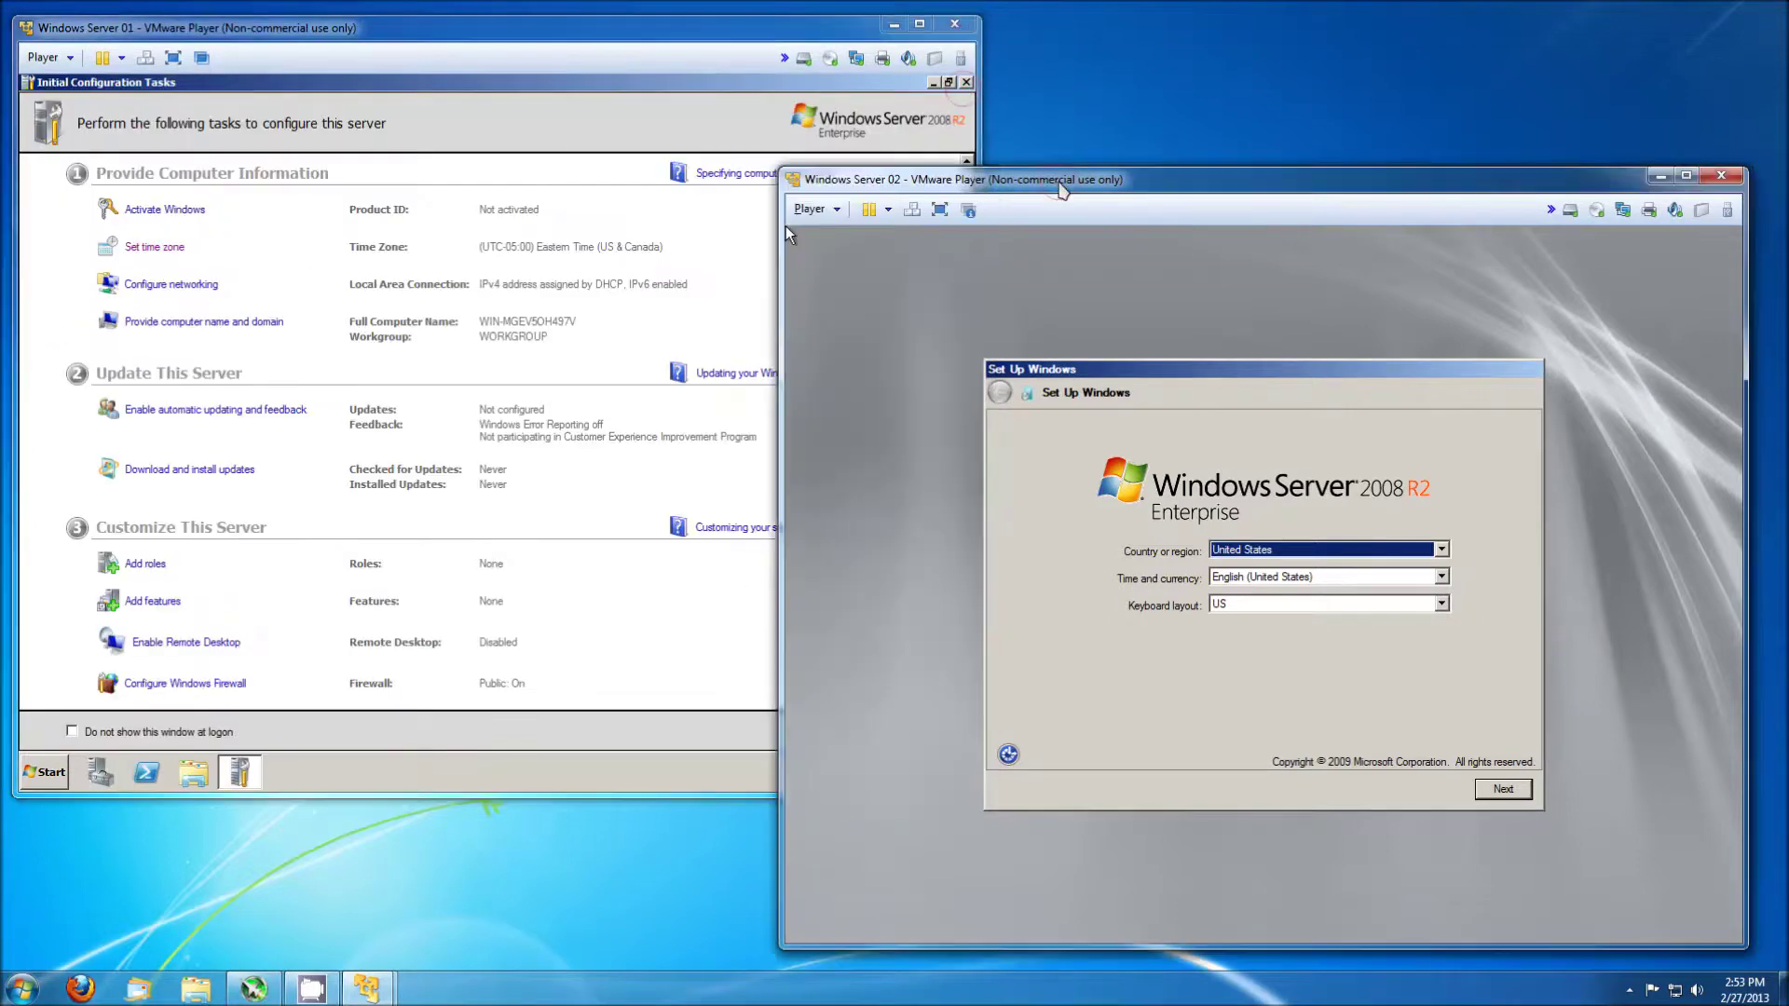
pyautogui.click(1503, 788)
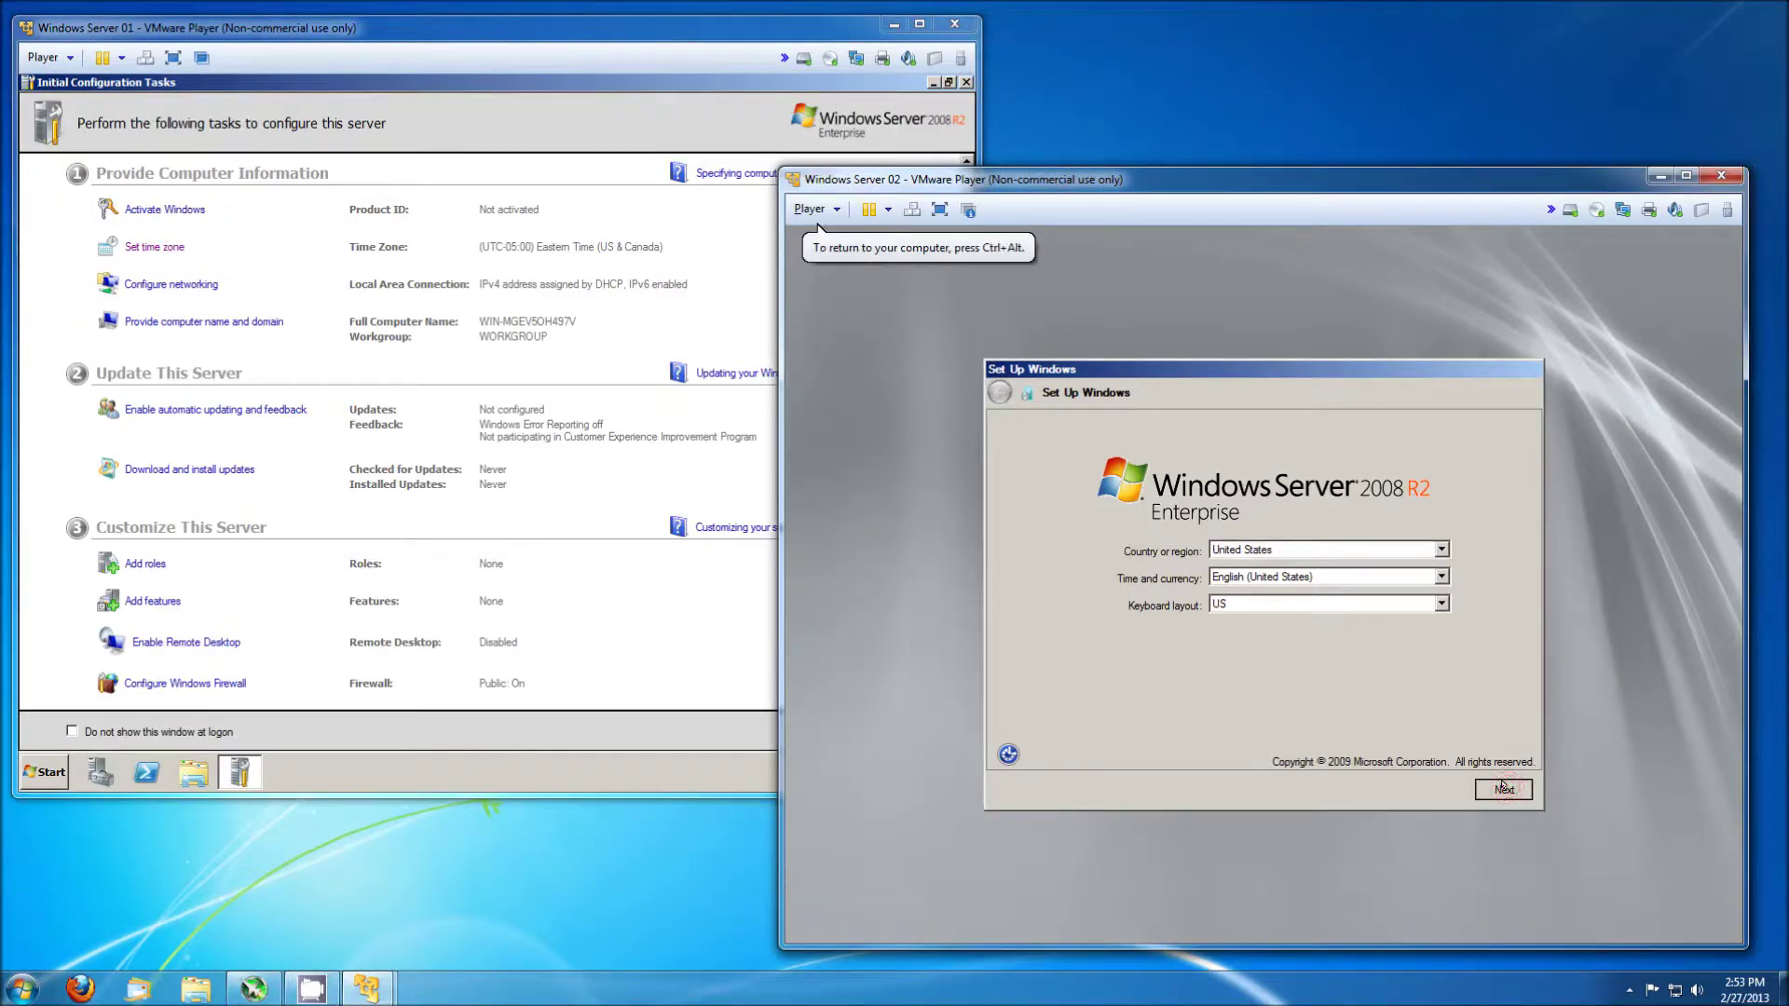
pyautogui.click(1503, 787)
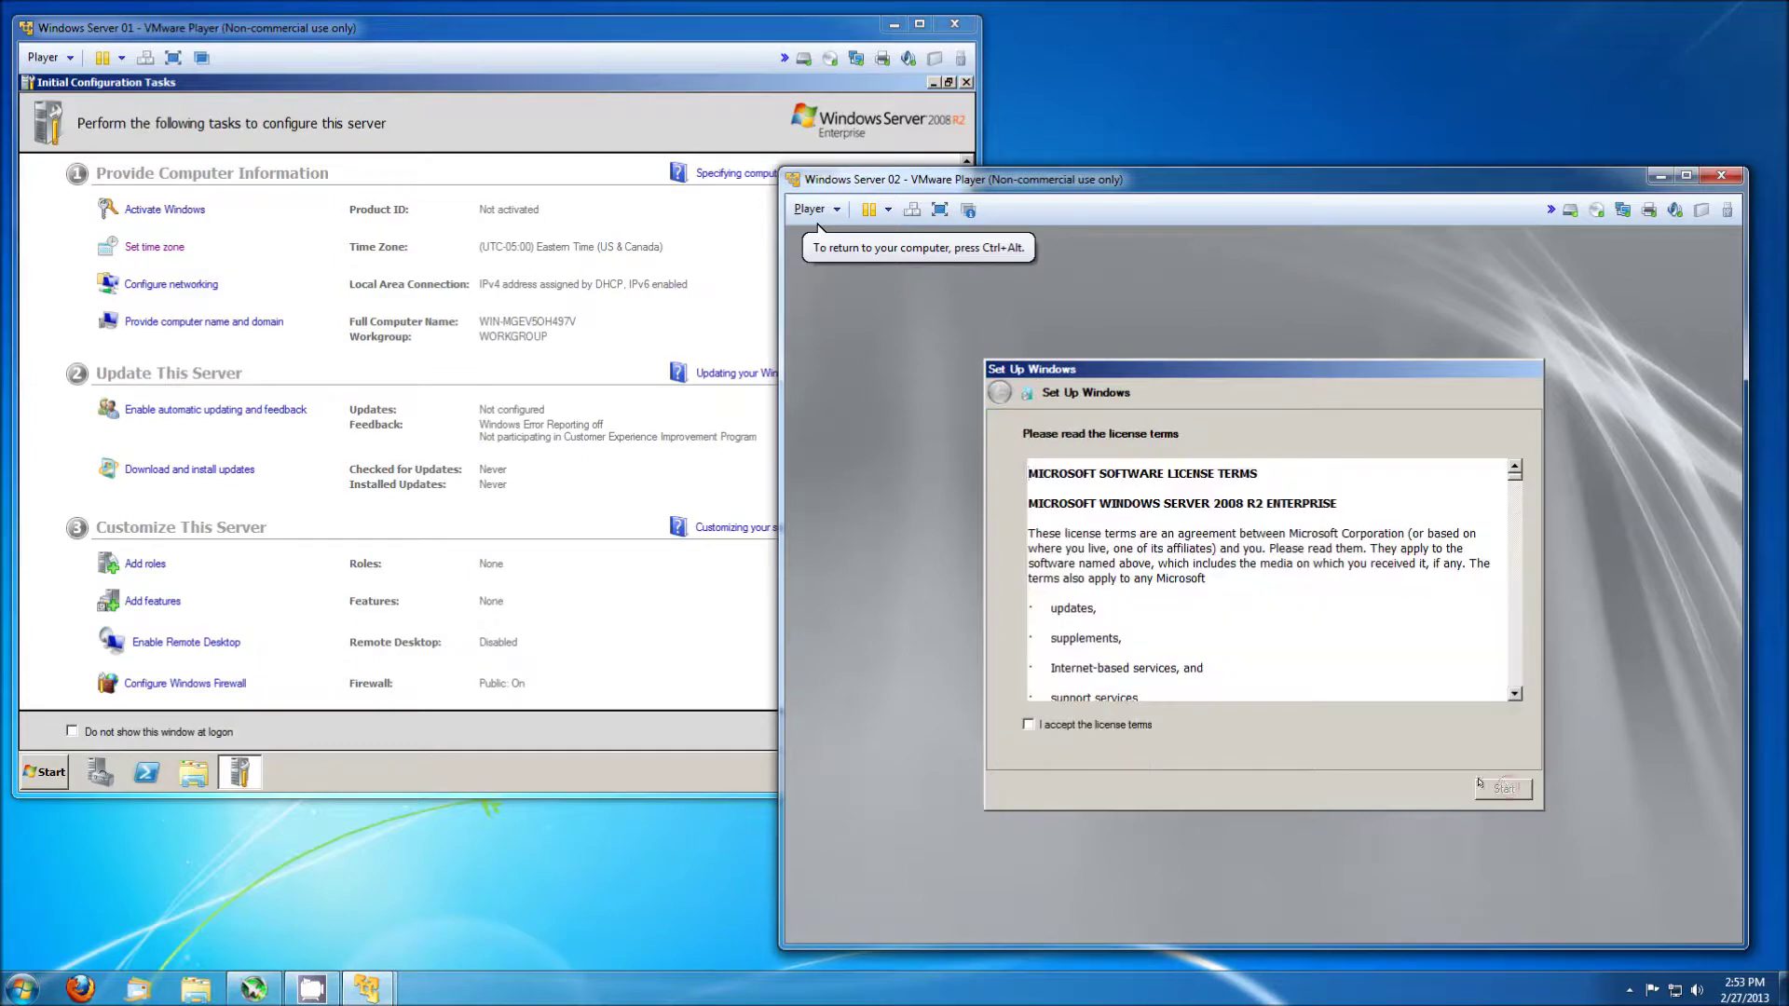
pyautogui.click(1139, 730)
pyautogui.click(1503, 789)
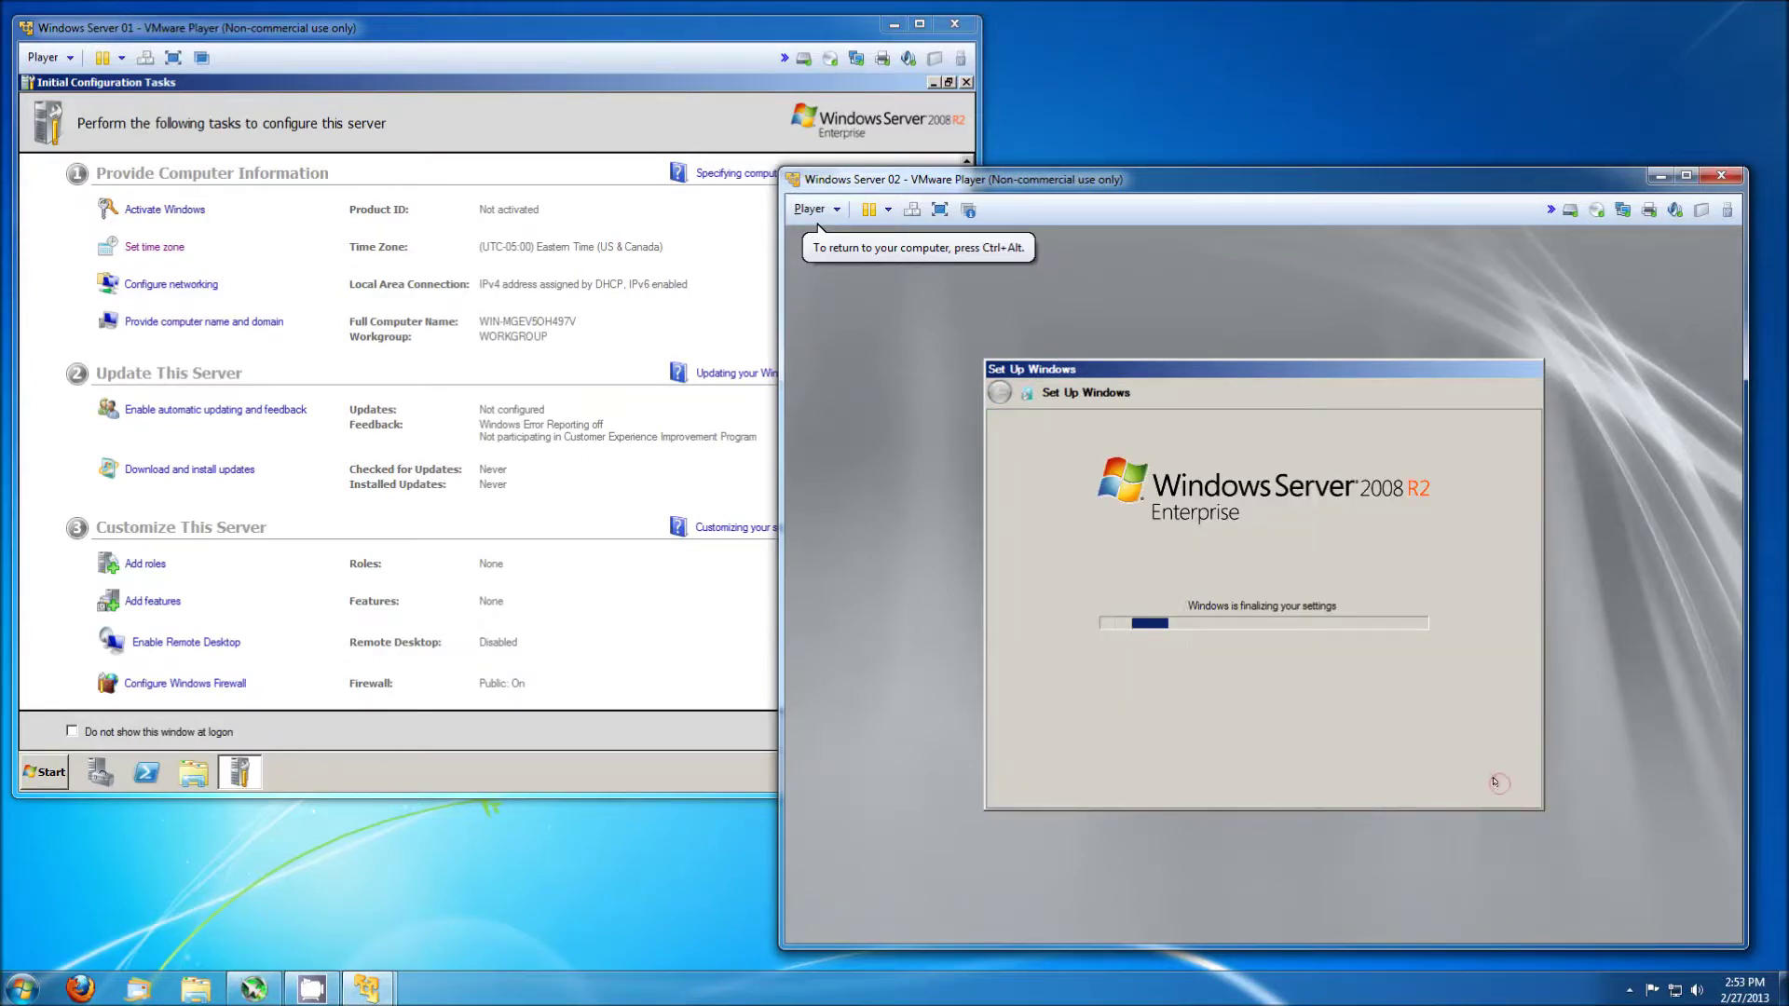
pyautogui.click(685, 35)
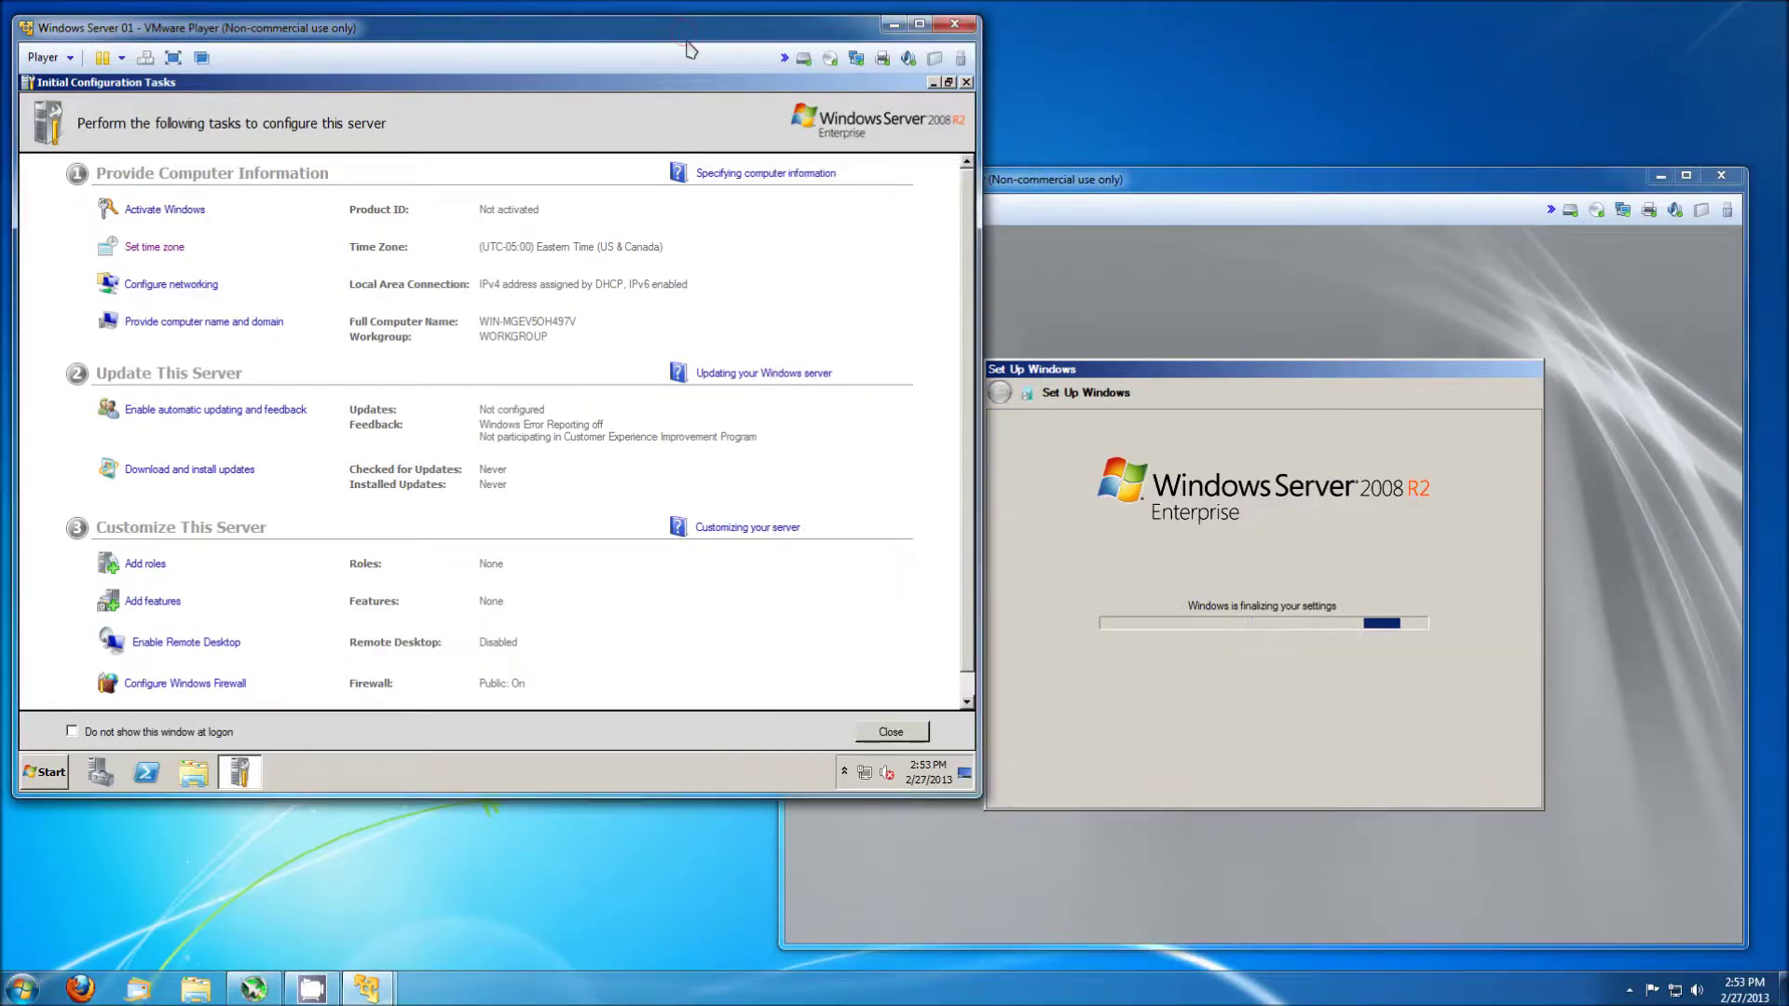
# Replace Server 01's computer name with Server-01 in the Computer Name/Domain Changes dialog and confirm.
pyautogui.click(204, 321)
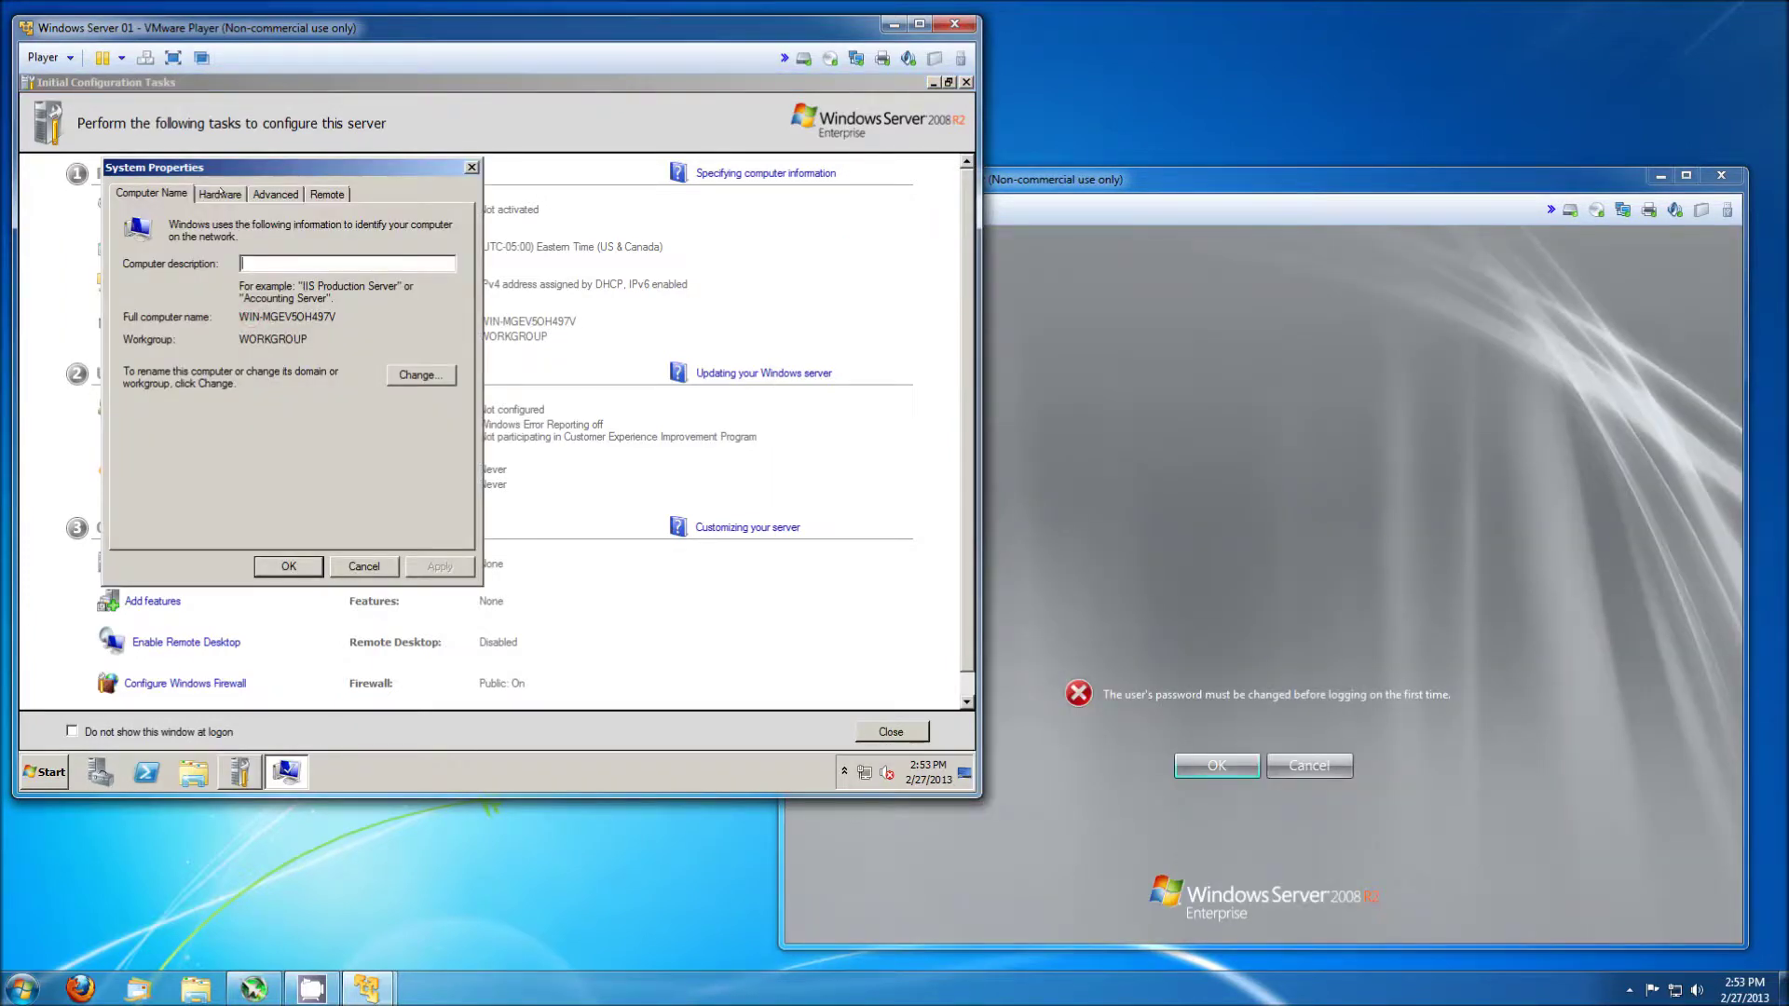
pyautogui.click(410, 376)
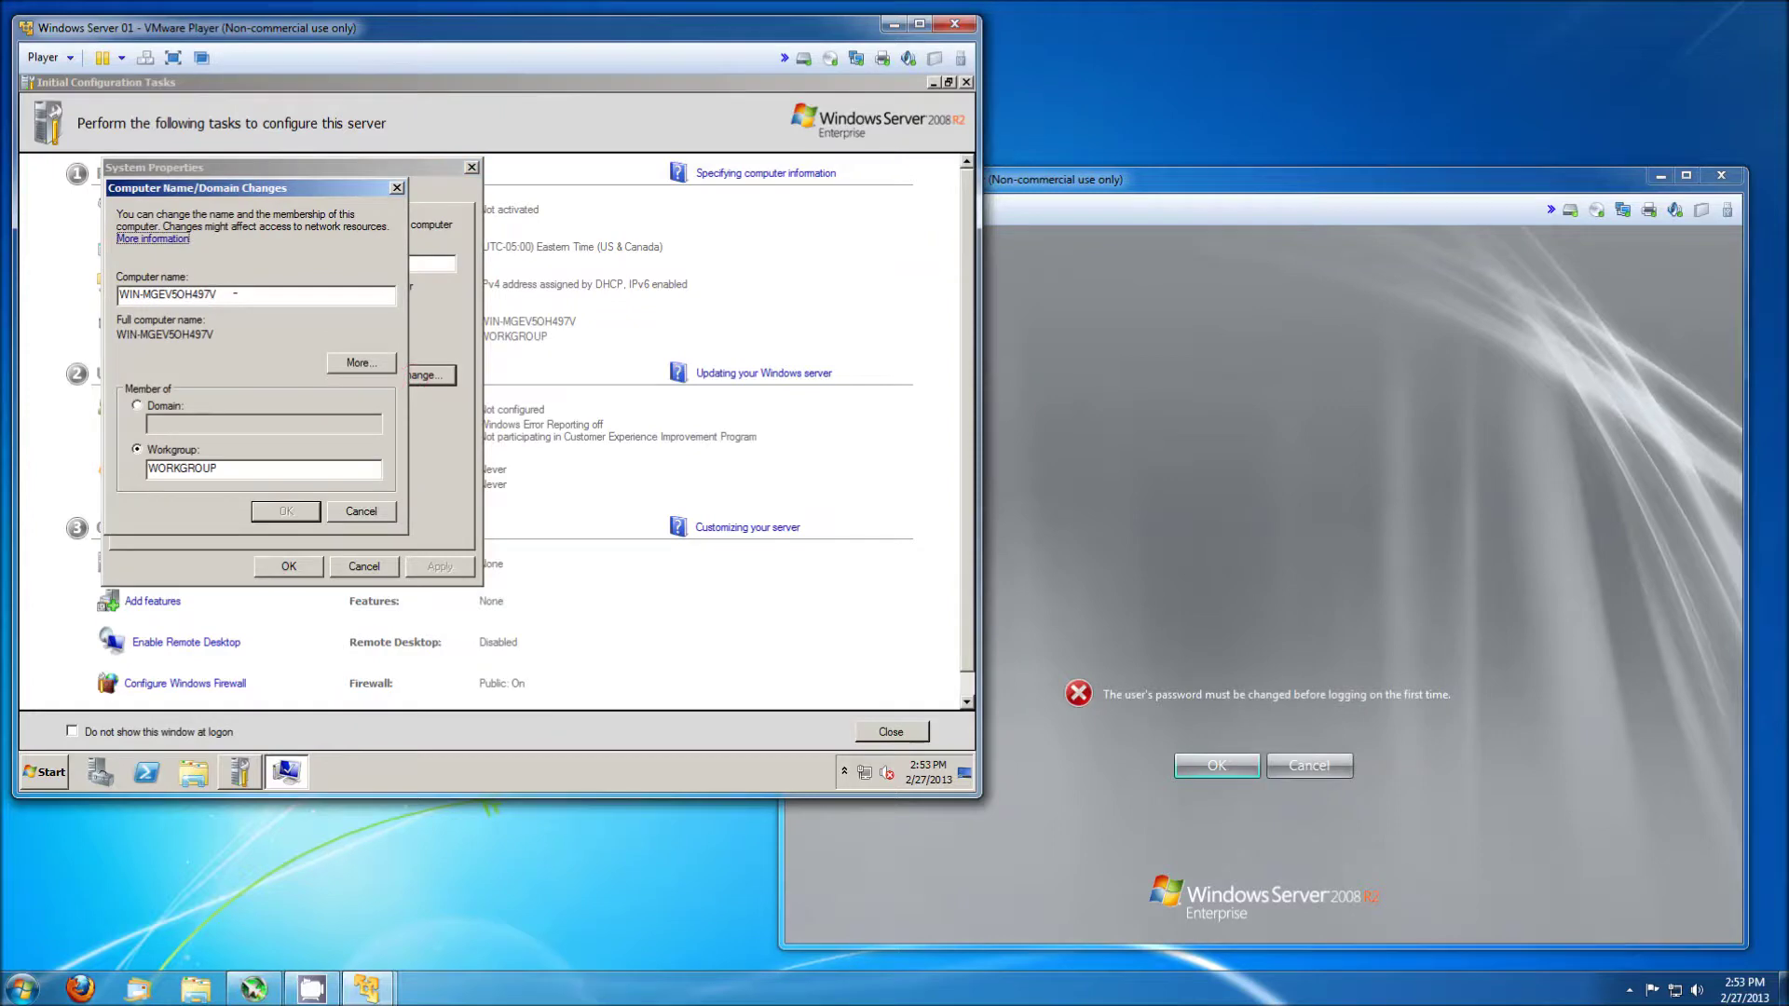
pyautogui.doubleClick(237, 294)
pyautogui.write('Server-01')
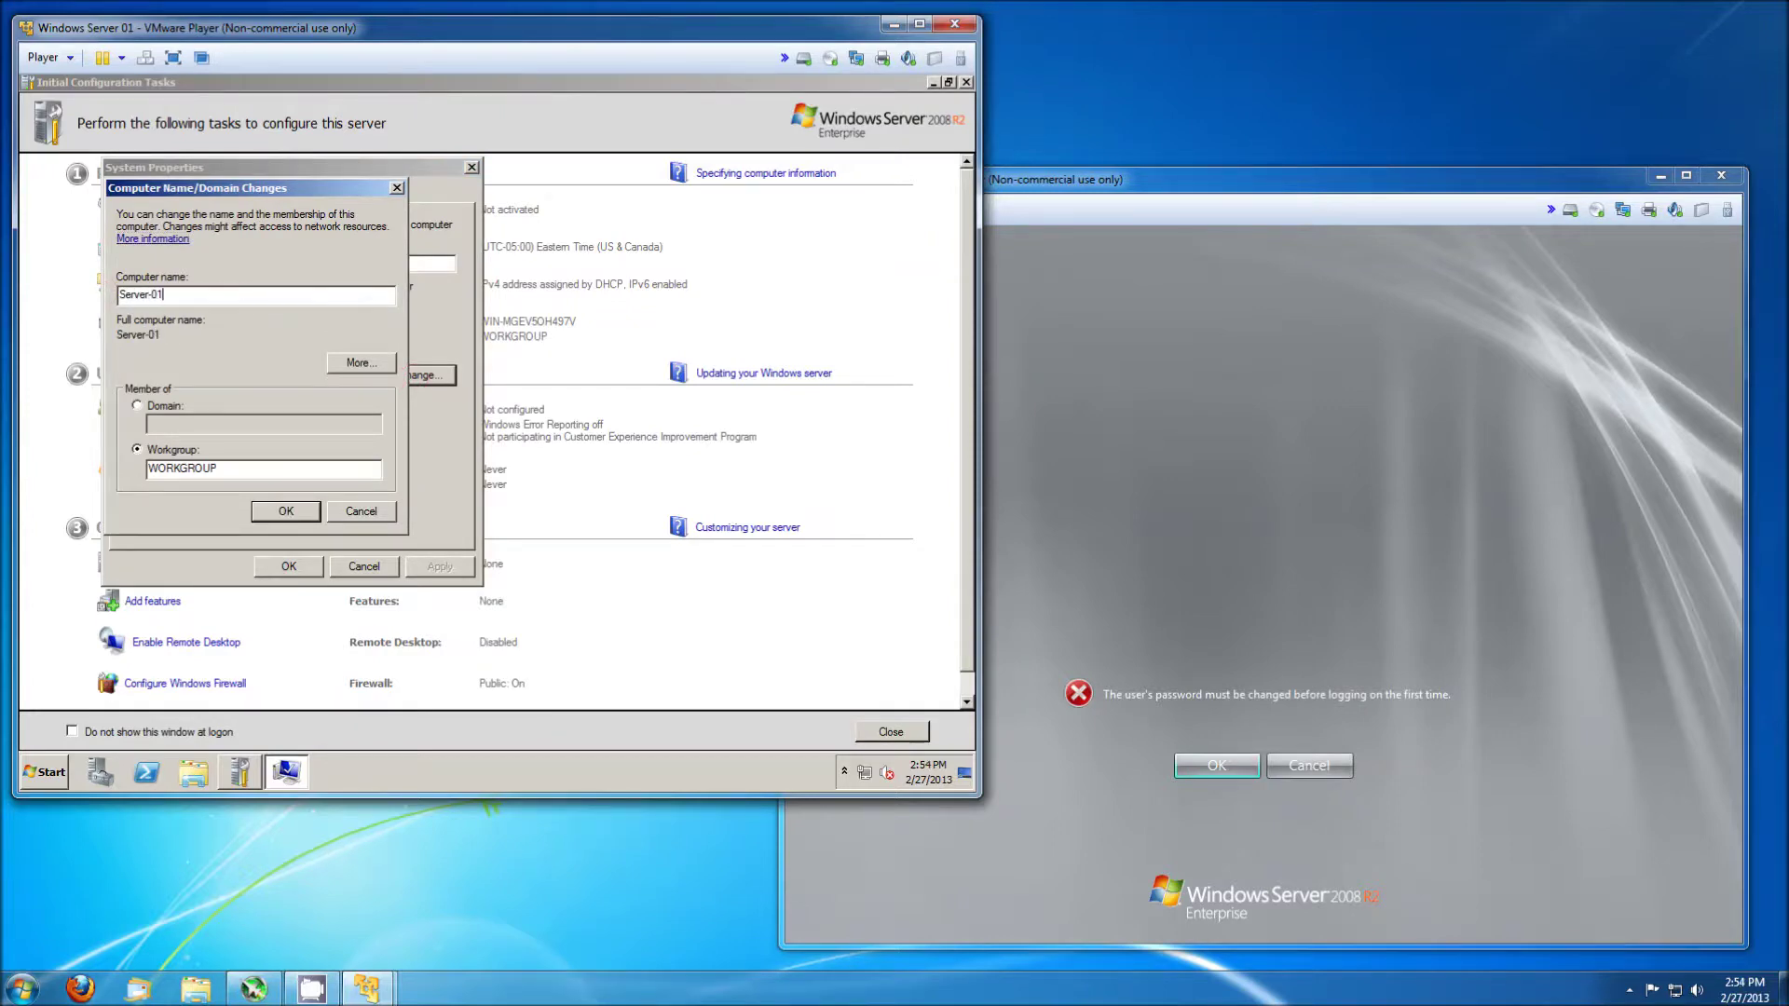
pyautogui.click(294, 508)
# Set and confirm a new Administrator password on Server 02, then dismiss Server 01's restart notice.
pyautogui.click(1211, 764)
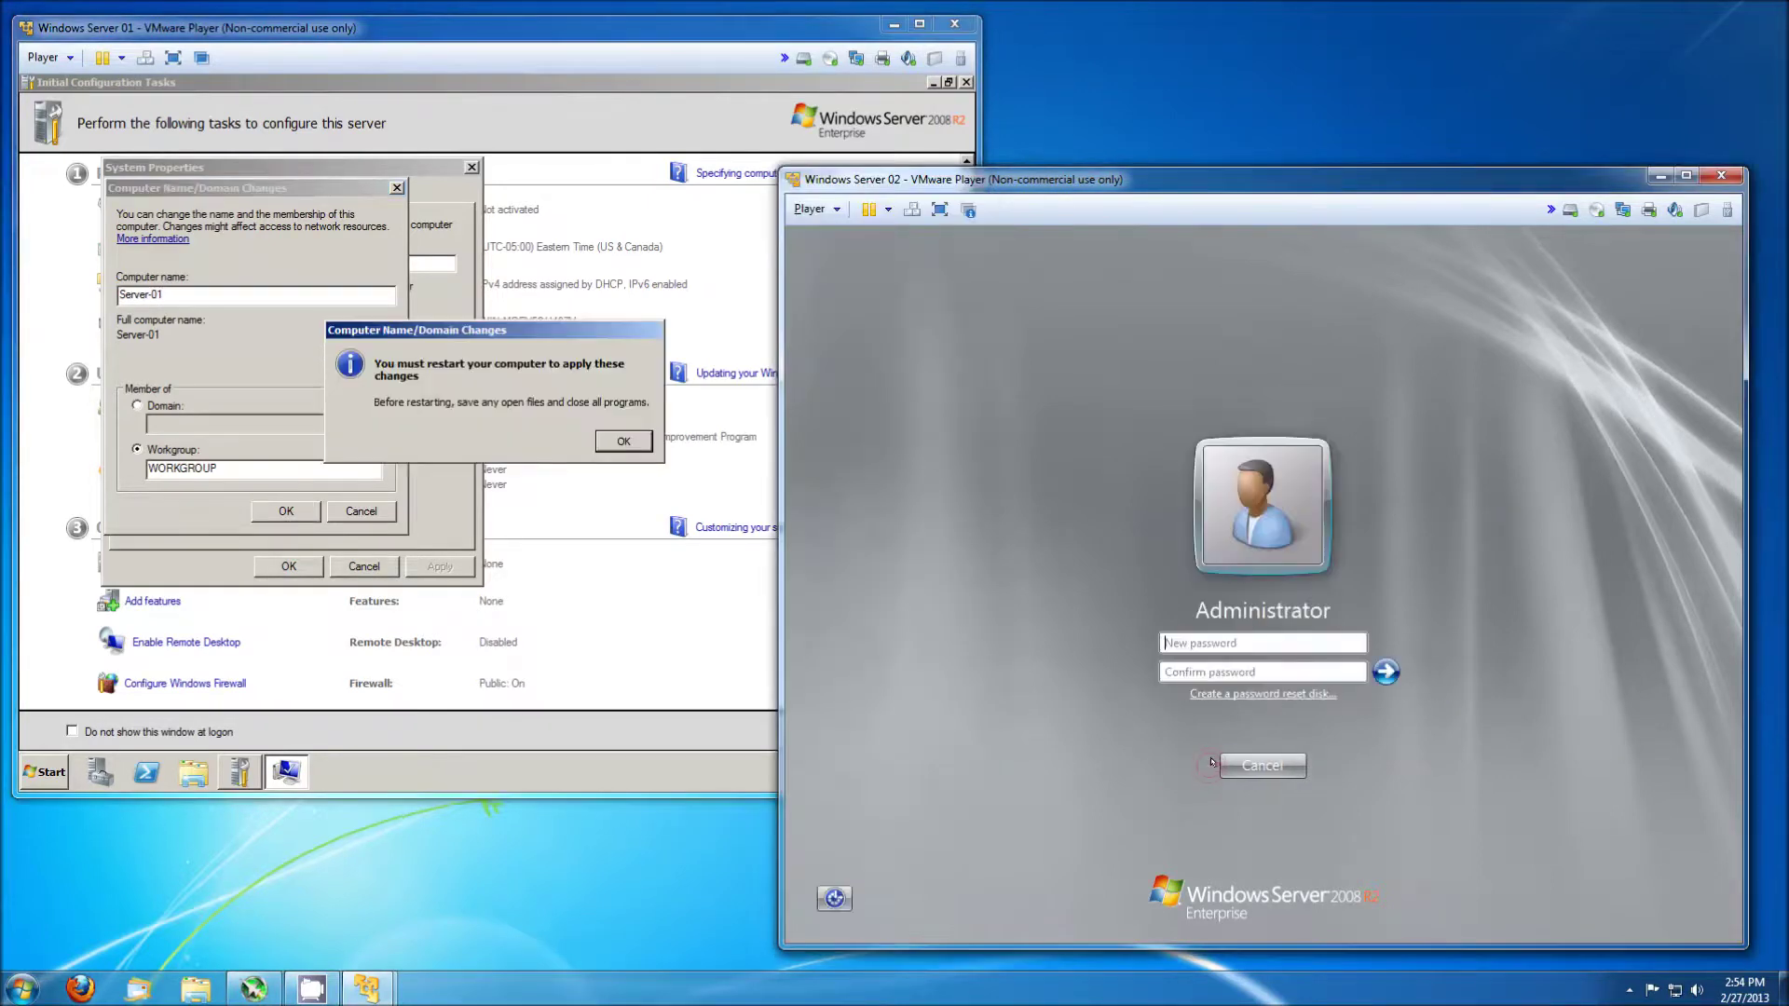
pyautogui.write('Pas')
pyautogui.press('Tab')
pyautogui.write('Passwor')
pyautogui.press('Return')
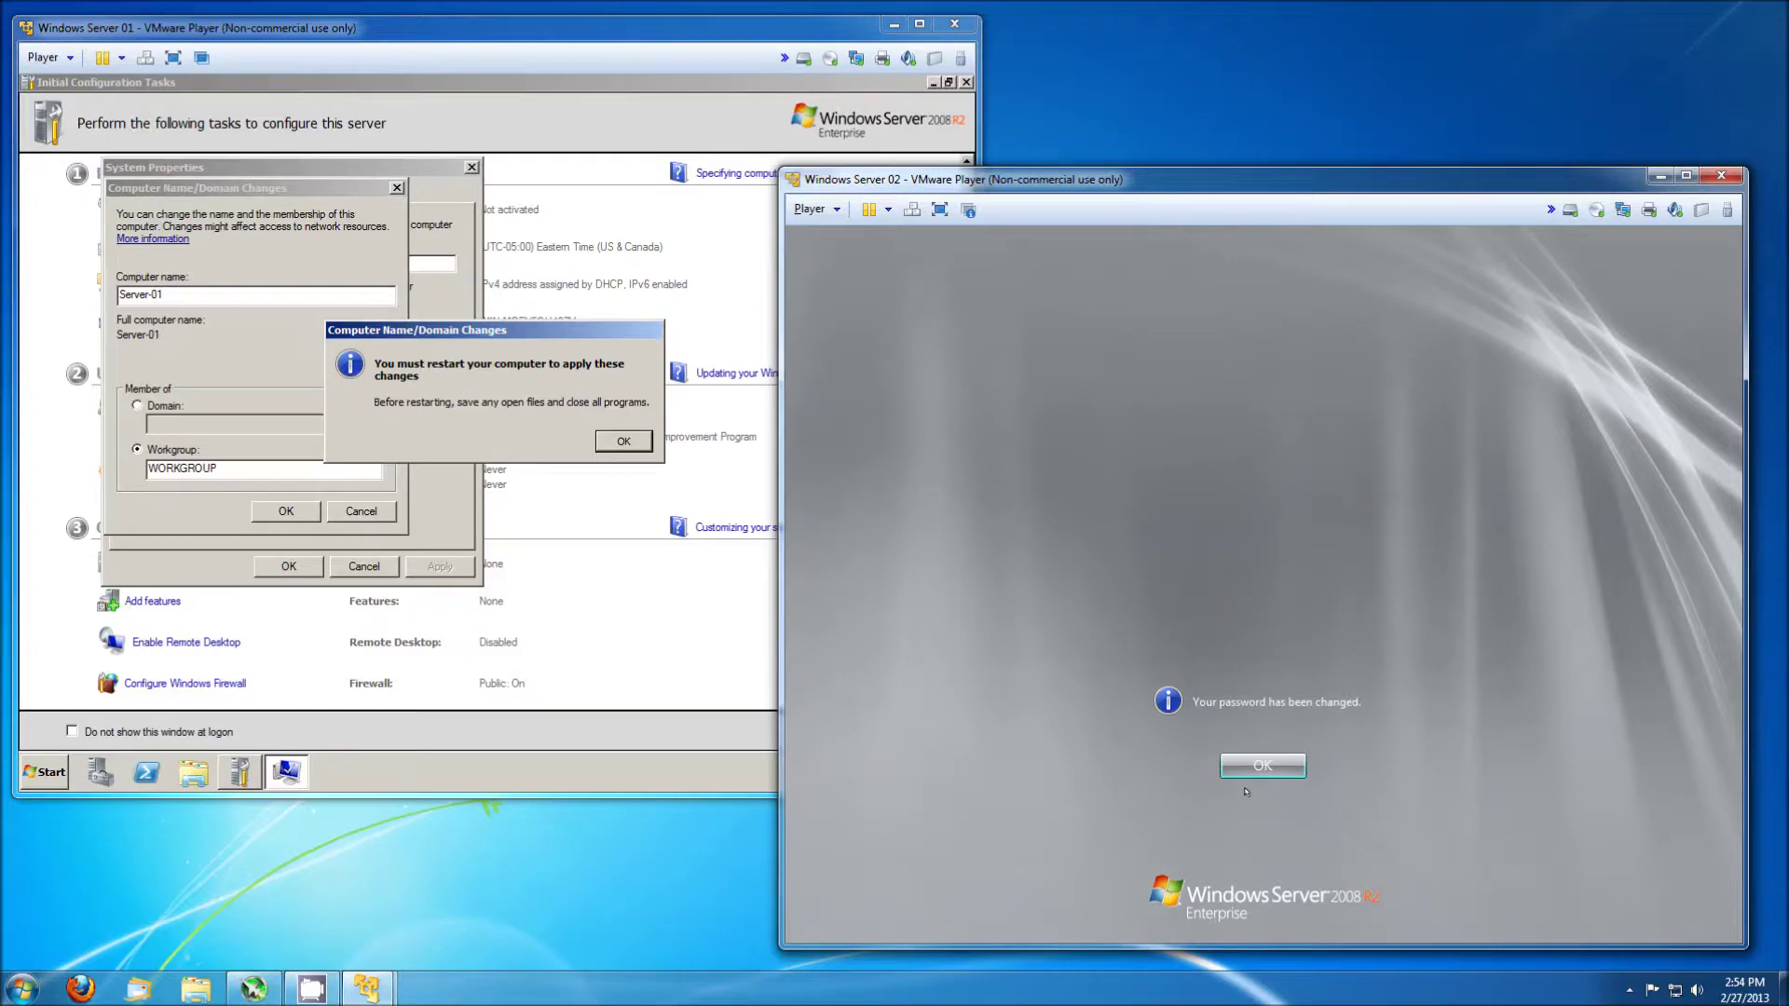
pyautogui.press('Return')
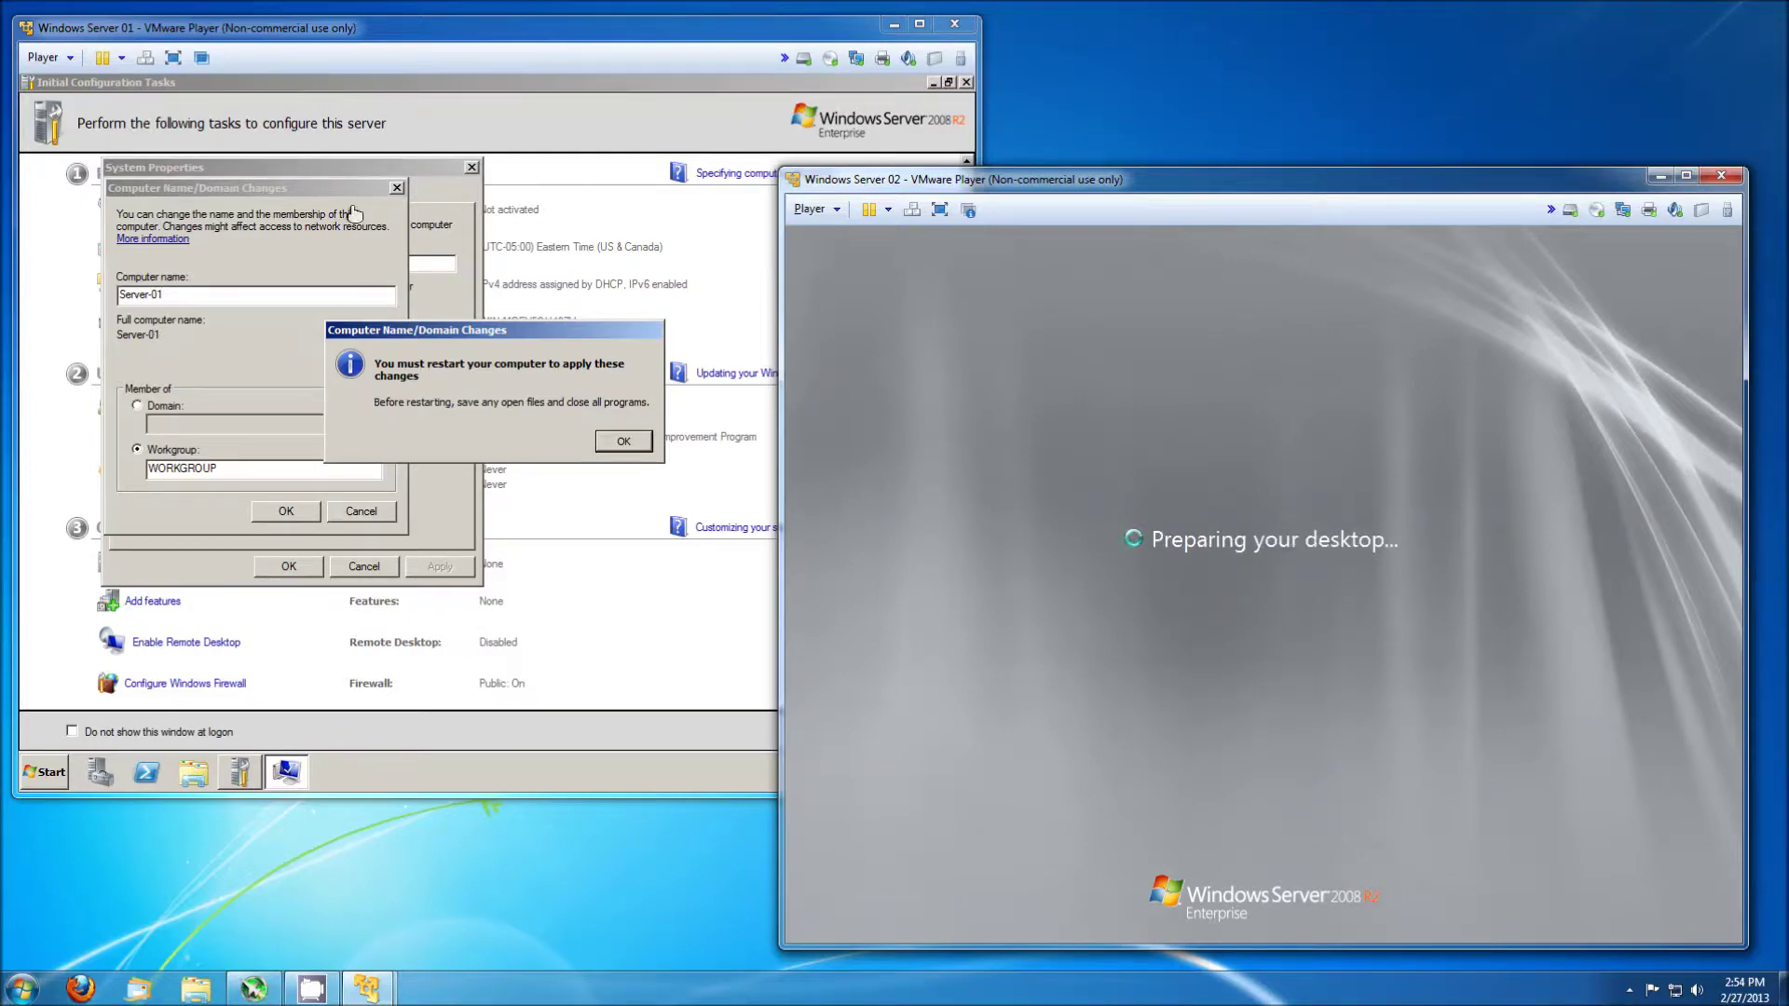
pyautogui.click(612, 438)
pyautogui.click(612, 438)
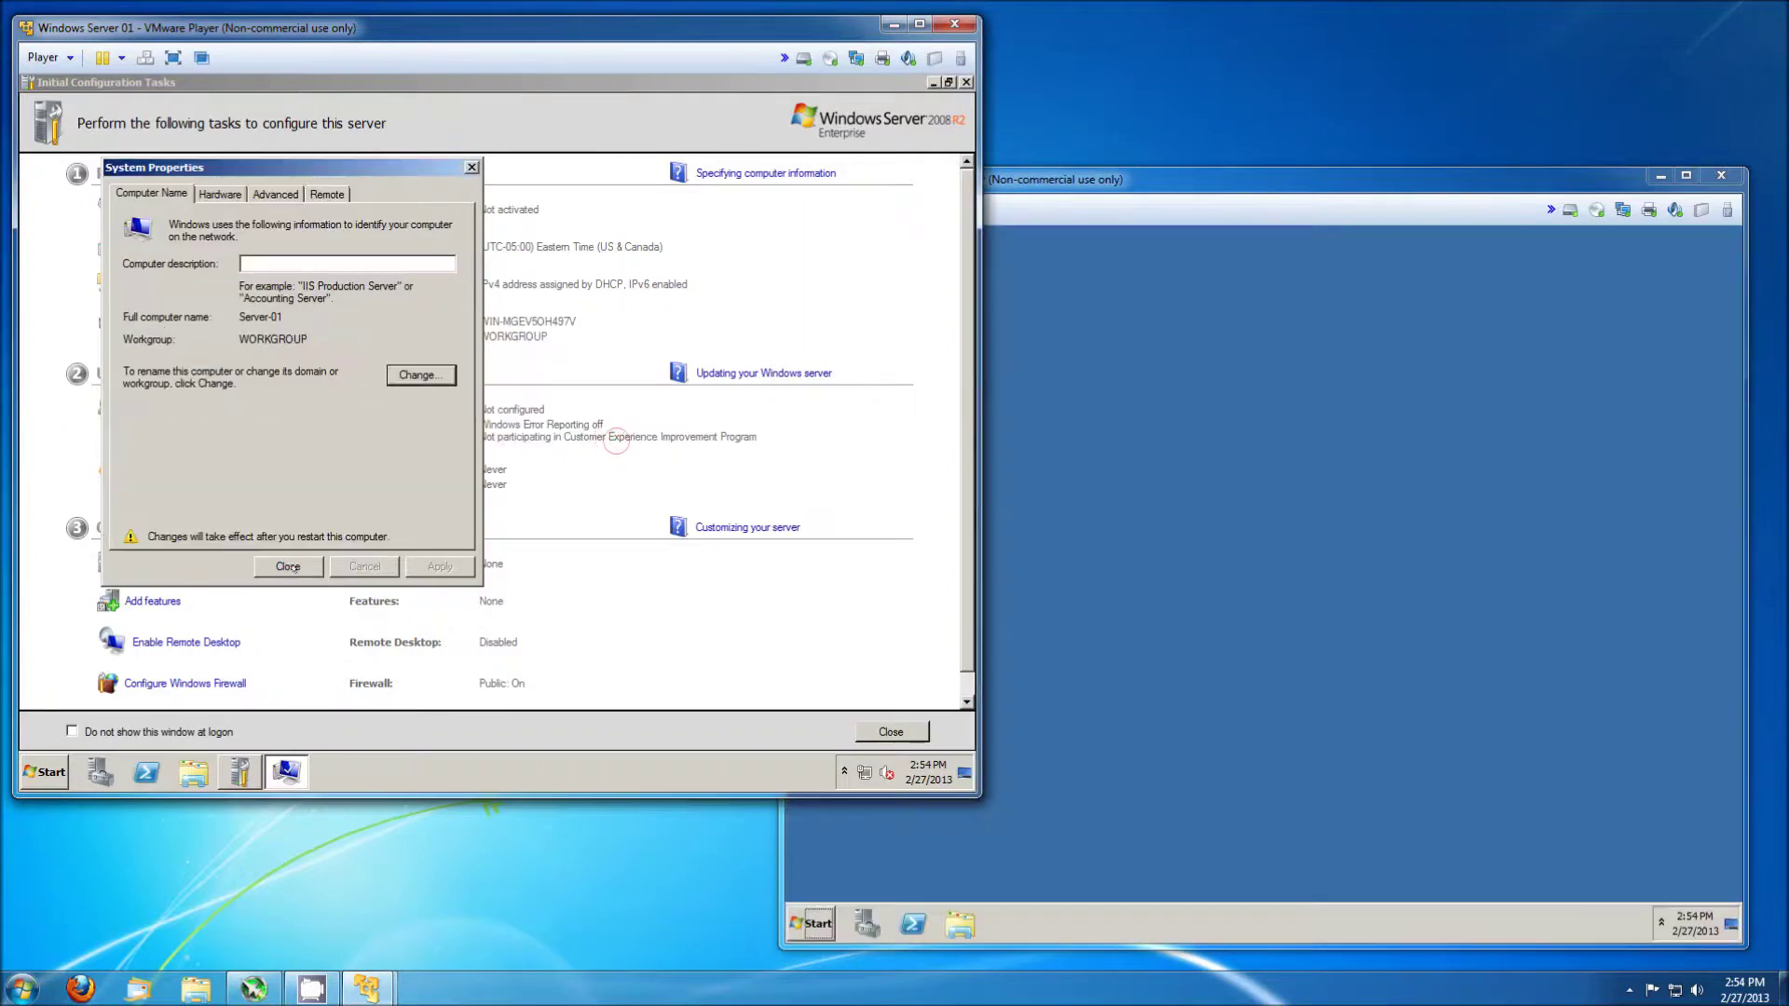
# Close Server 01's System Properties without restarting, then open Server Manager on Server 02 via Computer > Manage.
pyautogui.click(288, 567)
pyautogui.click(503, 436)
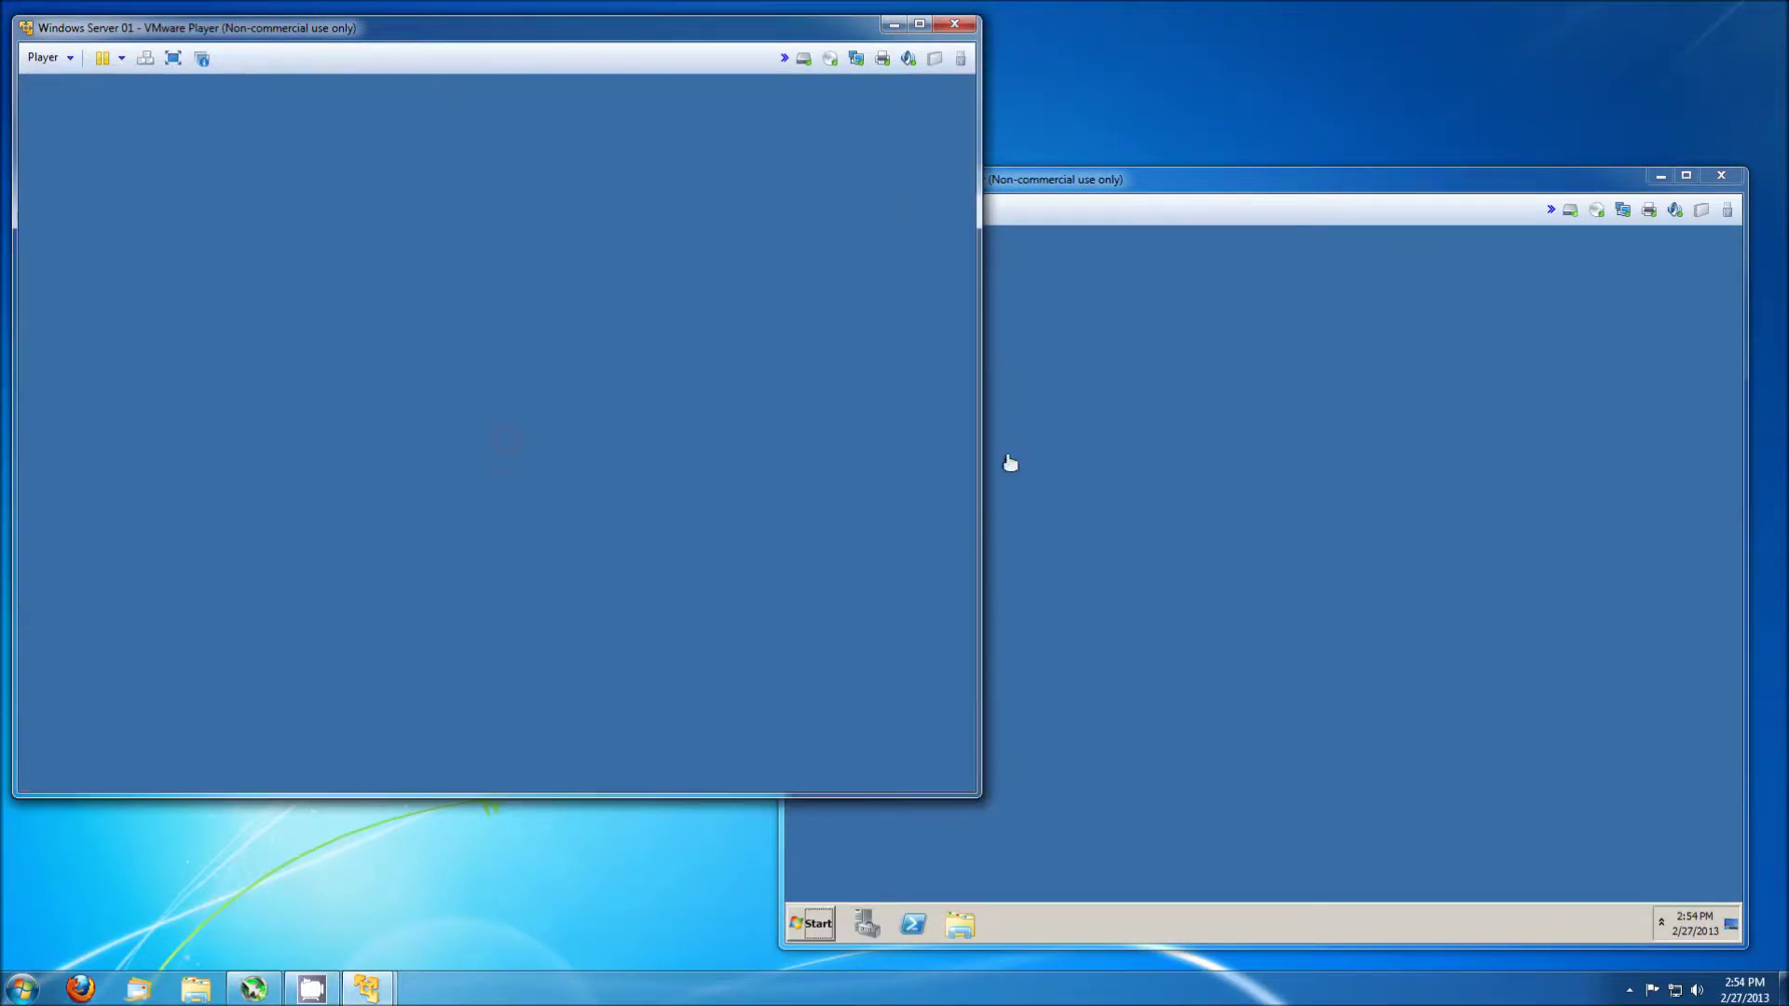
pyautogui.click(1162, 492)
pyautogui.click(812, 924)
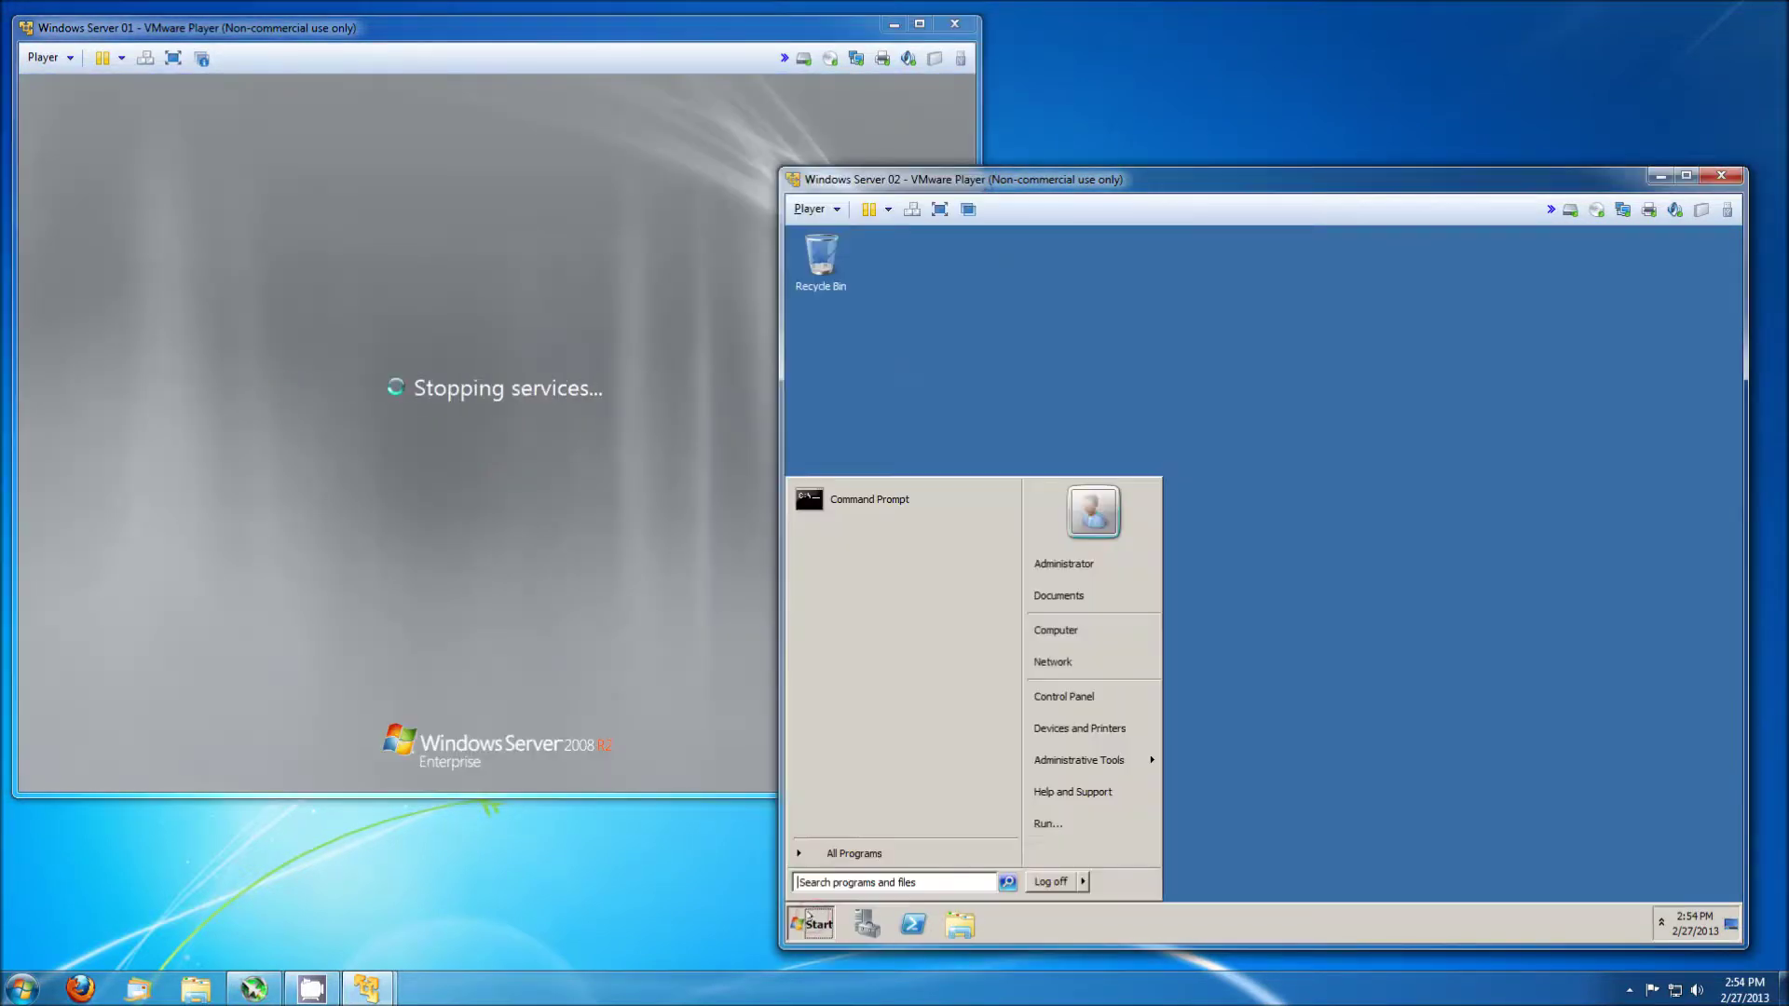
pyautogui.rightClick(1056, 631)
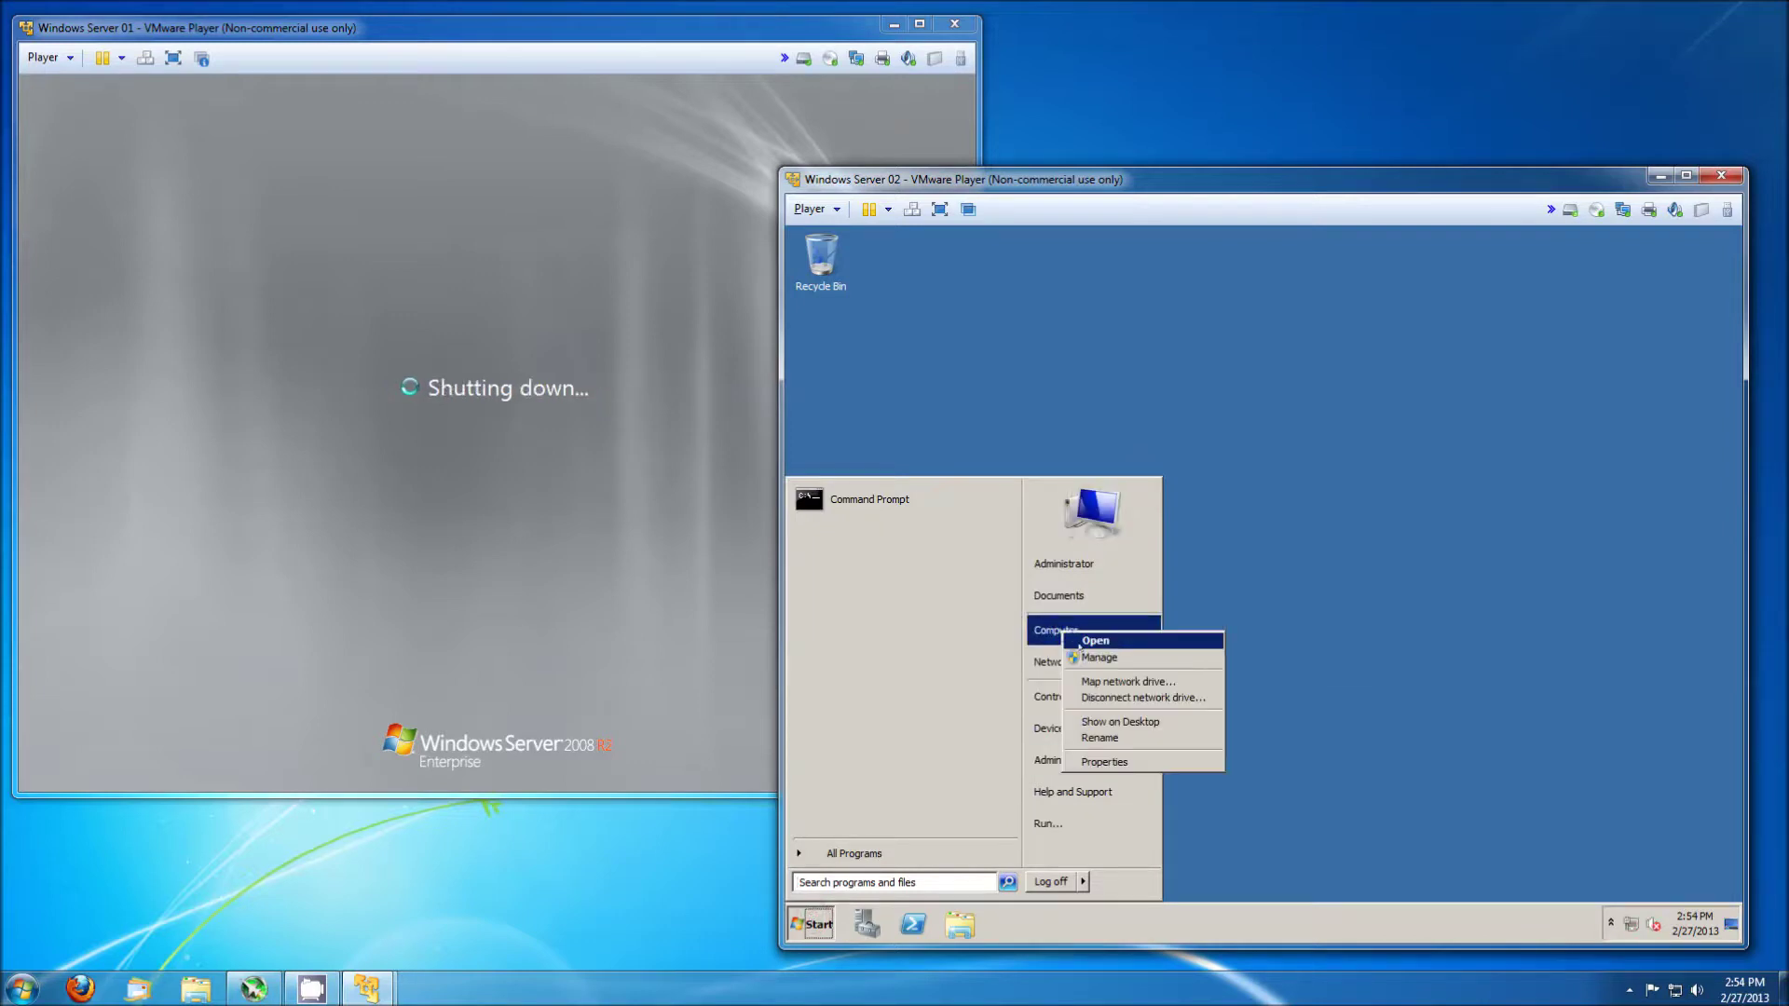
pyautogui.click(1087, 655)
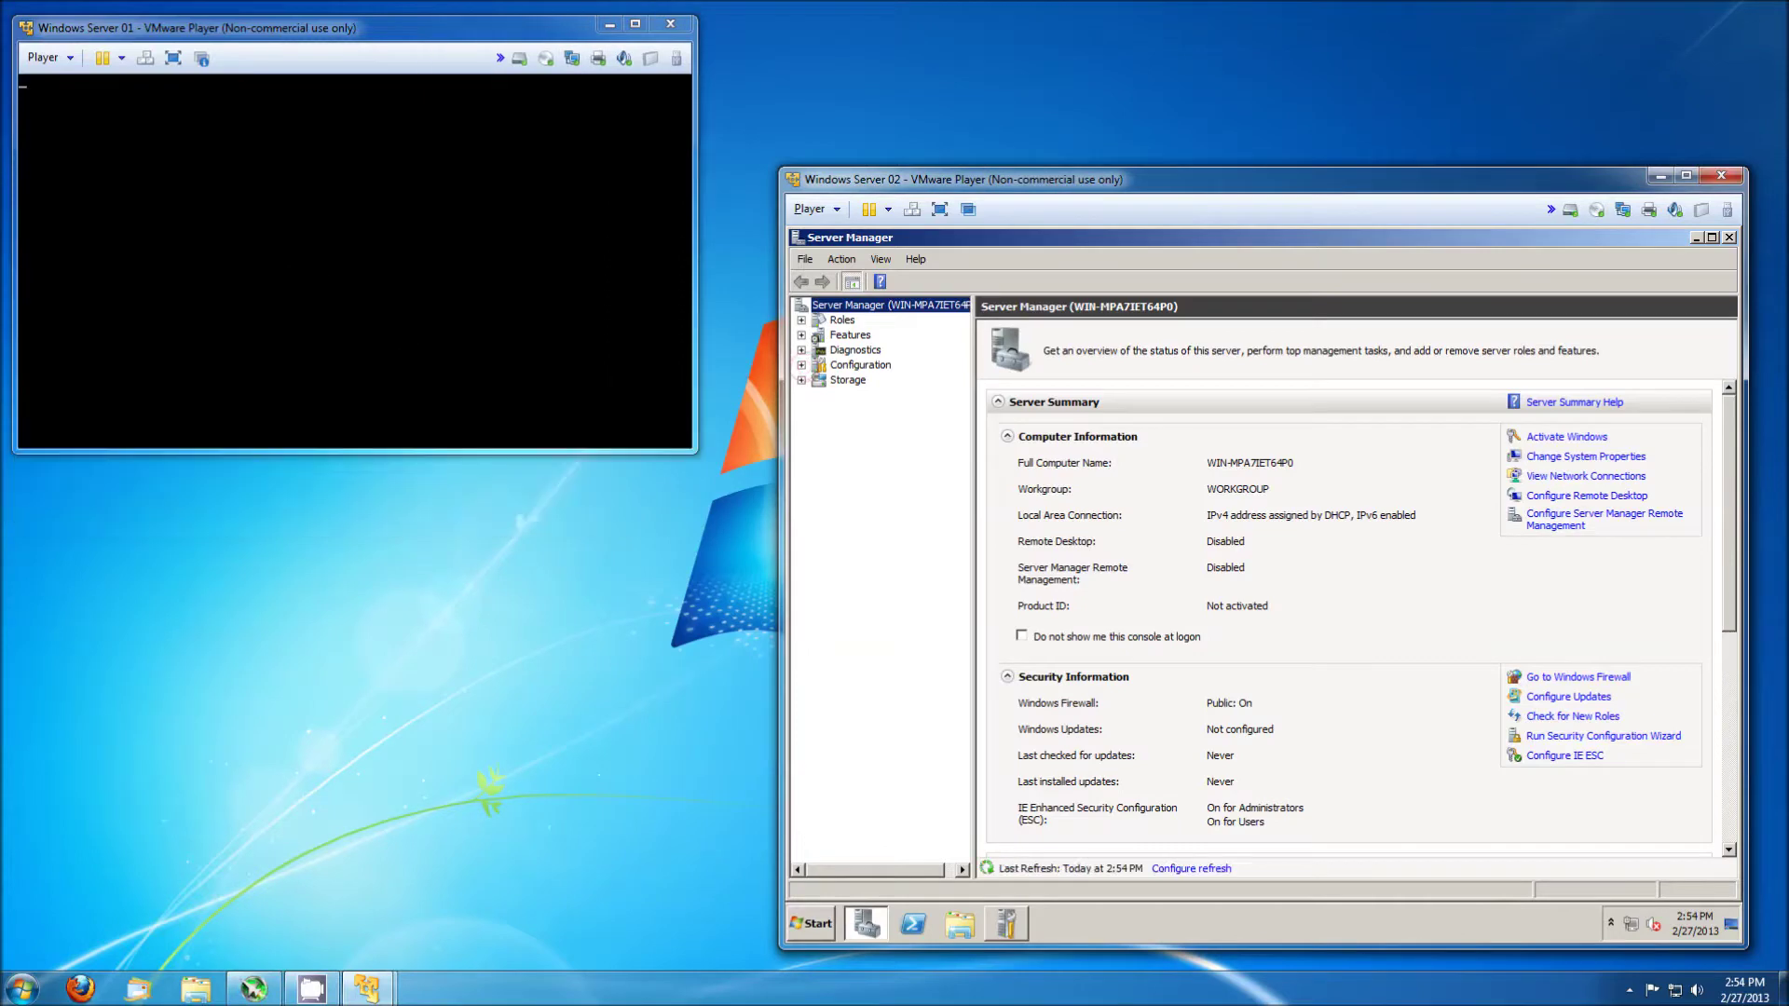
# Rename Server 02's Administrator account to Root under Local Users and Groups > Users.
pyautogui.click(802, 364)
pyautogui.click(819, 439)
pyautogui.click(878, 454)
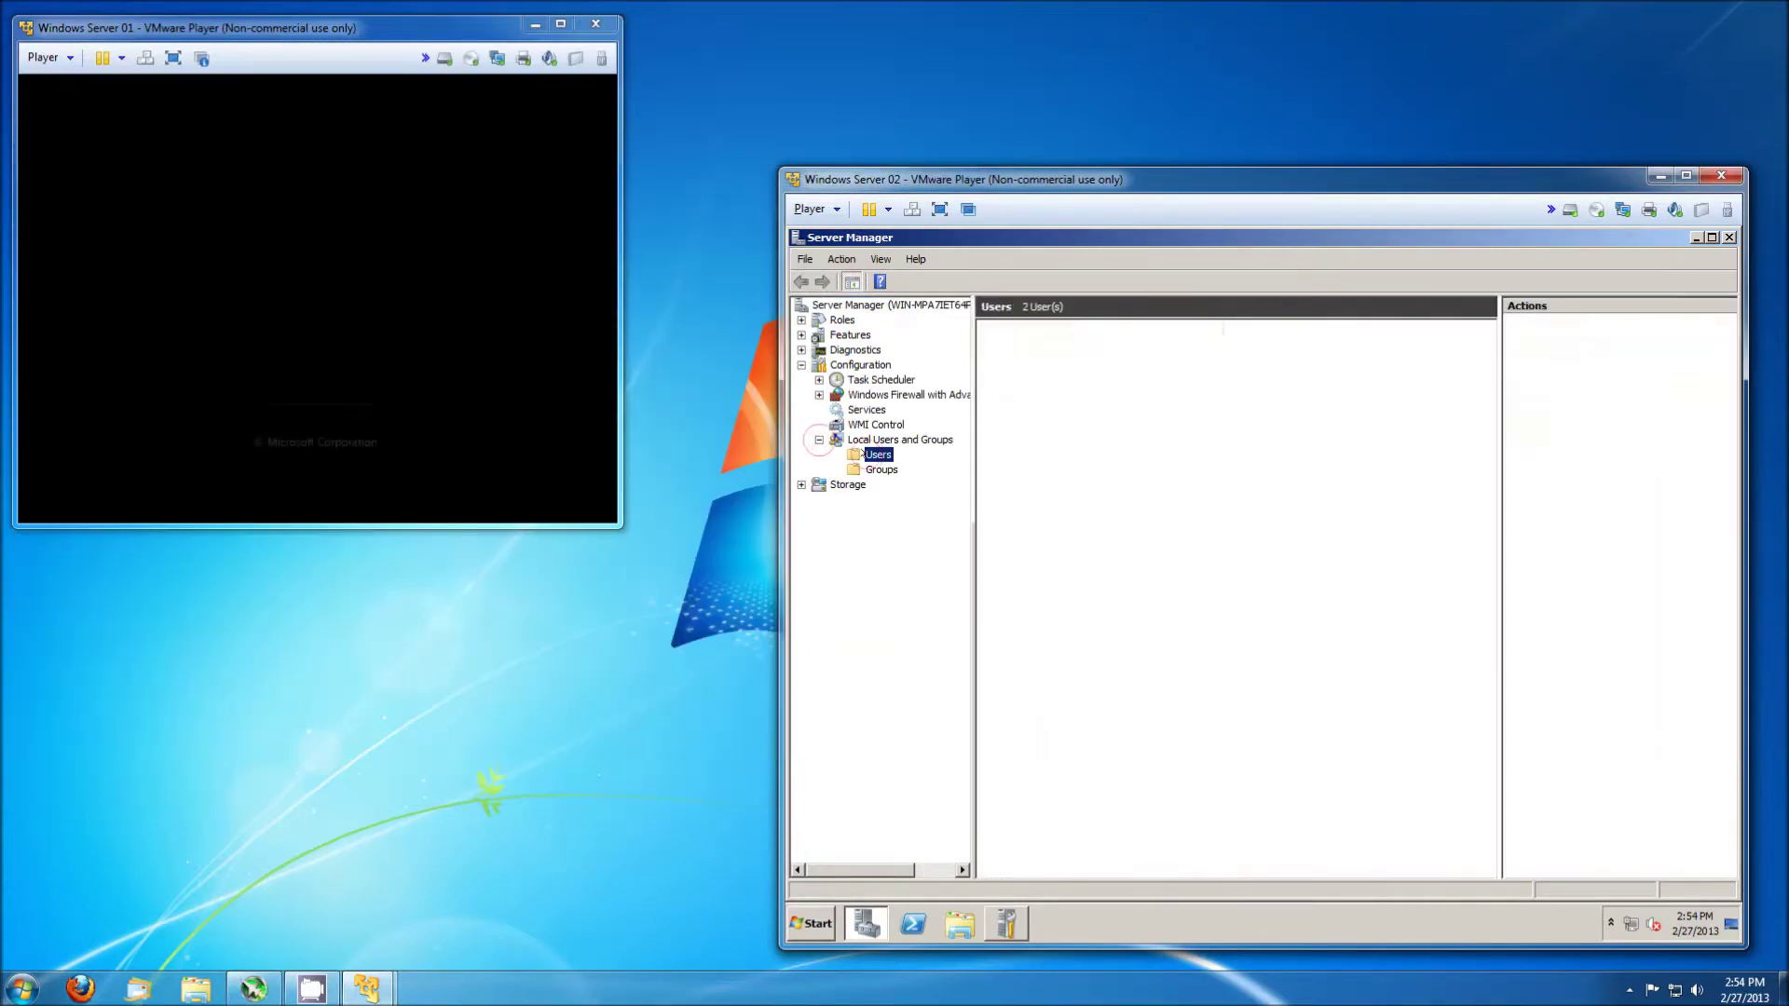
pyautogui.rightClick(1014, 342)
pyautogui.click(1051, 415)
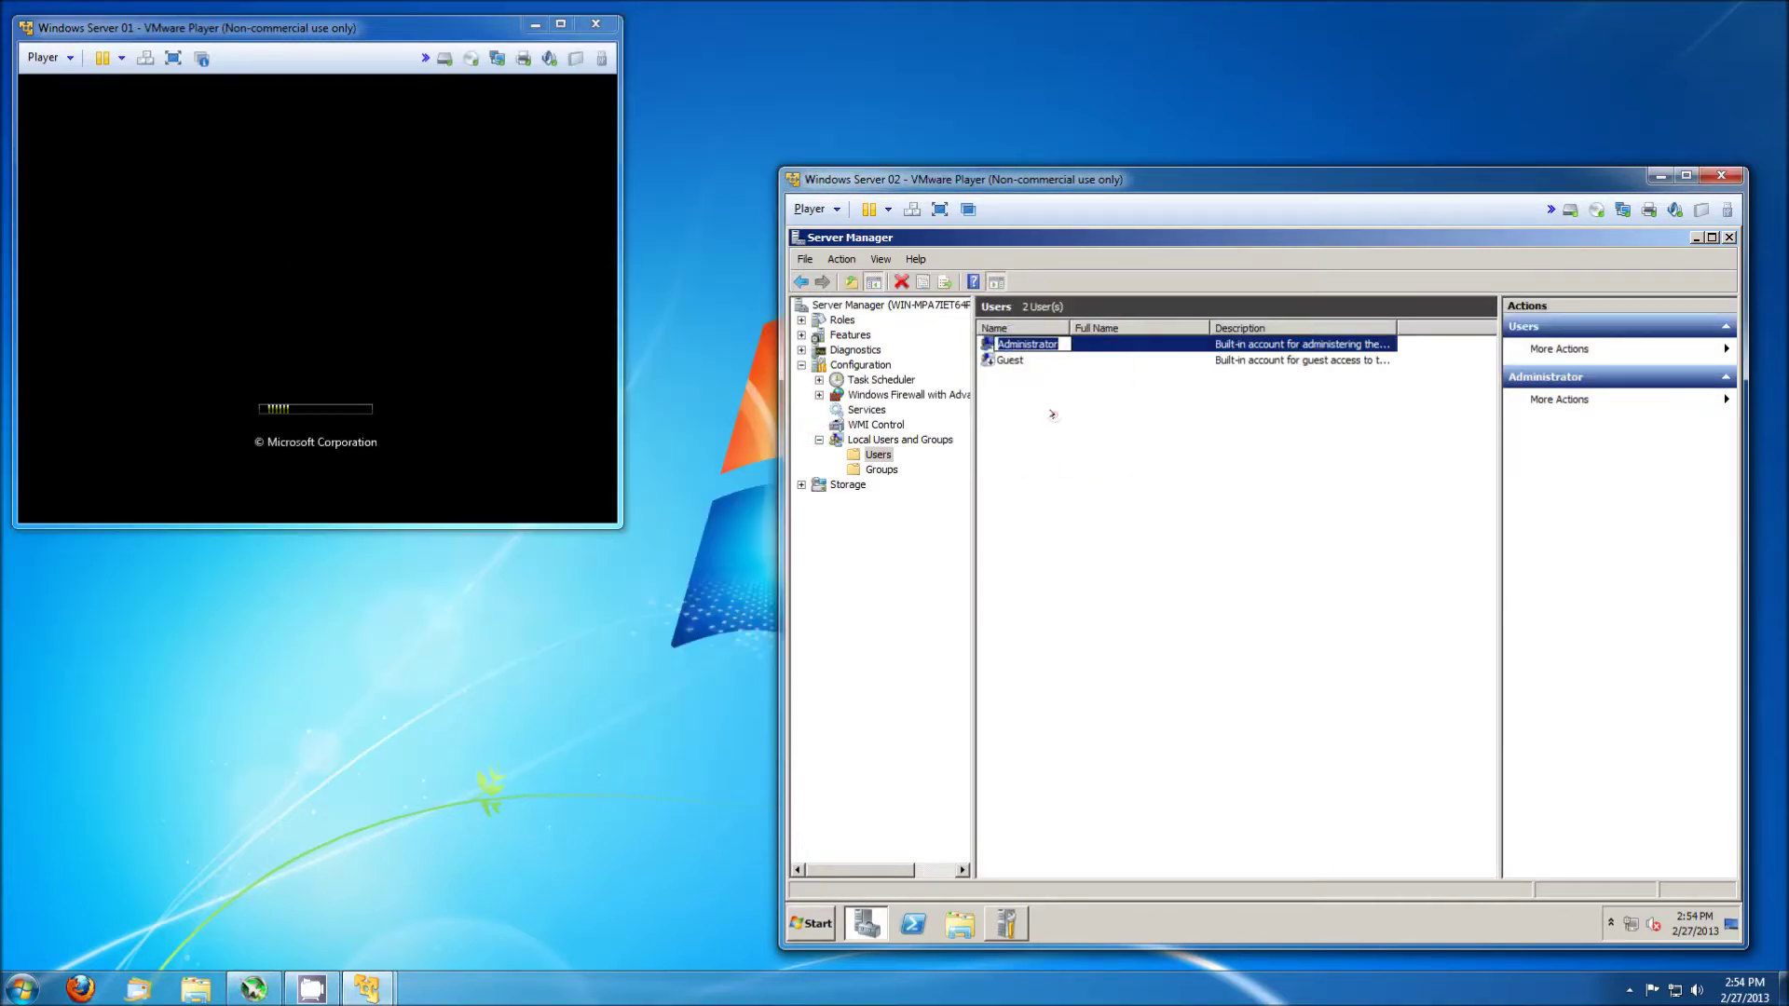
pyautogui.write('Root')
pyautogui.press('Return')
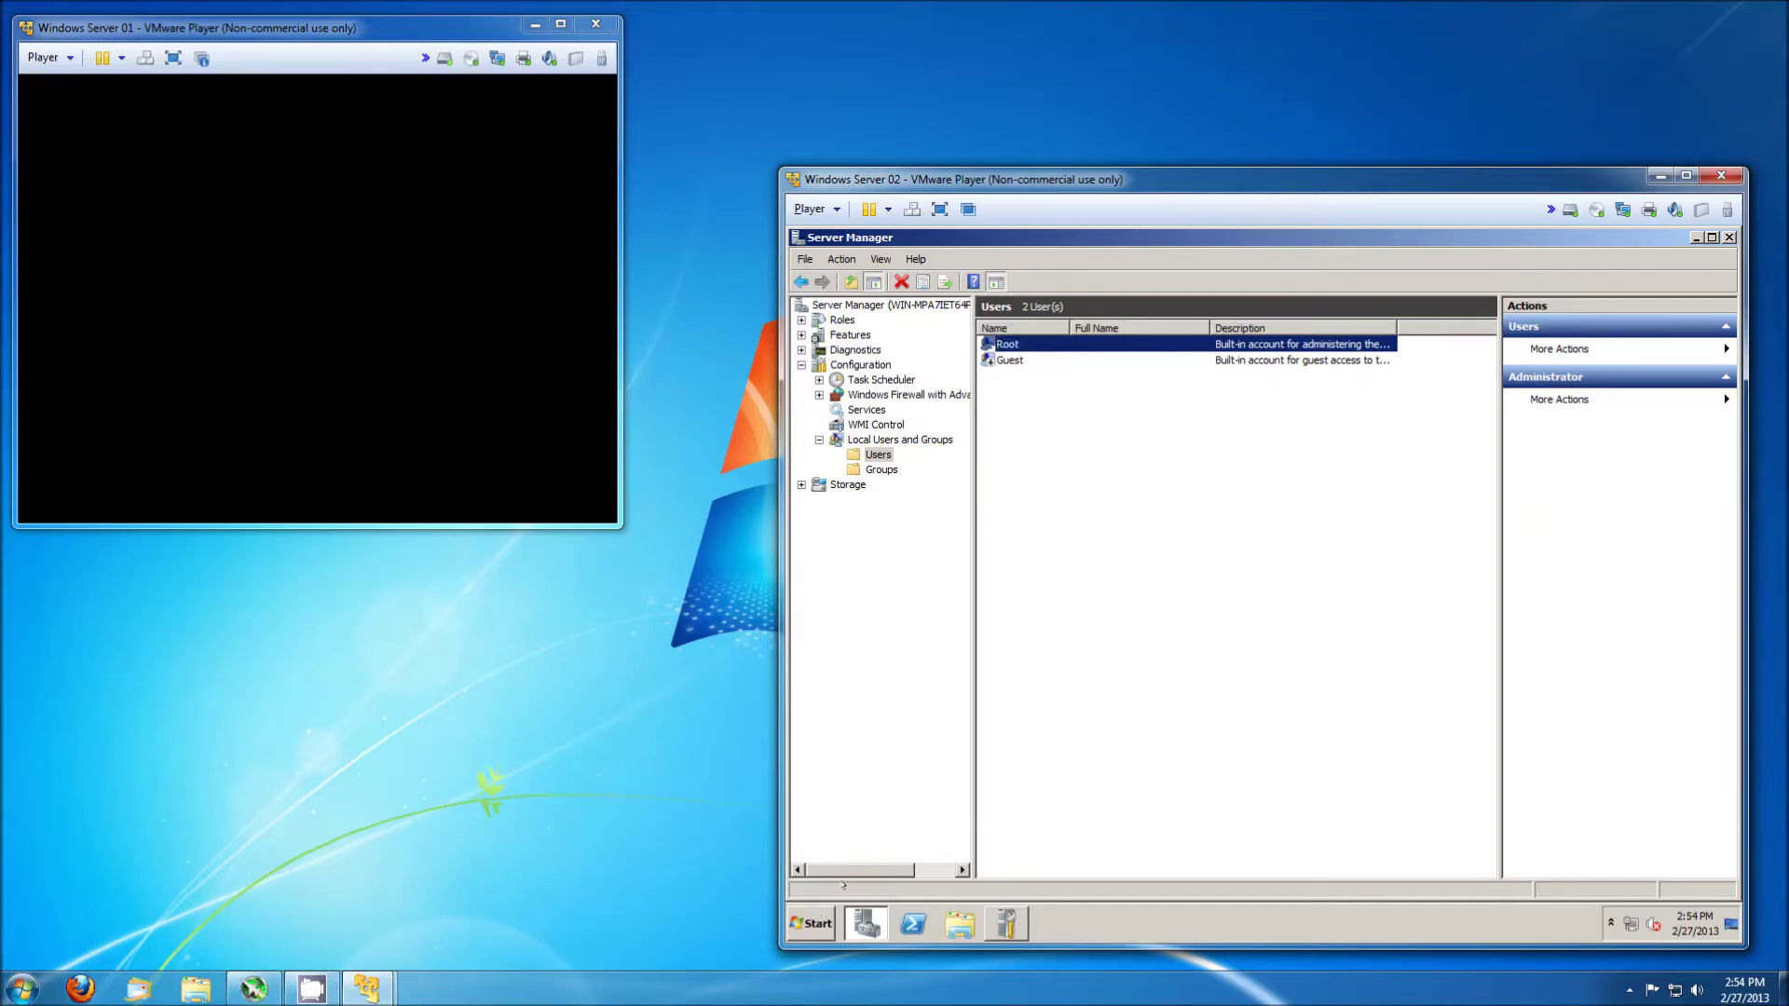
# Check the Computer options in Server 02's Start menu, then close Server Manager.
pyautogui.click(812, 927)
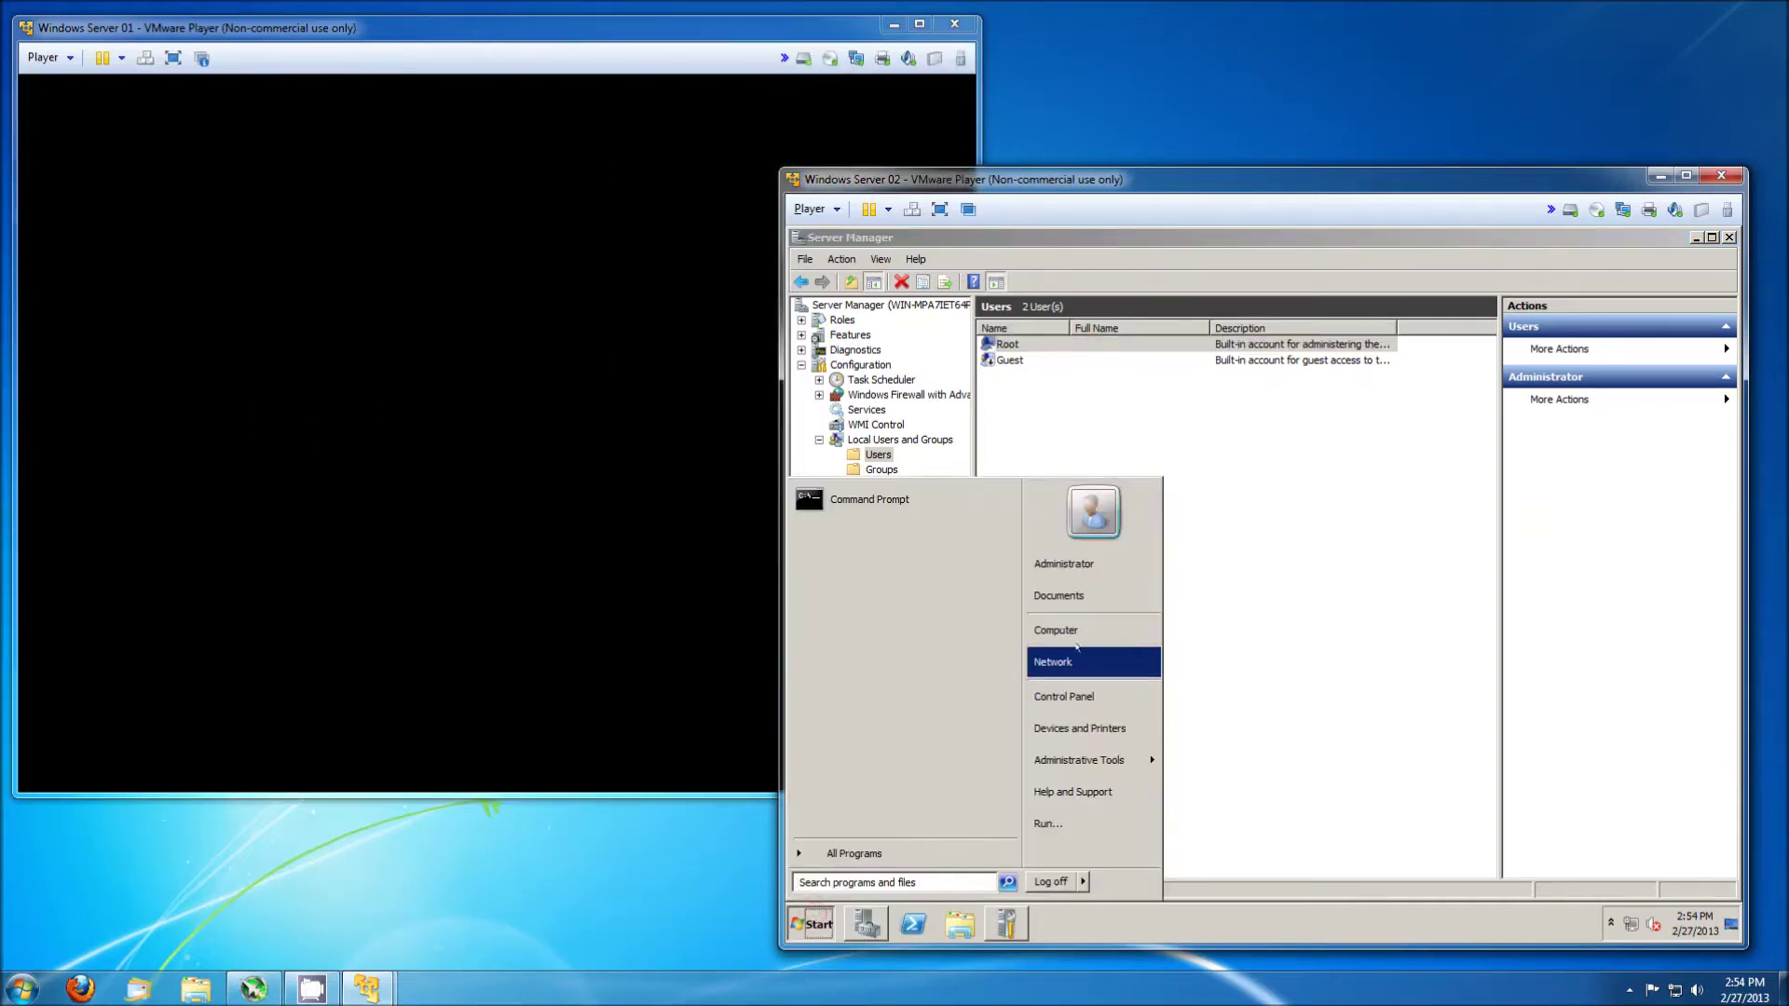
pyautogui.rightClick(1062, 631)
pyautogui.press('Escape')
pyautogui.moveTo(1103, 761)
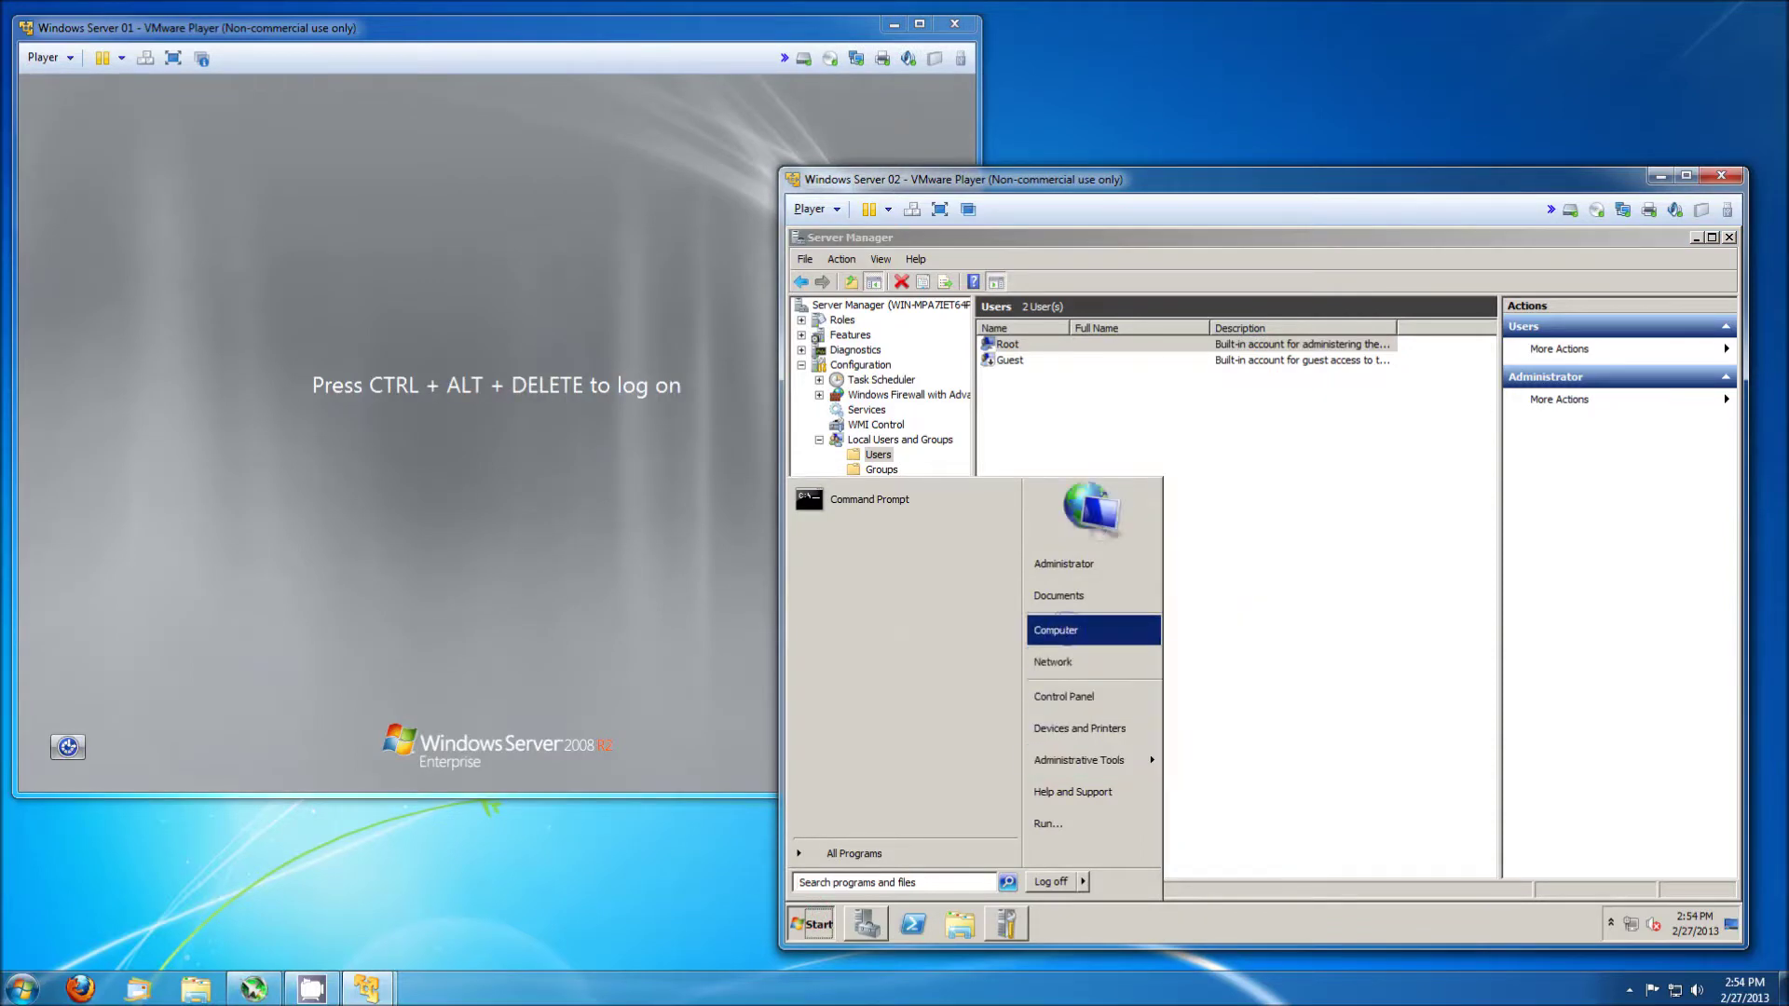
pyautogui.rightClick(1068, 631)
pyautogui.press('Escape')
pyautogui.click(1261, 817)
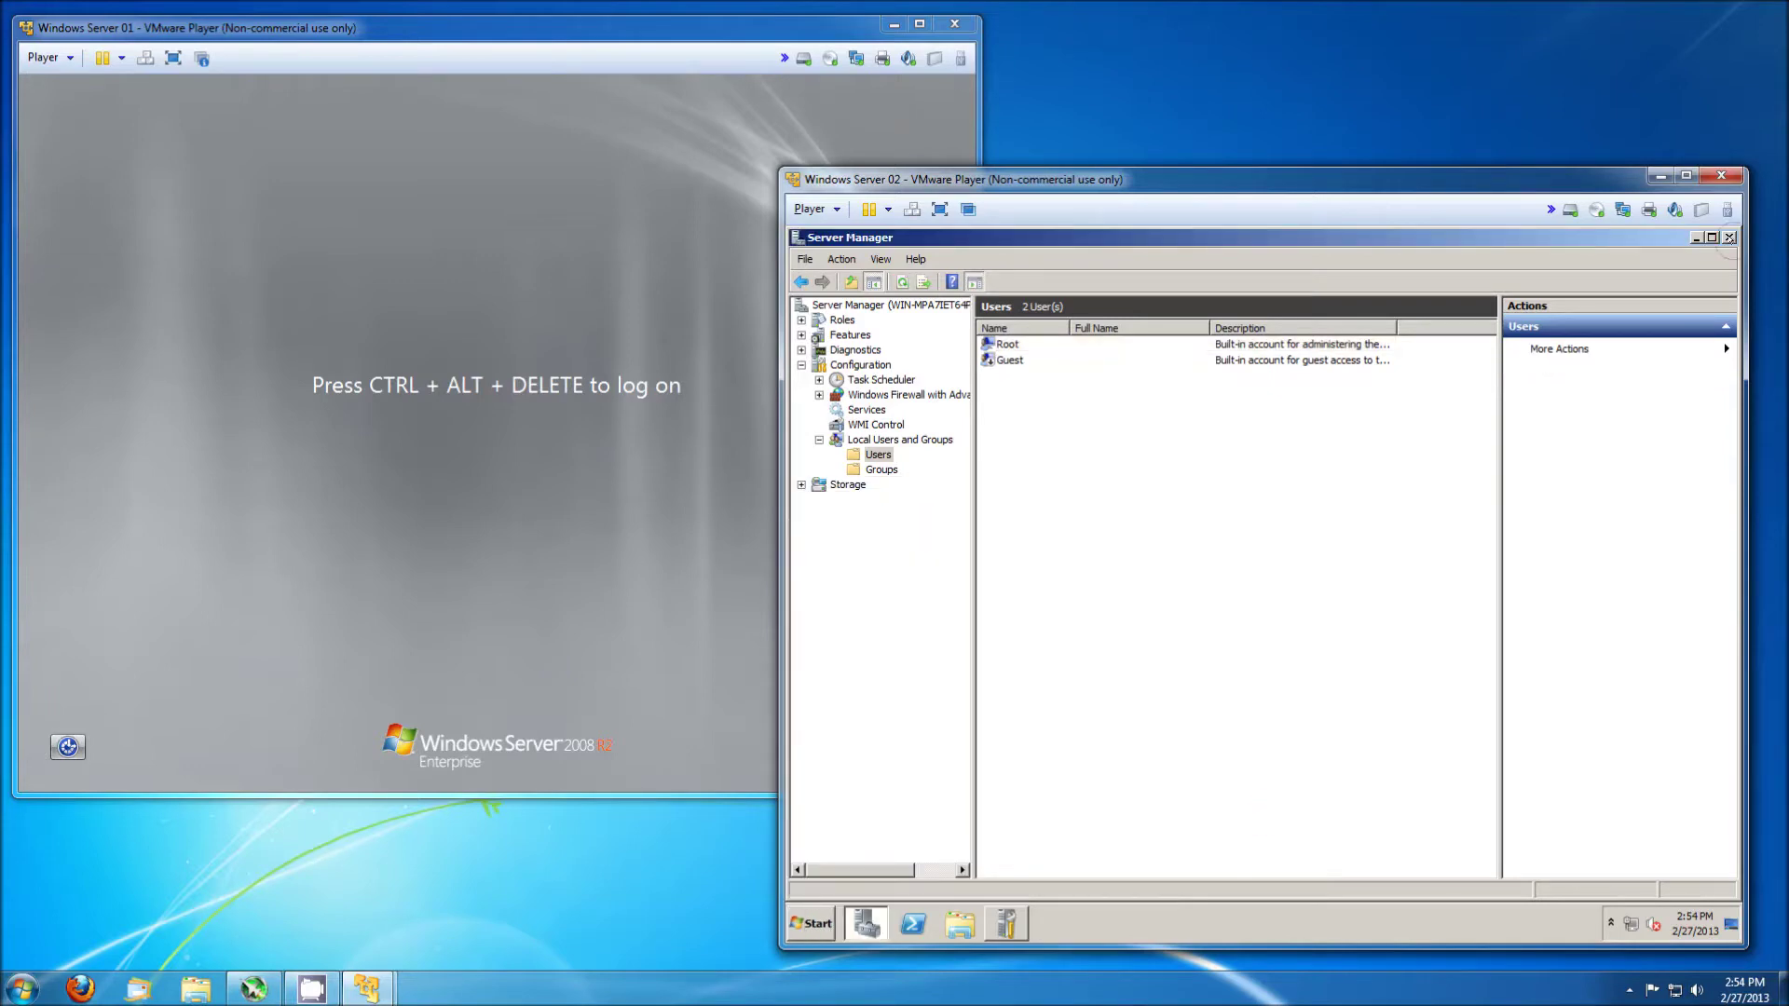
pyautogui.click(1729, 238)
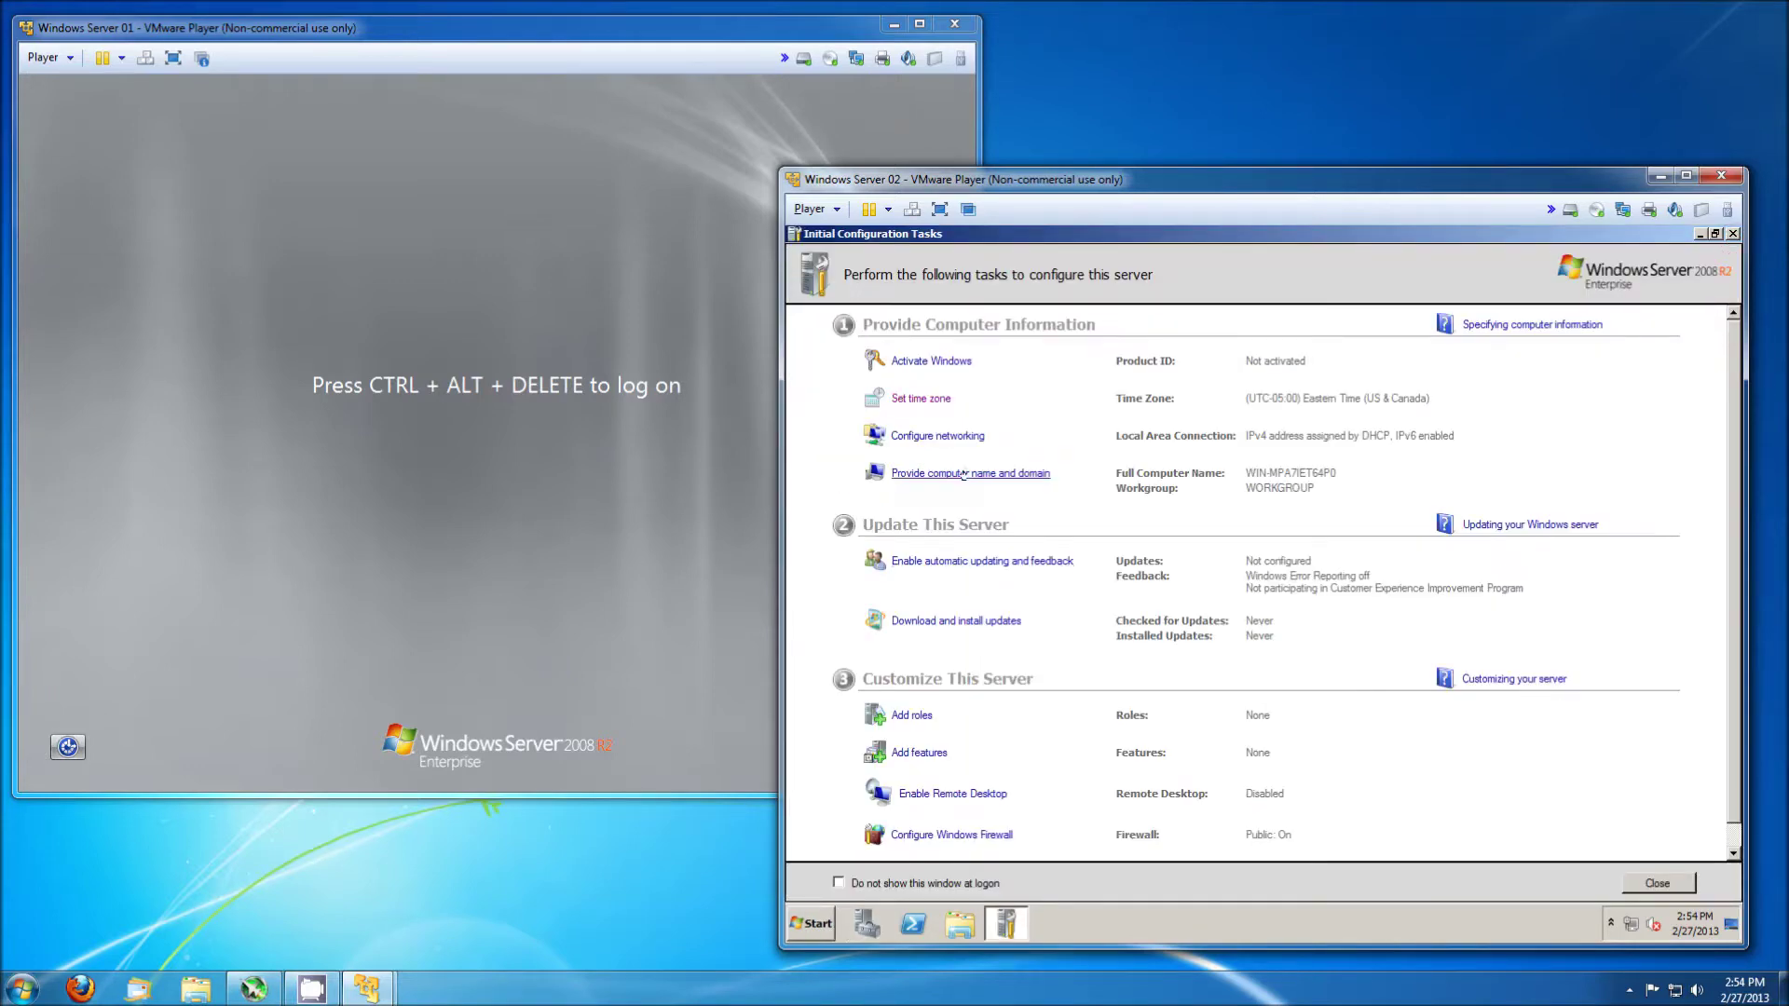
# Change Server 02's computer name to Server-02 and confirm.
pyautogui.click(963, 473)
pyautogui.click(1188, 527)
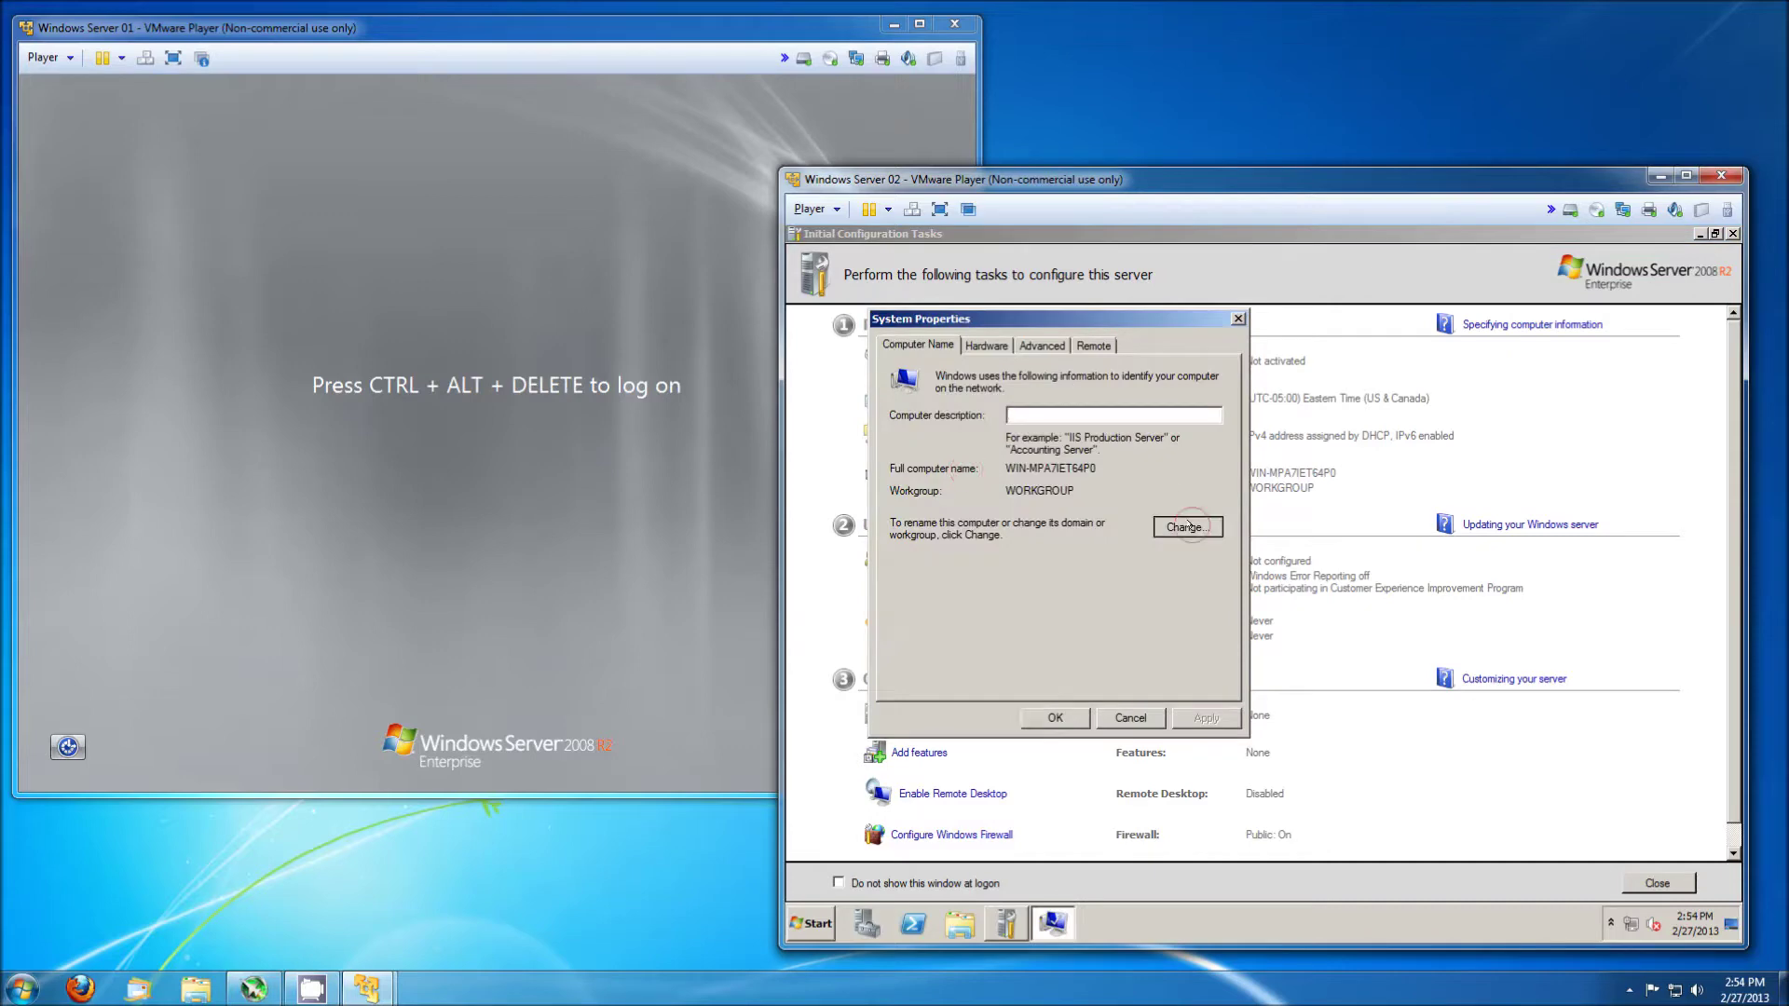
pyautogui.doubleClick(1009, 444)
pyautogui.press('BackSpace')
pyautogui.press('BackSpace')
pyautogui.press('BackSpace')
pyautogui.press('BackSpace')
pyautogui.press('BackSpace')
pyautogui.write('Ser')
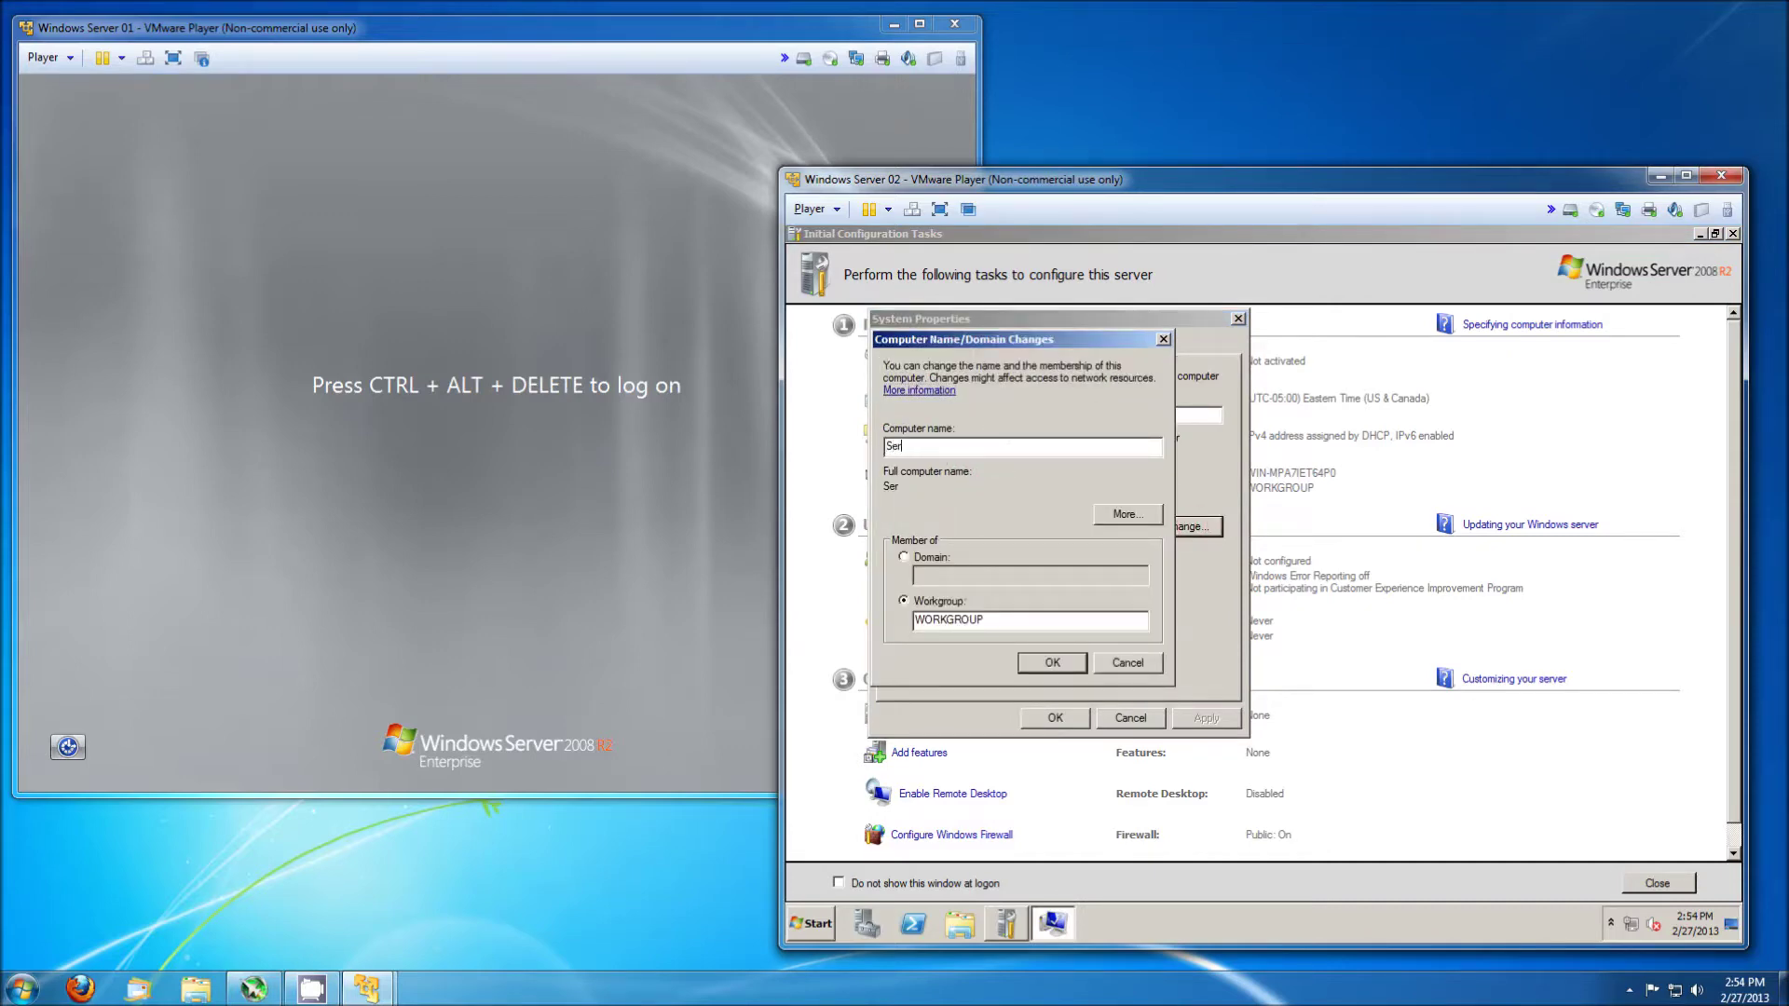
pyautogui.write('ver-02')
pyautogui.press('Return')
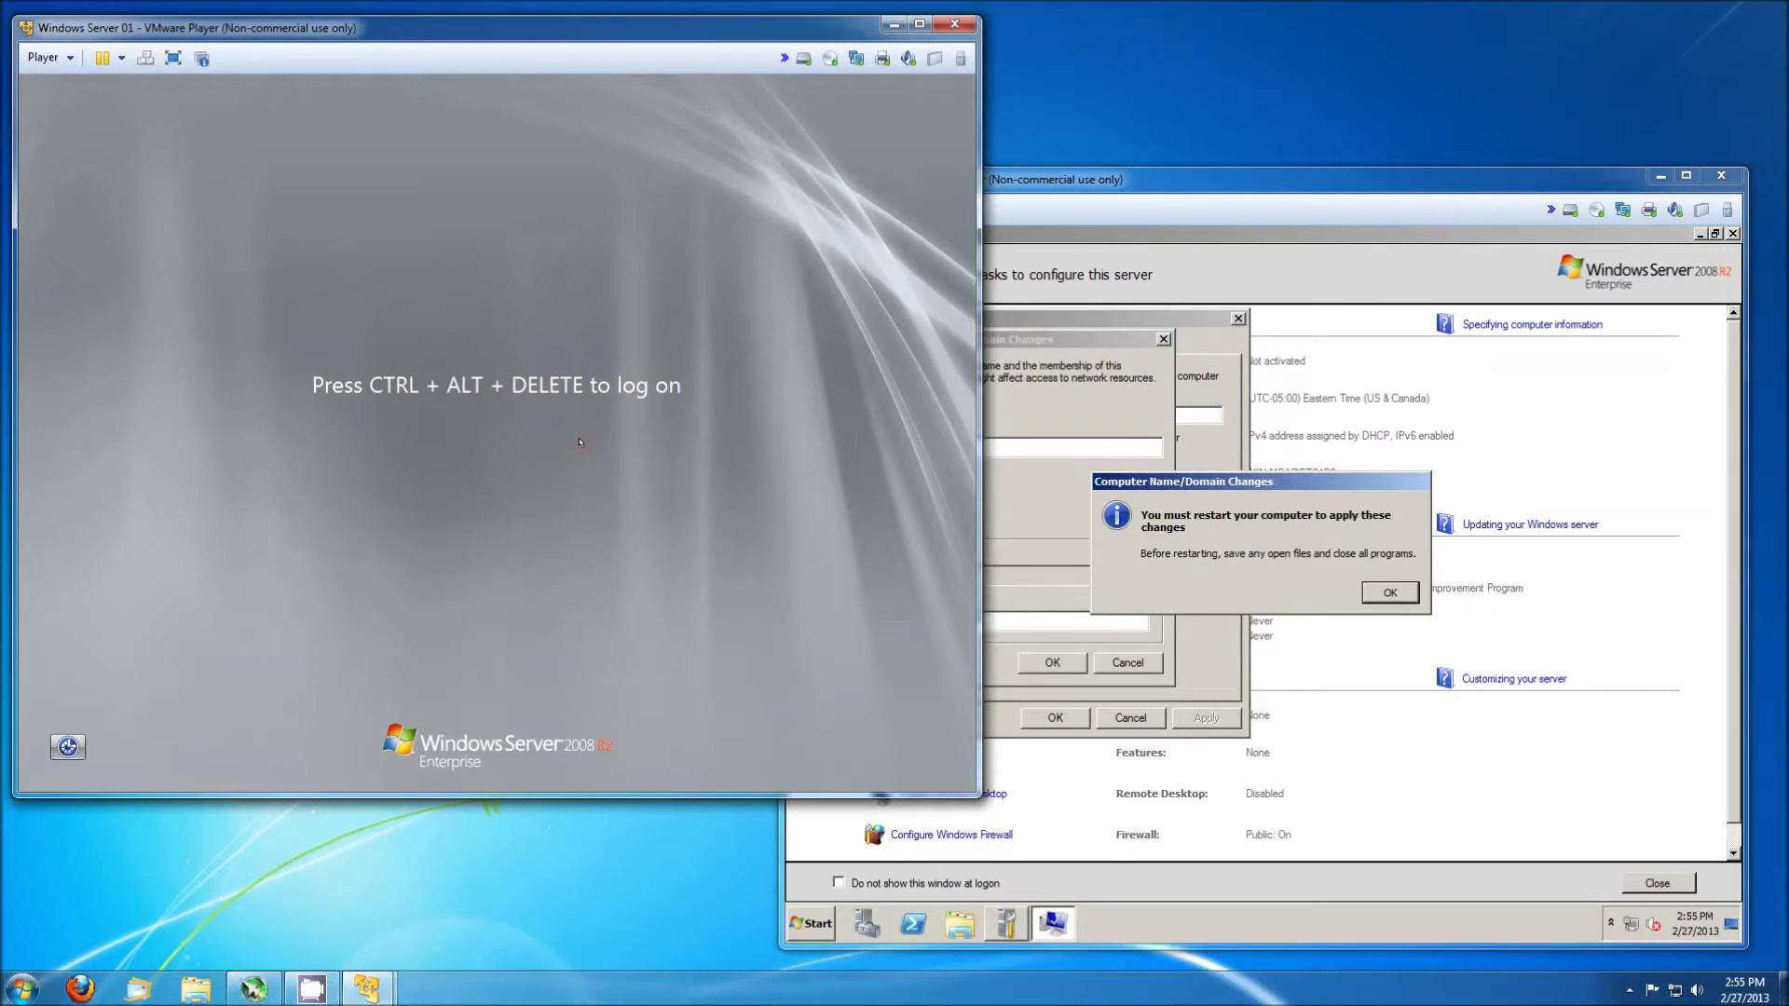
# Log on to Server 01 with the account password at its Ctrl+Alt+Del prompt.
pyautogui.click(579, 442)
pyautogui.press('ctrl+alt+Insert')
pyautogui.write('P@ssw0rd')
pyautogui.press('Return')
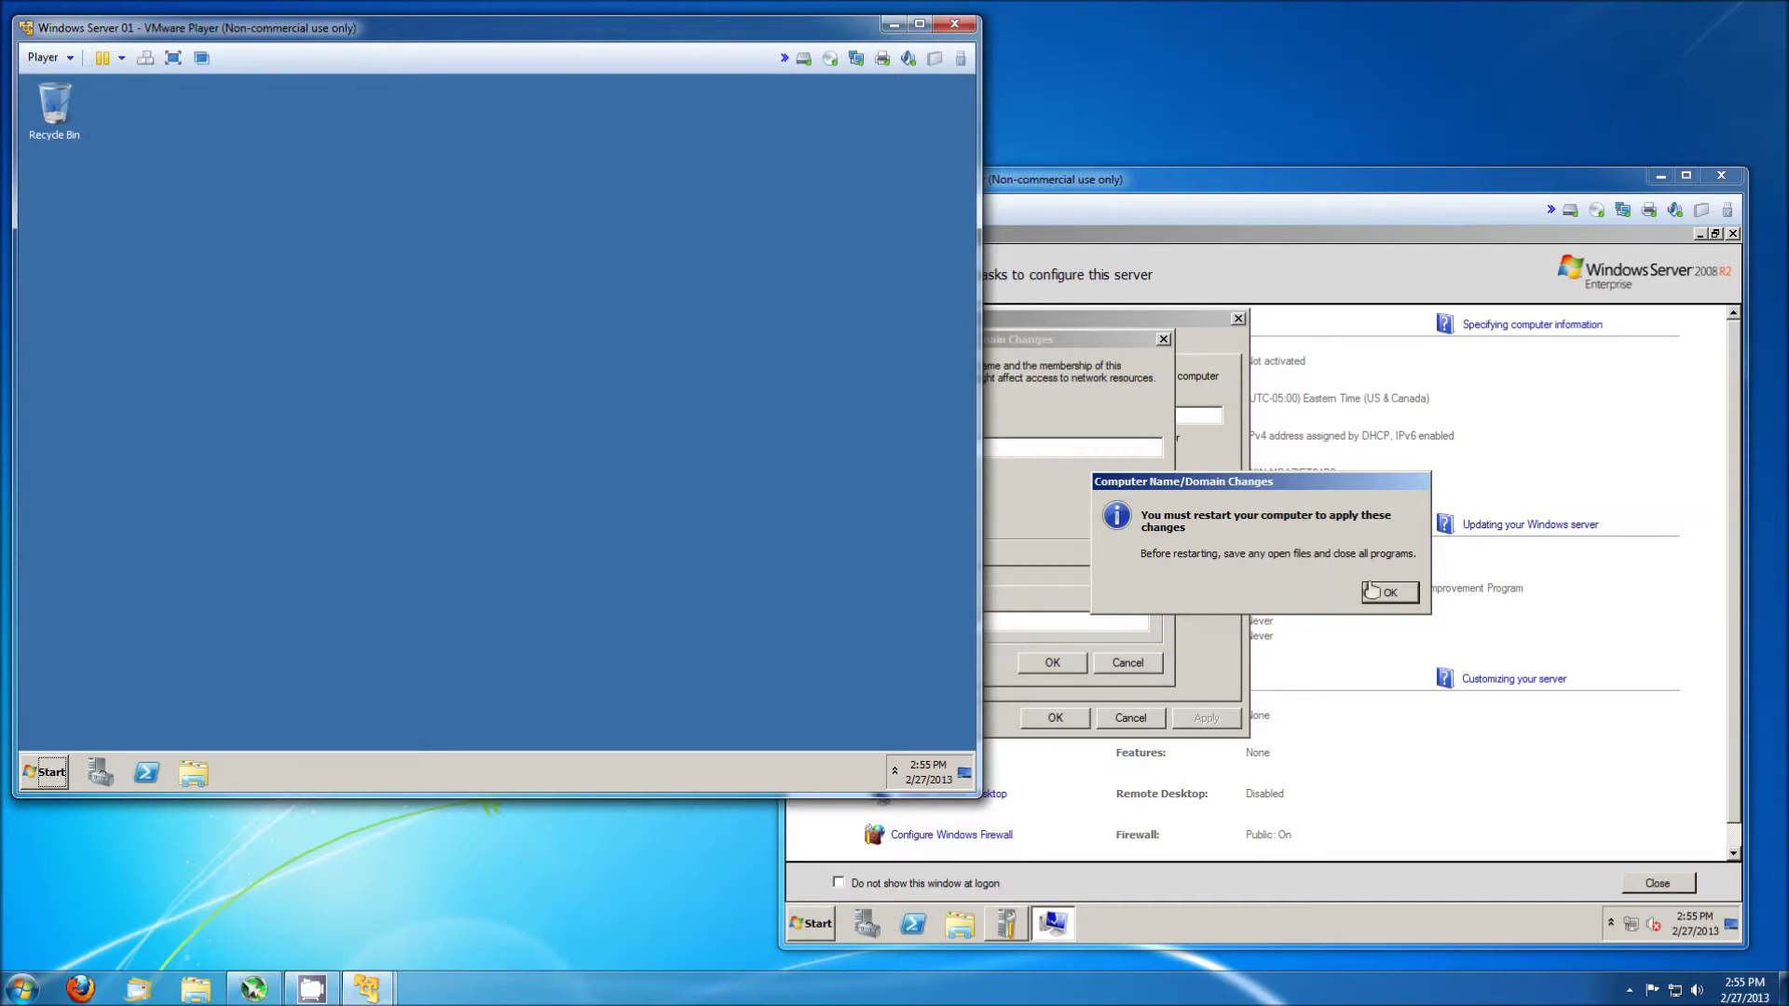
# Acknowledge the restart requirement on Server 02, close System Properties, and restart it now.
pyautogui.click(1370, 585)
pyautogui.click(1372, 589)
pyautogui.click(1055, 718)
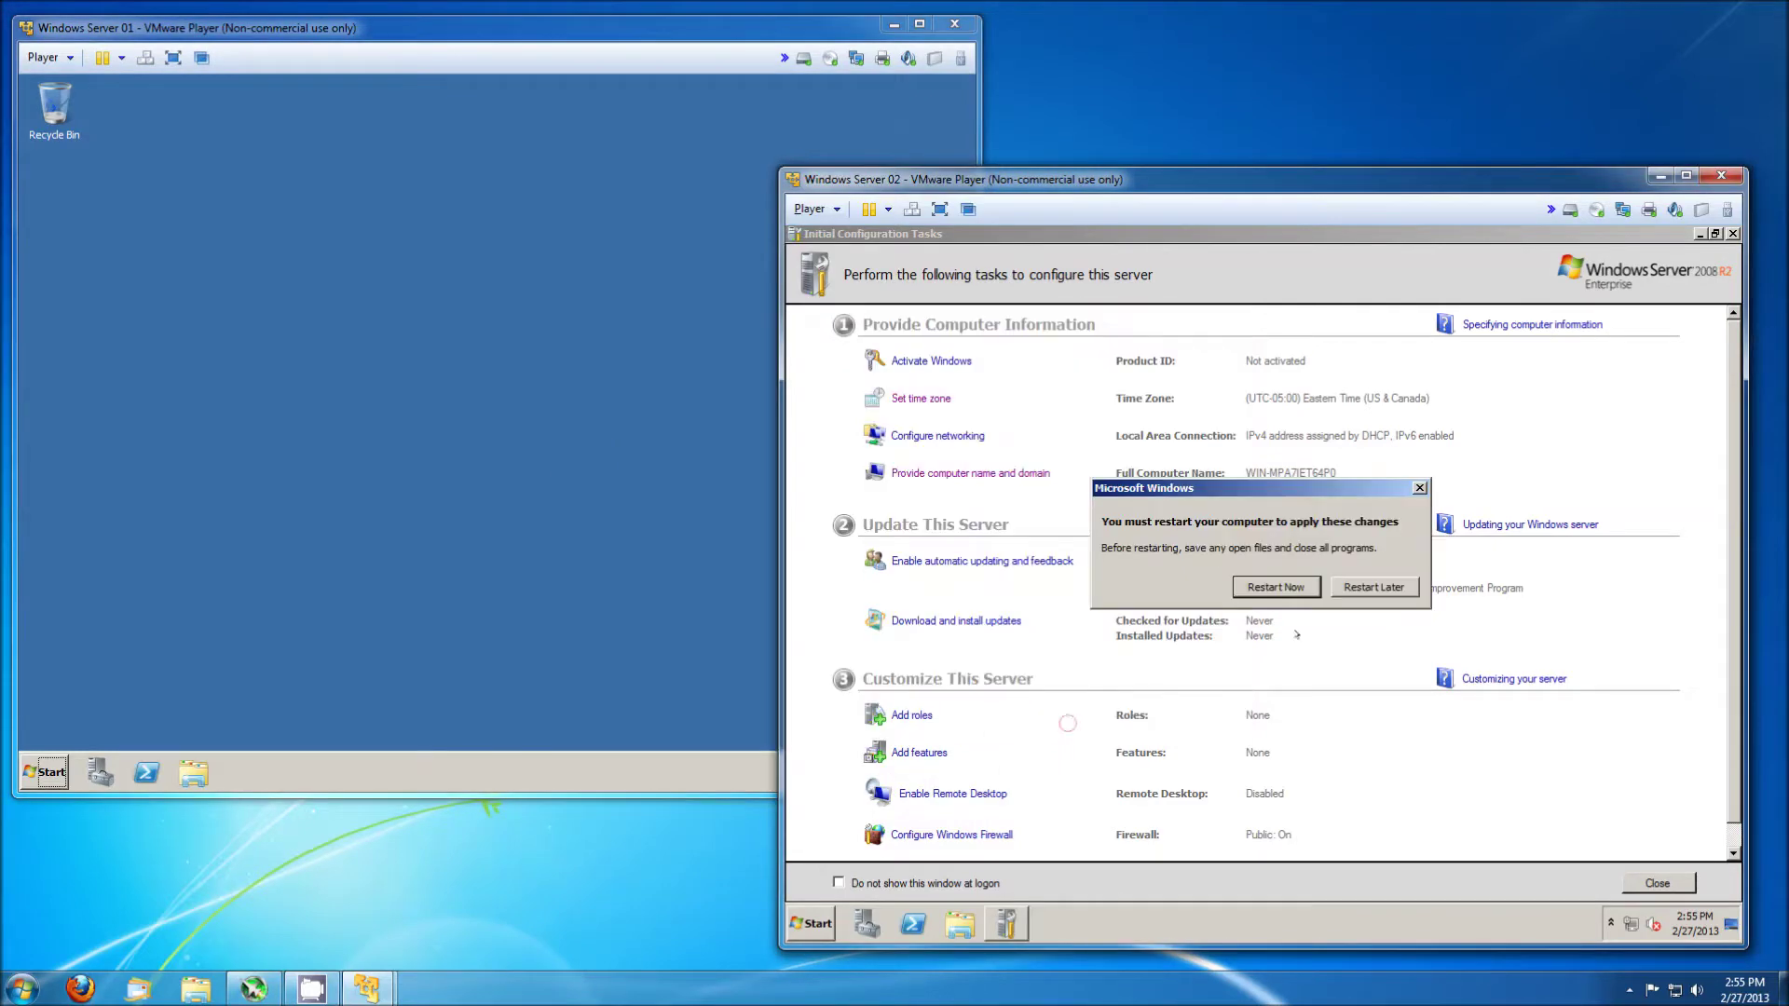
pyautogui.click(1254, 589)
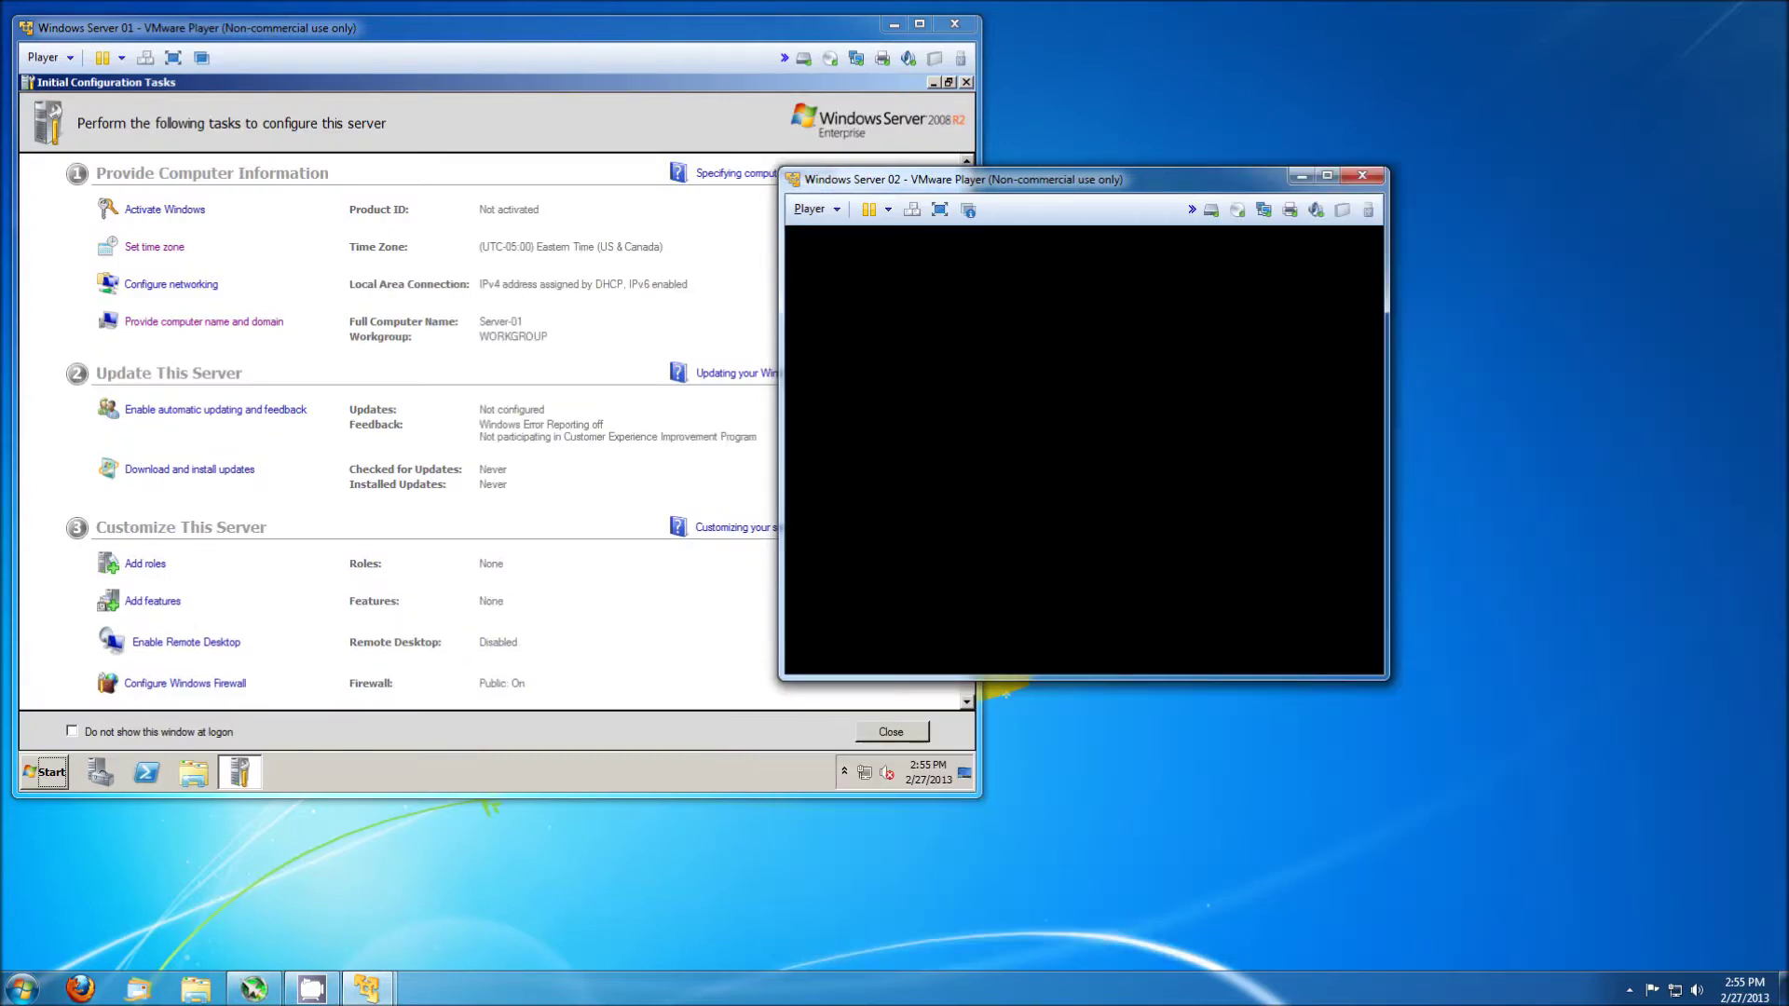
# Shut down Server 01 with the comment 'Finished initial config'.
pyautogui.click(618, 767)
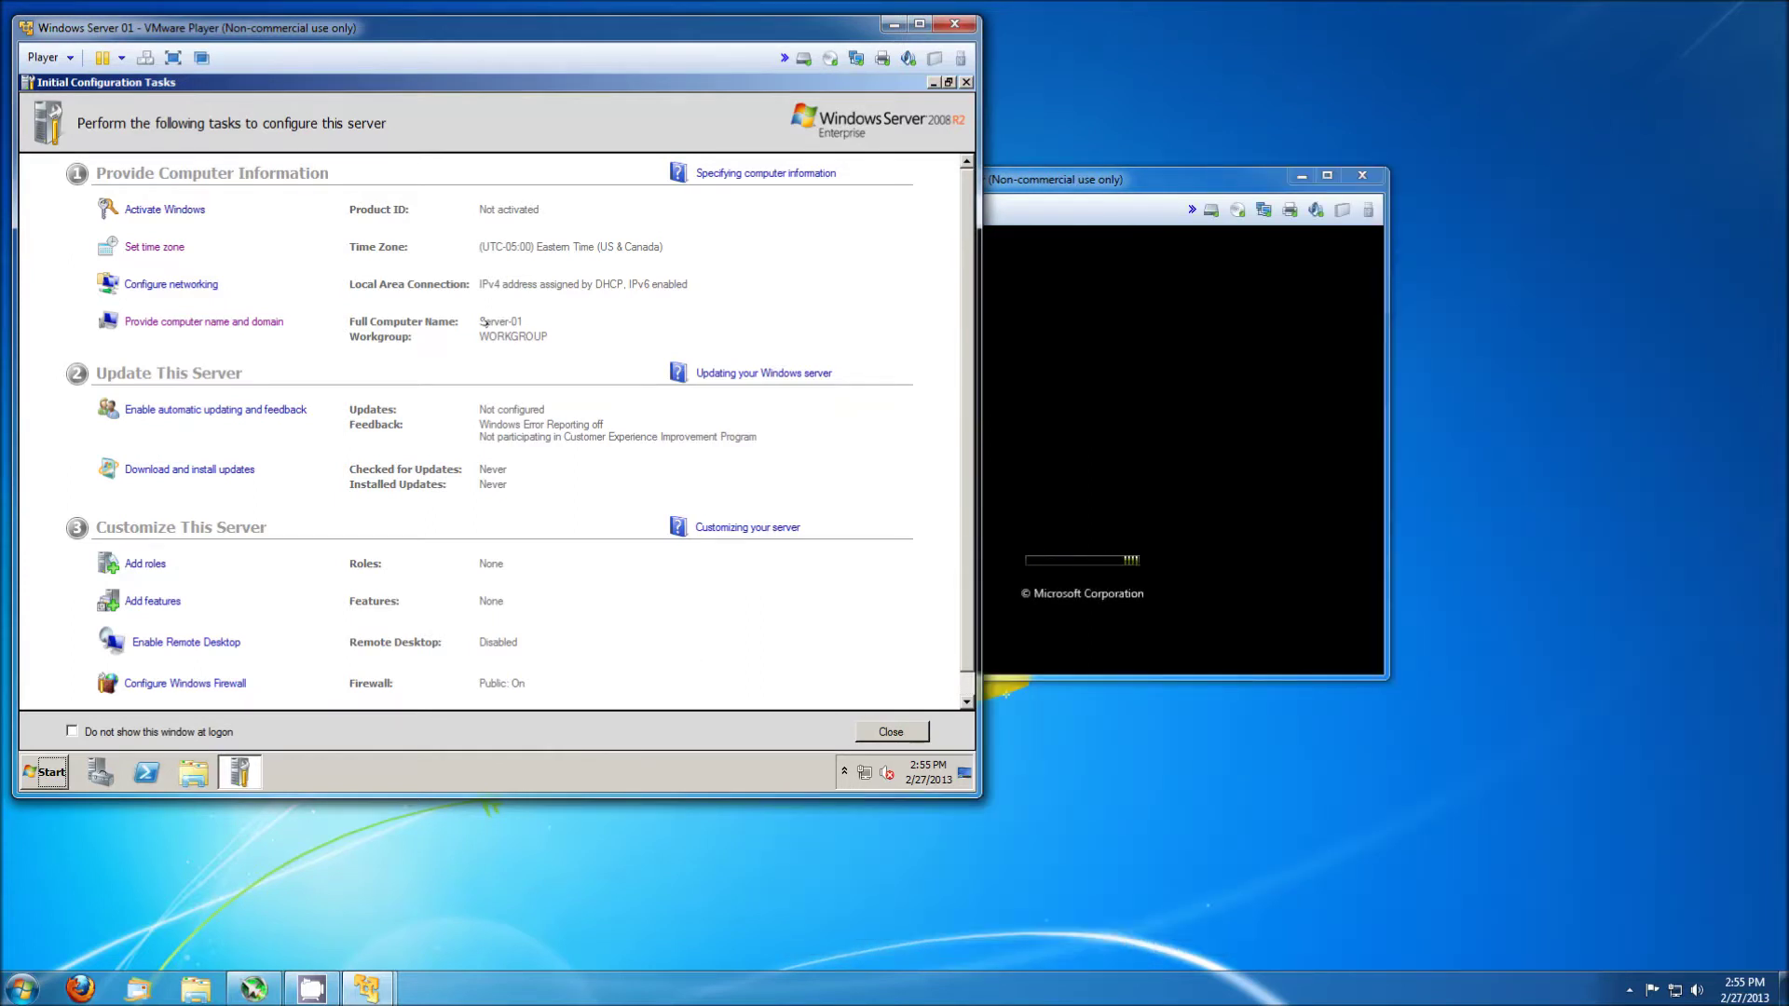
pyautogui.click(41, 769)
pyautogui.moveTo(316, 731)
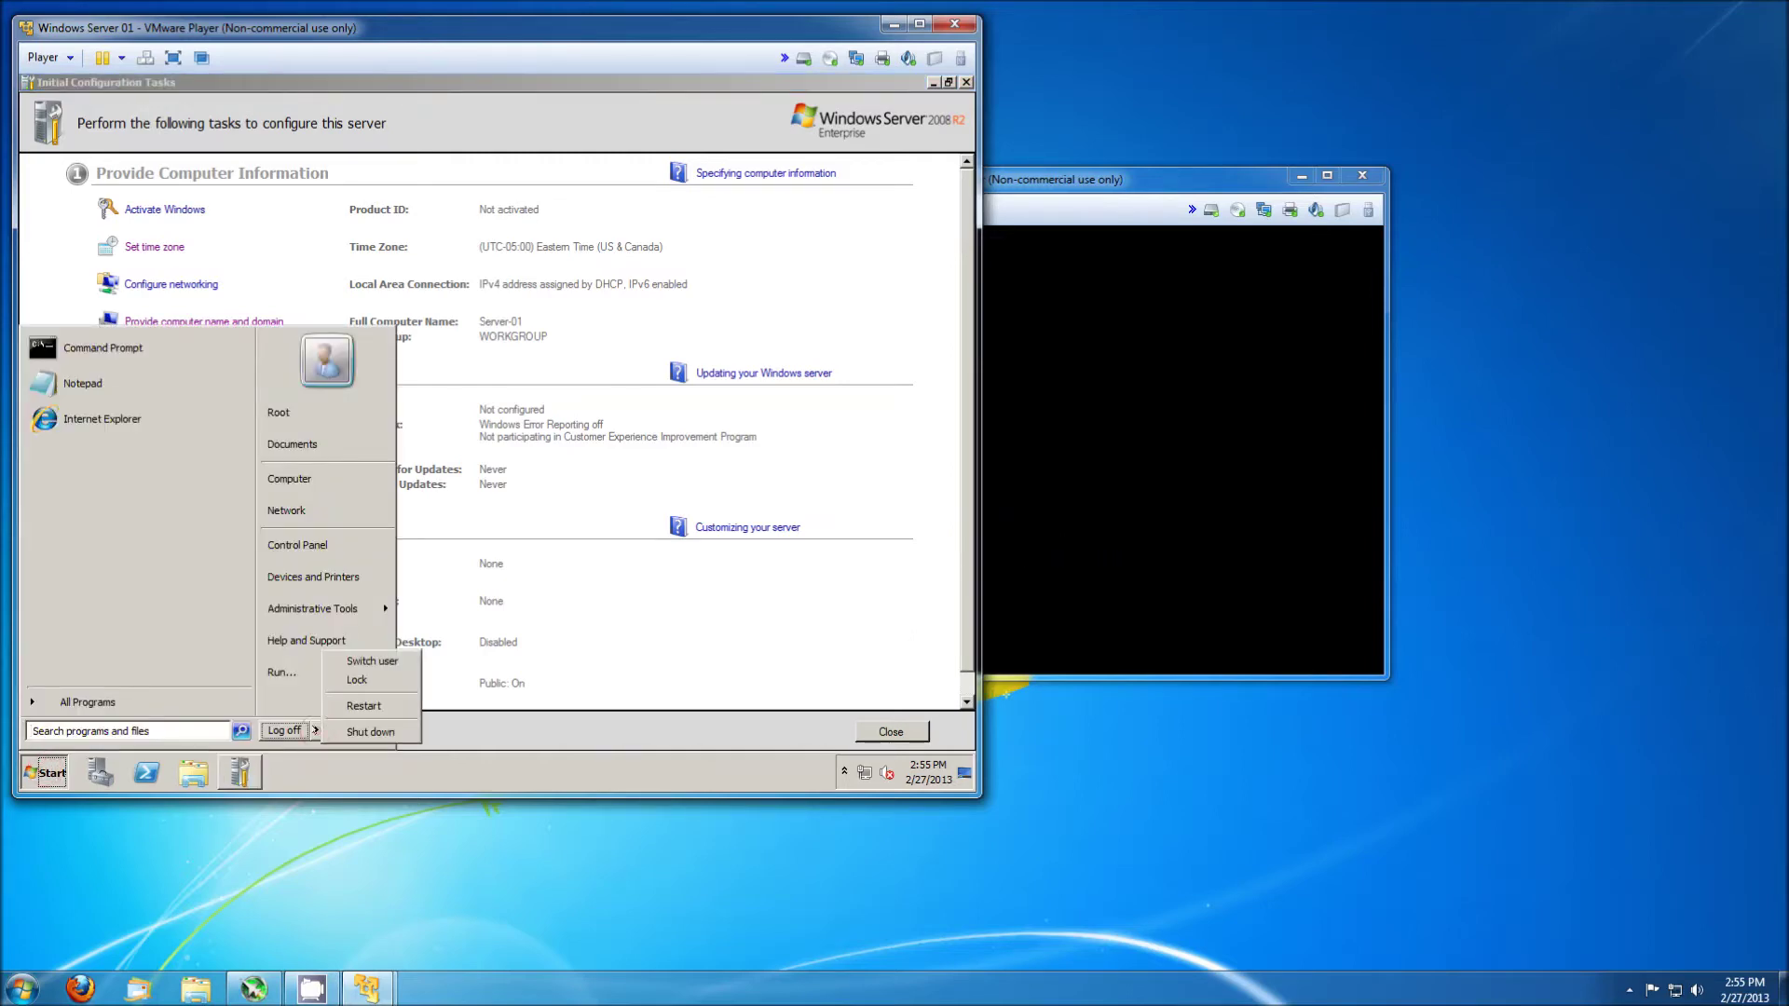
pyautogui.click(370, 732)
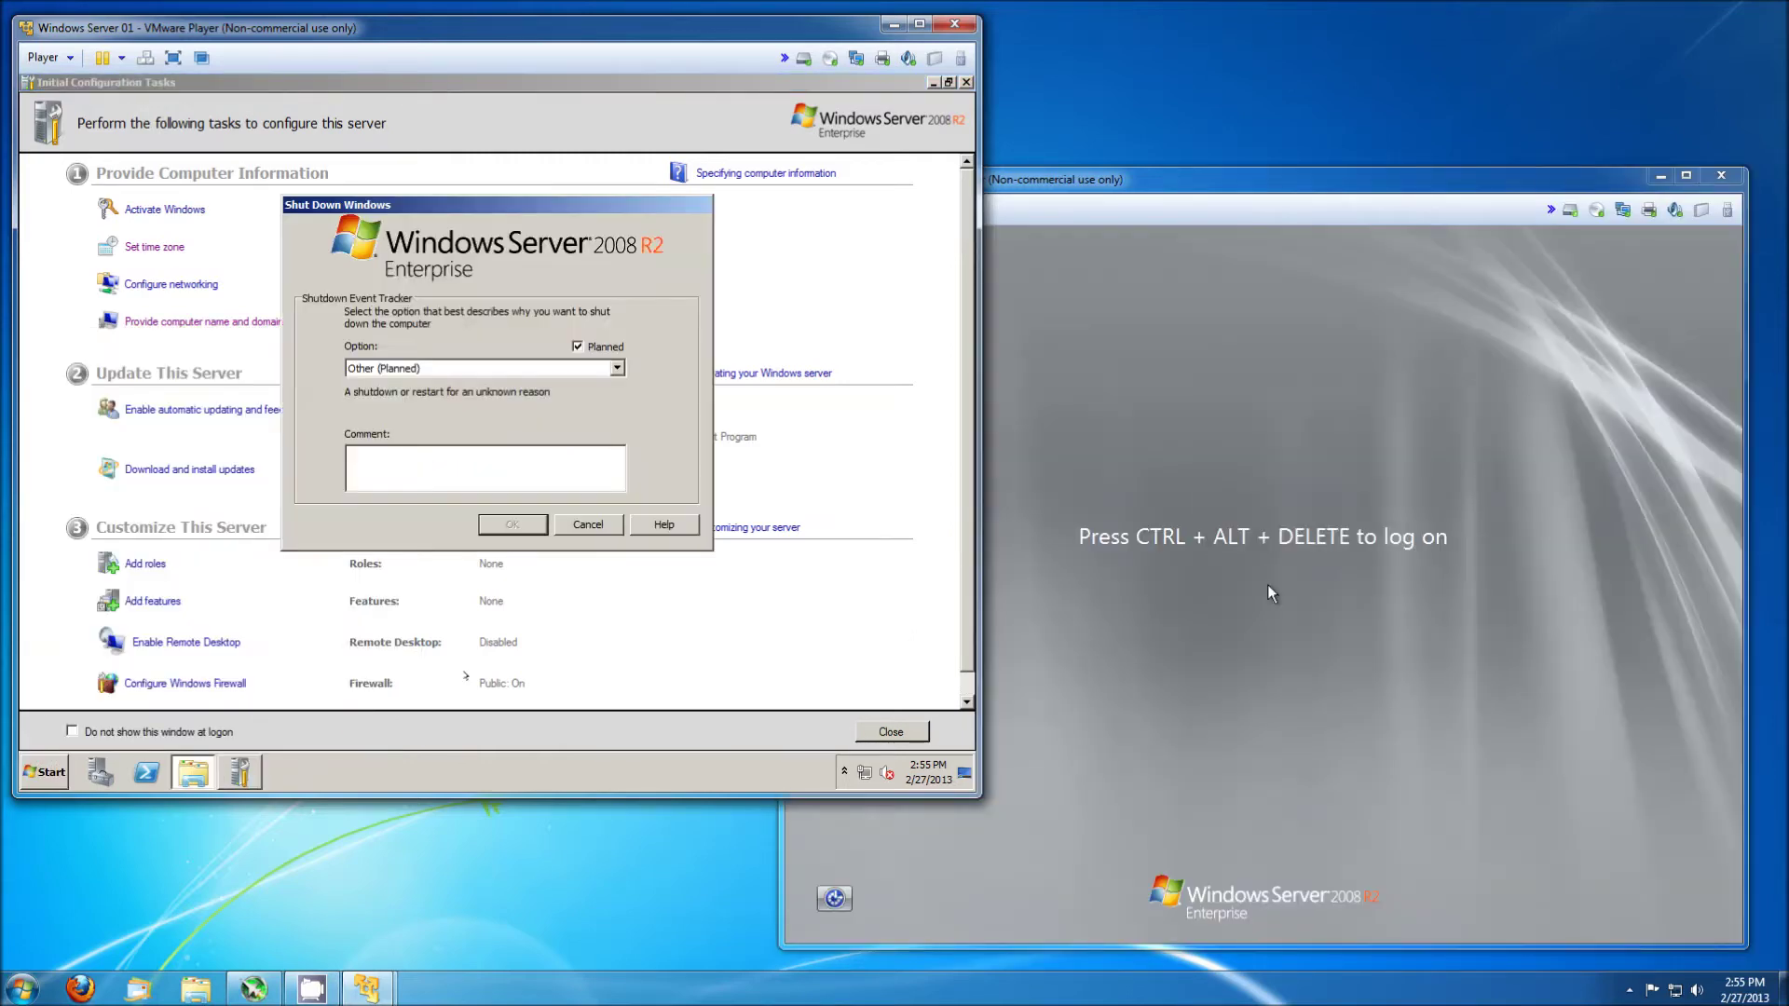
pyautogui.write('Finished initial config')
pyautogui.press('Return')
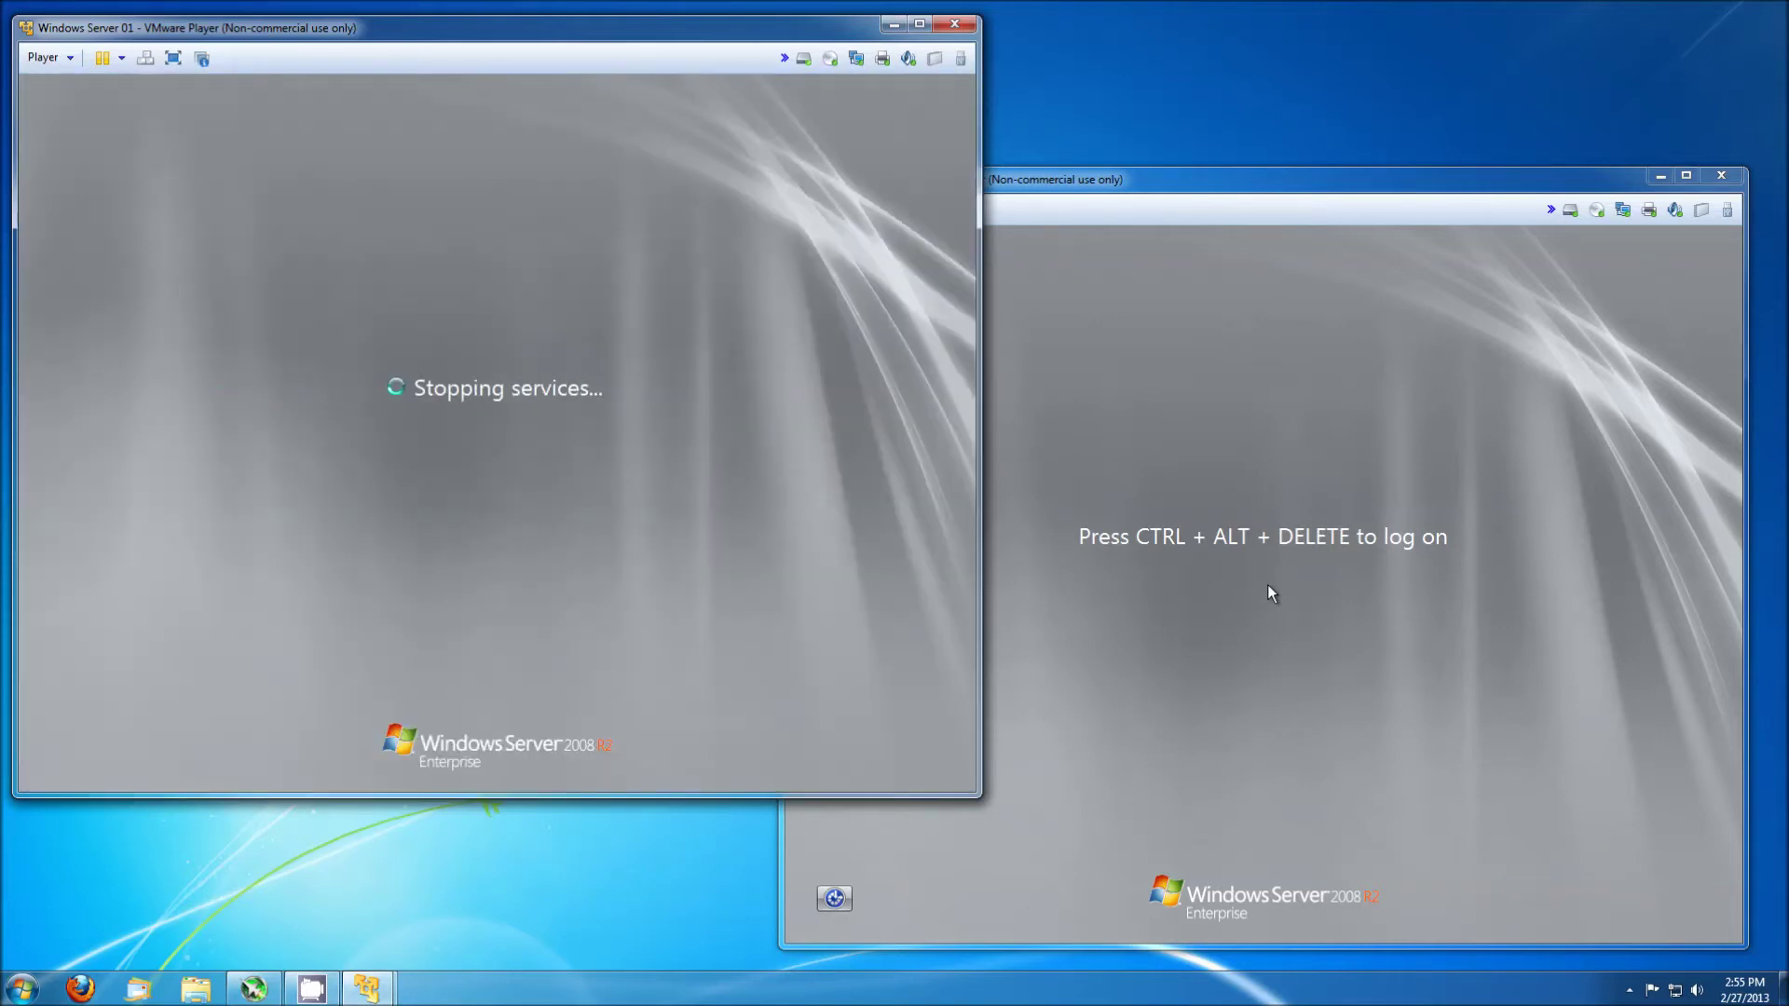
# Log on to Server 02 as Root with its password via Ctrl+Alt+Del.
pyautogui.click(1291, 595)
pyautogui.press('ctrl+alt+Insert')
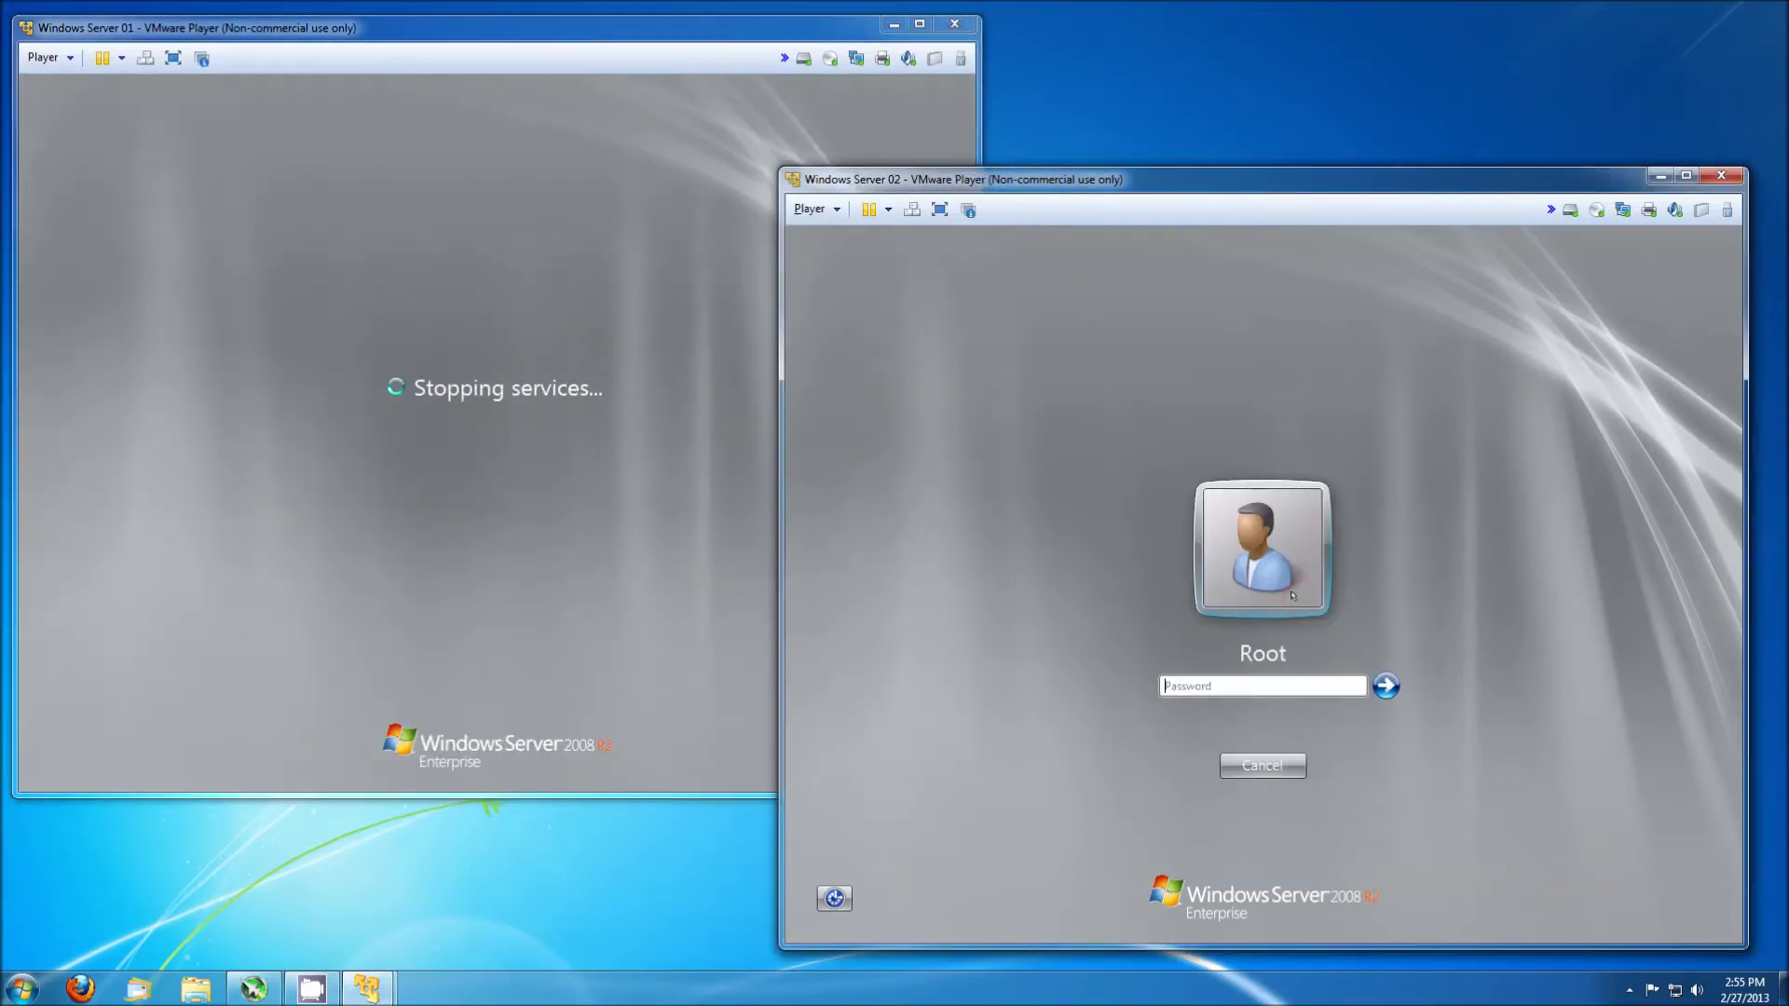
pyautogui.write('•••••••••')
pyautogui.press('Return')
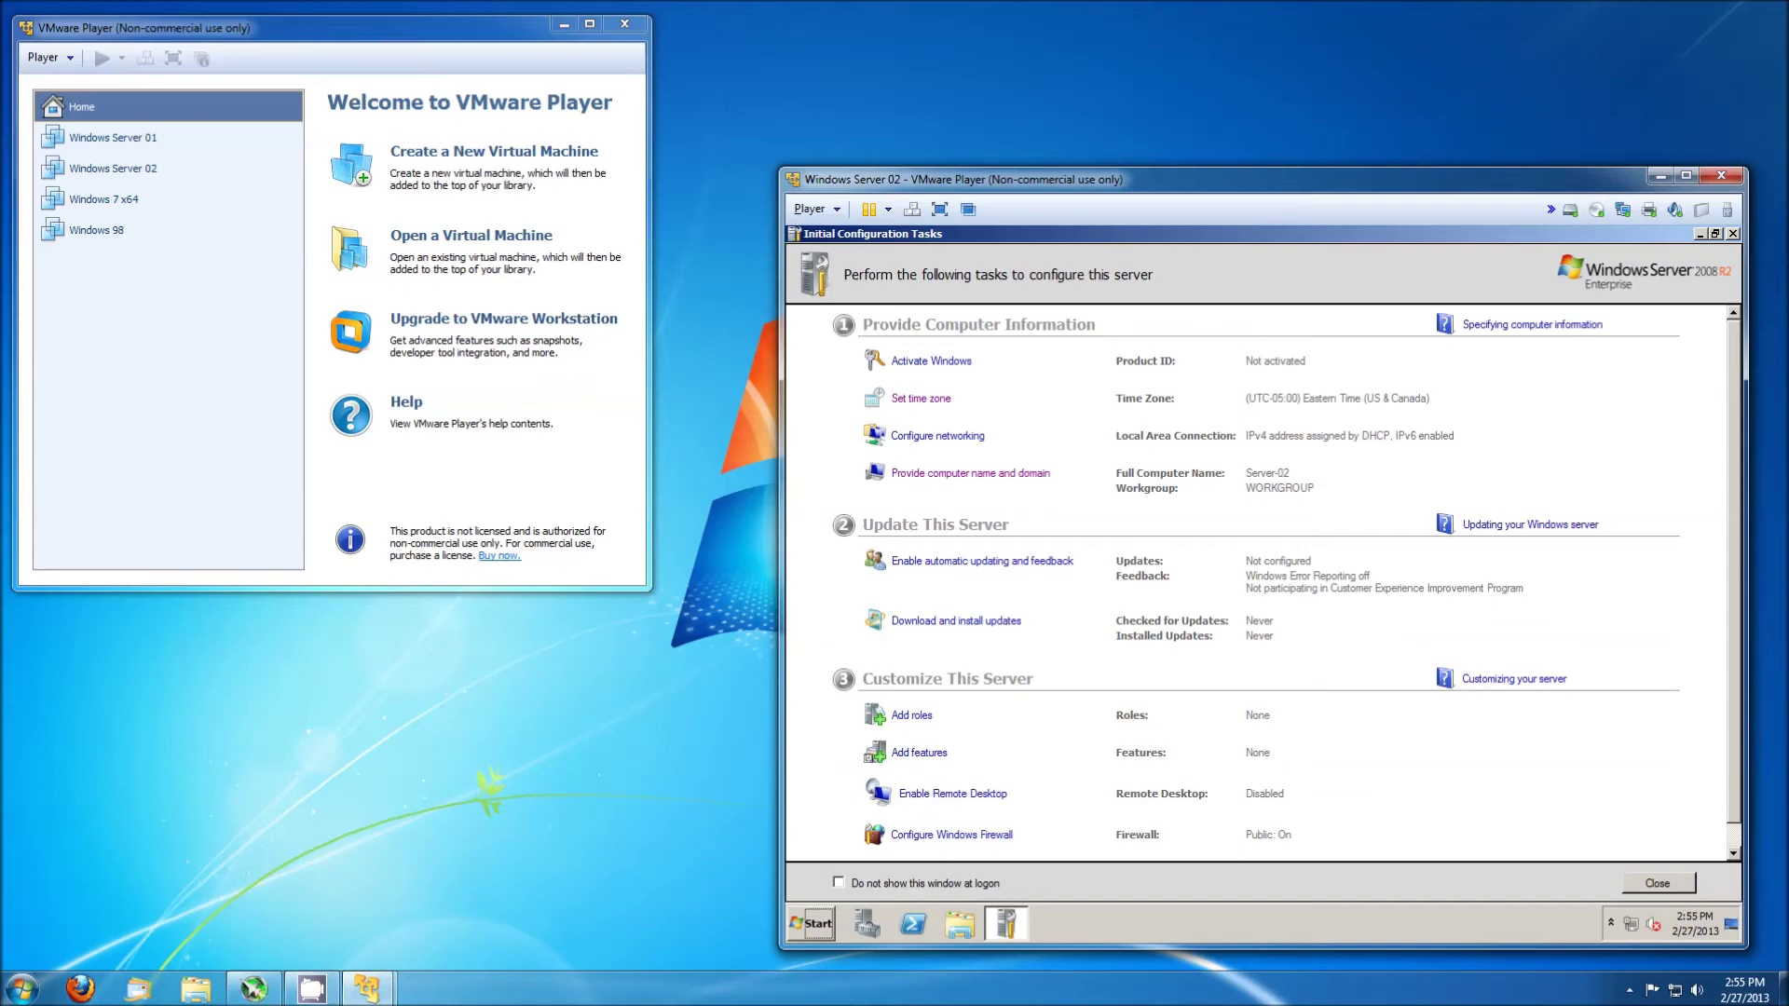
# Shut down Server 02 as a planned shutdown with a 'Finished…' comment.
pyautogui.press('super')
pyautogui.click(1084, 882)
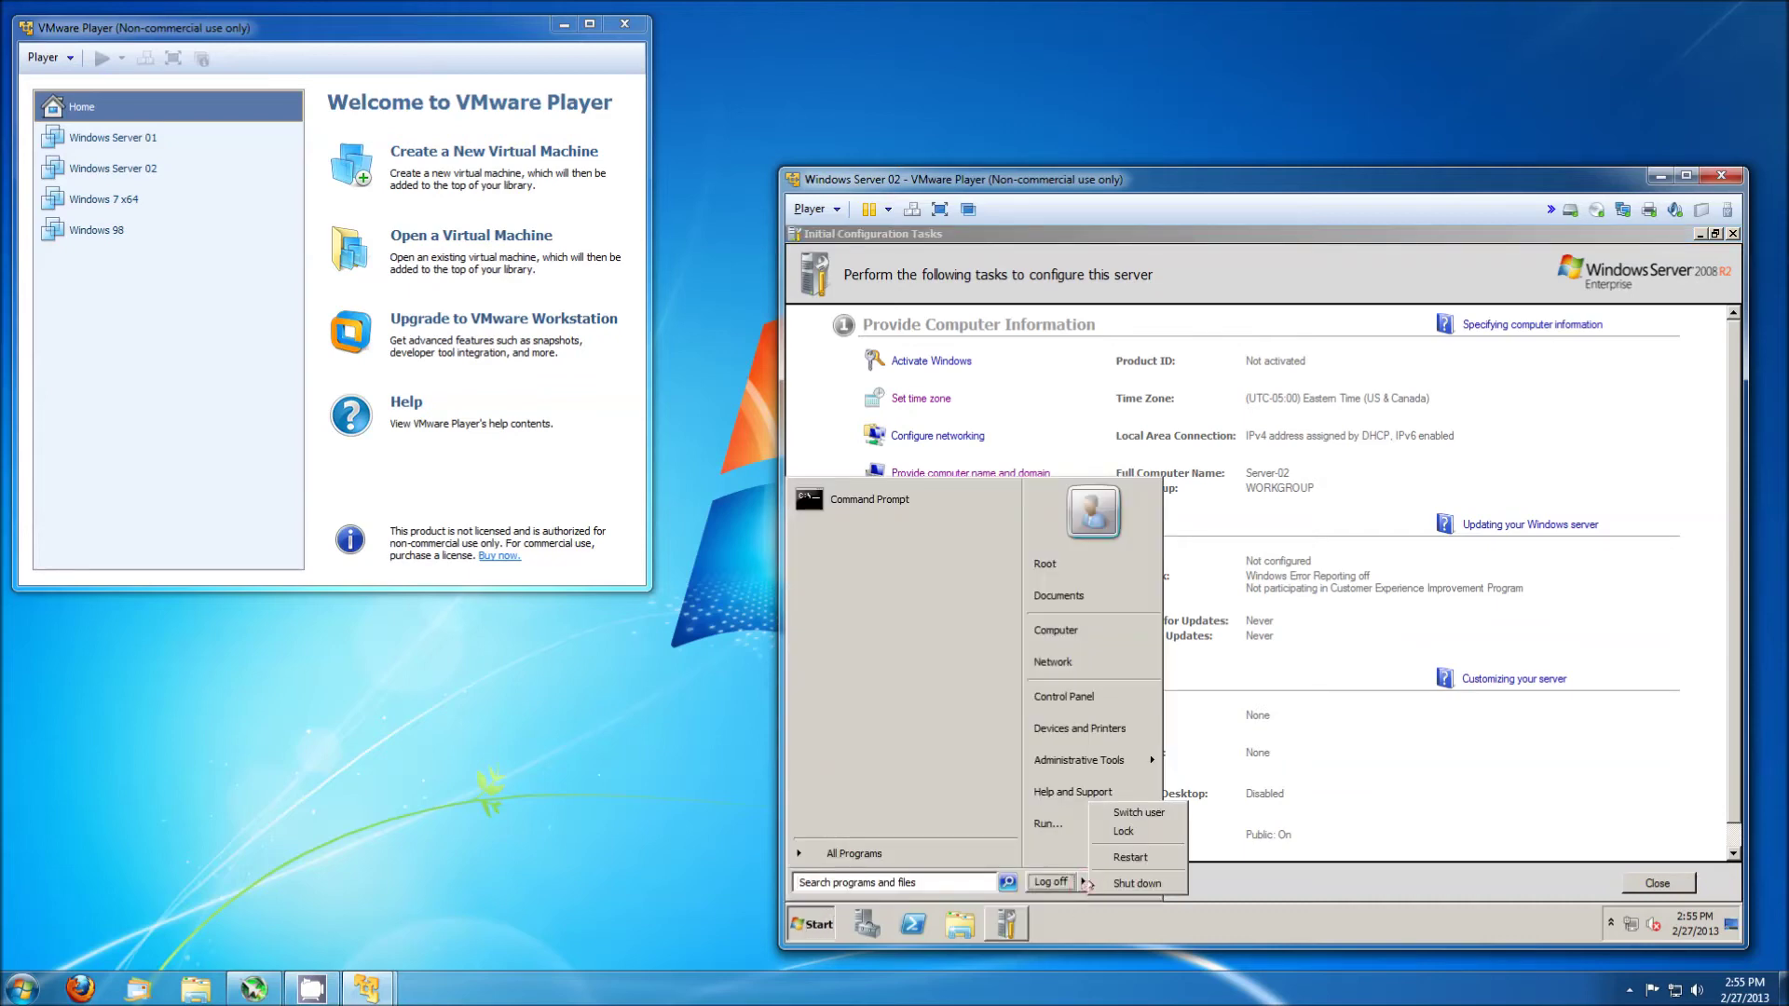
pyautogui.click(1120, 880)
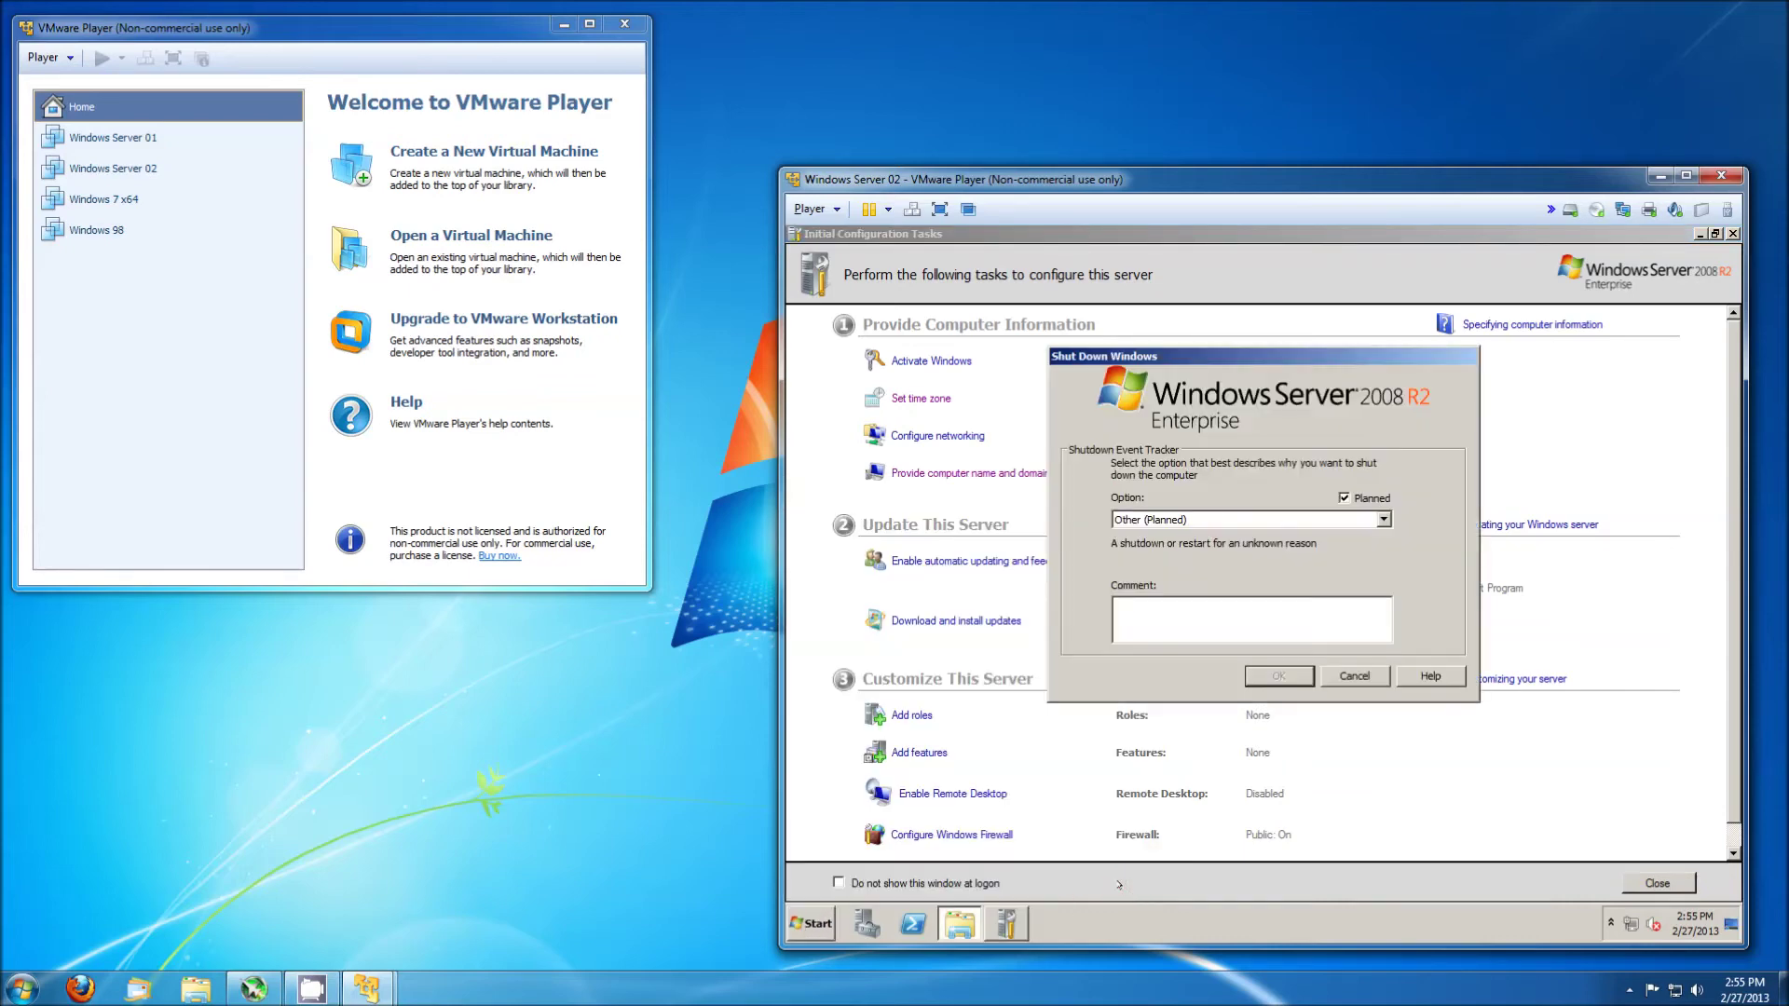
pyautogui.click(1195, 615)
pyautogui.write('Finished Config')
pyautogui.press('Return')
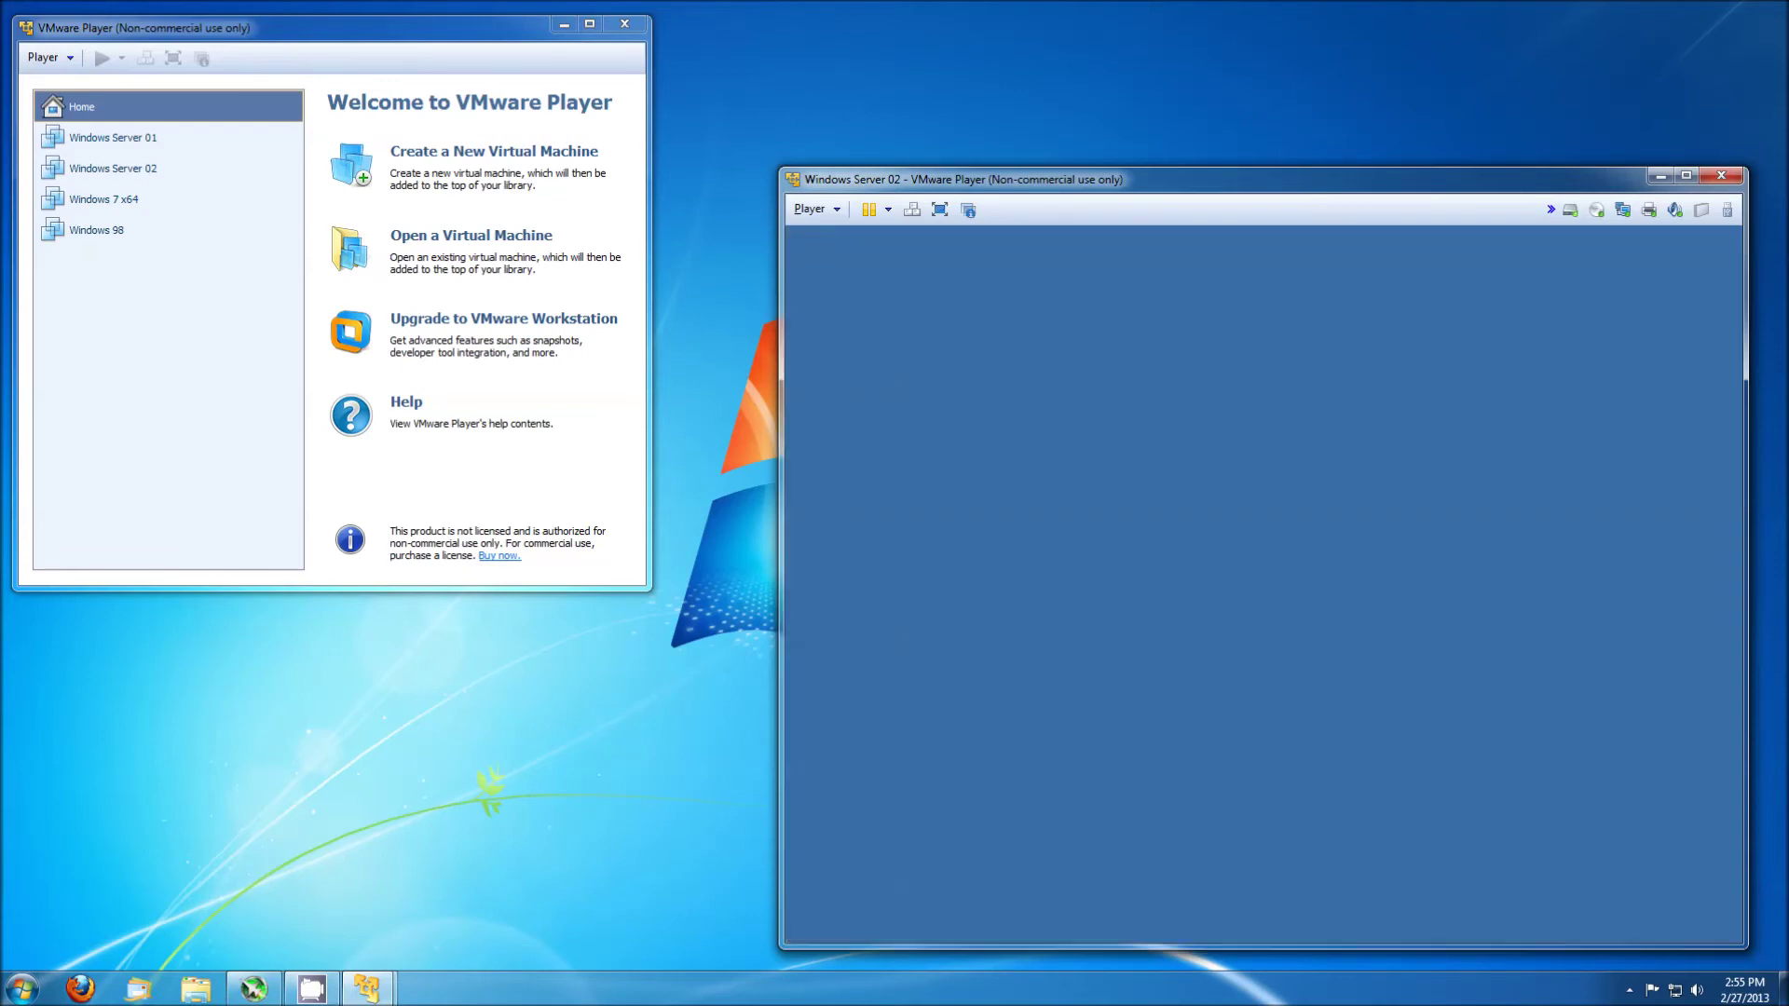